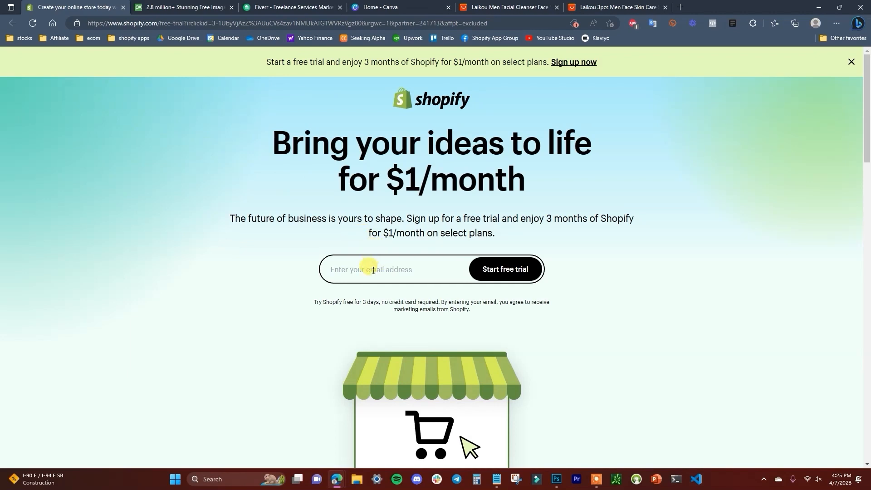
Start a Shopify free trial with the account owner's e-mail address
left_click(374, 269)
key("ctrl+v")
left_click(501, 270)
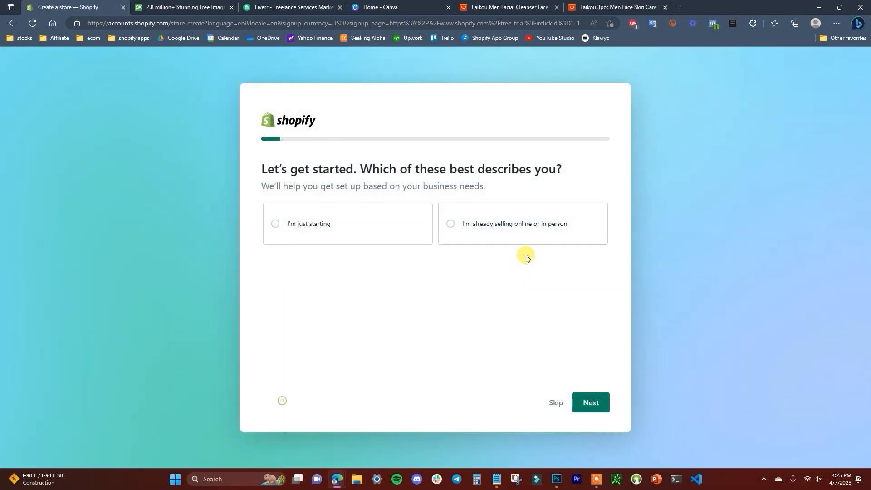
Skip the business-stage and first-product questions, keeping an online store as the place to sell
left_click(552, 404)
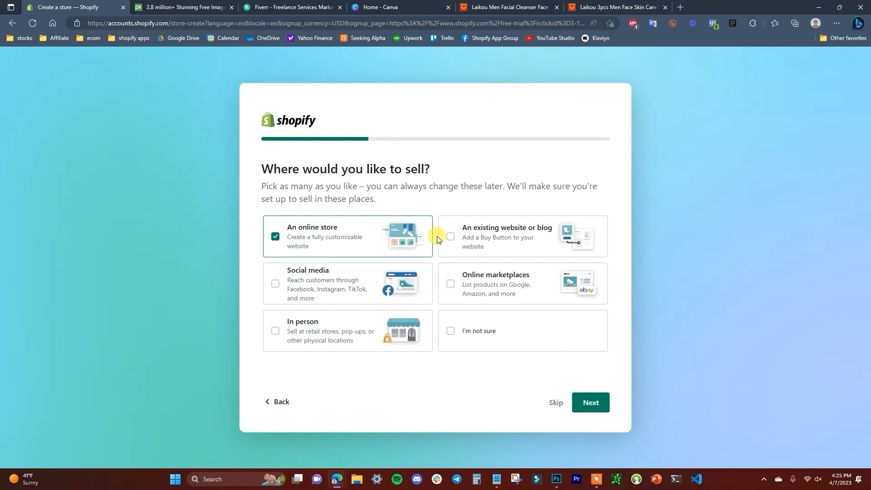
left_click(593, 404)
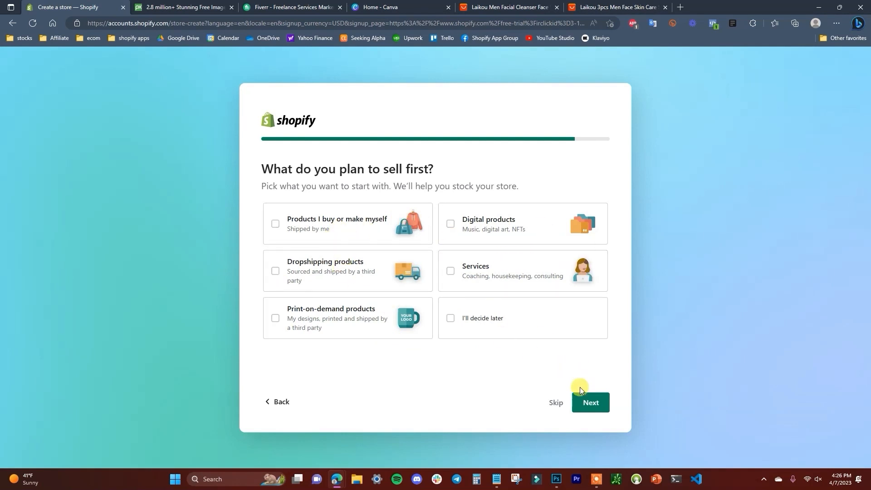
left_click(554, 404)
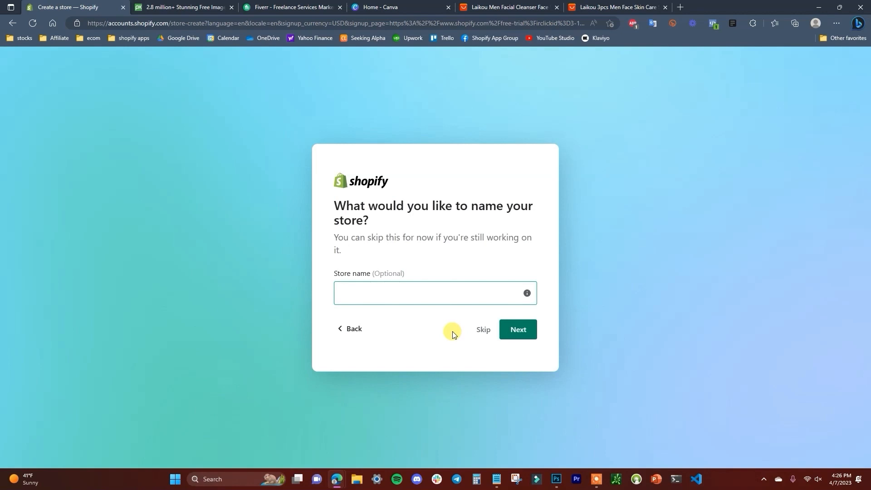
Name the store "one product store demo" and accept United States as the business location
left_click(460, 294)
type("one product store demo")
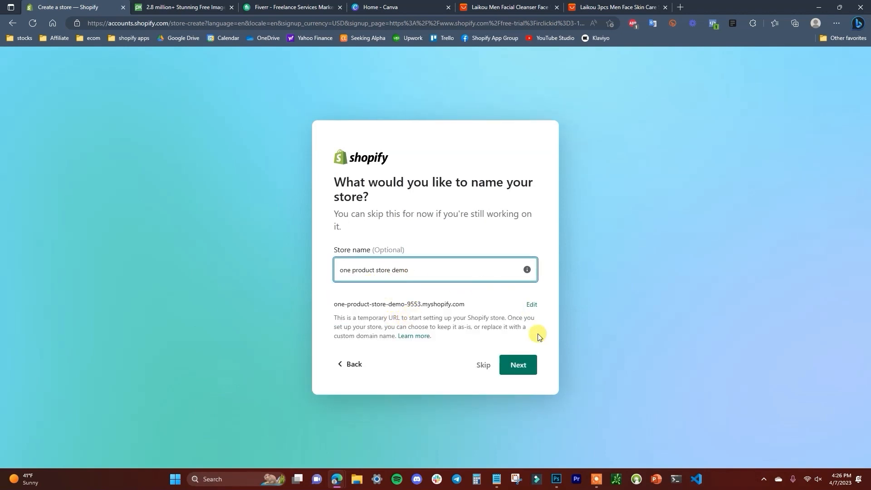
left_click(521, 364)
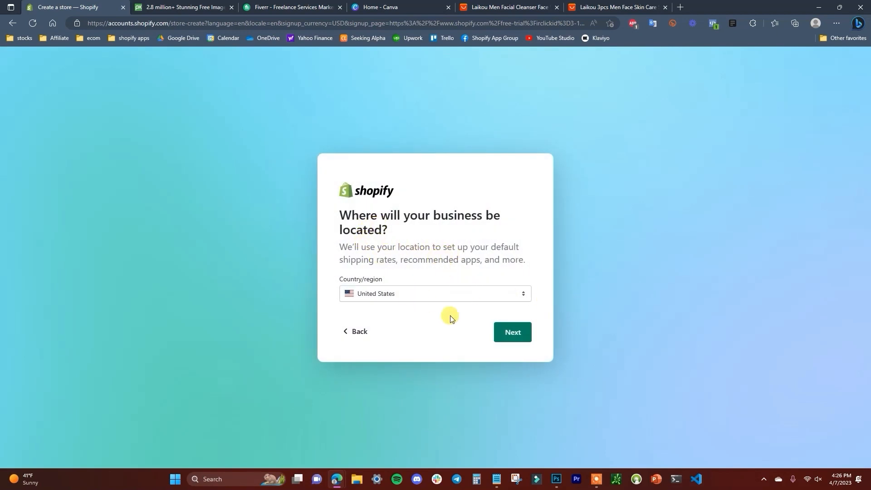
left_click(516, 334)
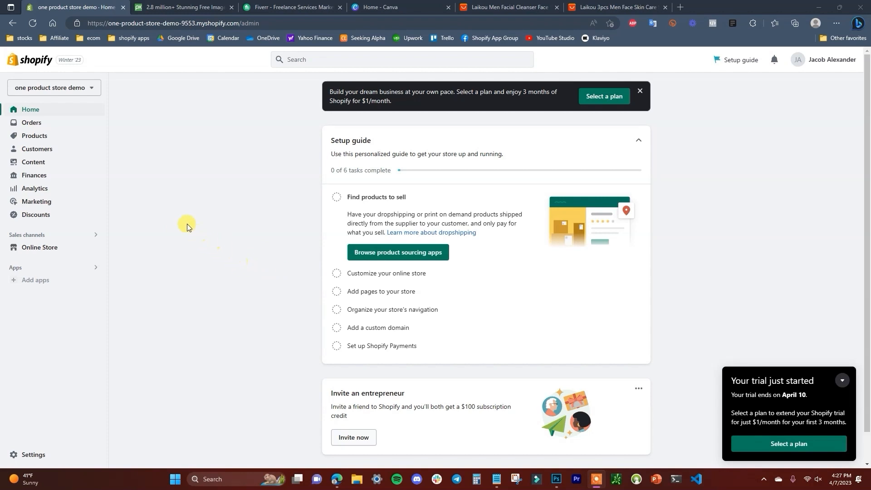
Bring up the "what you need" notes and review the product and logo items
left_click_drag(0, 195, 364, 162)
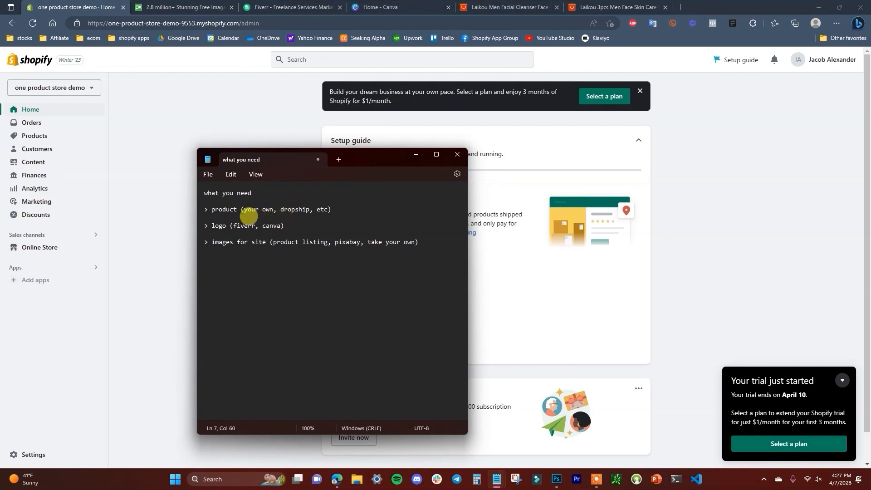
left_click_drag(211, 208, 329, 205)
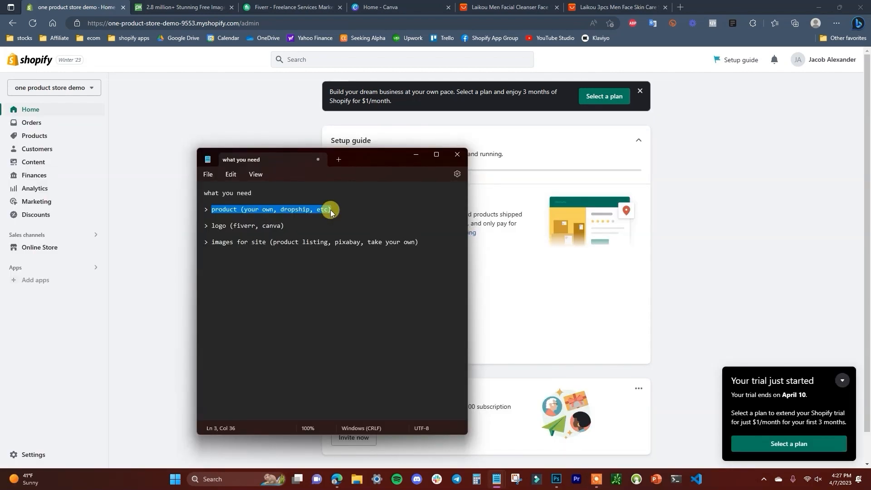
left_click(277, 210)
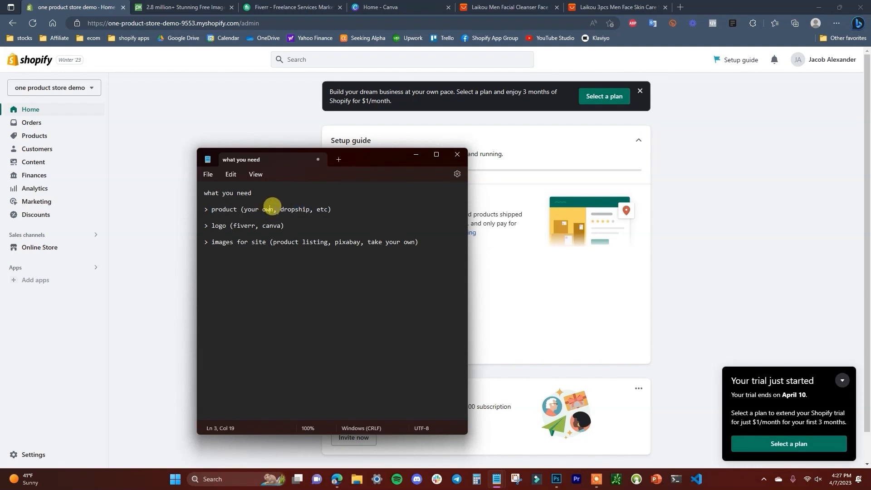
left_click_drag(280, 210, 310, 209)
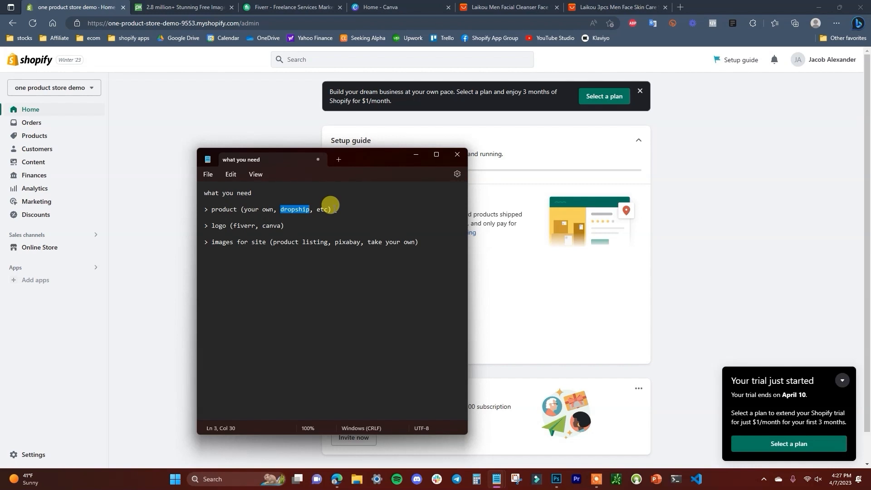
left_click(331, 205)
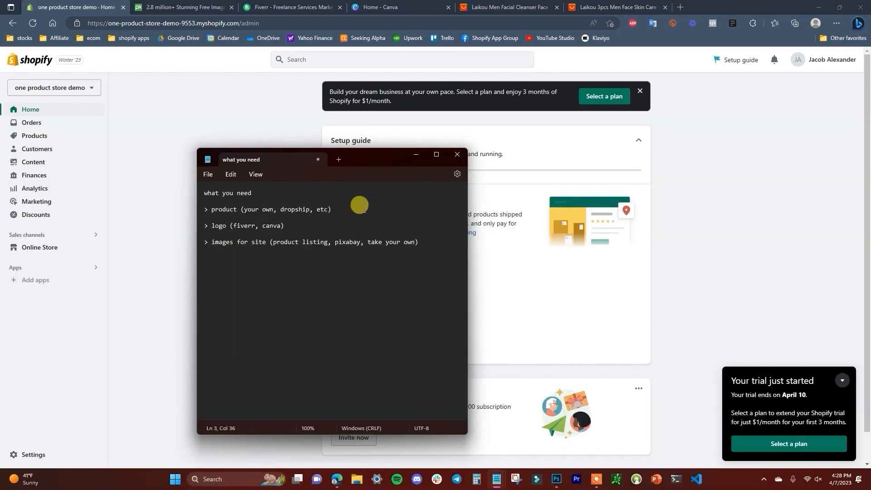
left_click_drag(363, 209, 193, 211)
left_click(304, 222)
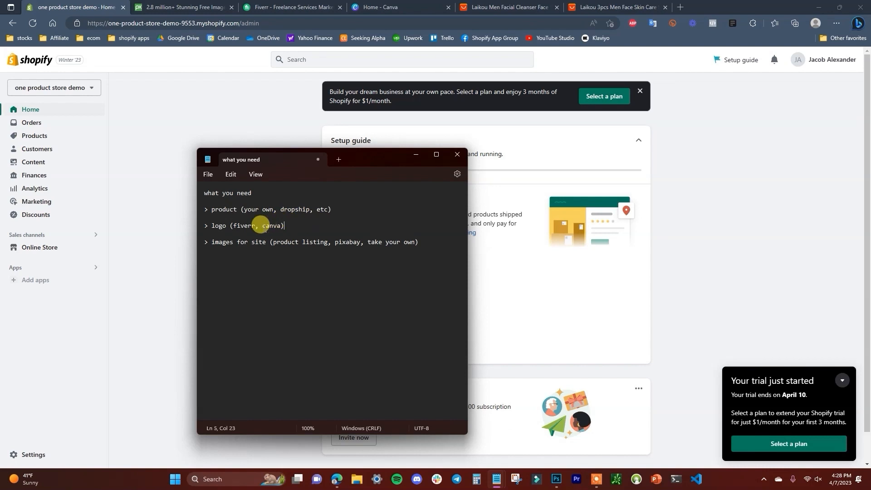
left_click_drag(261, 225, 277, 225)
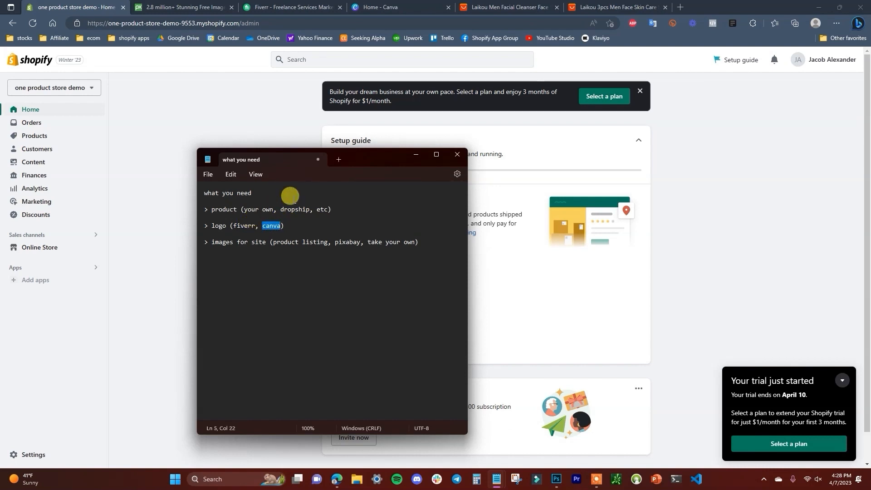
left_click_drag(356, 159, 200, 0)
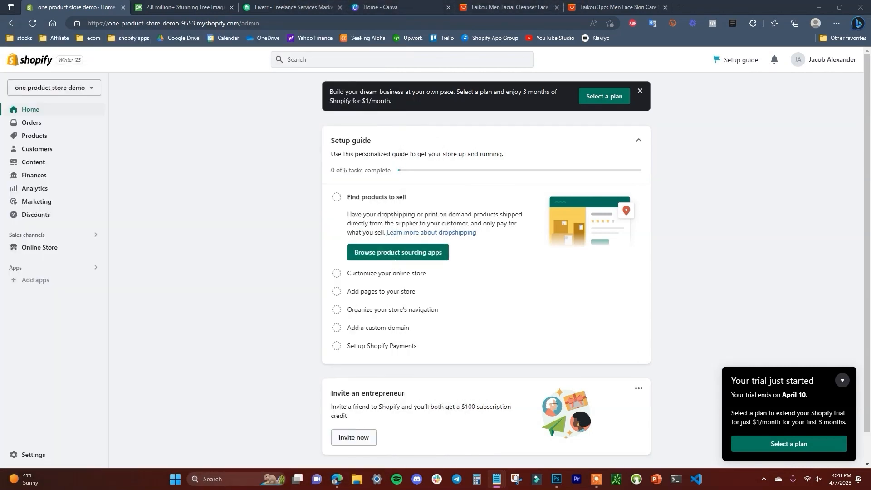
Open the Logo Design category on Fiverr and look through the logo styles and services offered
left_click(306, 4)
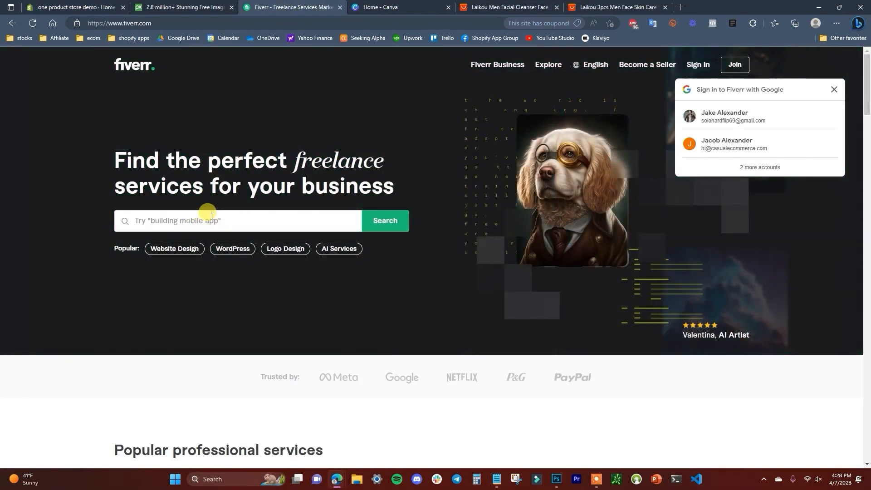
left_click(285, 248)
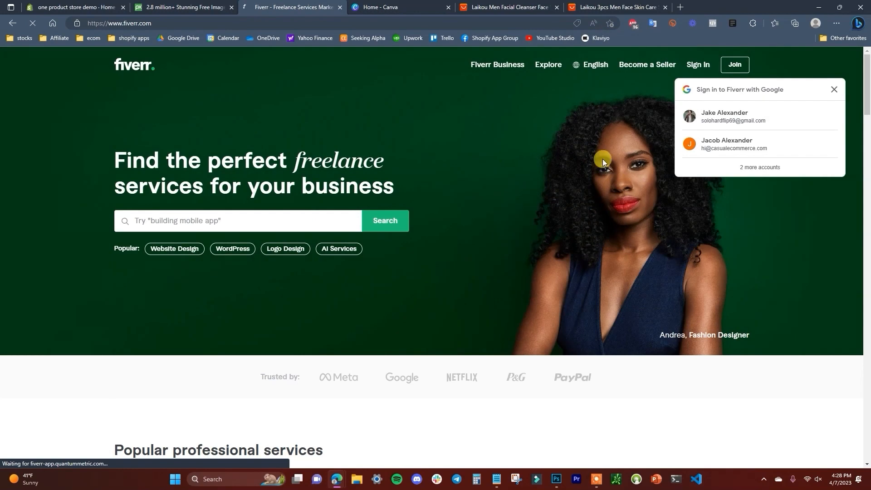
scroll(436, 258, "down", 3)
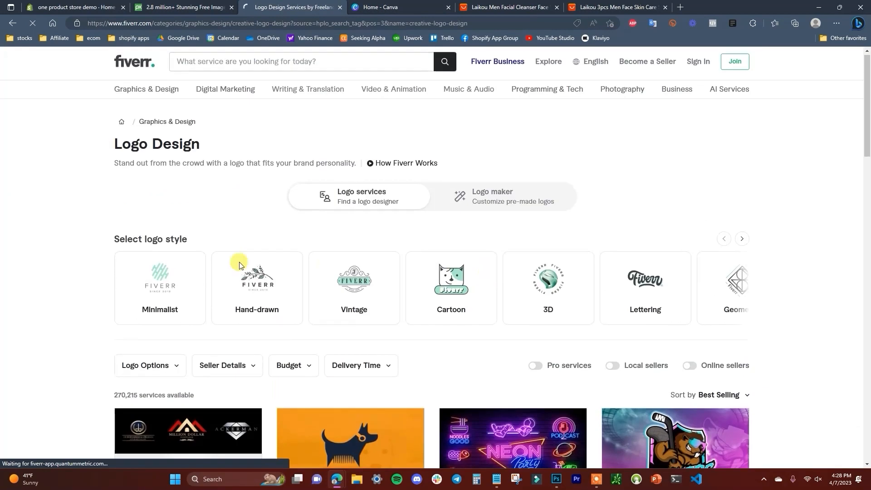
scroll(420, 245, "down", 1)
scroll(329, 245, "up", 2)
scroll(408, 260, "down", 2)
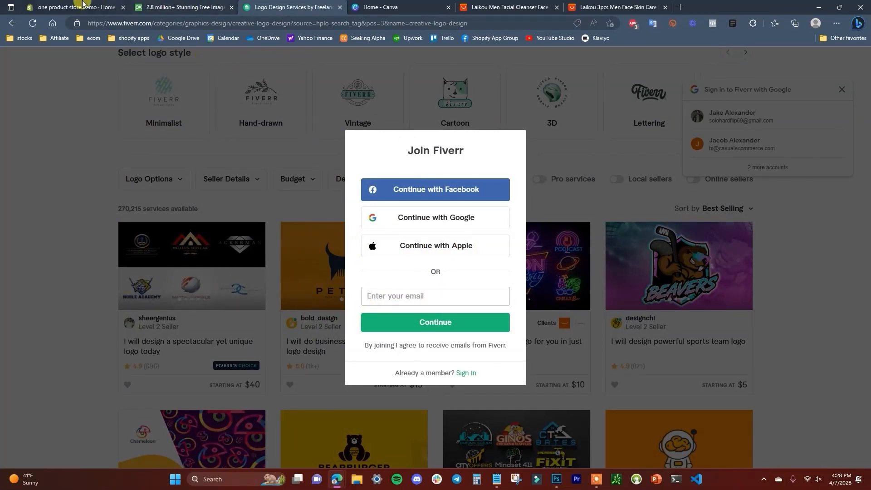
Return to the "what you need" notes and review the suggested sources of images for the site
left_click(69, 10)
key("alt+Tab")
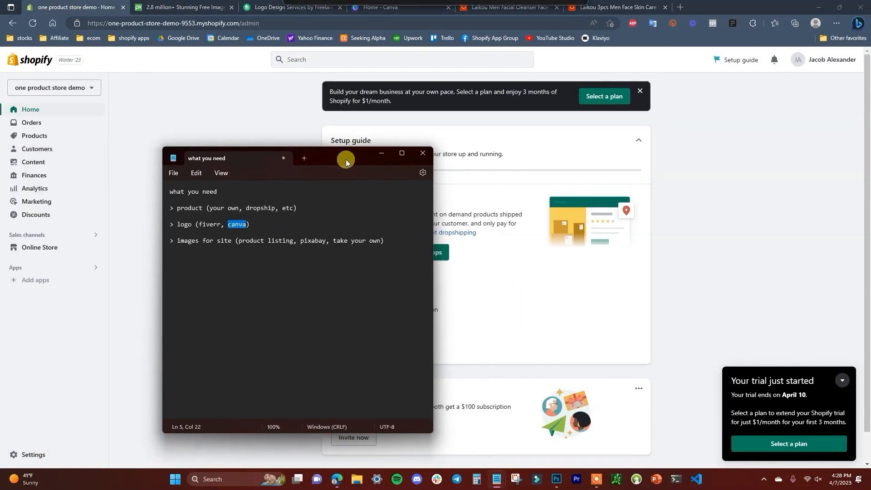
left_click(262, 225)
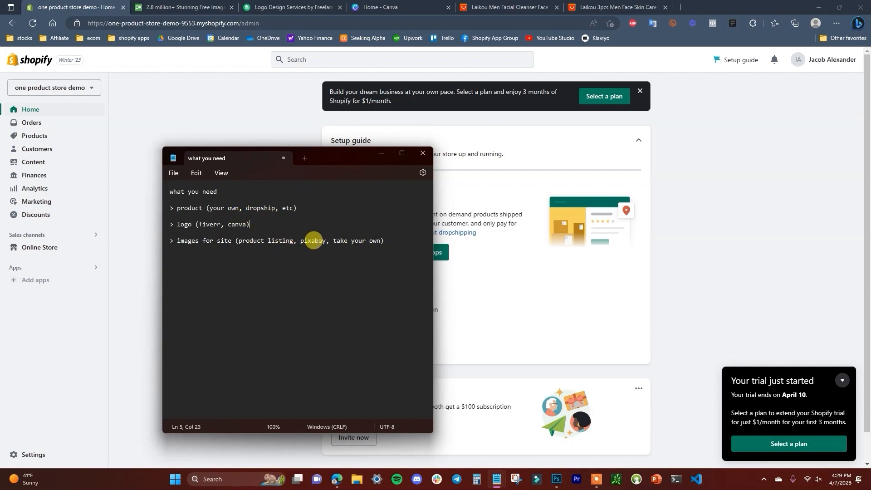
left_click_drag(240, 241, 284, 241)
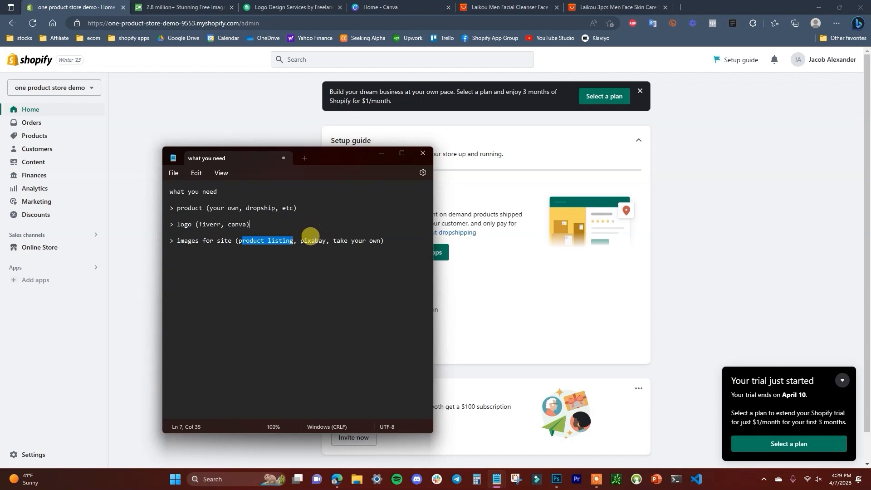
left_click_drag(315, 160, 0, 156)
Look at the Pixabay home page for royalty-free images and return to the notes over the store admin
left_click(169, 7)
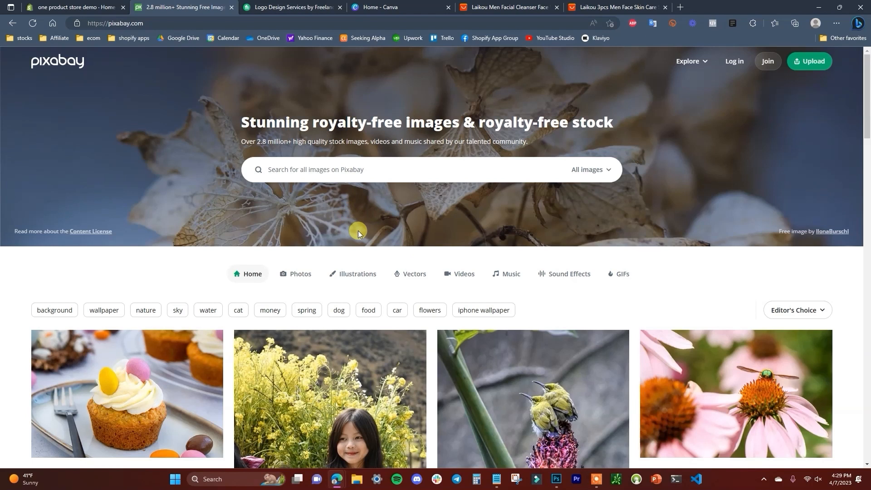
left_click(70, 5)
left_click_drag(0, 175, 398, 177)
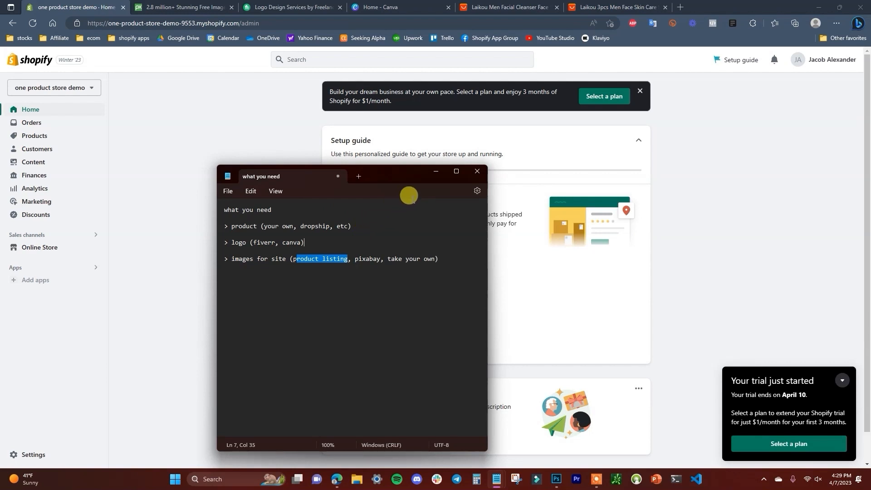
left_click_drag(389, 177, 0, 195)
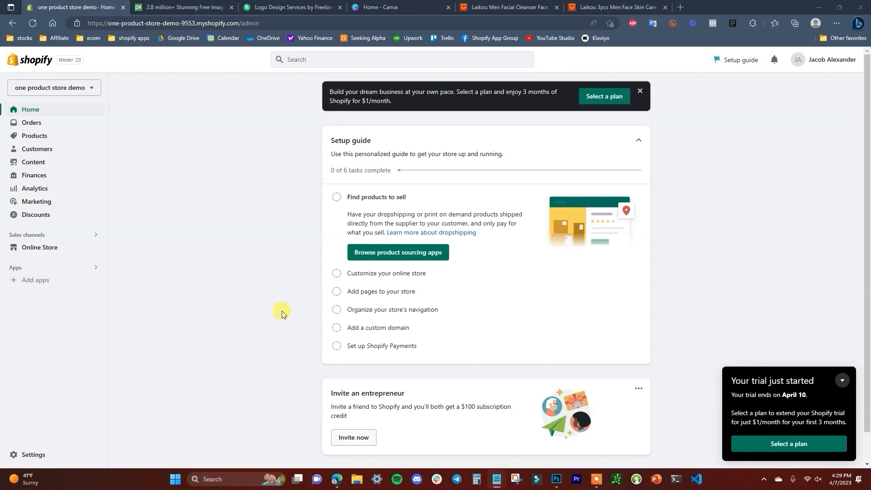
Compare the Shopify subscription plans and choose the Basic plan
left_click(810, 448)
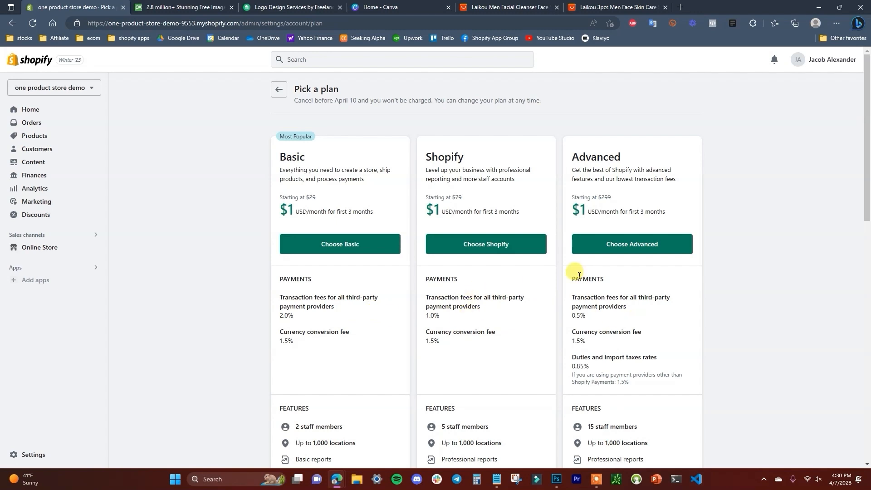
scroll(279, 194, "down", 3)
scroll(318, 213, "up", 3)
left_click(350, 244)
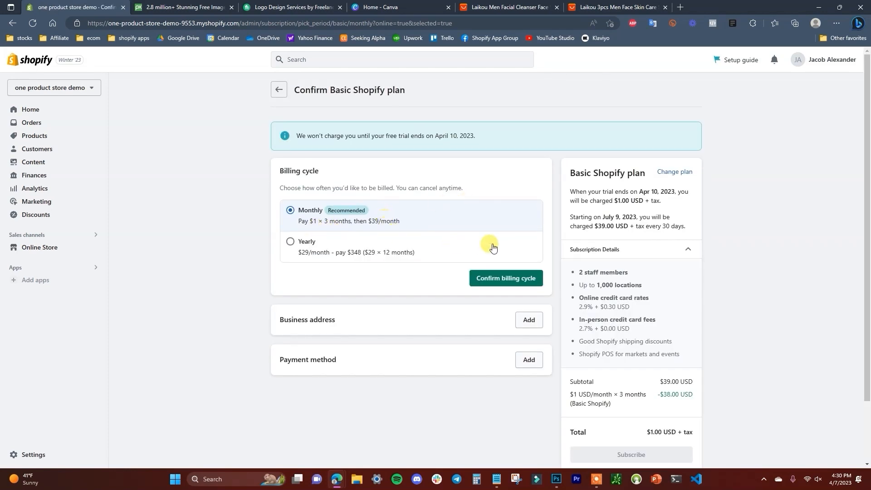
Review the trial billing terms and confirm the Monthly billing cycle for the Basic plan
scroll(454, 261, "down", 2)
scroll(409, 204, "up", 2)
left_click_drag(312, 139, 416, 136)
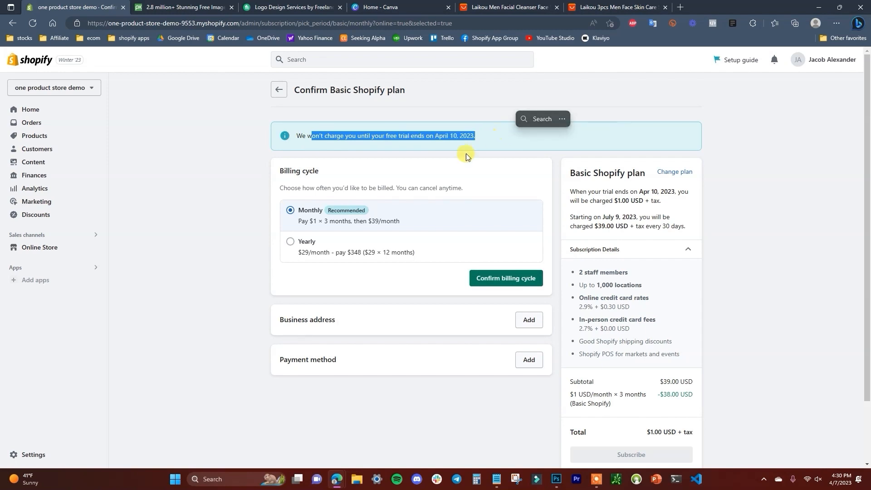
left_click(387, 155)
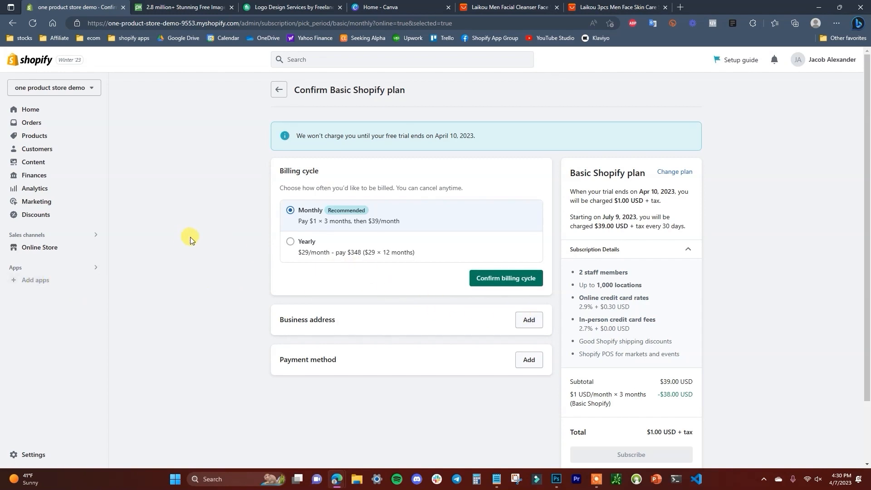
left_click(506, 278)
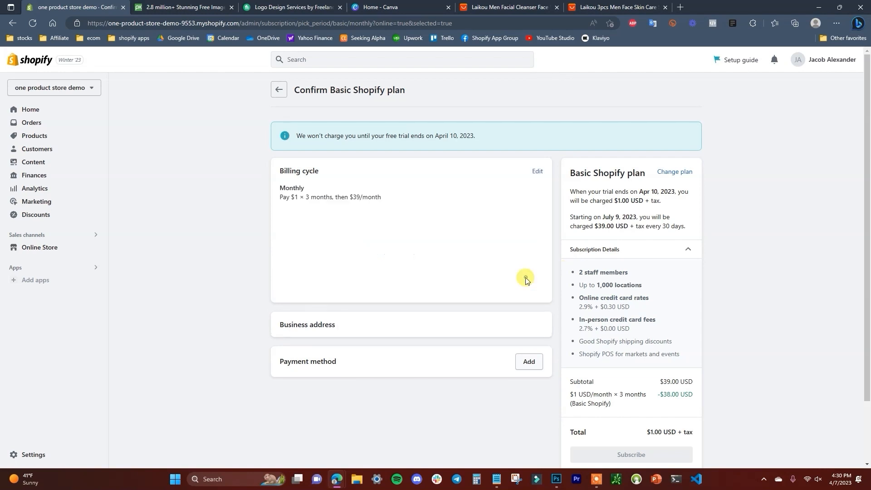
scroll(422, 282, "down", 1)
scroll(363, 286, "down", 1)
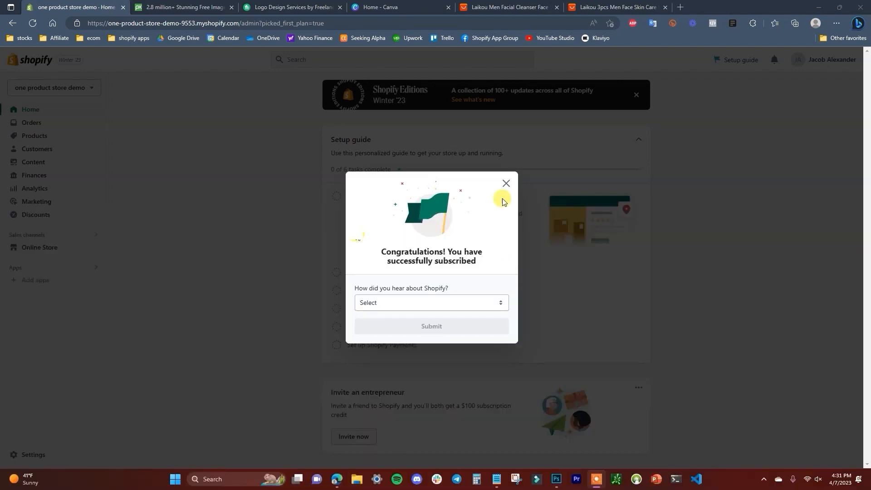
Dismiss the subscription survey and view the online store's home page from its themes area
left_click(507, 184)
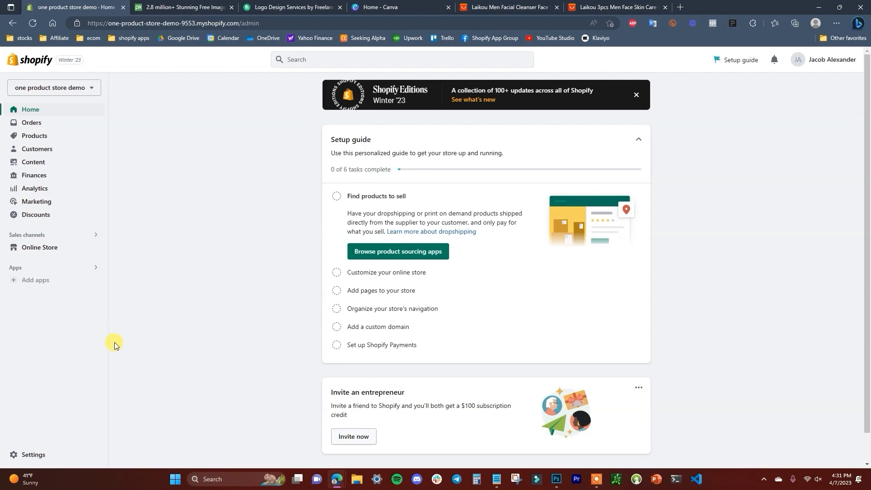
left_click(72, 249)
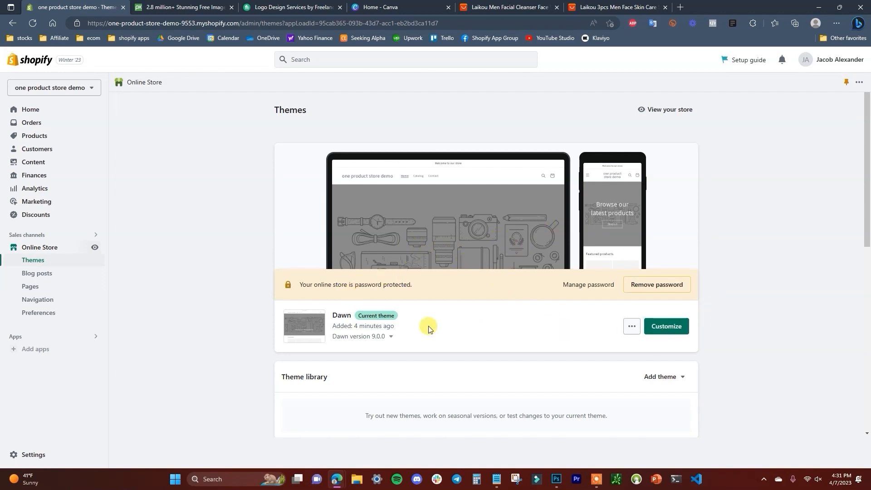
left_click(95, 247)
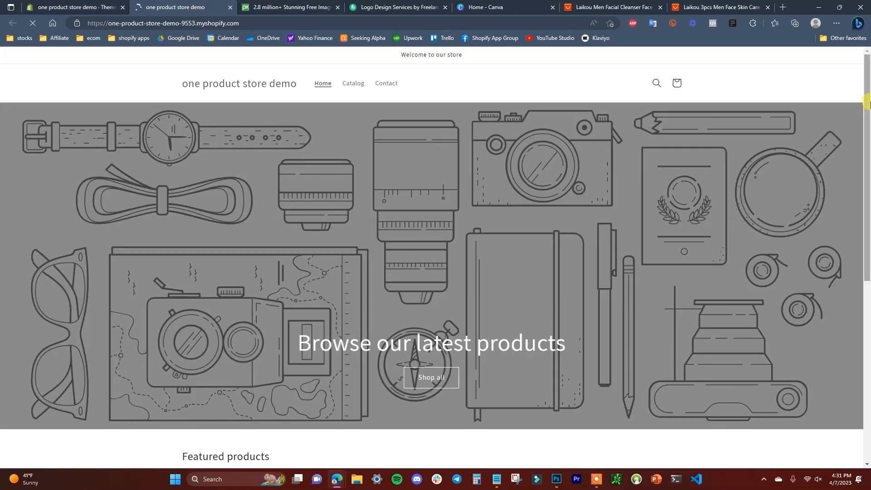
mouse_move(867, 106)
left_mouse_down()
mouse_move(858, 343)
mouse_move(862, 109)
left_mouse_up()
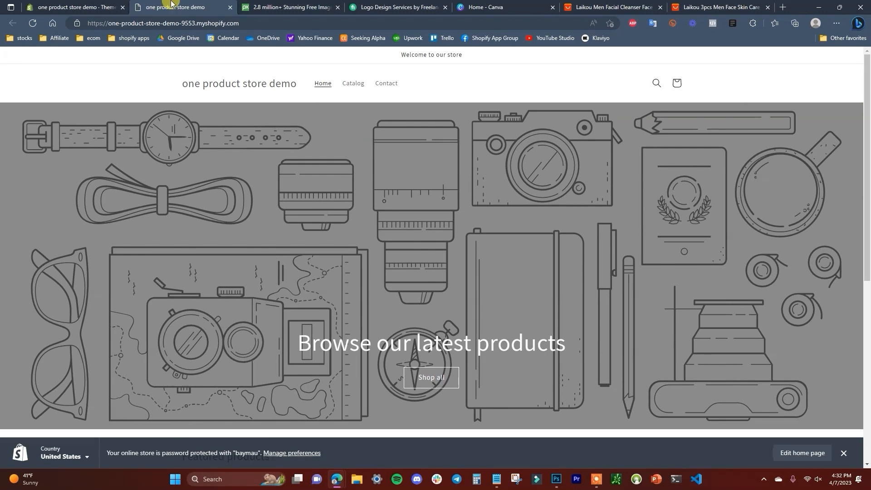
Return to the store's themes area and browse the popular free themes and the Shopify Theme Store's catalogue
left_click(91, 8)
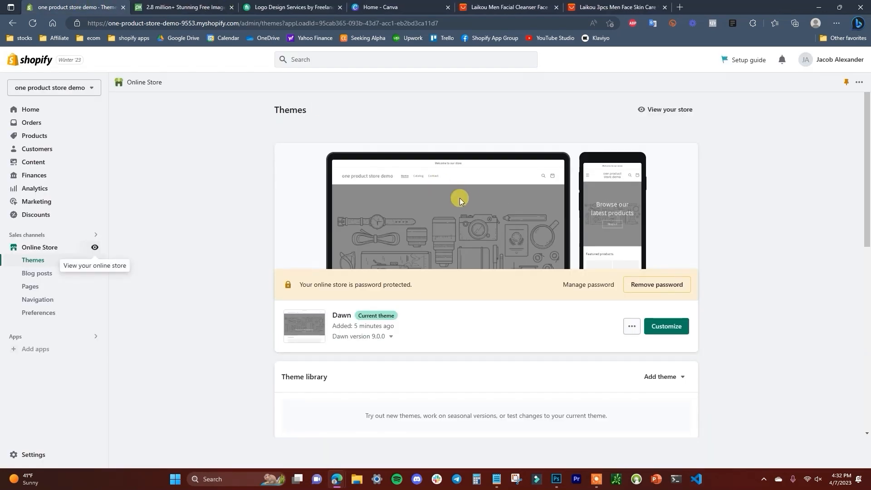
scroll(543, 218, "down", 2)
scroll(456, 184, "up", 1)
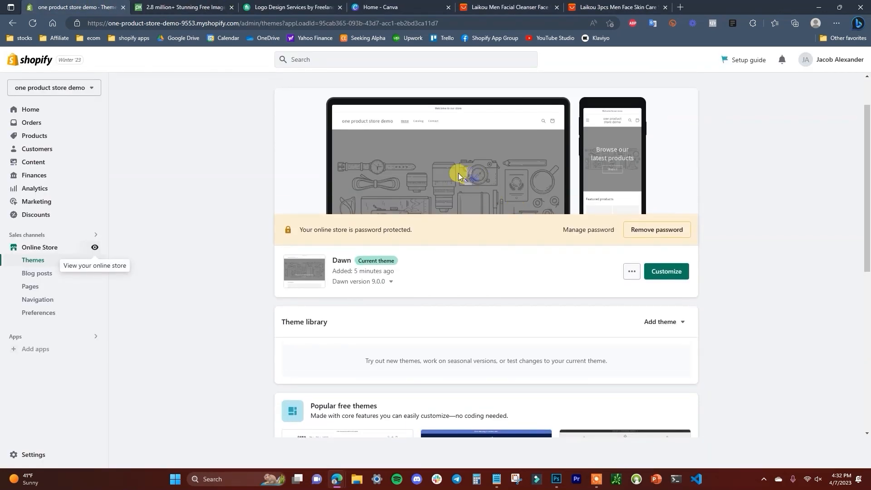
scroll(491, 180, "up", 1)
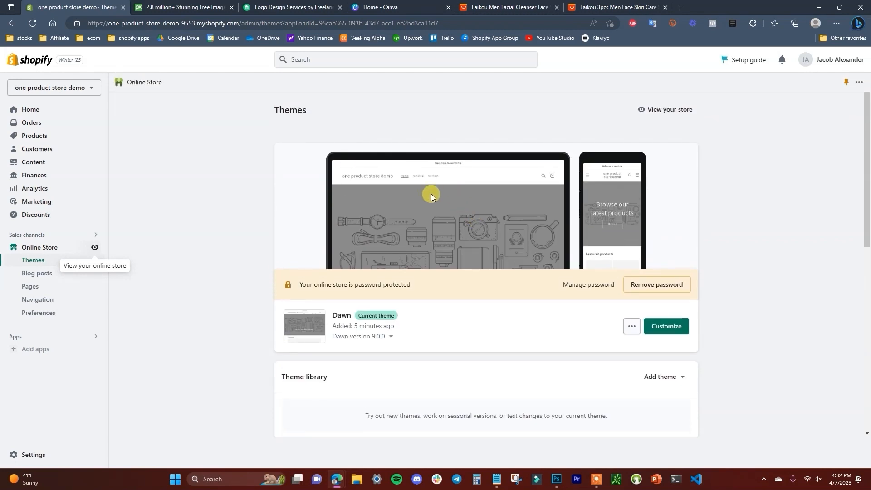
scroll(432, 192, "down", 1)
scroll(522, 184, "down", 5)
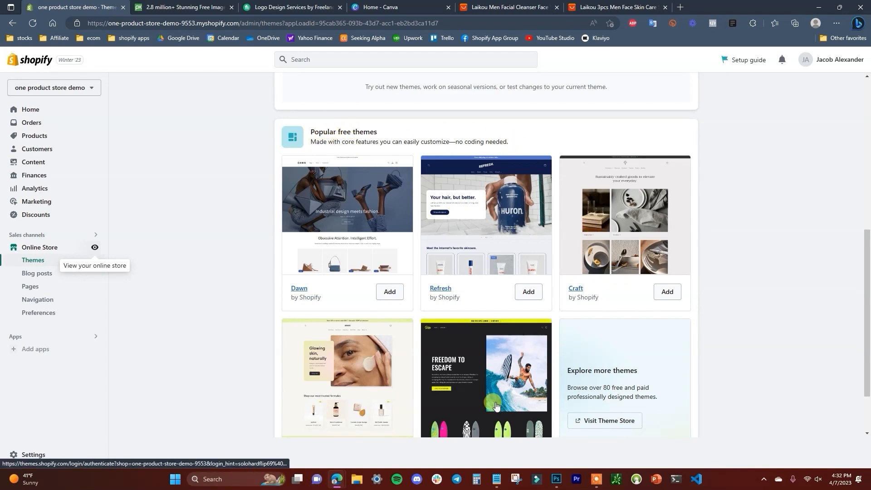
left_click(629, 422)
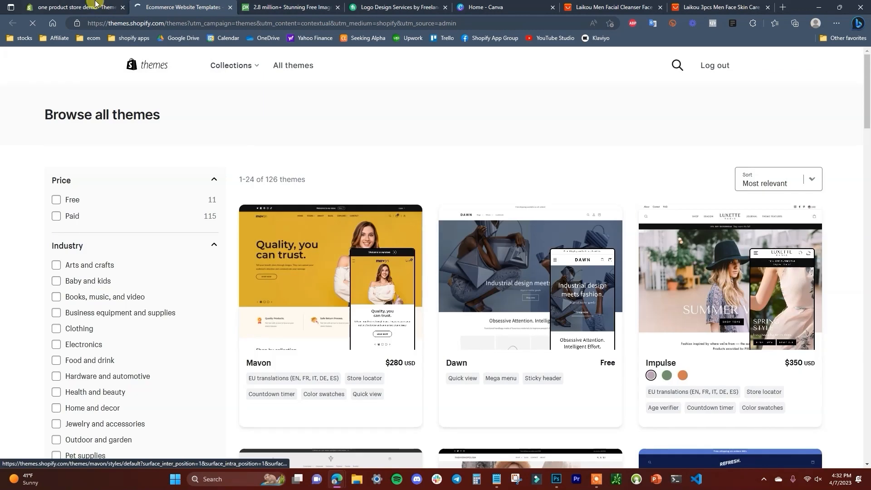
left_click(95, 3)
left_click(231, 8)
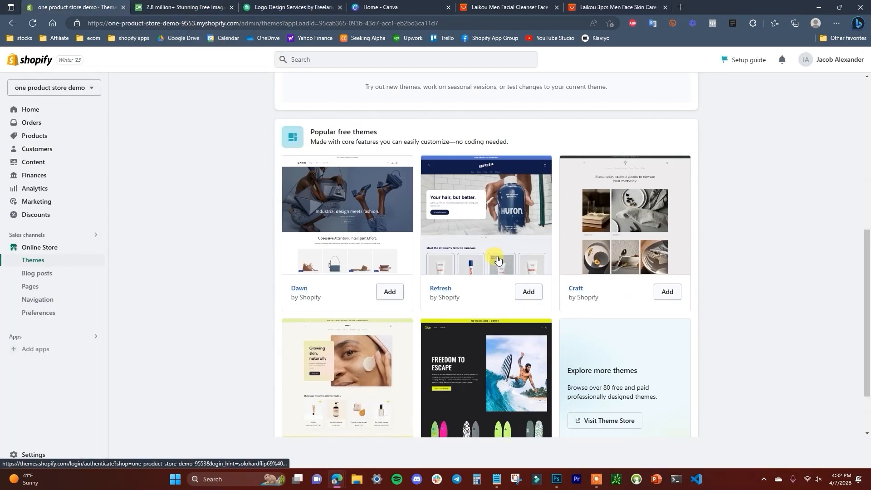
Add the free Refresh theme to the theme library and publish it in place of Dawn
left_click(527, 295)
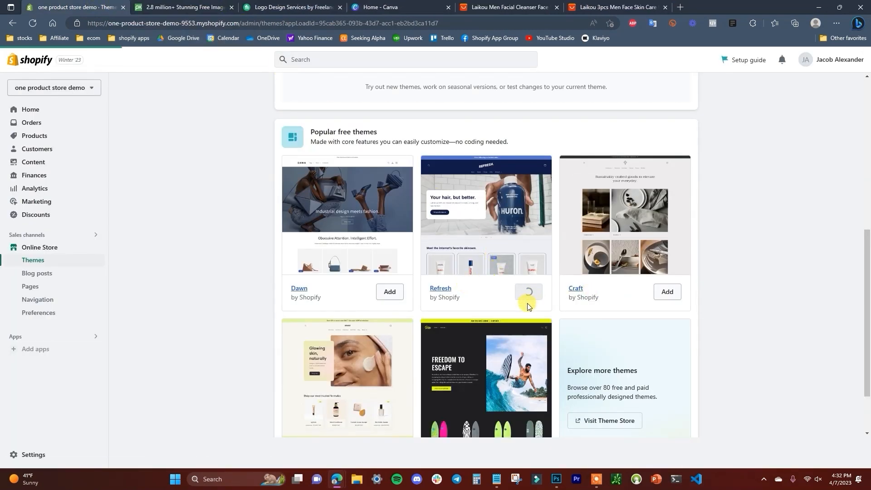
scroll(521, 313, "up", 3)
scroll(518, 327, "up", 2)
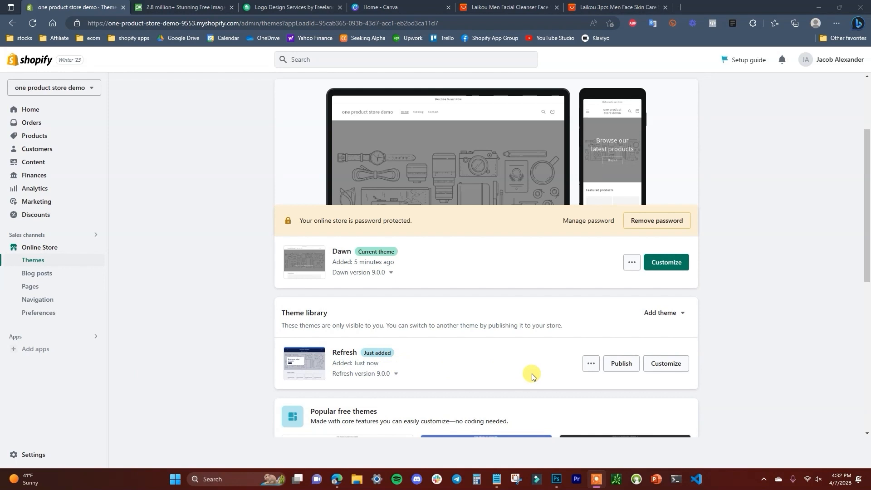
left_click(629, 366)
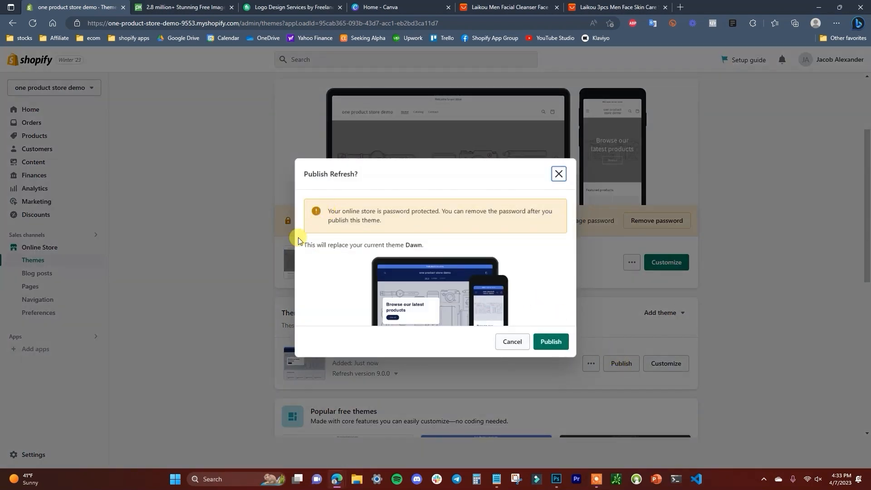
left_click_drag(332, 245, 427, 245)
left_click(426, 245)
left_click(551, 341)
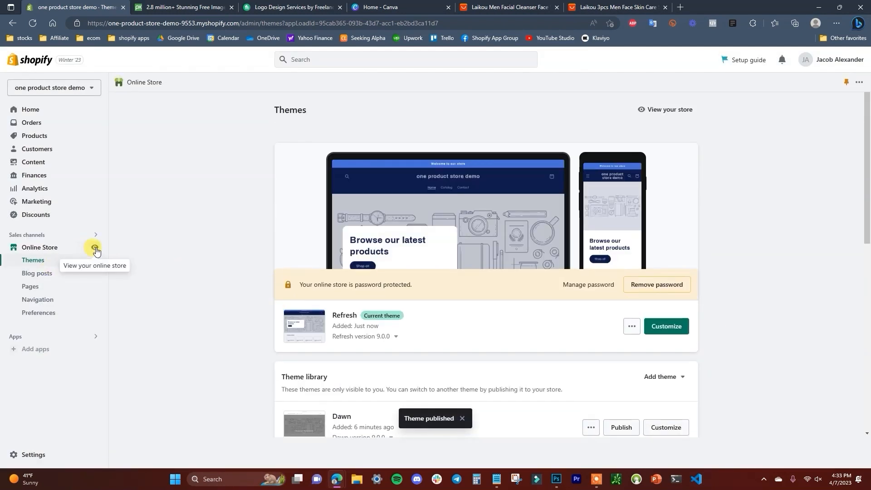
Preview the online store's home page with the Refresh theme and return to the themes area
left_click(93, 248)
mouse_move(867, 127)
left_mouse_down()
mouse_move(866, 321)
mouse_move(866, 112)
left_mouse_up()
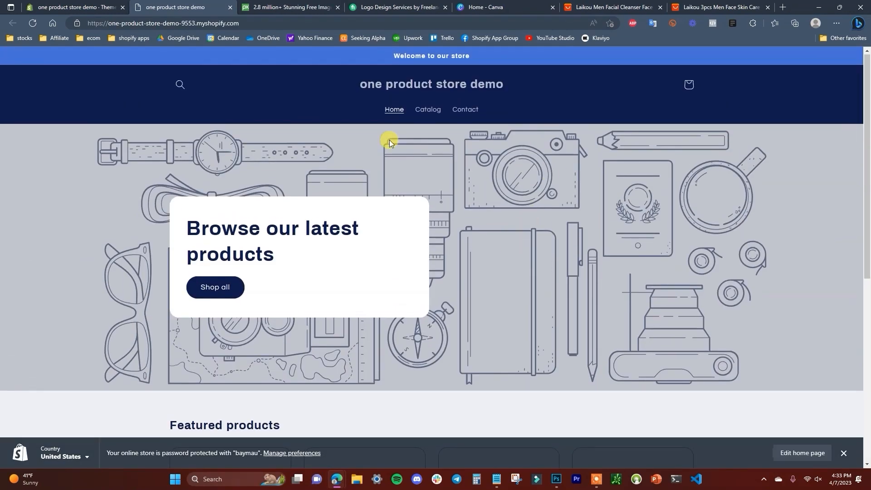
key("ctrl+w")
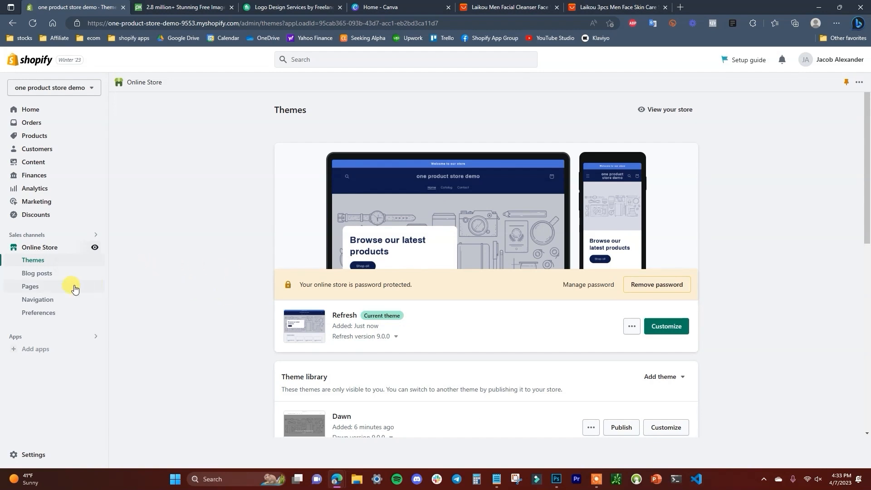
Examine the existing Contact page and its theme template options, keeping the contact template, and return to the pages list
left_click(39, 288)
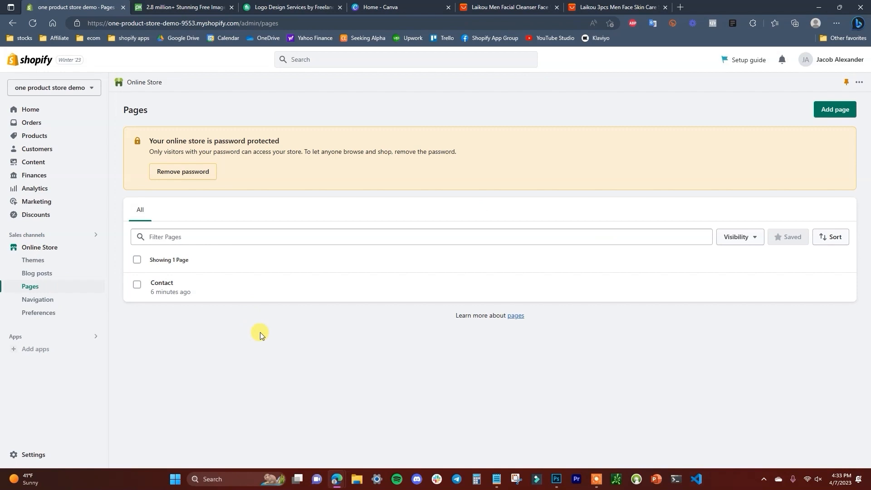
left_click(241, 293)
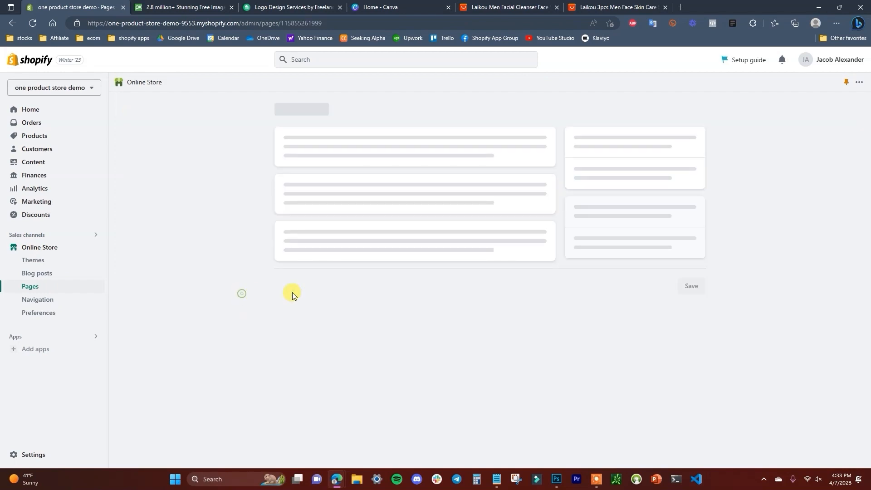
left_click(654, 265)
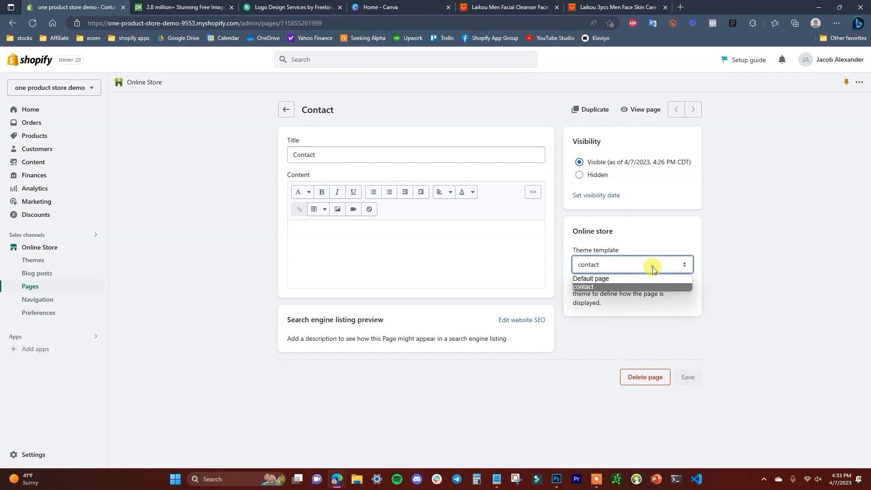
left_click(589, 284)
left_click(287, 110)
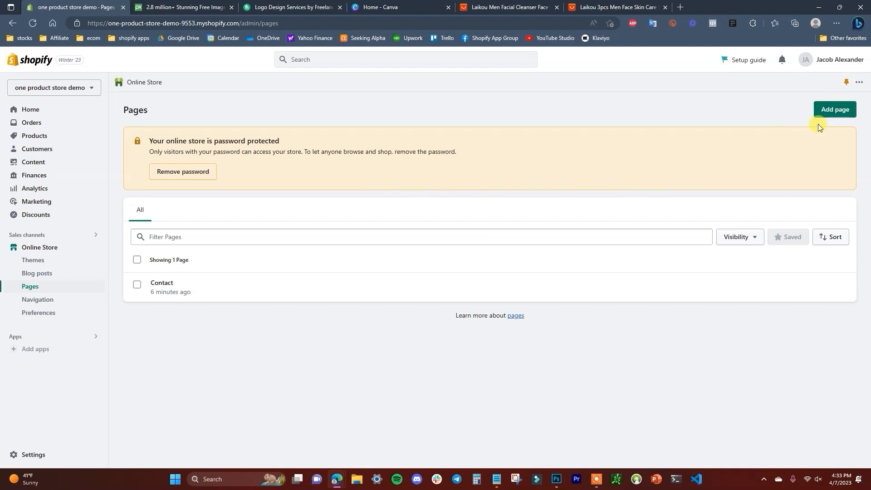
Create and save an "About Us" page with the brand story beginning "Our skin care brand began with a simple idea"
left_click(833, 111)
left_click(378, 156)
type("About ")
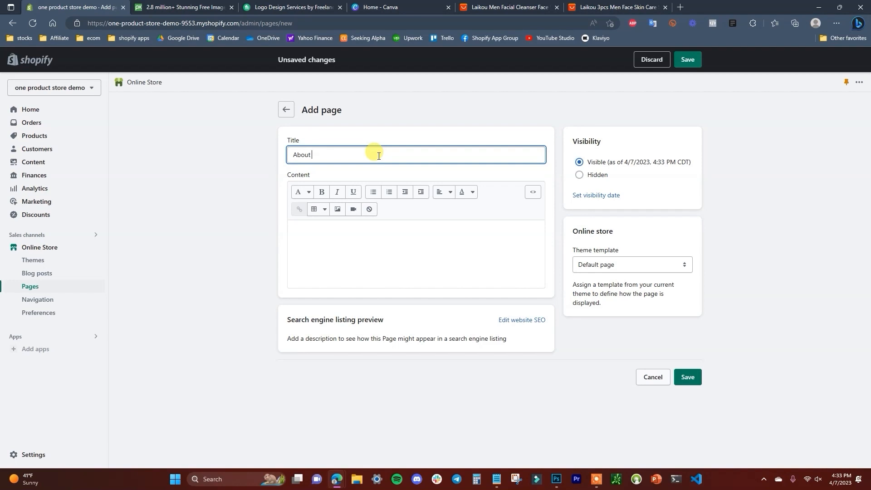
type("Us")
left_click(354, 233)
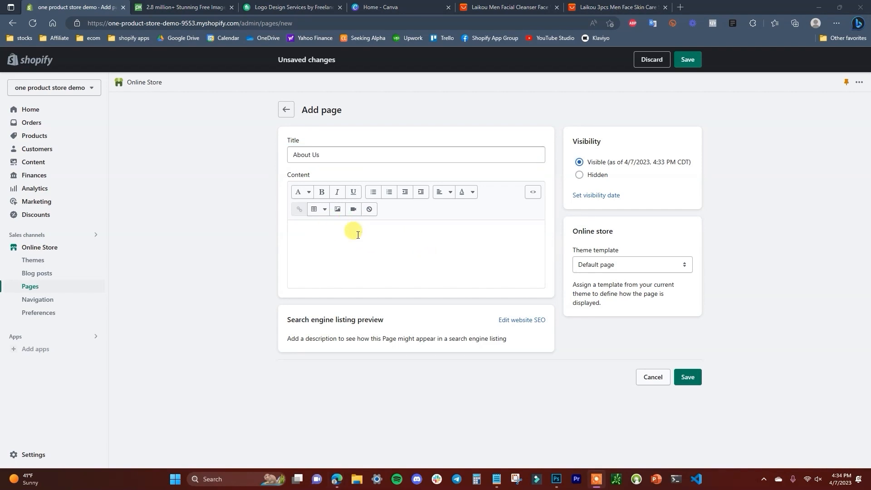
type("Our skin care brand began with a simple idea: to create a line of high-quality skin care products for men that were both effective and easy to use. It all started when our founder, John, realized that there were very few options for men's skin care products on the market that he truly loved. So, he set out to create his own brand that would cater to men's unique skin care needs. After months of research and development, John finally launched our skin care line. From the beginning, the response was overwhelmingly positive. Men from all over raved about the quality and effectiveness of our products, and word quickly spread. Today, we're proud to offer a wide range of skin care solutions for men, from cleansers and moisturizers to targeted treatments for specific skin concerns. Our brand has become a staple in the men's grooming industry, and we continue to innovate and improve our products to help men look and feel their best.")
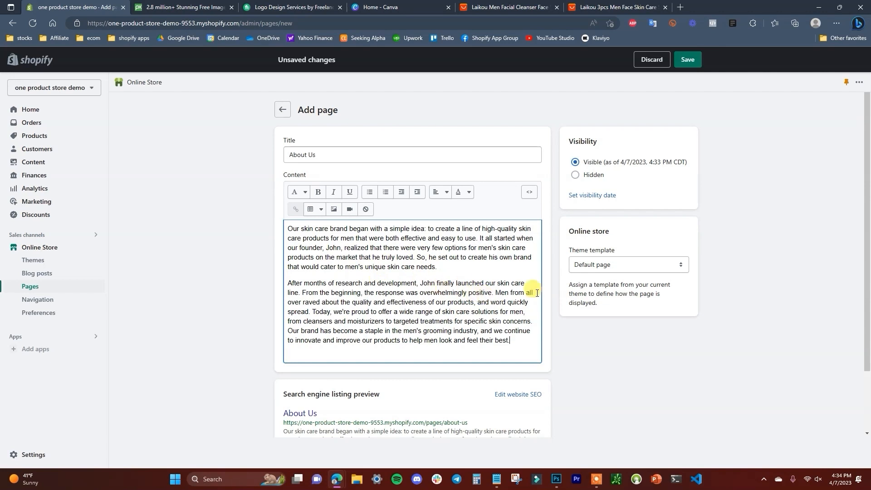
left_click(685, 65)
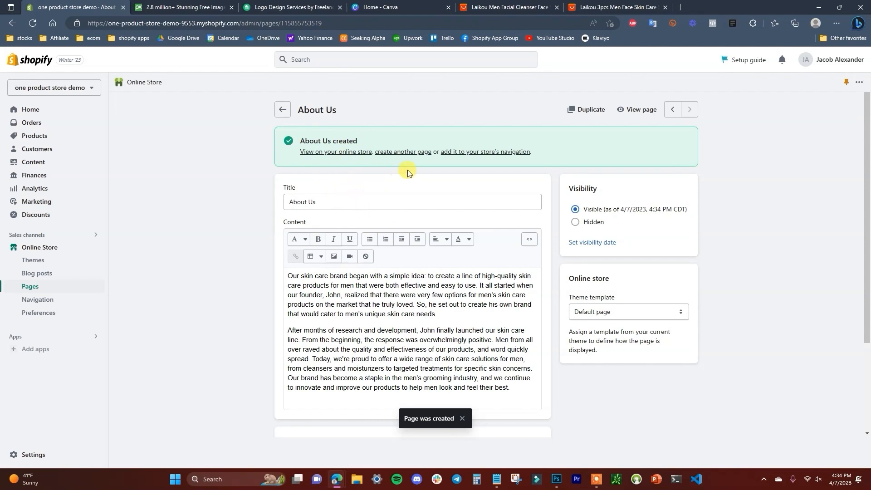
Add a menu item linking to the About Us page to the store's Main menu and save the menu
left_click(473, 154)
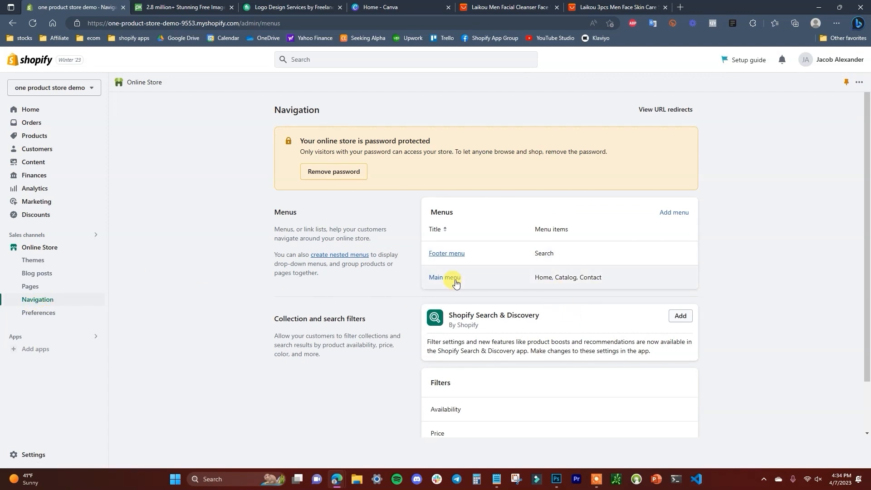
left_click(453, 283)
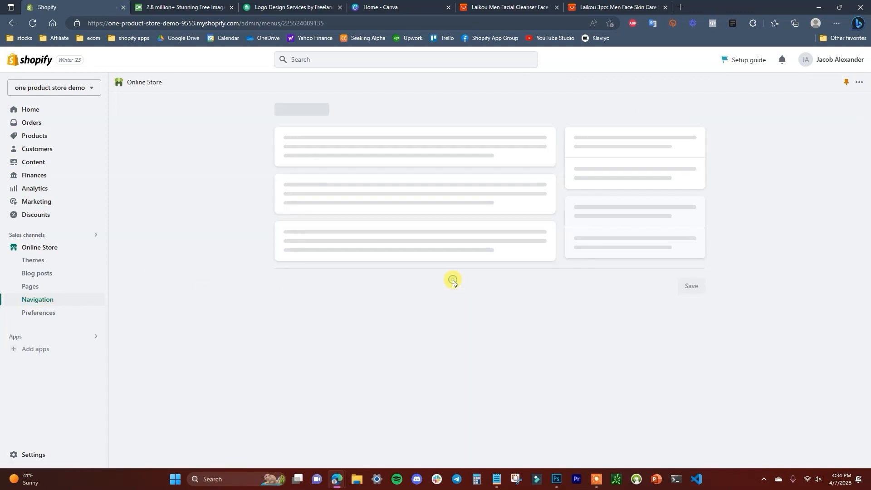
left_click(334, 294)
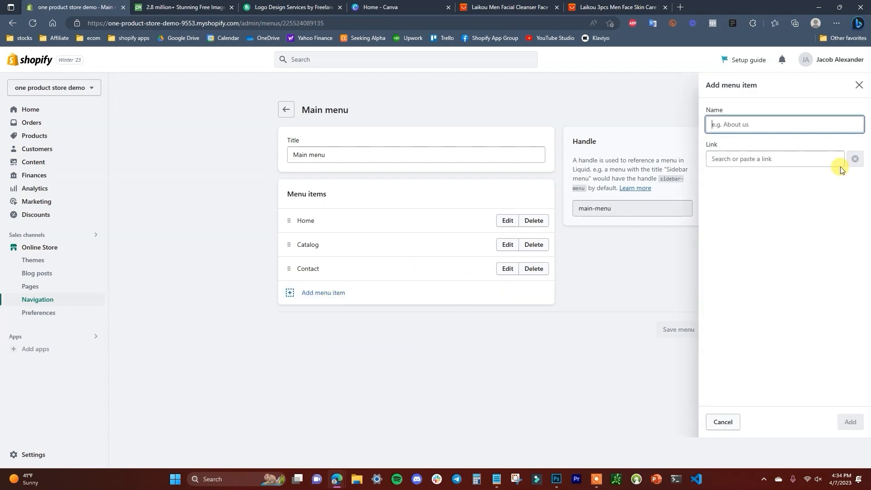
left_click(793, 159)
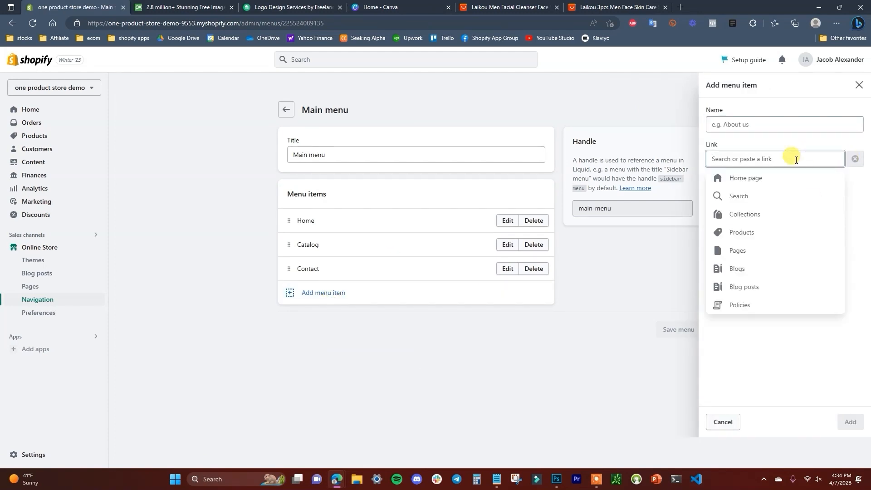
left_click(749, 250)
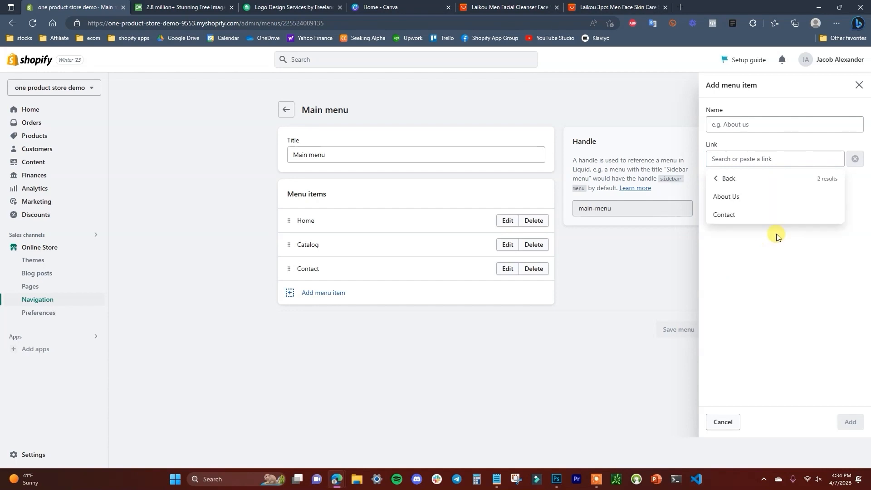
left_click(765, 201)
left_click(850, 423)
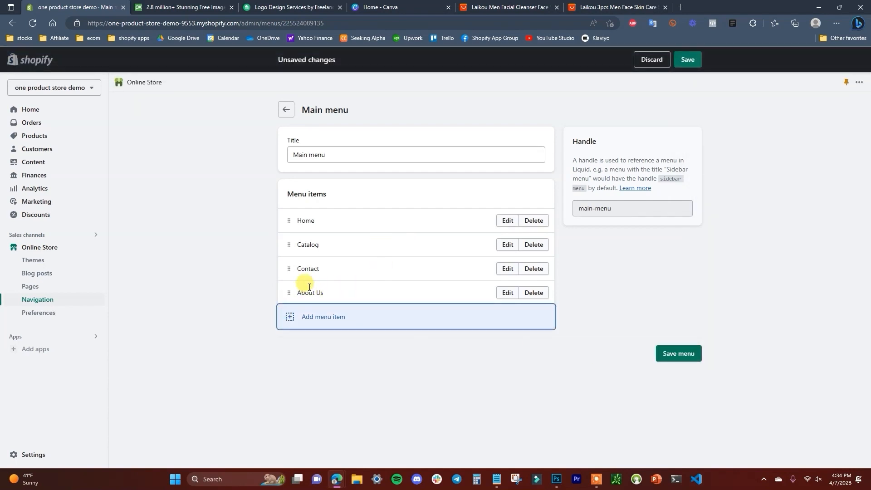
left_click(668, 354)
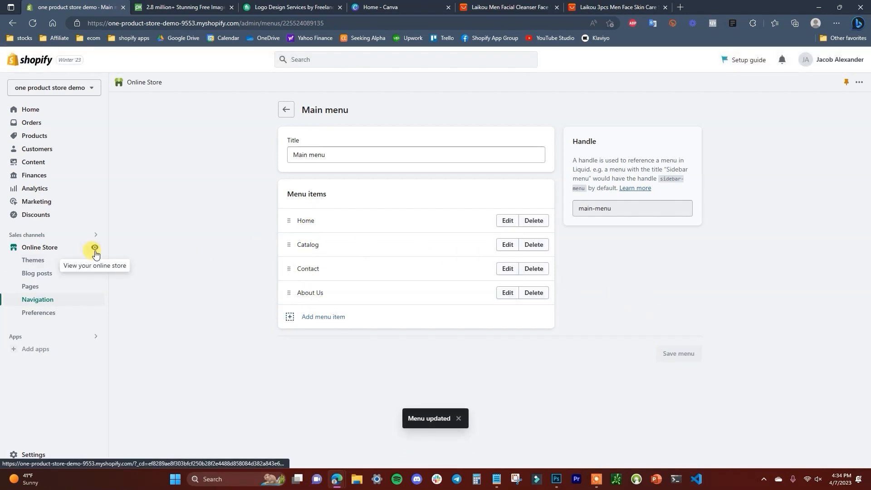
Check the main menu on the online store's home page and leave the menu editor
left_click(93, 248)
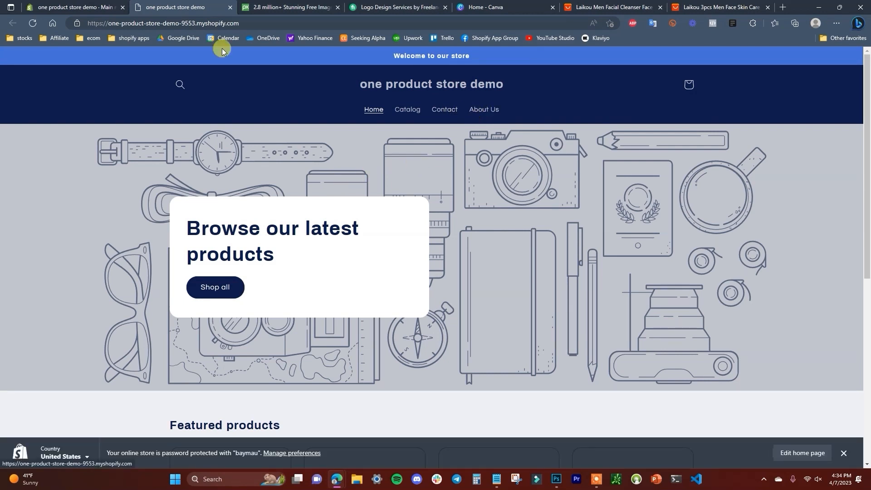
left_click(230, 8)
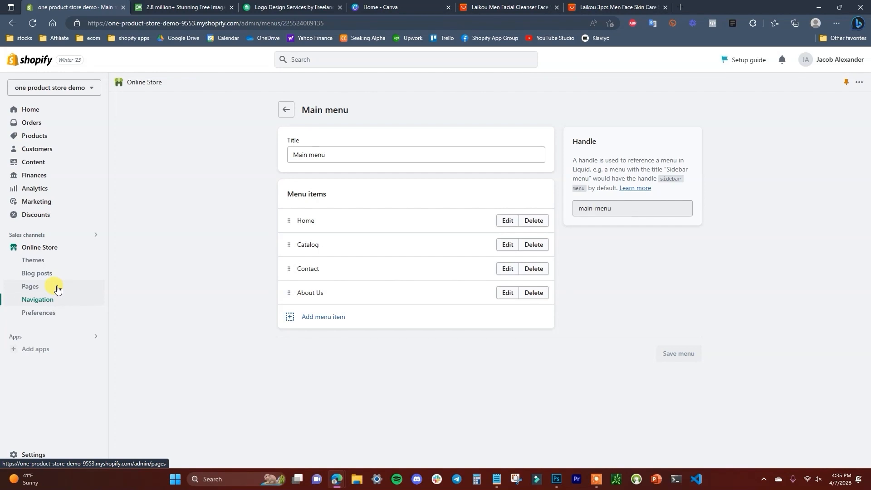
left_click(285, 110)
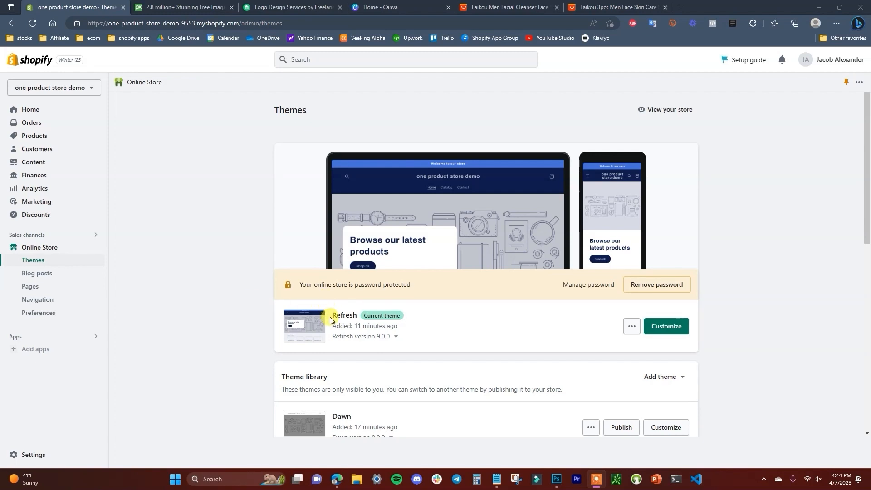
Switch to AliExpress and examine the product listing for the Laikou 3Pcs Men Face Skin Care set
left_click(618, 8)
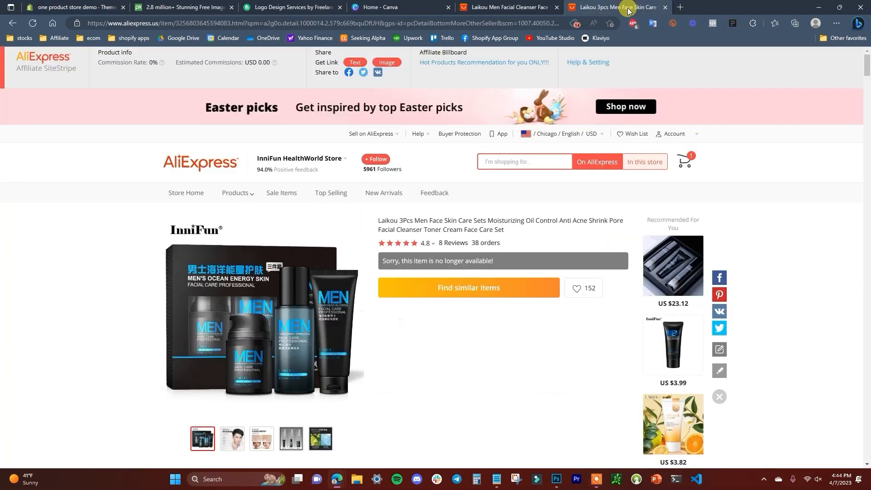
scroll(551, 373, "down", 1)
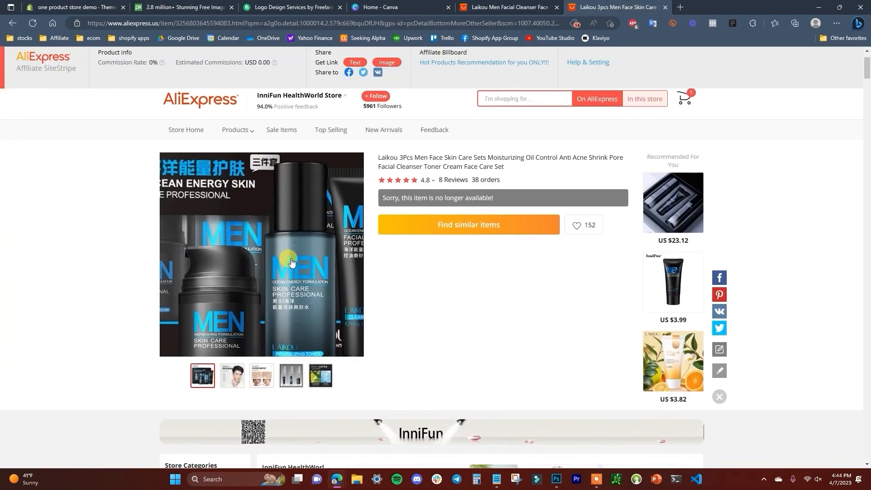
scroll(547, 302, "up", 1)
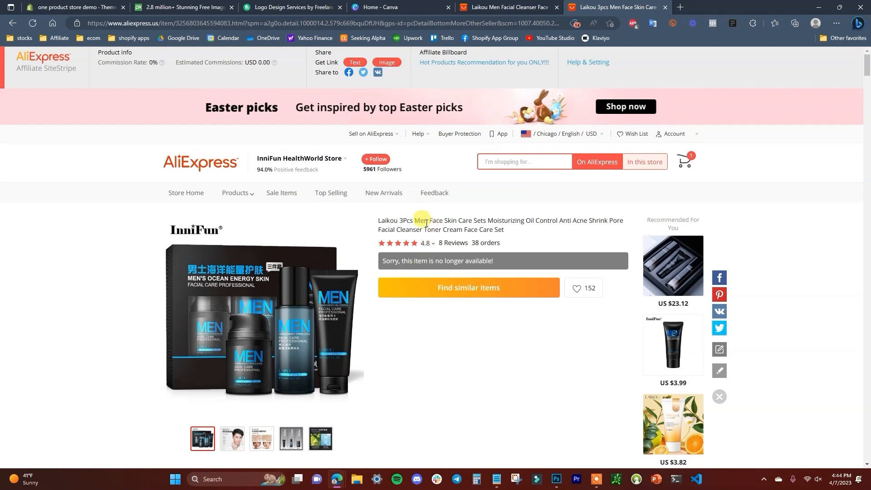
scroll(542, 365, "down", 1)
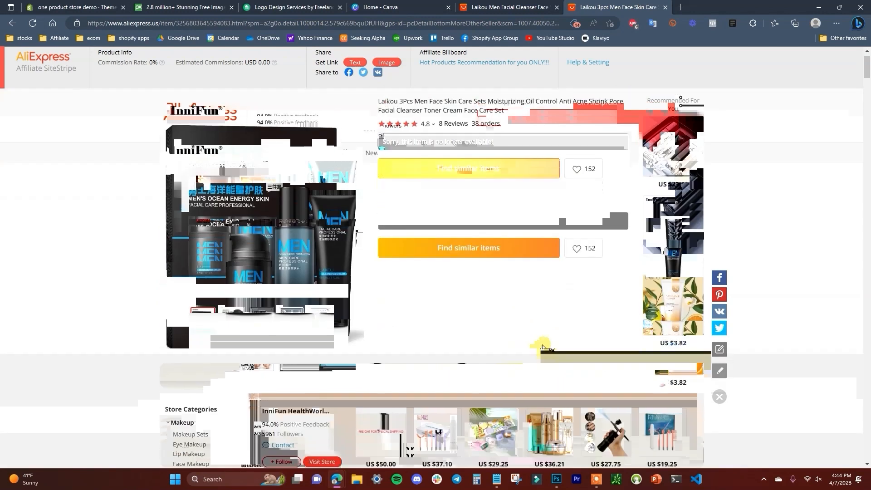
scroll(541, 330, "up", 1)
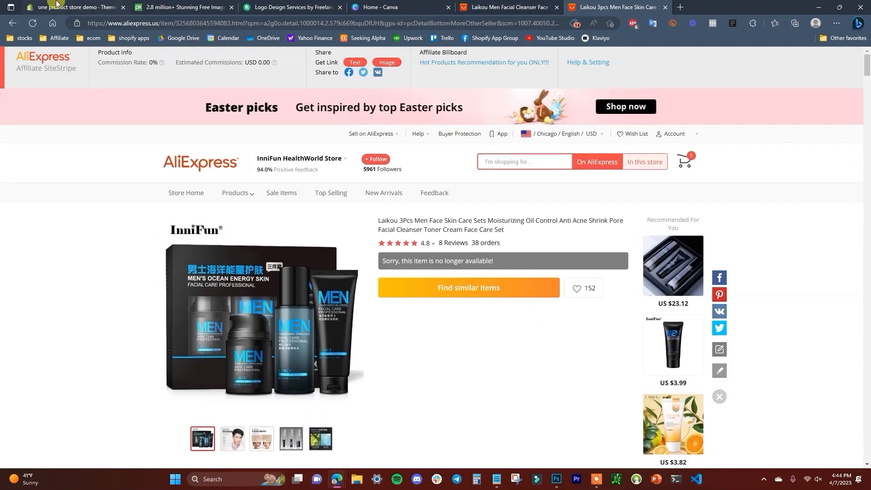
Switch to the Shopify admin and start a new product titled "SKIN 3in1 Facial Care Bundle"
left_click(57, 7)
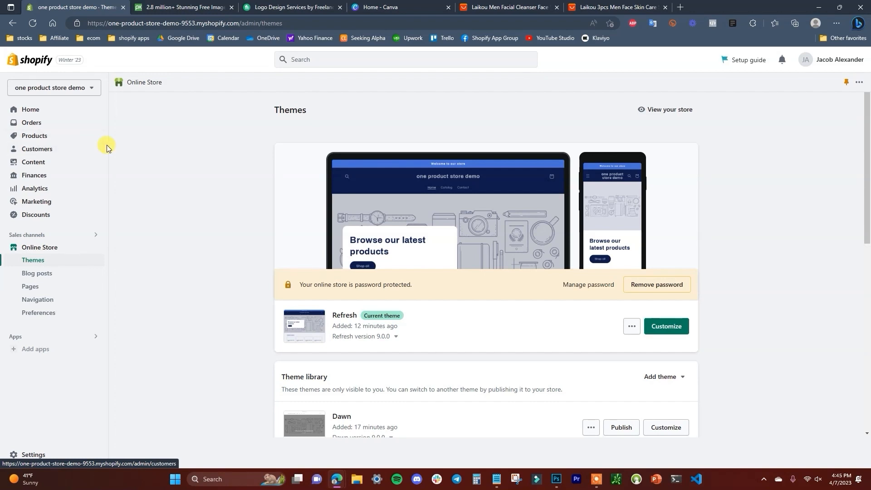
left_click(77, 138)
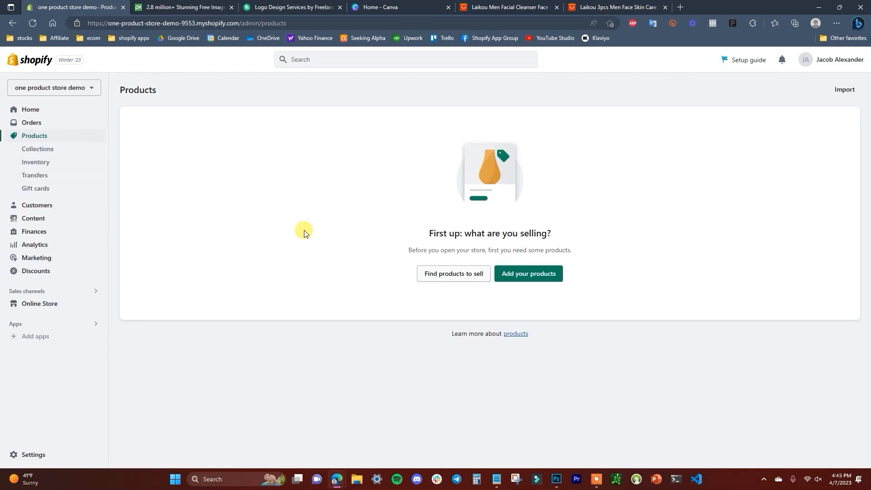
left_click(550, 277)
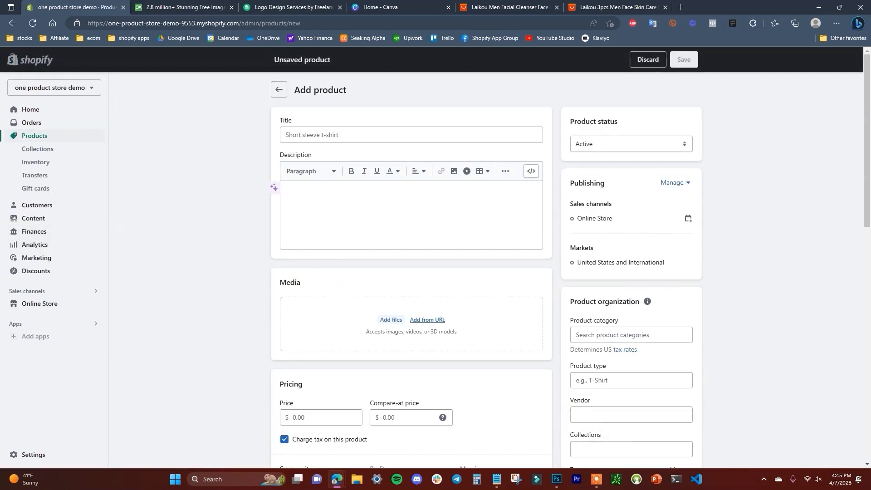
left_click(340, 138)
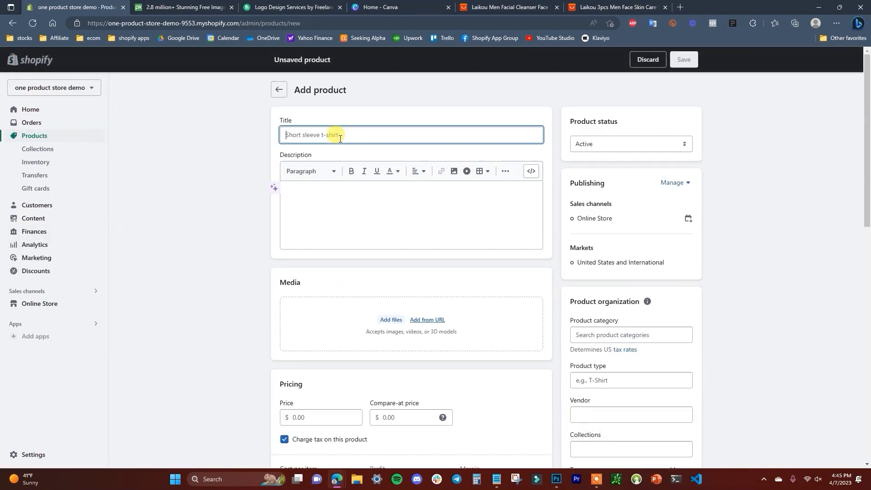
type("SKIN 3in1 Facial Care Bundle")
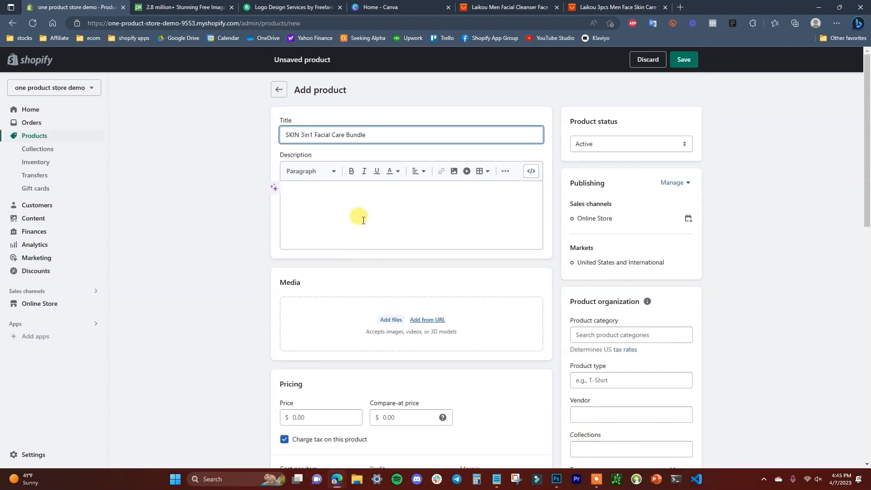
Consult the AliExpress listing's description and fill in the Shopify product description beginning "Feel brave and take control of your skin"
left_click(635, 7)
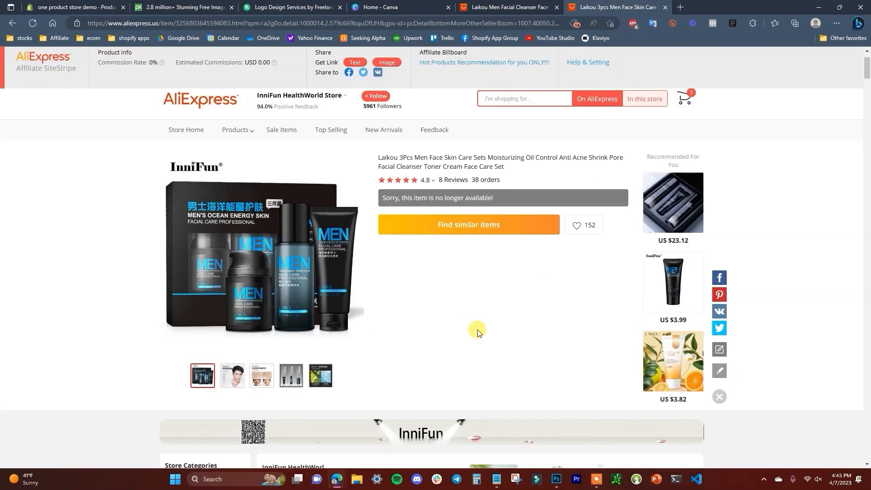
scroll(445, 343, "down", 7)
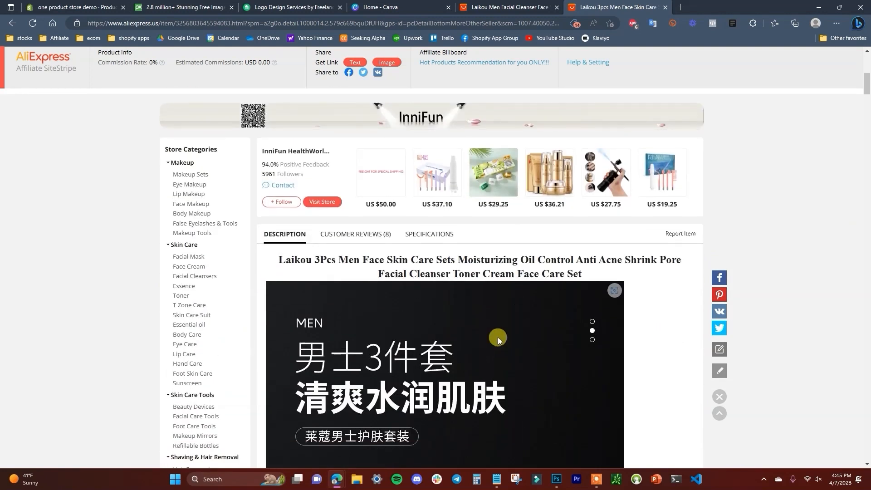
scroll(461, 330, "up", 7)
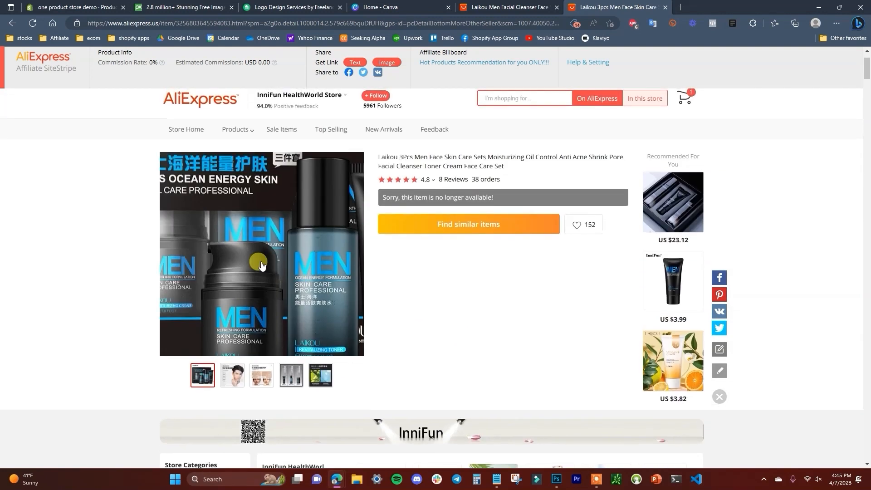
left_click(62, 2)
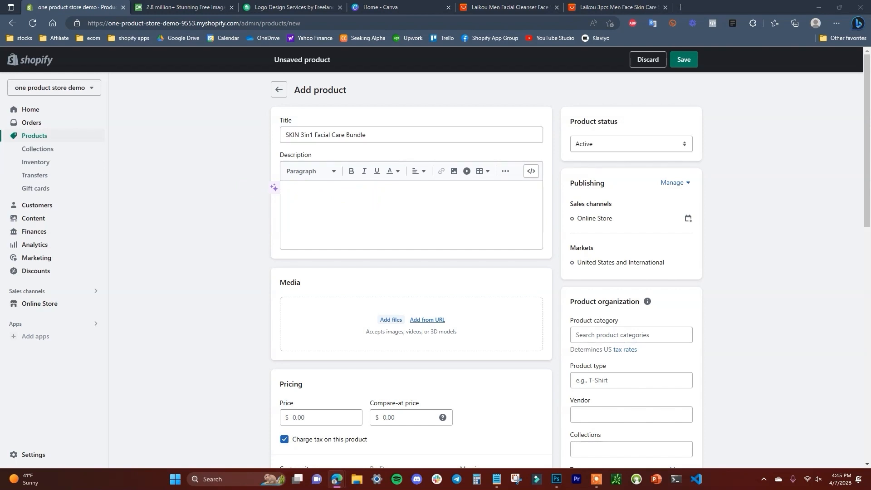
left_click(327, 207)
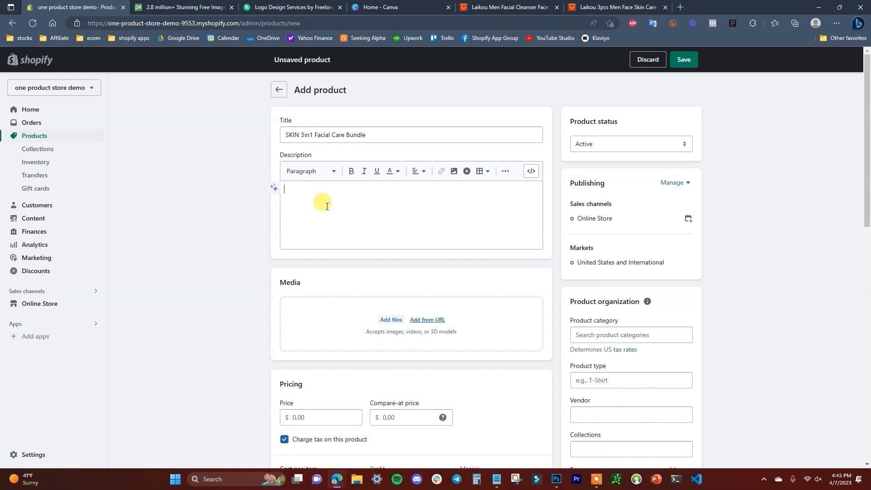
type("Feel brave and take control of your skin with SKIN's all natural 3in1 Facial Care Bundle. Get maximum results and protection for your face with the power of natural ingredients. Conquer your skin care worries with a bundle designed just for men. Step into skin care with confidence and emerge a skin care warrior!")
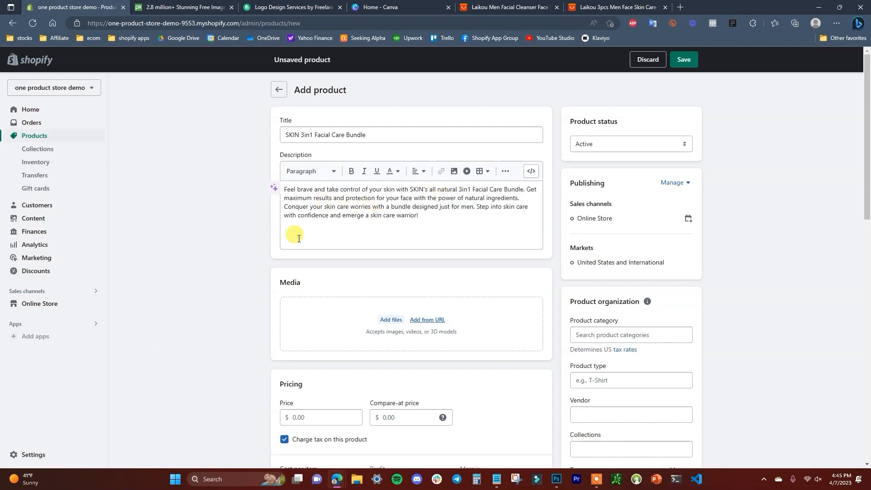
scroll(300, 286, "down", 1)
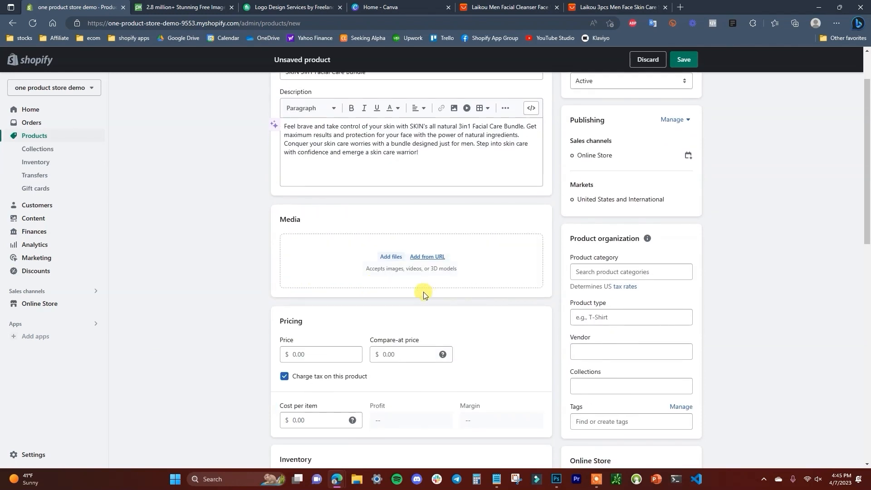
scroll(422, 297, "up", 1)
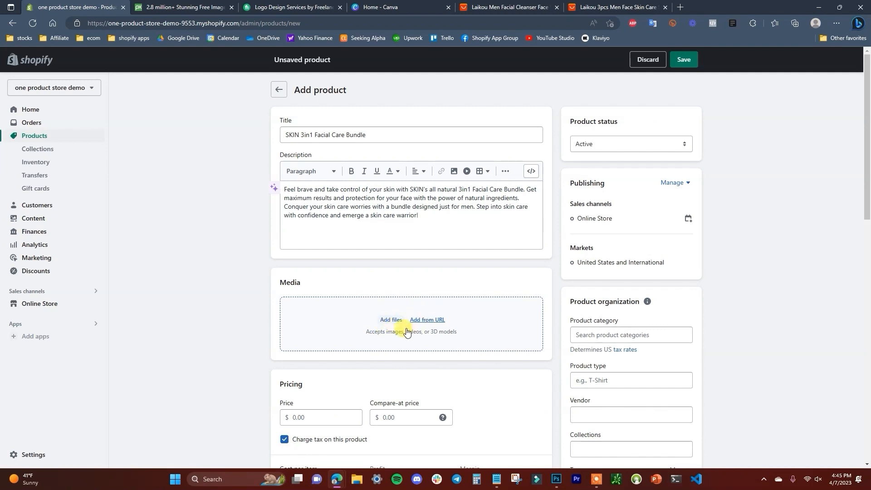
Check the product photo on AliExpress and examine the Chrome Web Store page of the "AliSave | Download AliExpress Images & Videos" extension
left_click(611, 9)
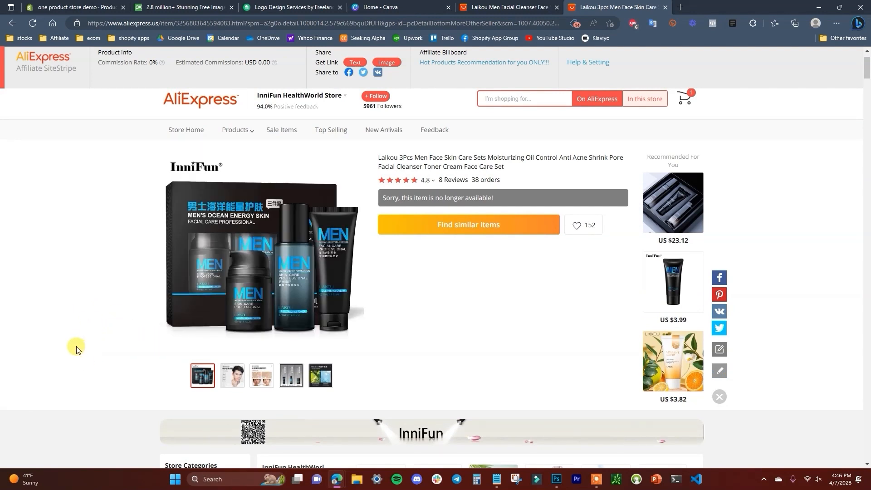
right_click(240, 256)
left_click(403, 306)
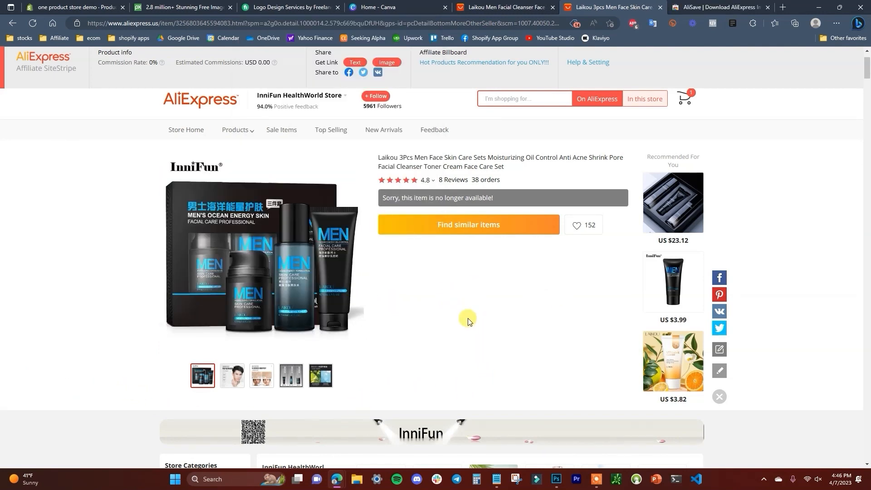
left_click(726, 4)
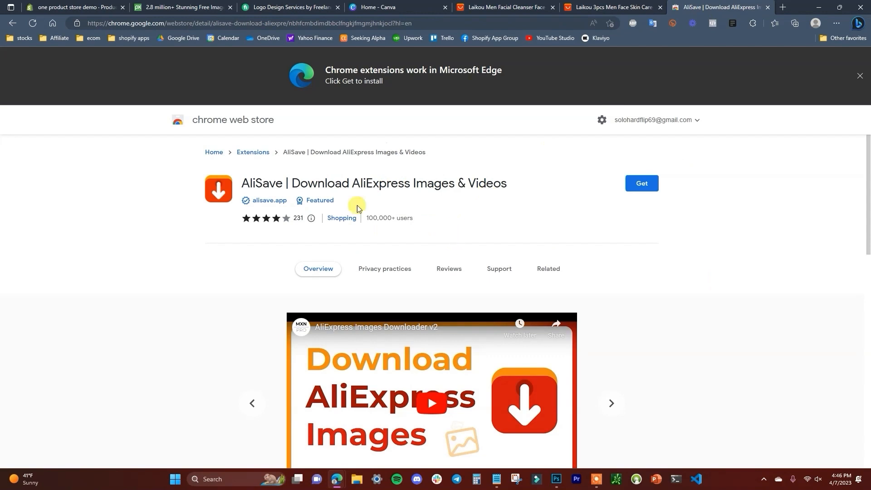
left_click_drag(249, 184, 533, 177)
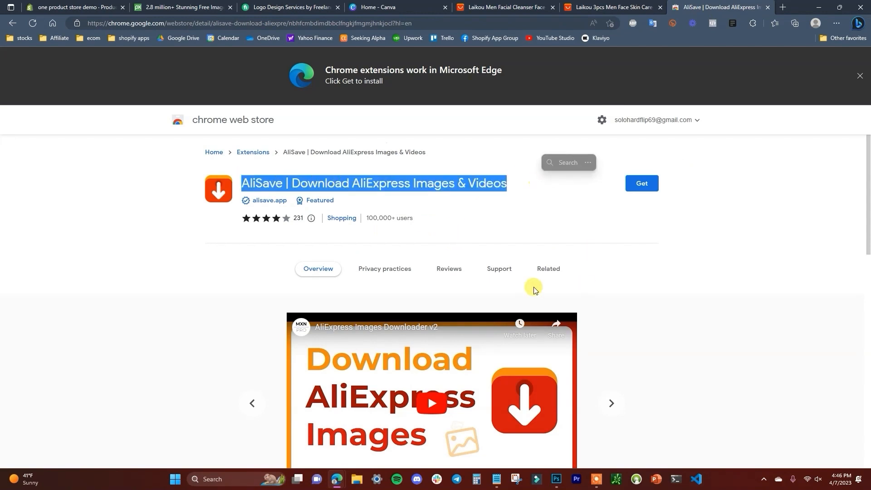
Return to the Laikou 3Pcs AliExpress listing and download its main images with the AliSave extension
left_click(636, 5)
scroll(472, 325, "down", 3)
scroll(497, 318, "up", 3)
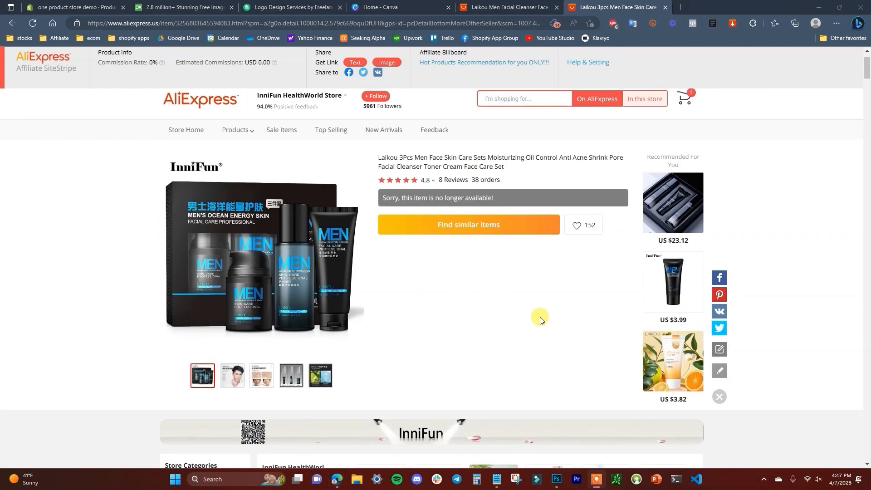
left_click(735, 23)
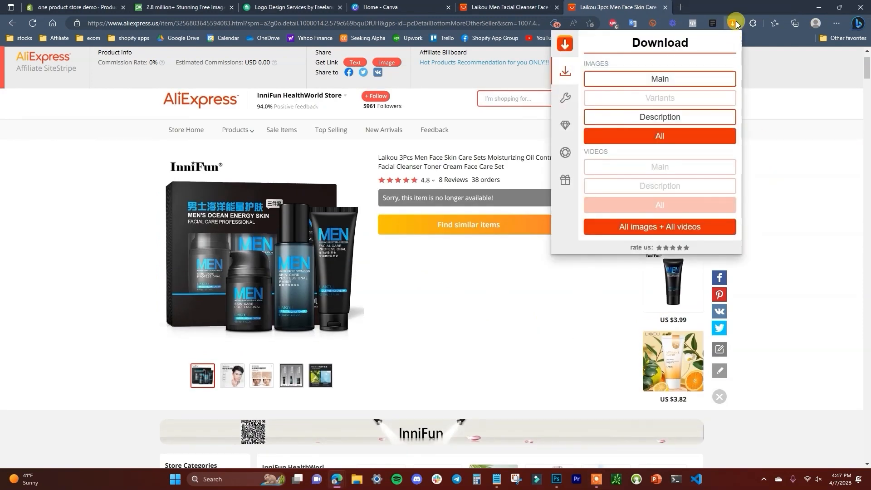
left_click(684, 78)
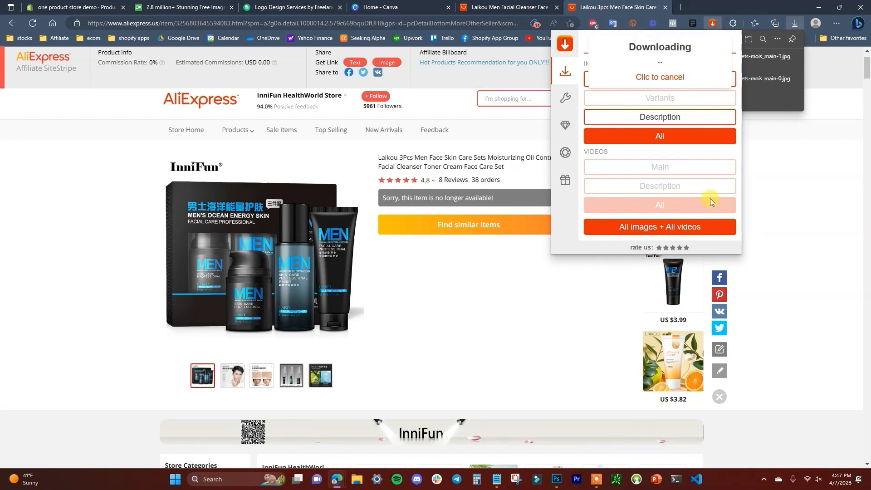
Inspect the downloaded main-0 product image, close it and view the listing's first photo
left_click(768, 78)
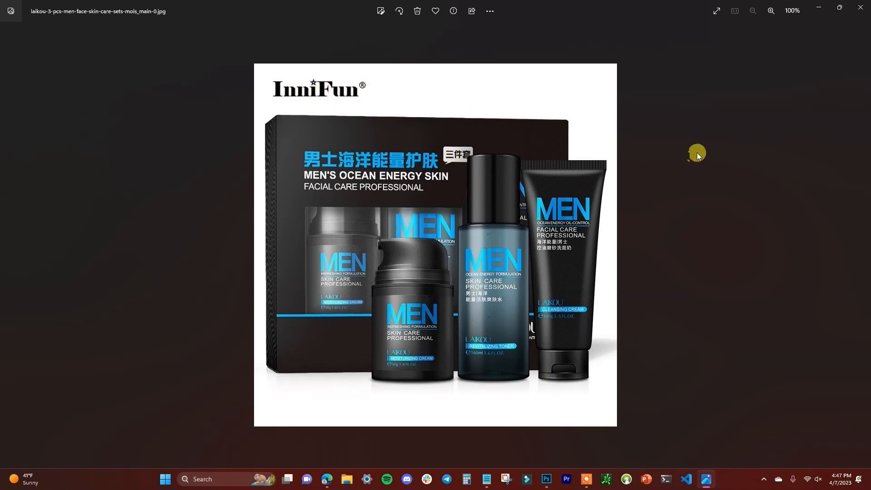
left_click(866, 4)
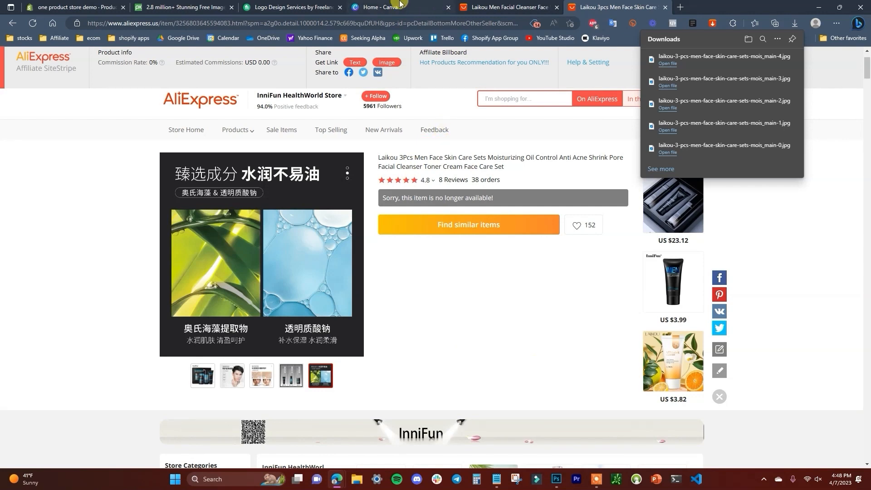
left_click(202, 376)
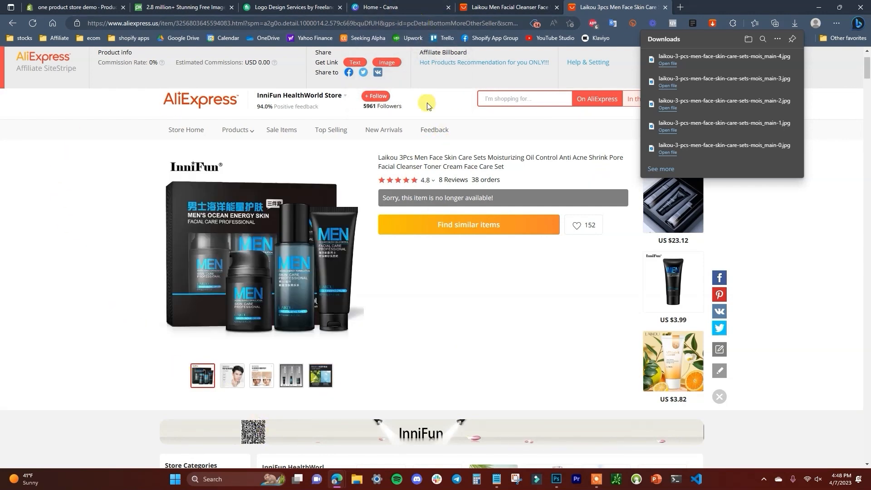
Switch to Canva, upload the main product image as an 800 × 800 px design and add a square shape
left_click(422, 7)
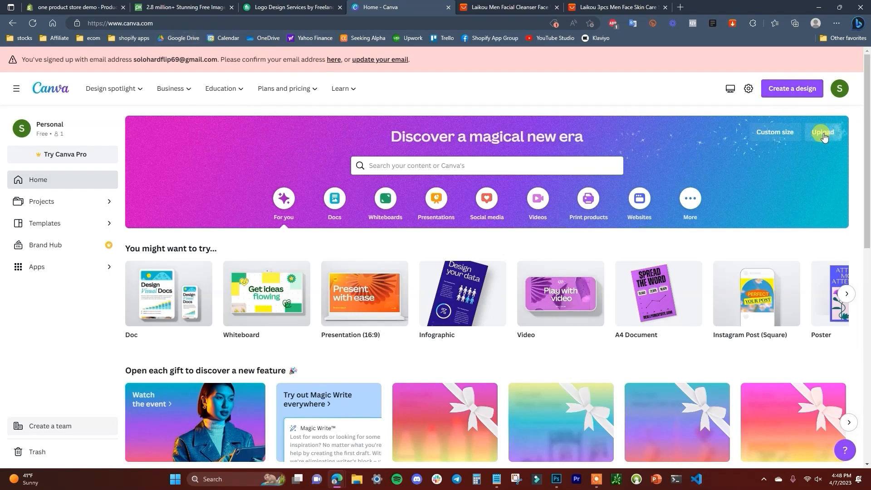
left_click(809, 133)
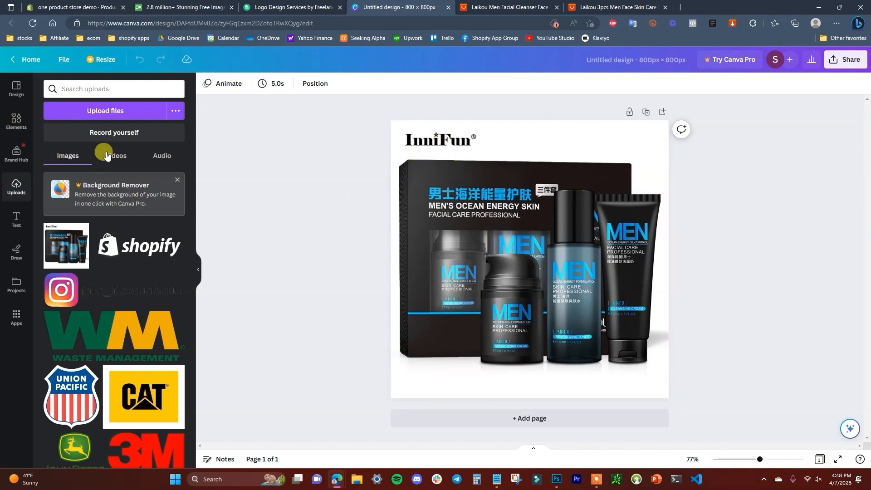
left_click(17, 119)
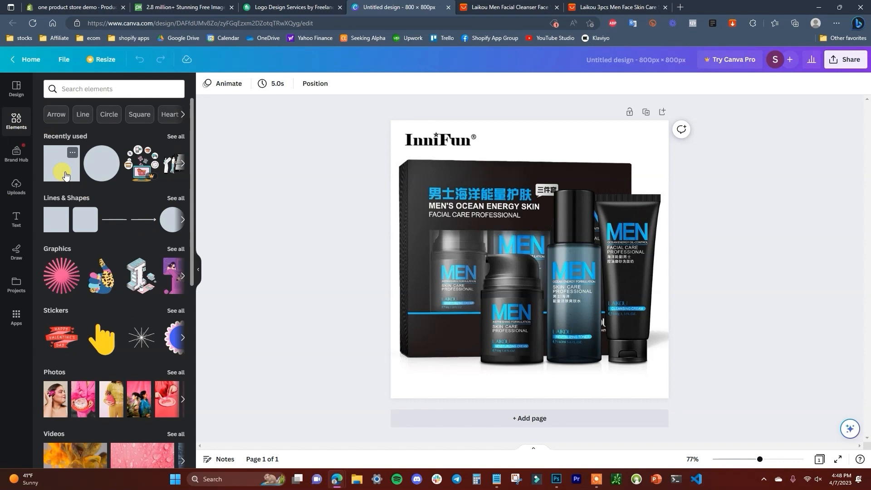
left_click(67, 177)
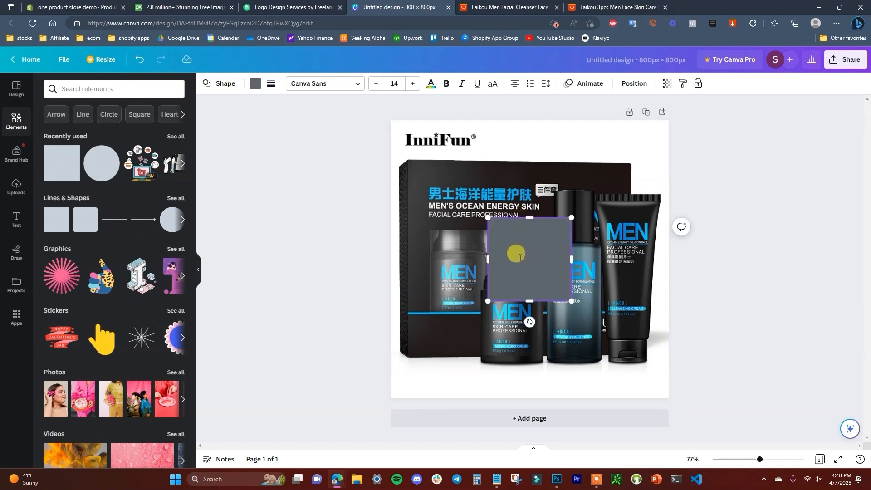
Place the square over the InniFun logo, widen it to cover the whole logo and fill it with white
left_click_drag(497, 251, 403, 109)
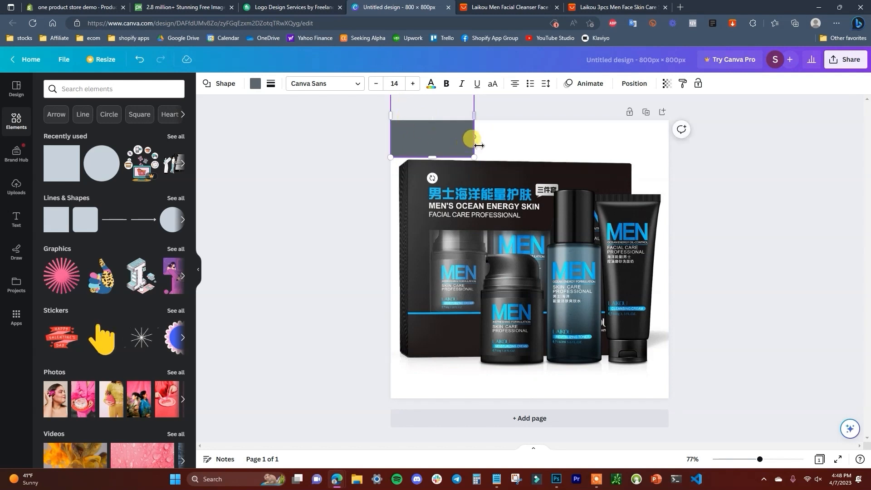
left_click_drag(477, 116, 487, 115)
left_click(255, 83)
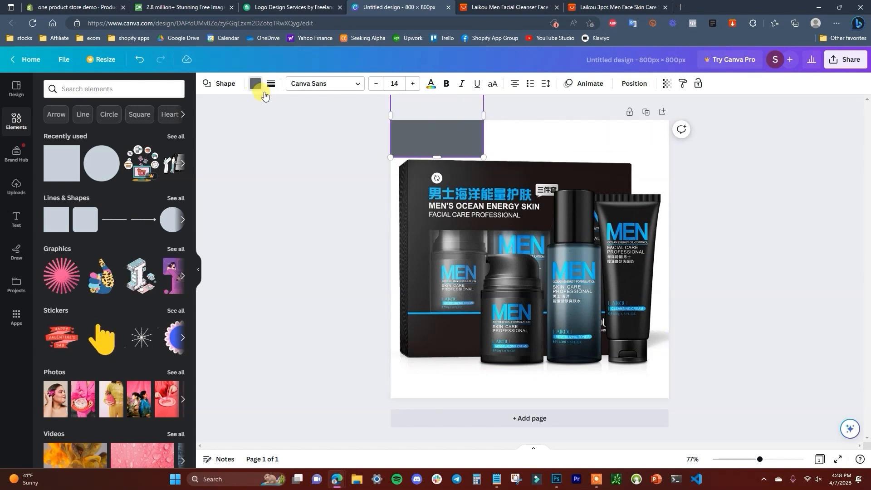
left_click(126, 138)
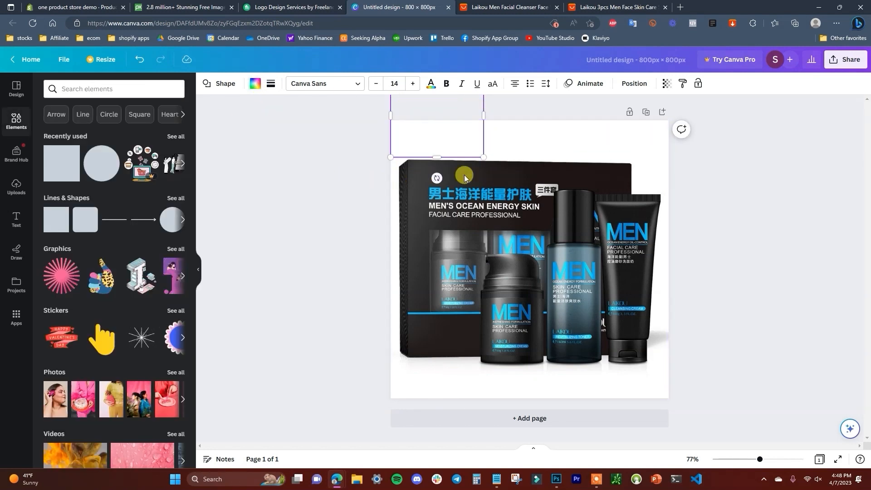
left_click(725, 217)
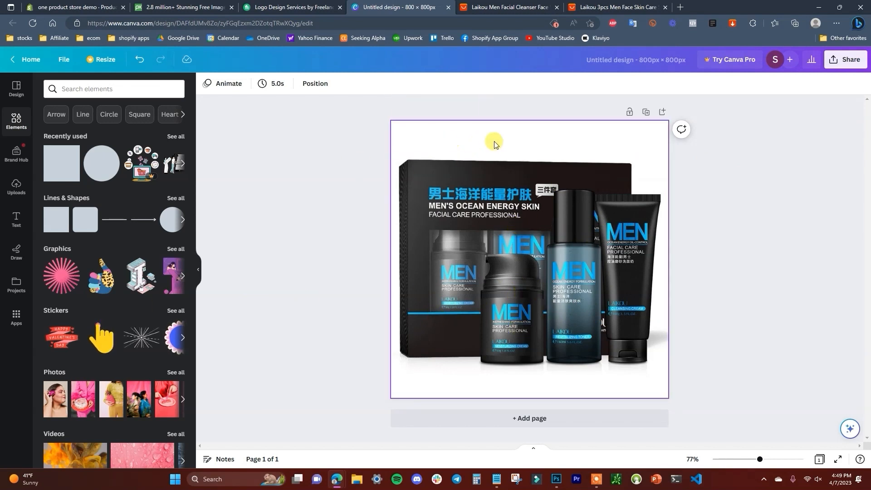
Download the edited product image design from Canva
left_click(633, 57)
left_click(795, 265)
left_click(843, 63)
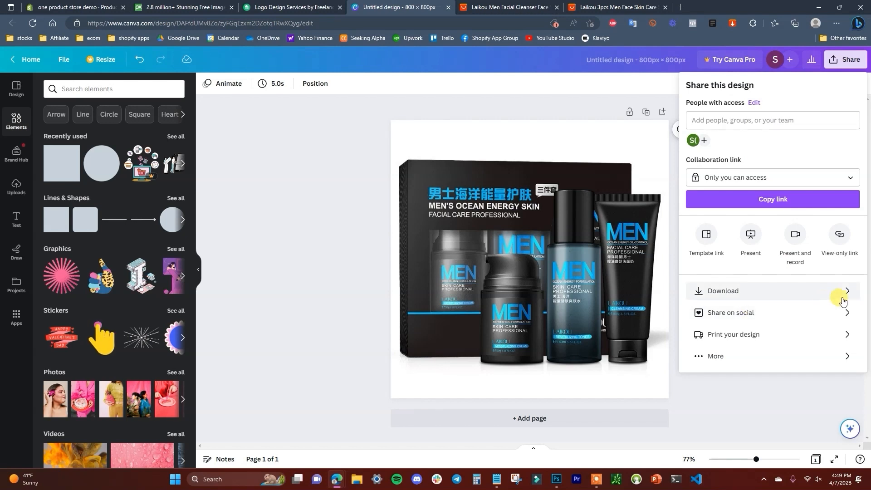
left_click(734, 398)
Switch to the unsaved Shopify product and add the edited bundle image and the three-product image to its media
key("ctrl+1")
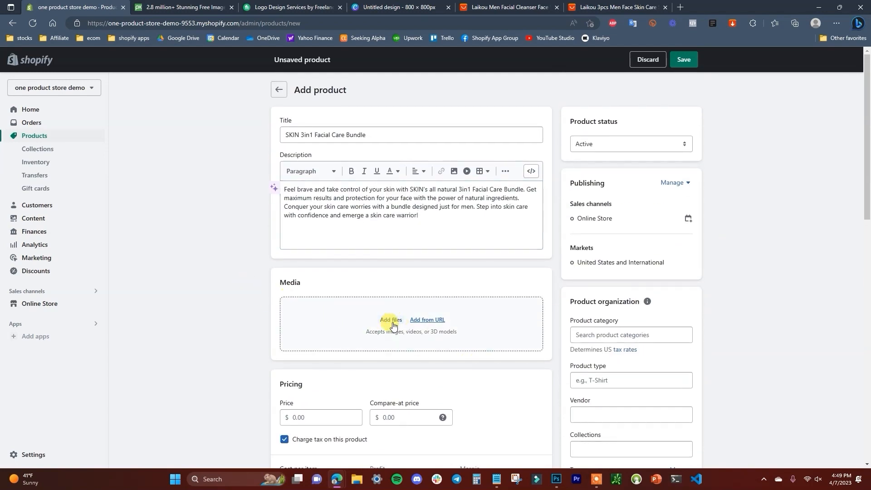
left_click(389, 324)
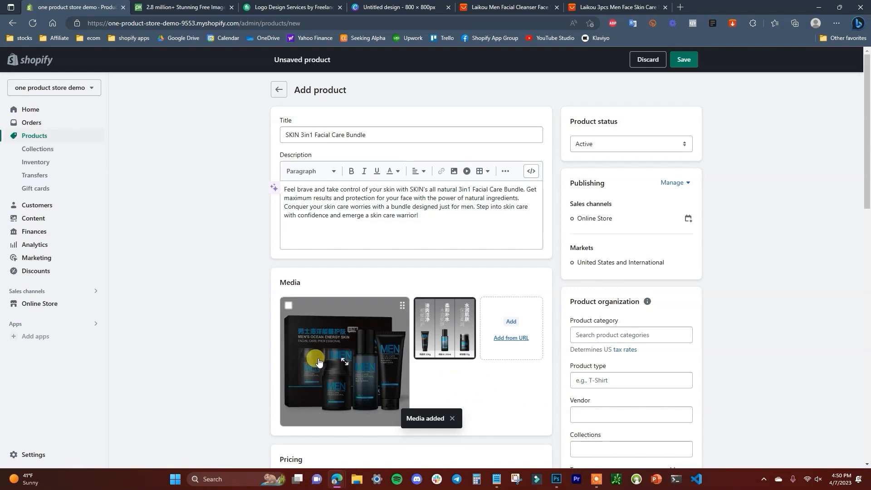
scroll(864, 359, "down", 2)
scroll(500, 298, "down", 3)
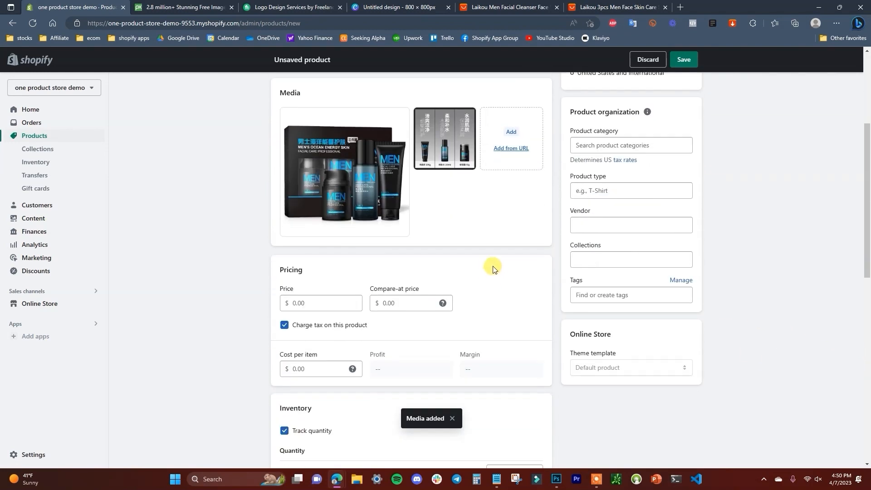
Set the bundle's price to $29.99 and its compare-at price to $34.99
left_click(335, 301)
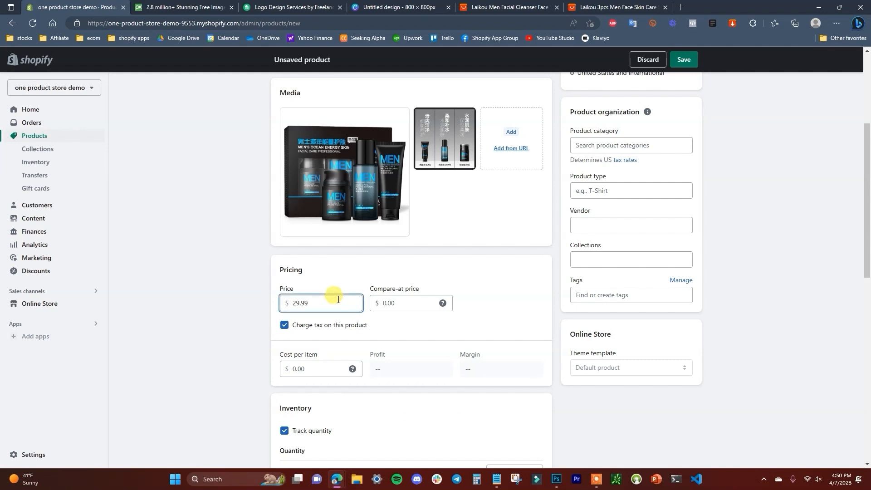
left_click(477, 325)
left_click(413, 306)
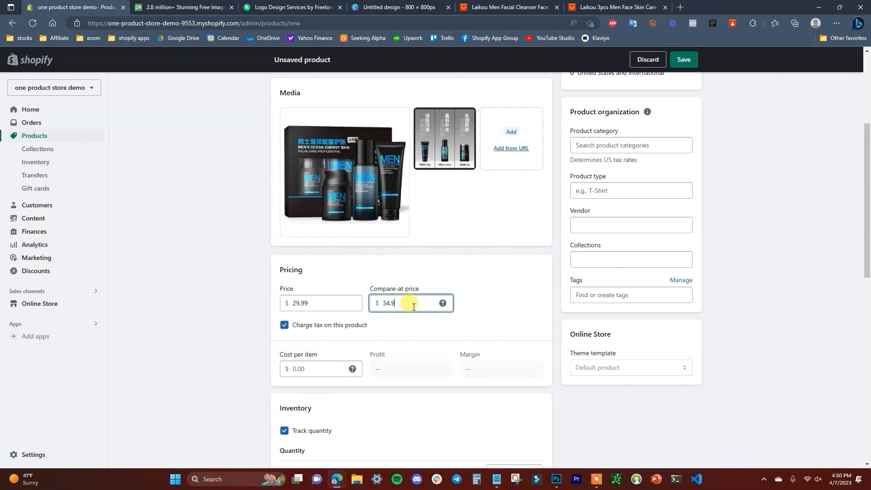
left_click(488, 293)
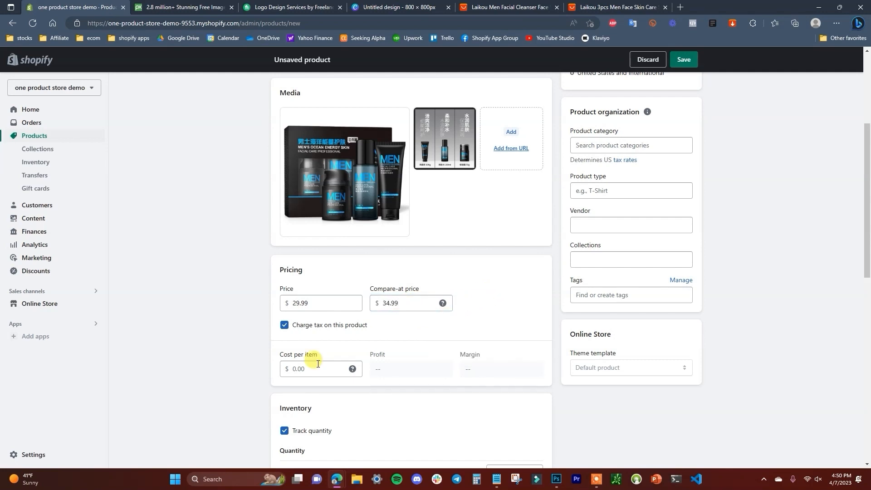
Turn off quantity tracking for the product and set its shipping weight to 3.0 lb
scroll(363, 329, "down", 1)
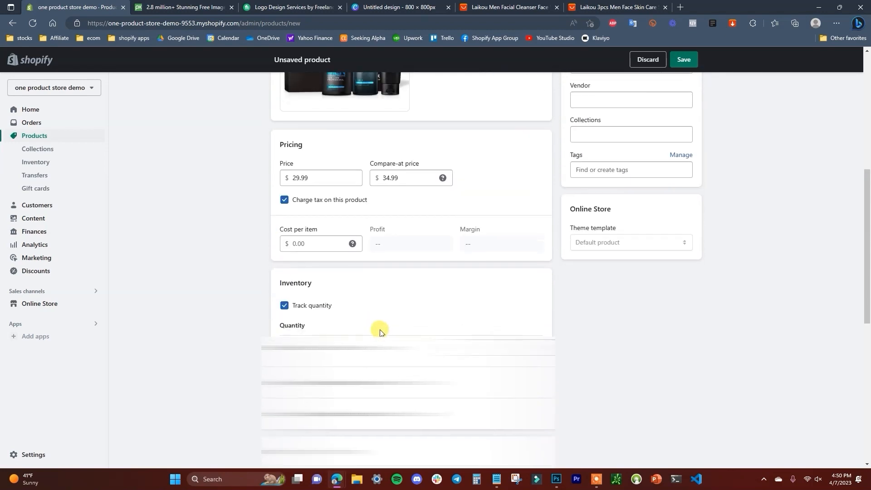
scroll(363, 279, "down", 1)
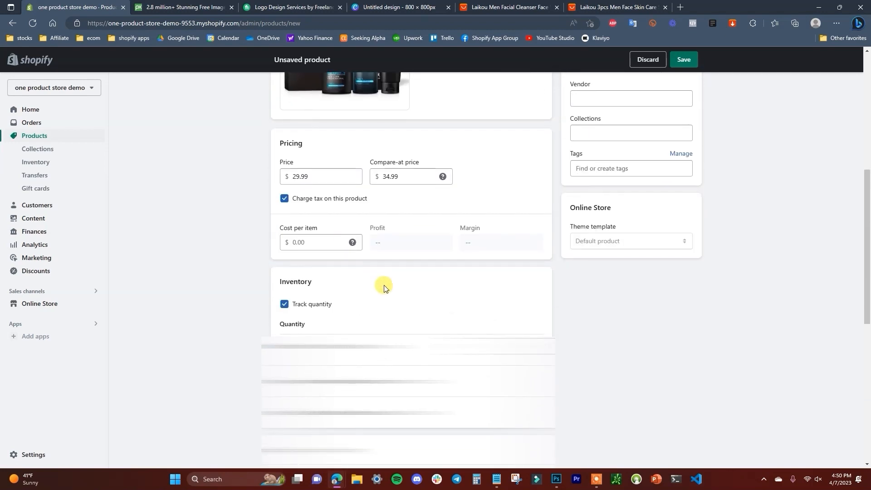
left_click(316, 309)
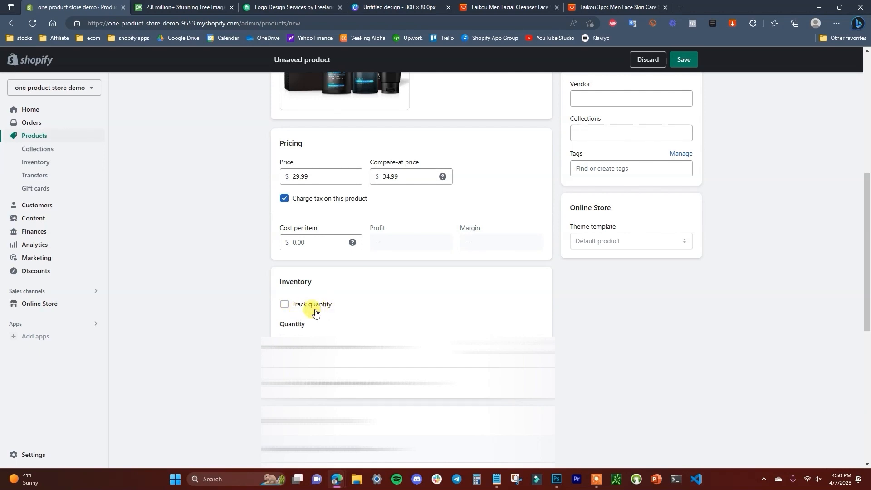
scroll(314, 295, "down", 3)
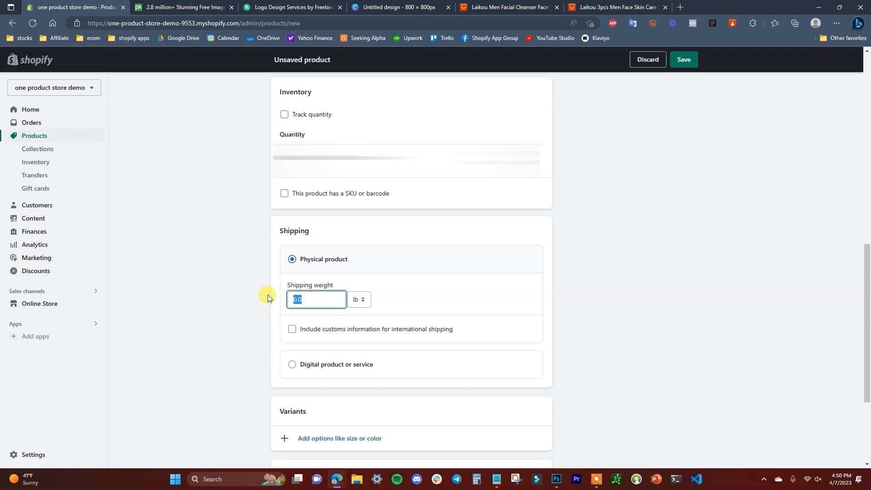
key("BackSpace")
type("1")
left_click(685, 294)
Review the product's search engine listing and entered details, and save the new product
scroll(391, 308, "down", 2)
scroll(463, 315, "down", 1)
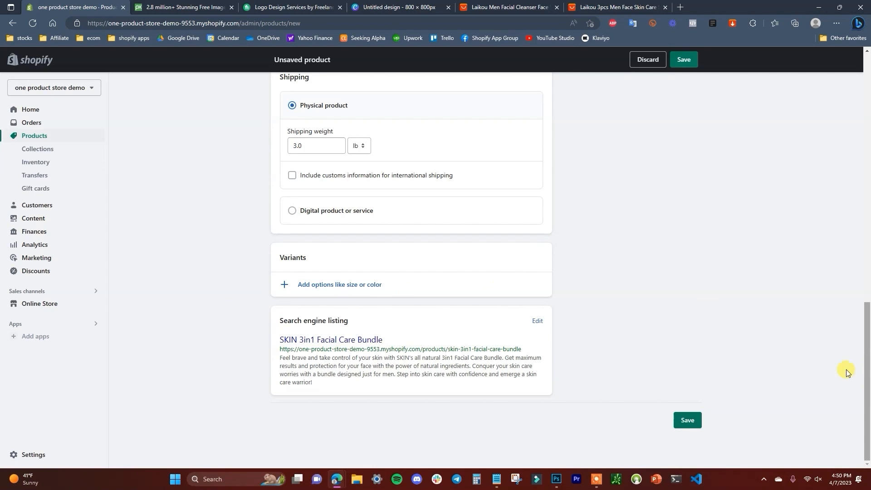
scroll(867, 359, "up", 15)
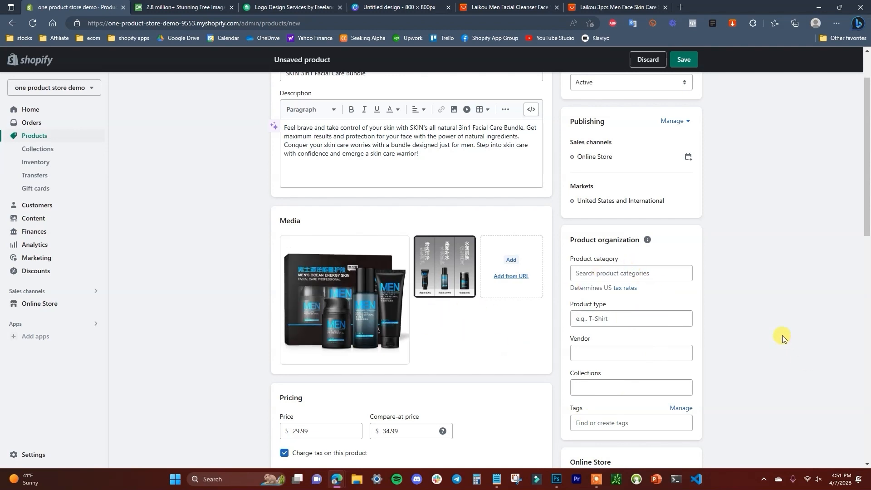
scroll(771, 336, "up", 2)
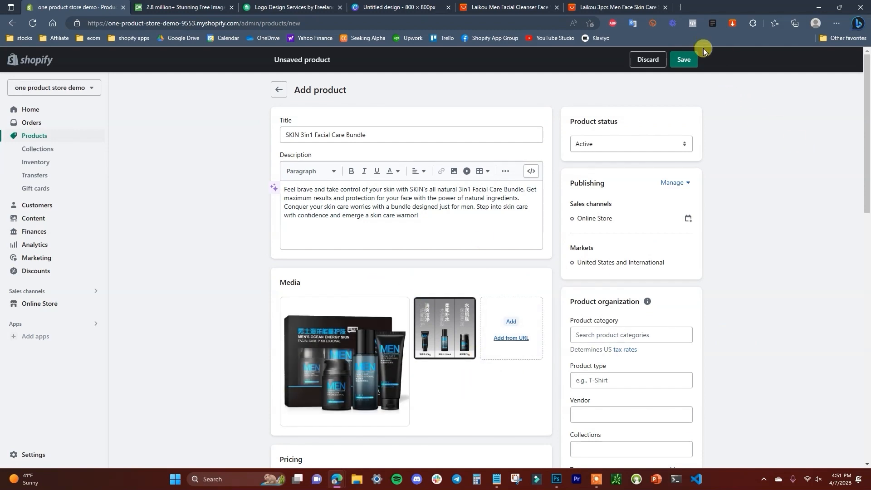
left_click(684, 59)
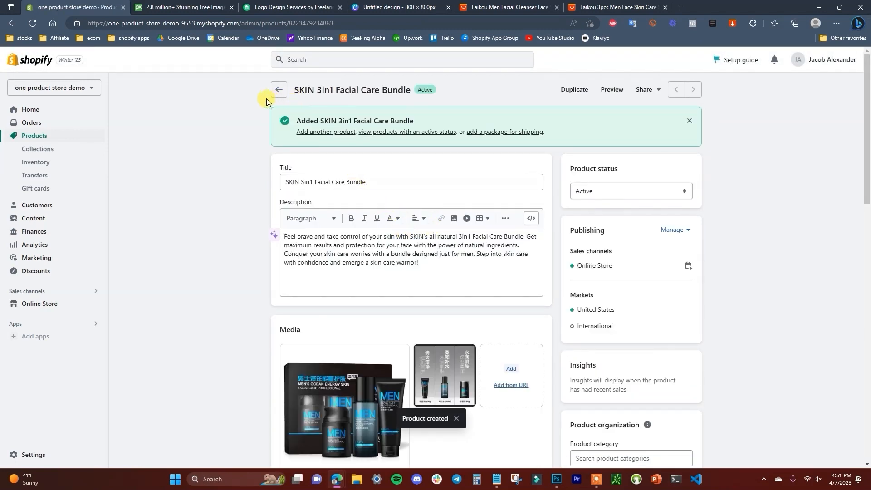
Open the current Refresh theme for customization and look over its home page
left_click(61, 306)
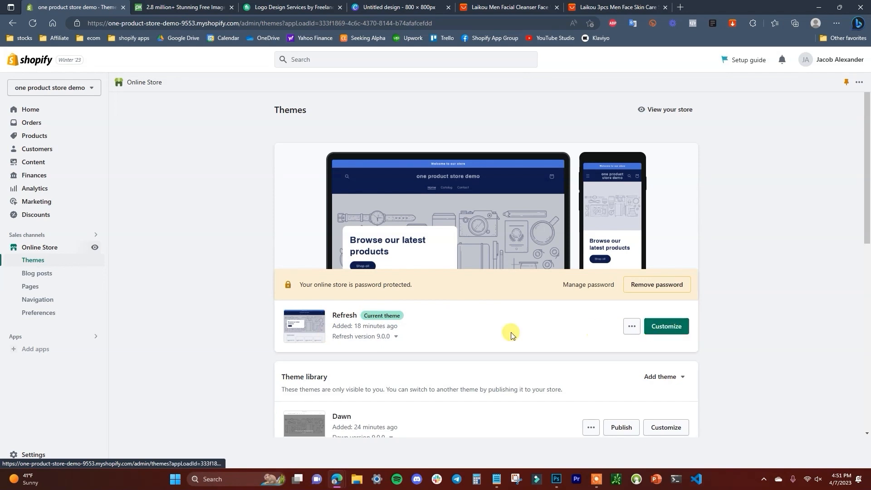
left_click(659, 328)
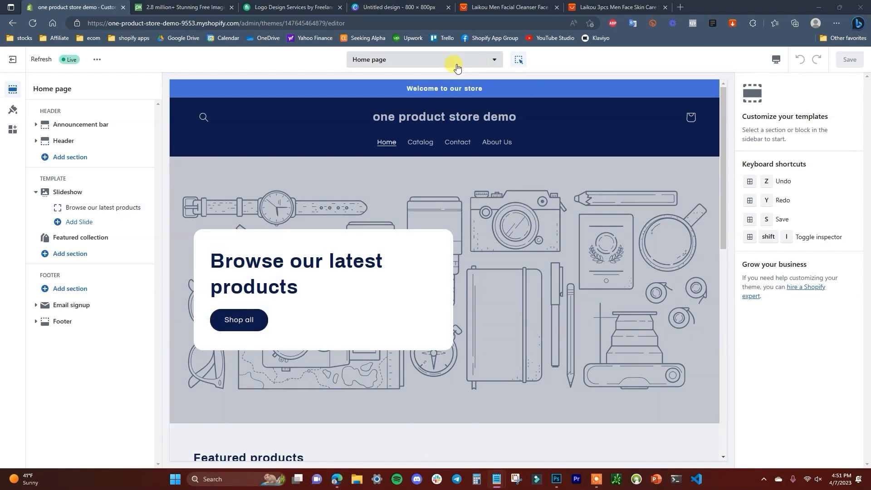
scroll(541, 197, "down", 5)
scroll(541, 195, "up", 5)
Preview the contact page template, check the available product templates and return to the Home page template
left_click(473, 63)
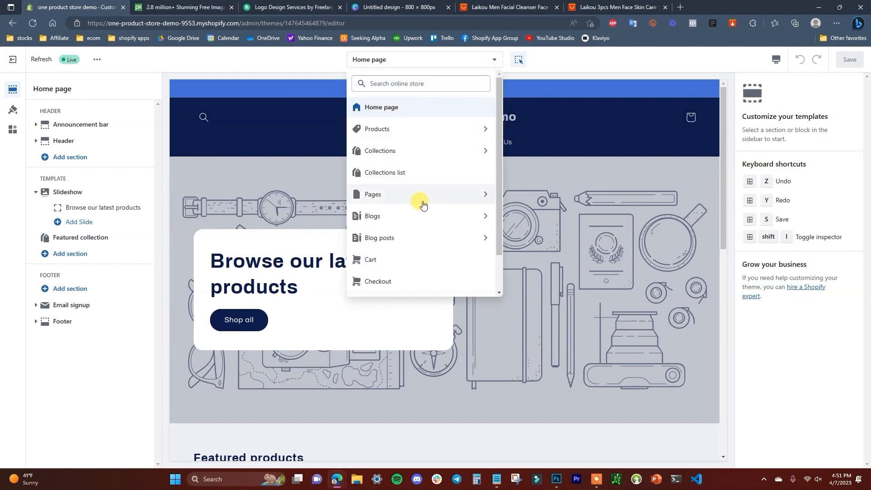
left_click(462, 199)
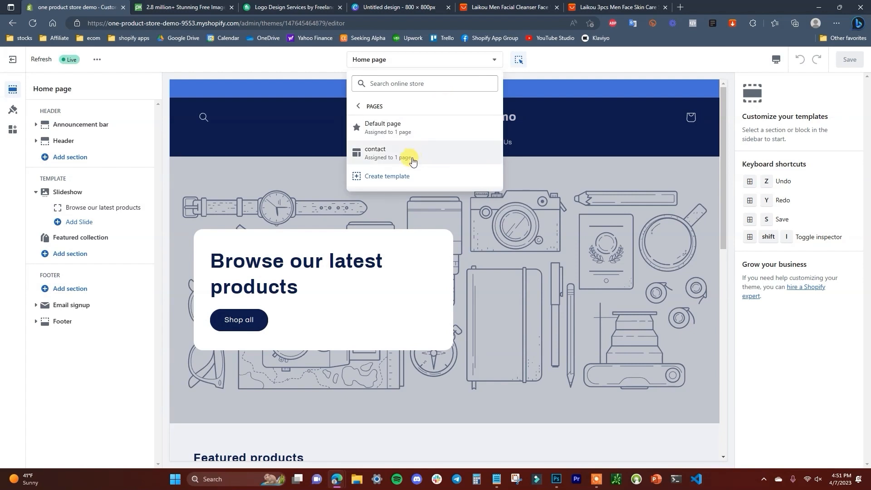
left_click(413, 161)
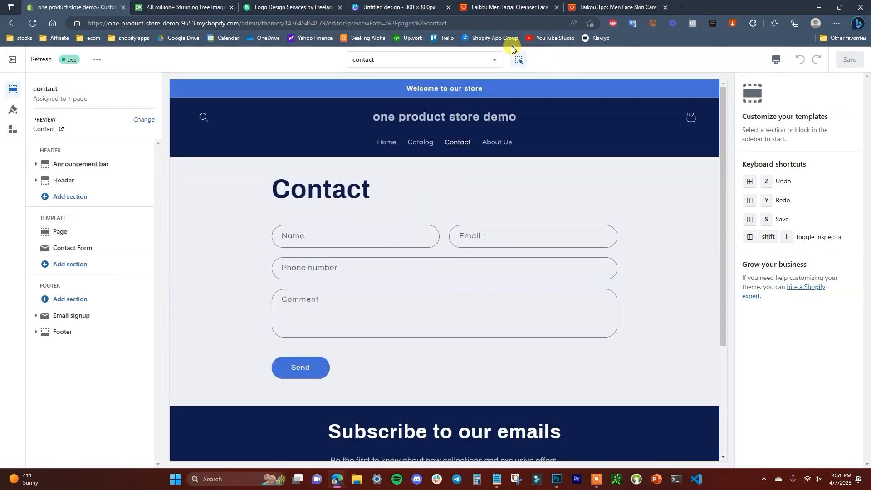
left_click(467, 61)
left_click(454, 131)
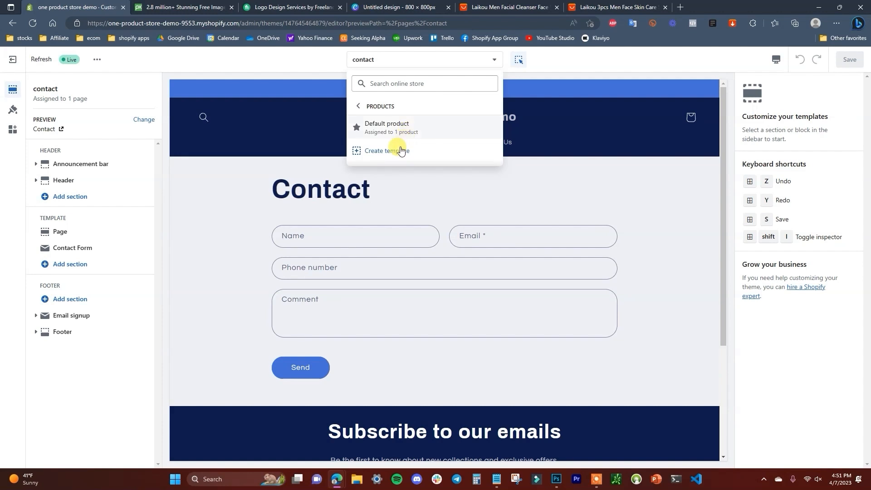
left_click(359, 106)
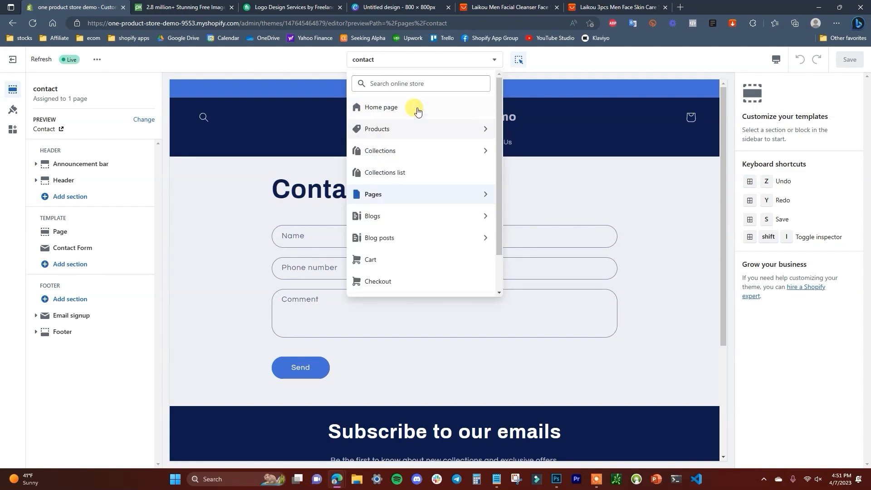
left_click(418, 109)
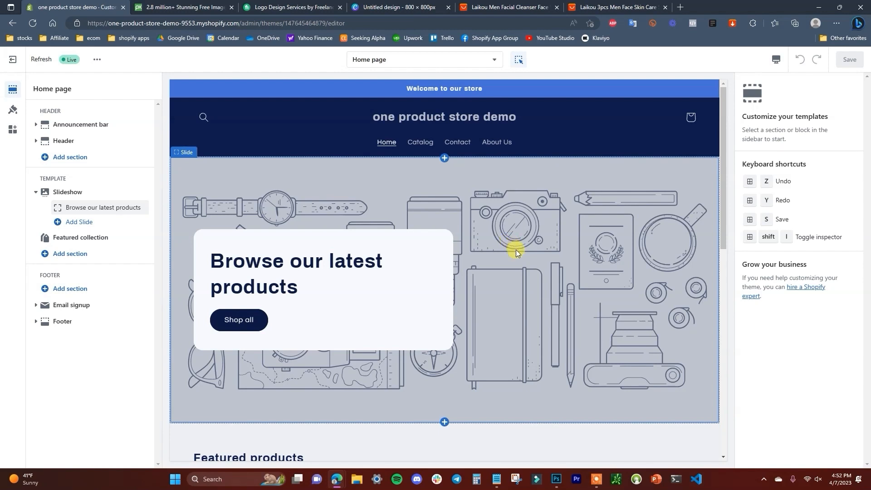
Look at the logo file in Photoshop and the AliExpress product page, and return to the Shopify theme editor
left_click(557, 478)
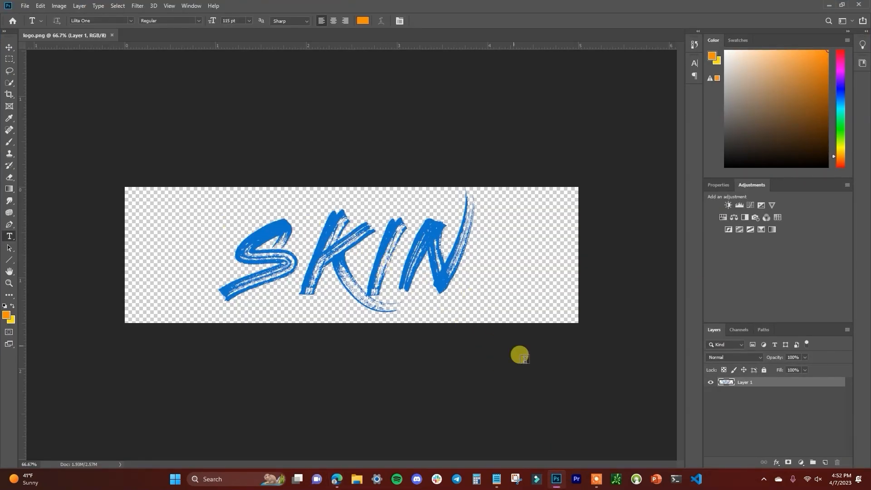
left_click(559, 482)
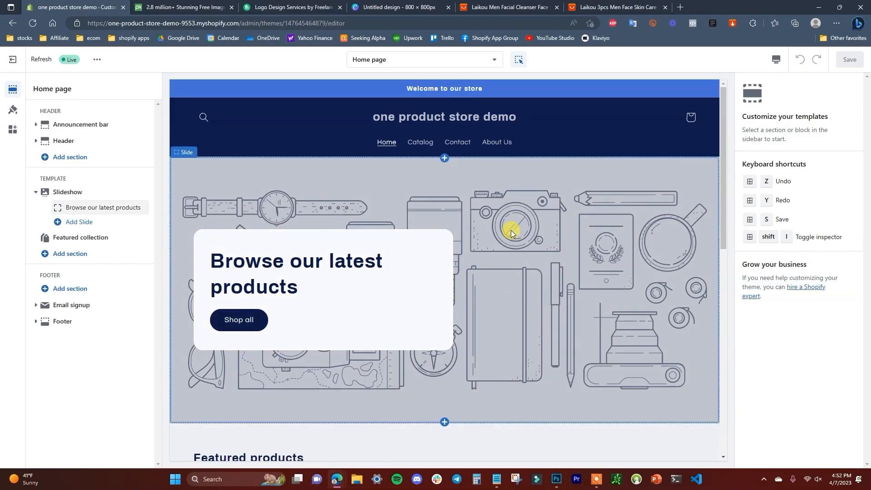
left_click(615, 6)
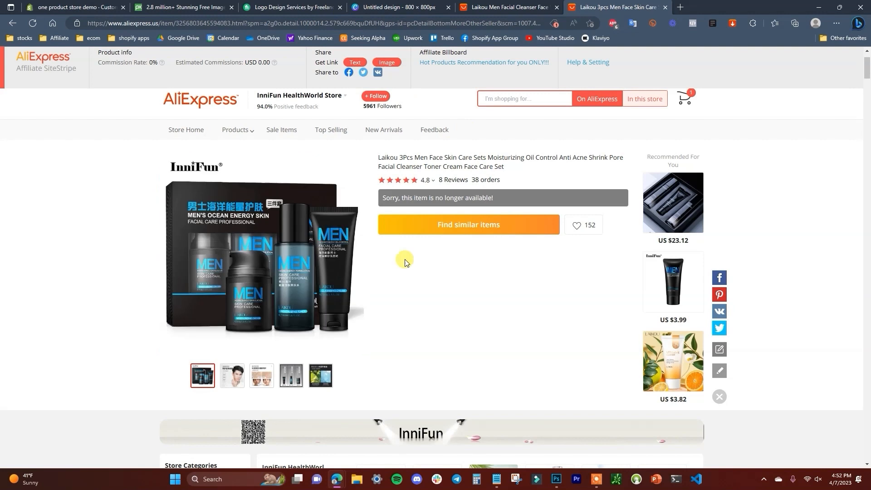
left_click(78, 5)
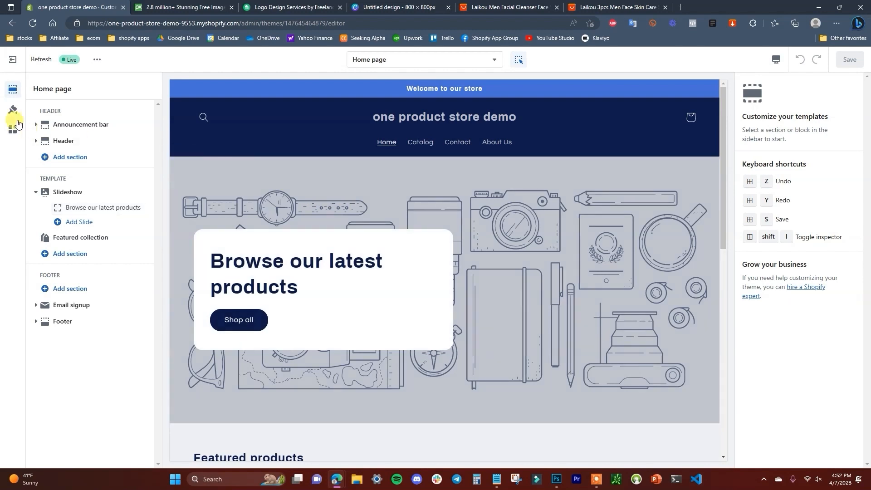
Upload the SKIN logo PNG and apply it as the store logo in the theme settings
left_click(13, 113)
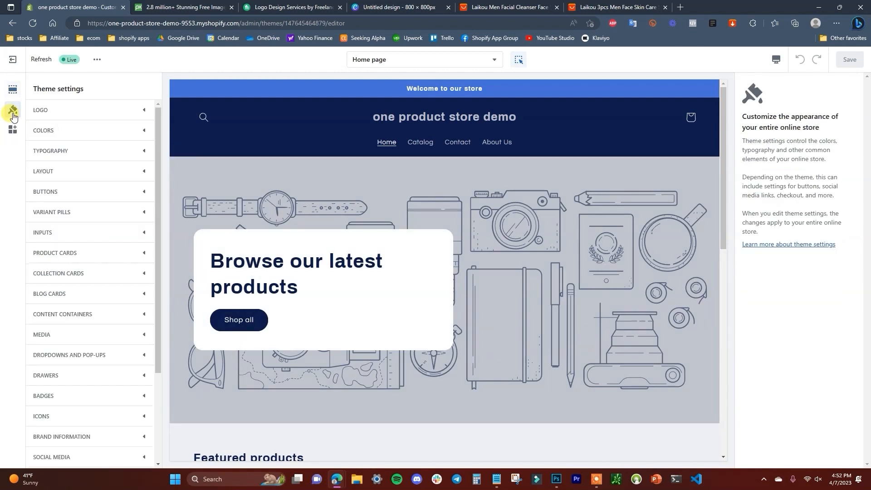
left_click(136, 111)
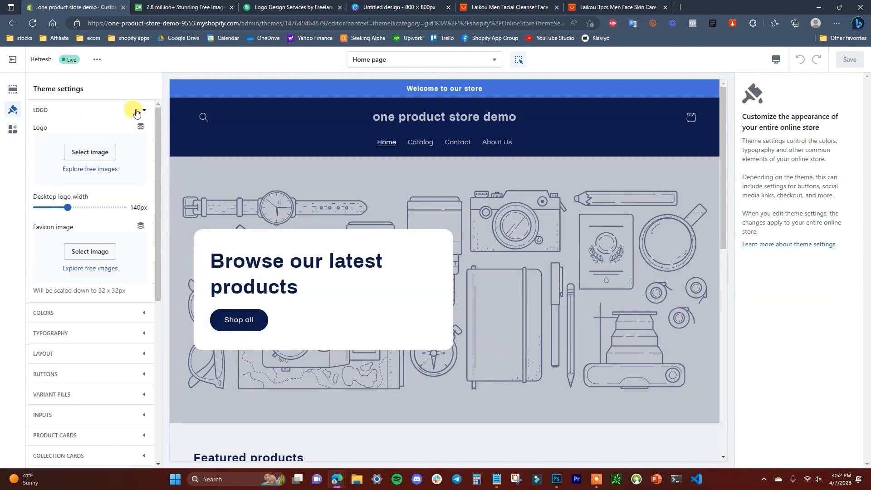
left_click(99, 152)
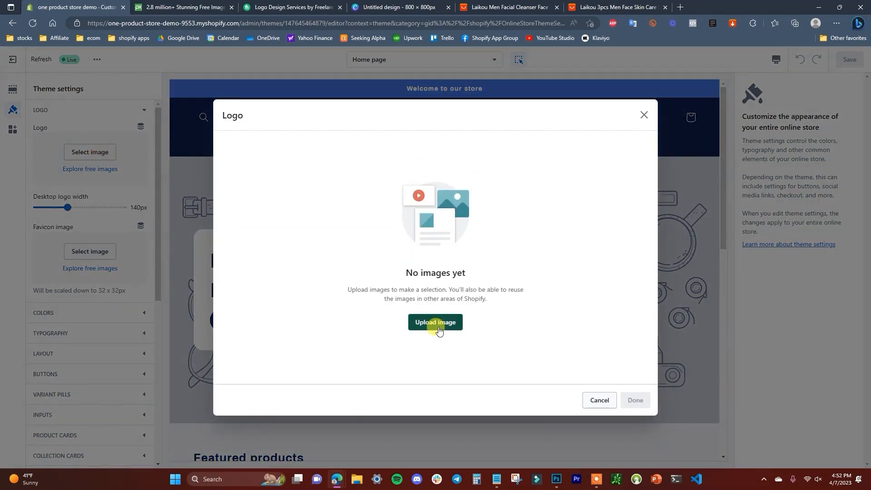
left_click(440, 326)
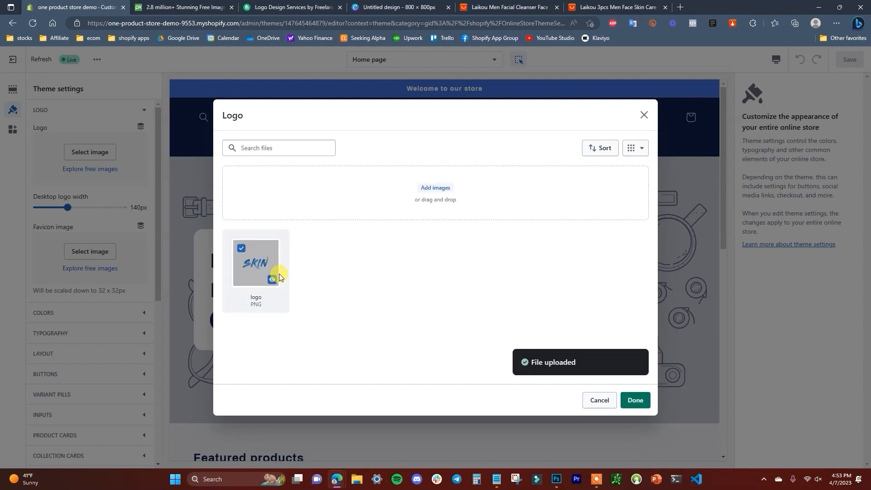
left_click(635, 400)
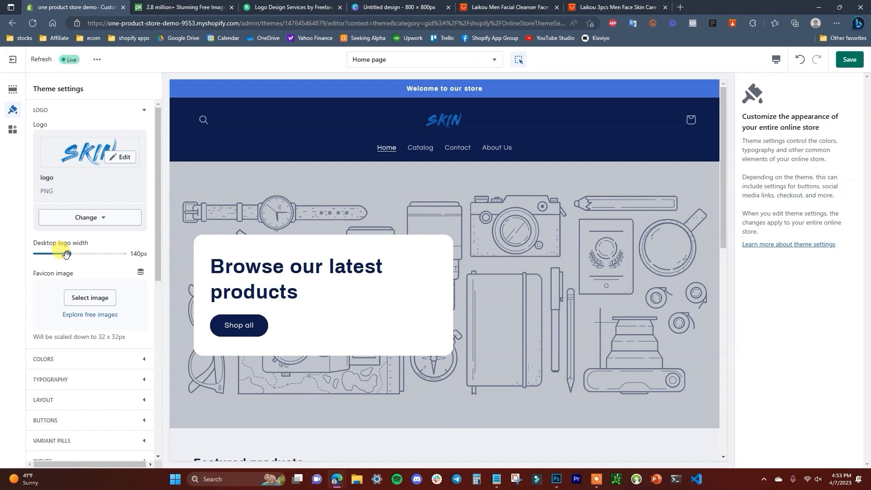
Increase the desktop logo width to 300 px
left_click_drag(67, 255, 241, 267)
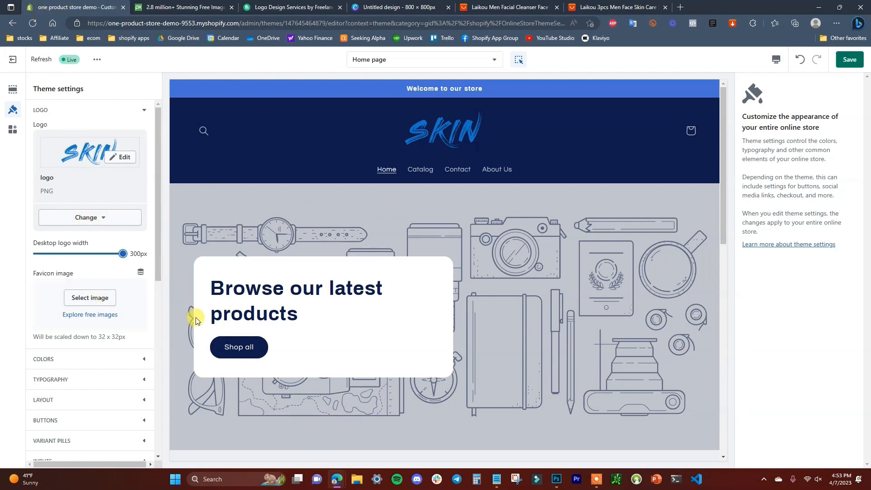
scroll(107, 259, "down", 2)
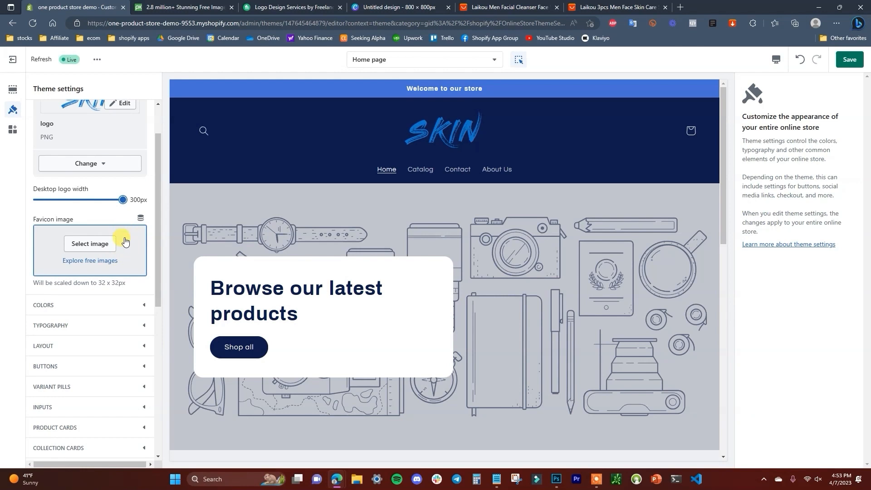
scroll(138, 240, "up", 2)
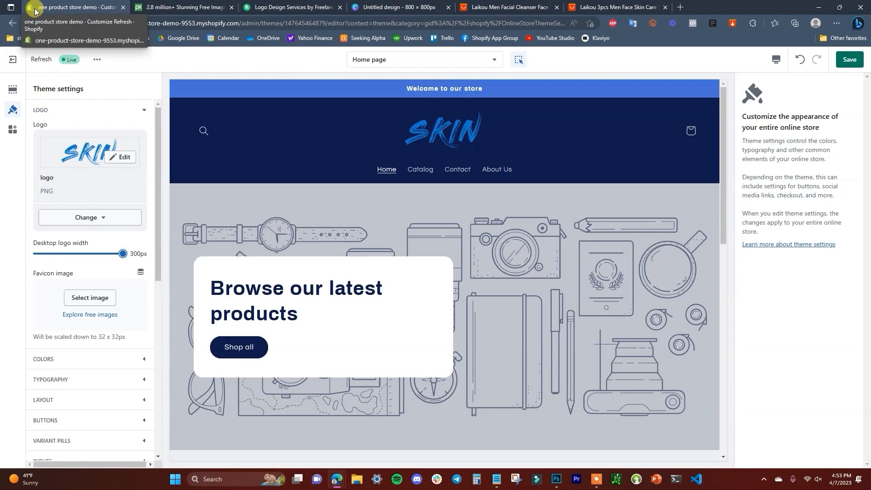
Set the theme's Accent 1 color to #1176D2
left_click(137, 111)
left_click(133, 132)
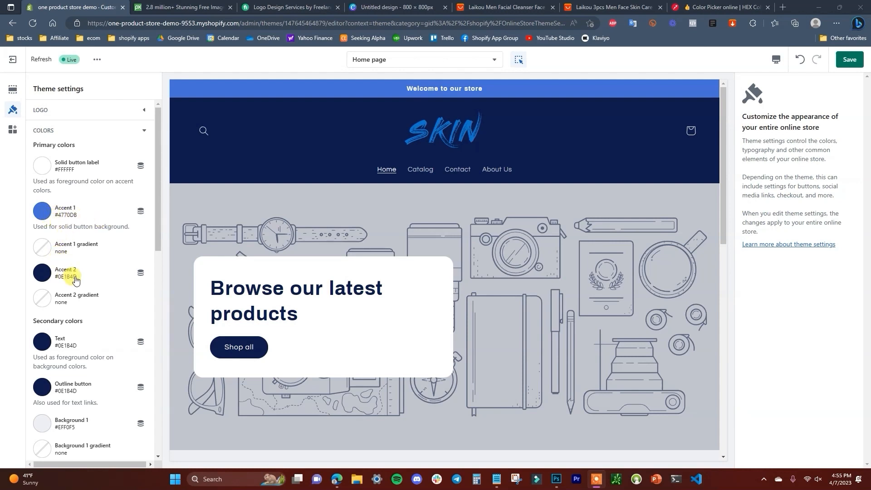
scroll(469, 339, "down", 9)
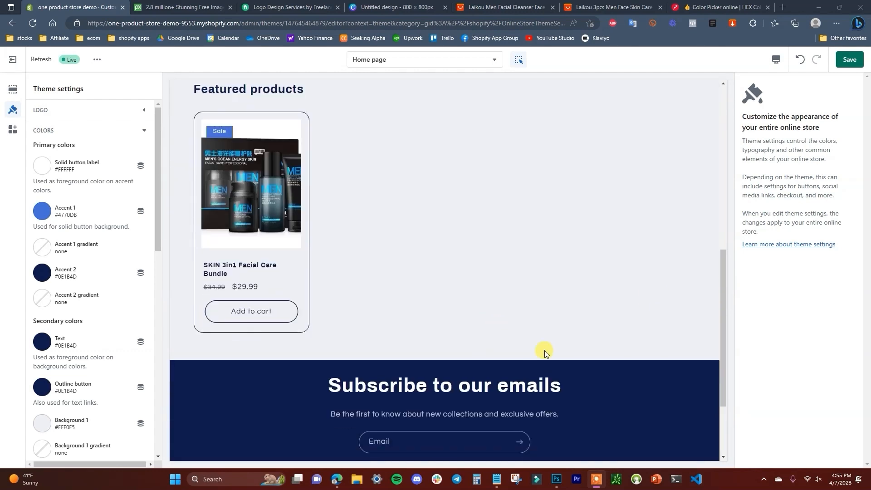
scroll(545, 350, "down", 3)
scroll(381, 354, "up", 12)
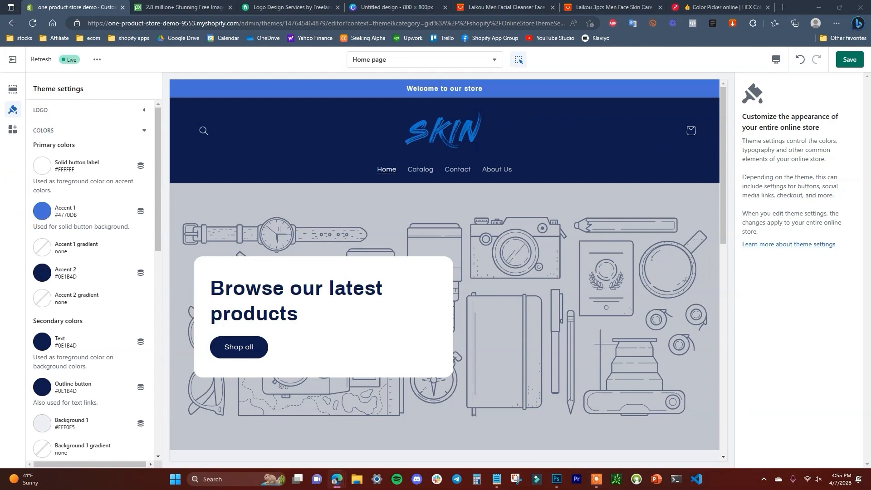
left_click(42, 211)
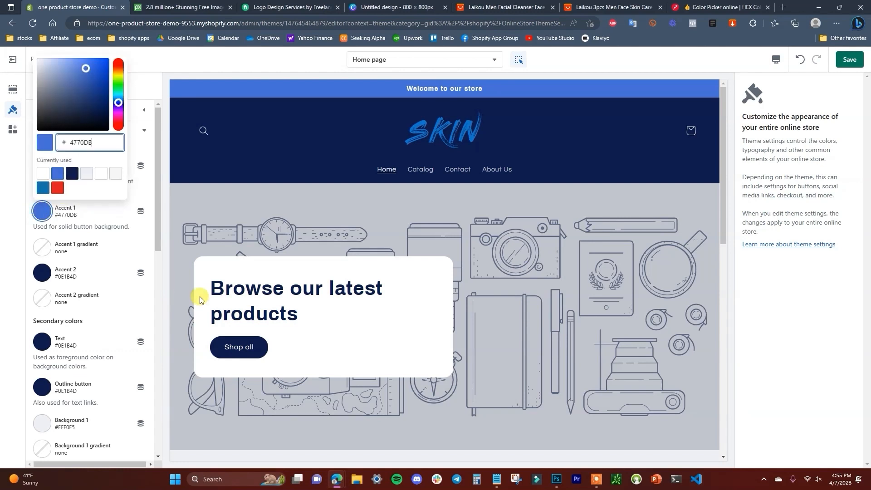
double_click(73, 144)
left_click(144, 201)
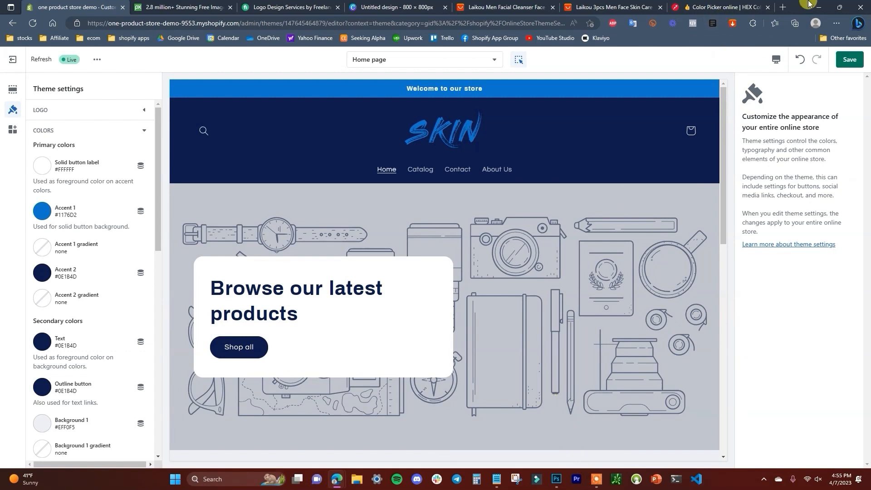
Switch to imagecolorpicker.com, sample colors from the desert car image, and return to the Shopify theme editor
left_click(717, 6)
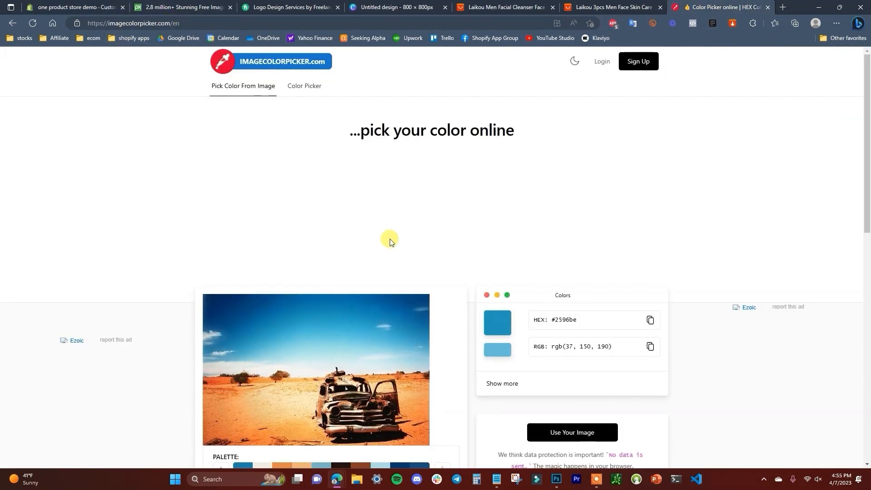
scroll(517, 332, "down", 1)
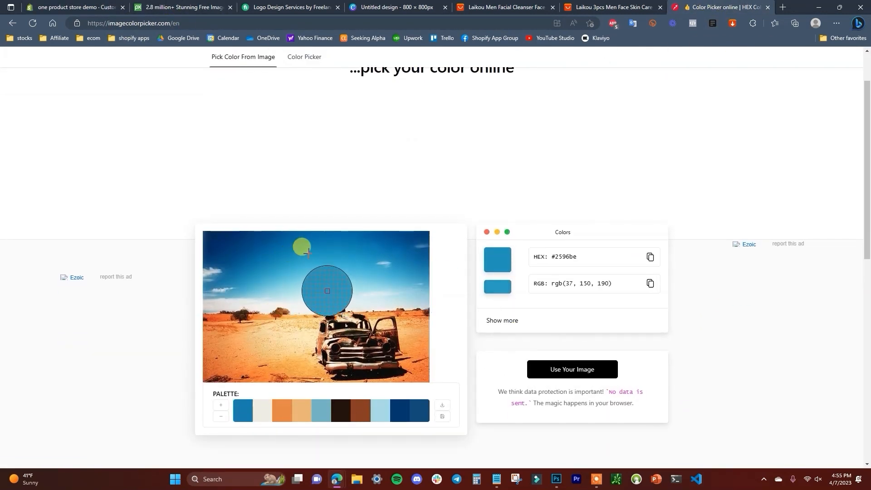
left_click(232, 251)
left_click(275, 342)
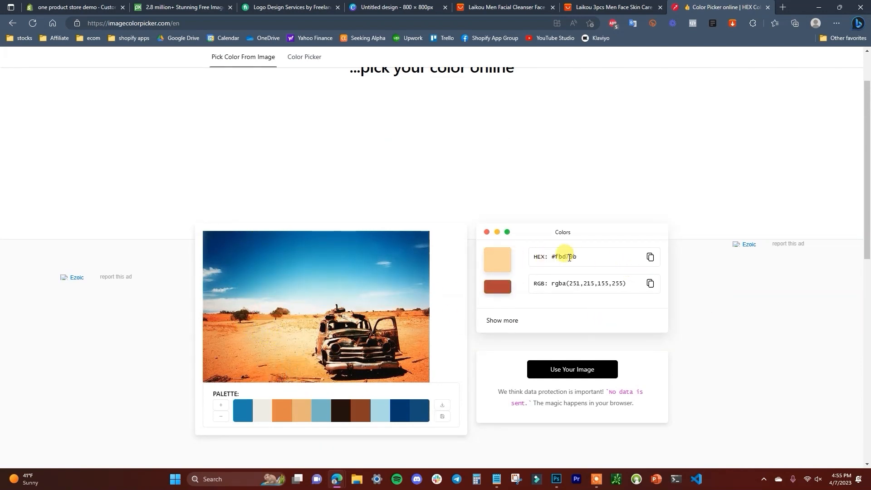
left_click(79, 4)
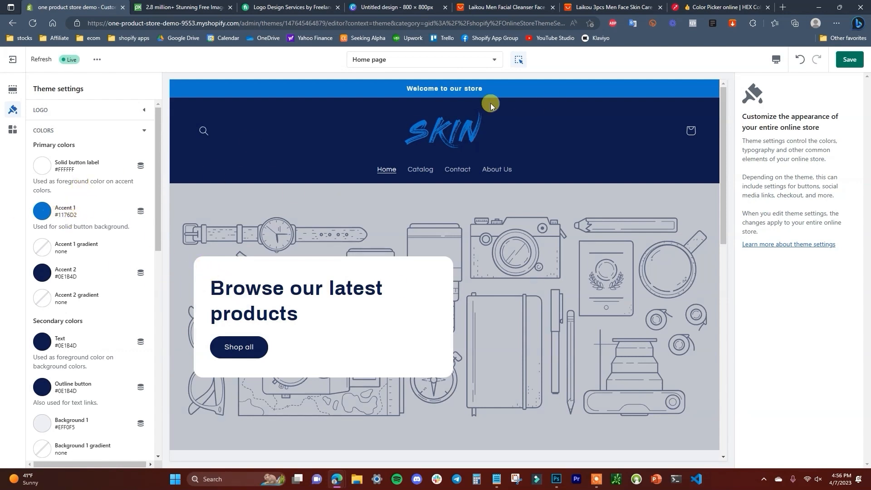
Set the theme's Accent 2 and Text colors to black (#000000)
left_click(40, 272)
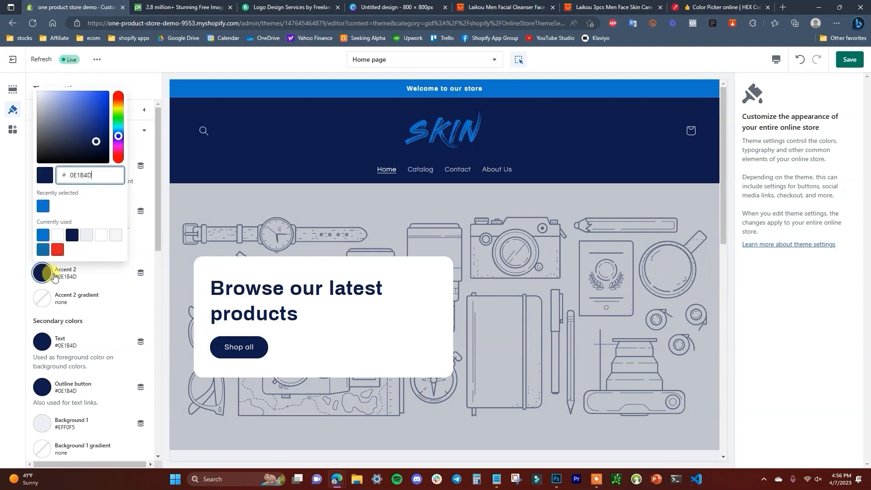
left_click_drag(78, 149, 107, 164)
left_click(139, 245)
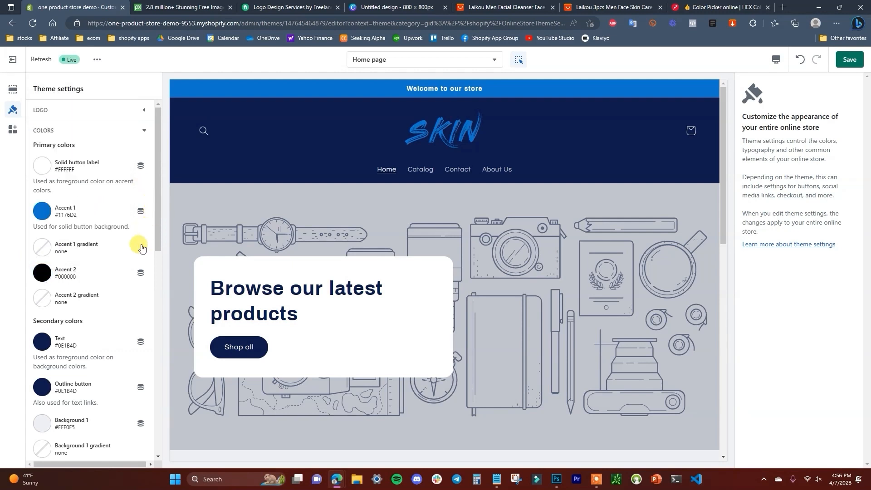
left_click(41, 342)
left_click_drag(89, 224, 136, 273)
left_click(136, 272)
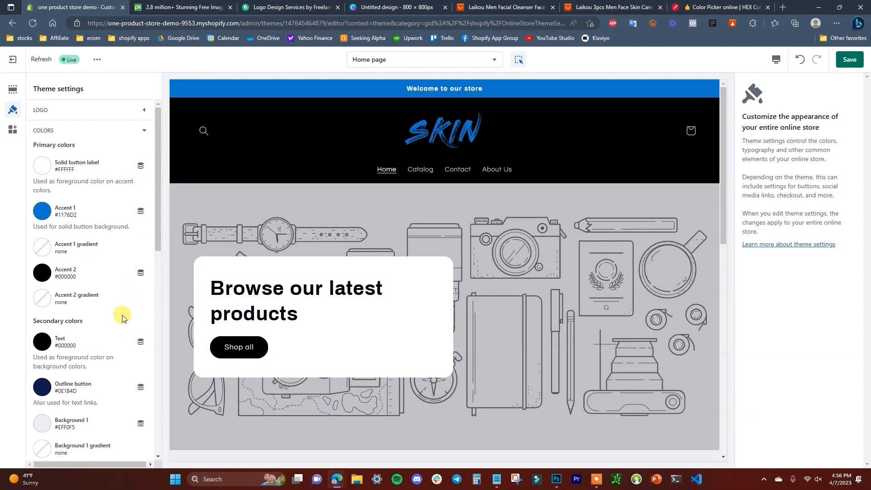
Set the Outline button color in the secondary colors to #1176D2
scroll(132, 330, "down", 1)
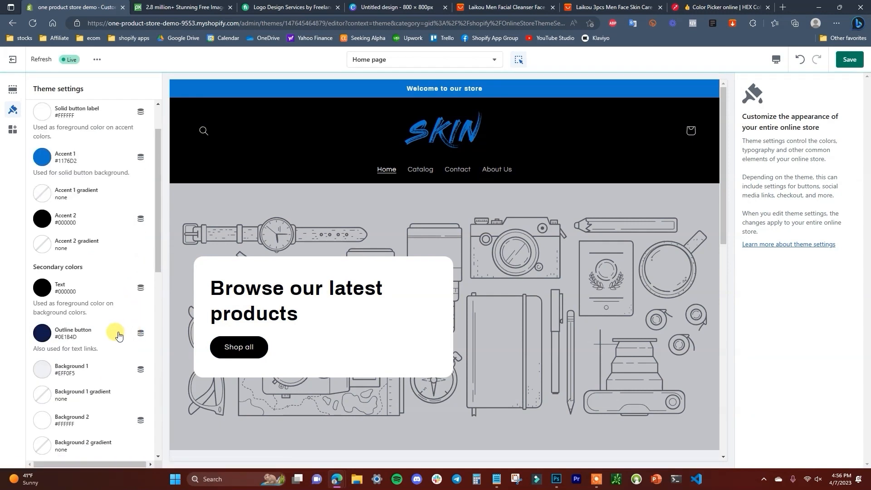
left_click(42, 333)
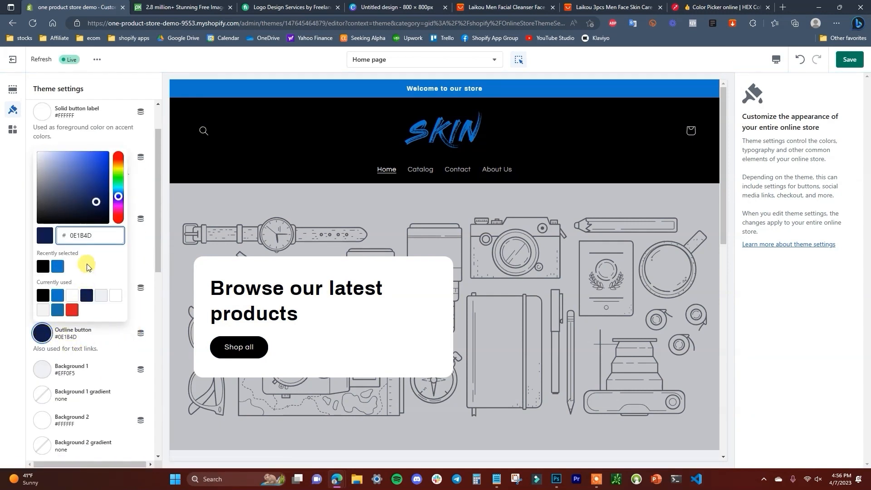
left_click_drag(93, 236, 73, 239)
type("1176D2")
left_click(135, 271)
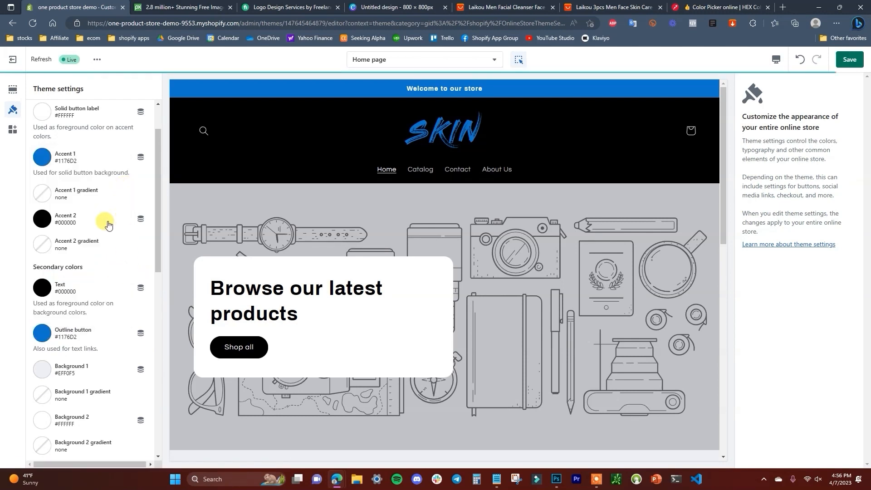
Review the primary and secondary theme colors and save the theme changes
scroll(54, 378, "down", 1)
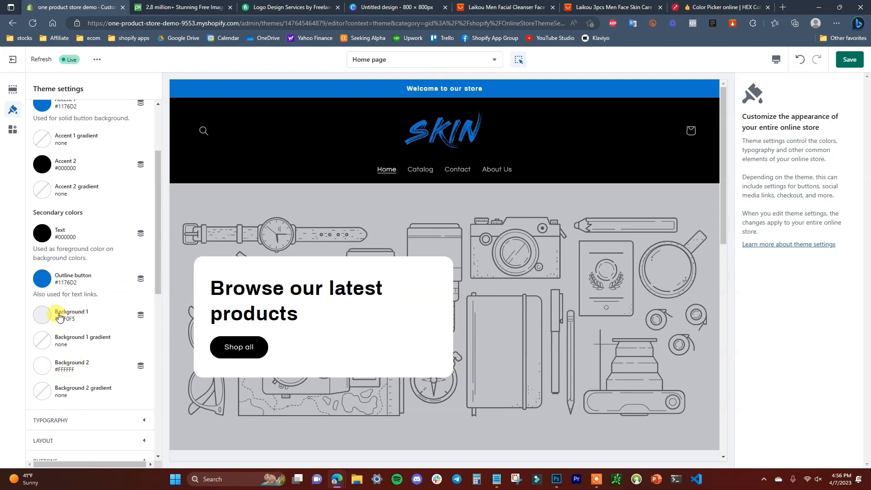
scroll(87, 358, "up", 1)
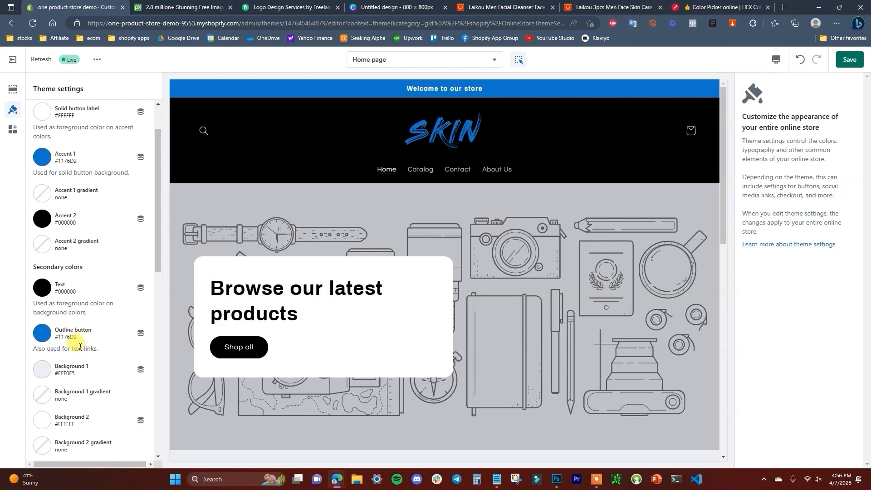
scroll(76, 347, "up", 1)
scroll(84, 308, "down", 1)
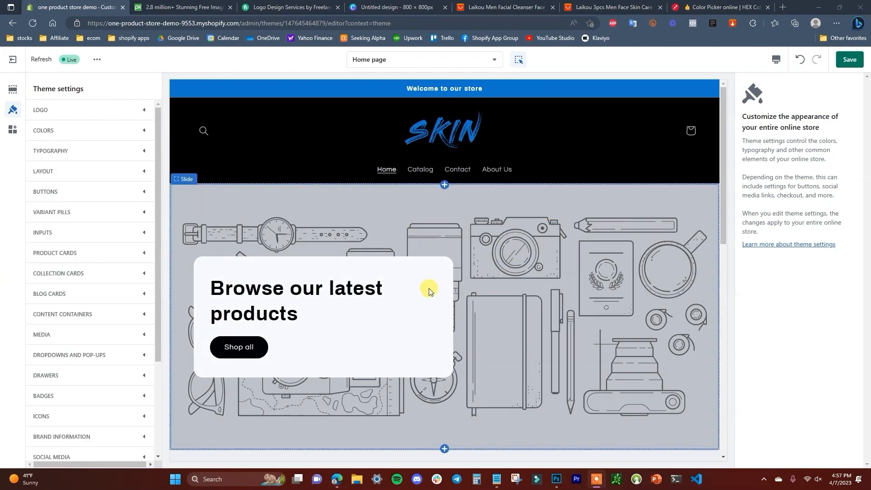
left_click(851, 59)
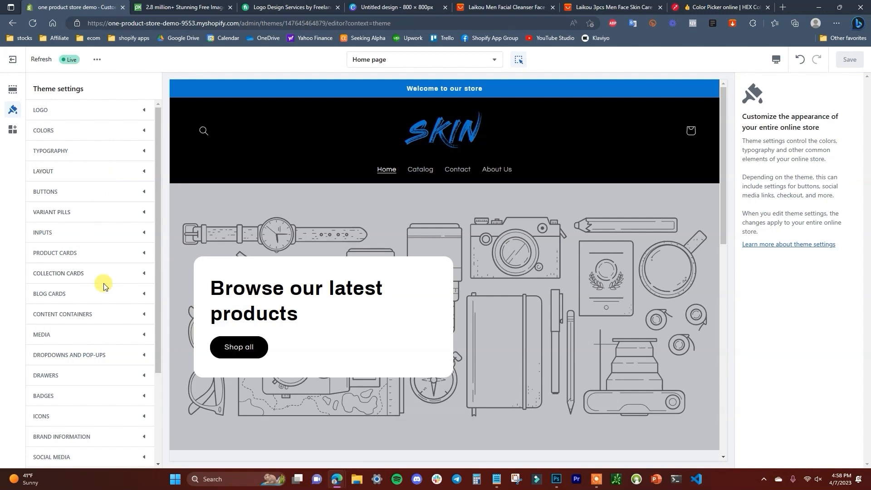
Replace the announcement bar text on the home page with "Free Shipping On All Orders"
left_click(13, 91)
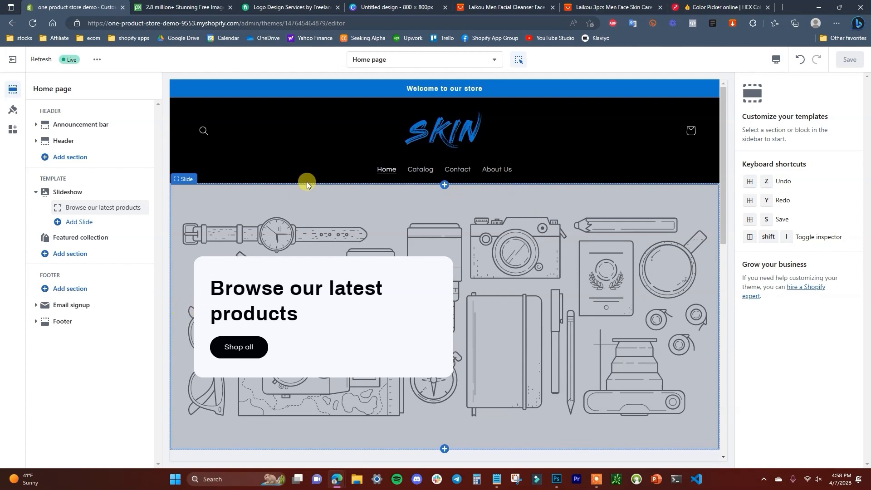
left_click(94, 124)
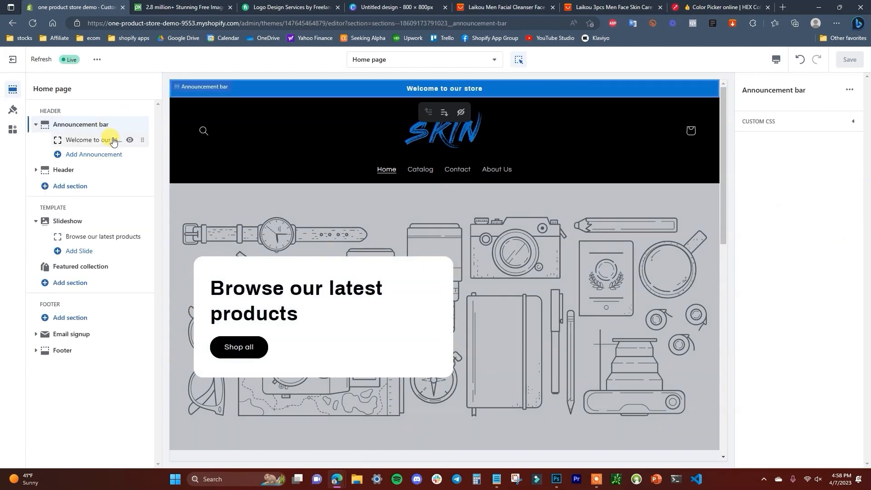
left_click(114, 140)
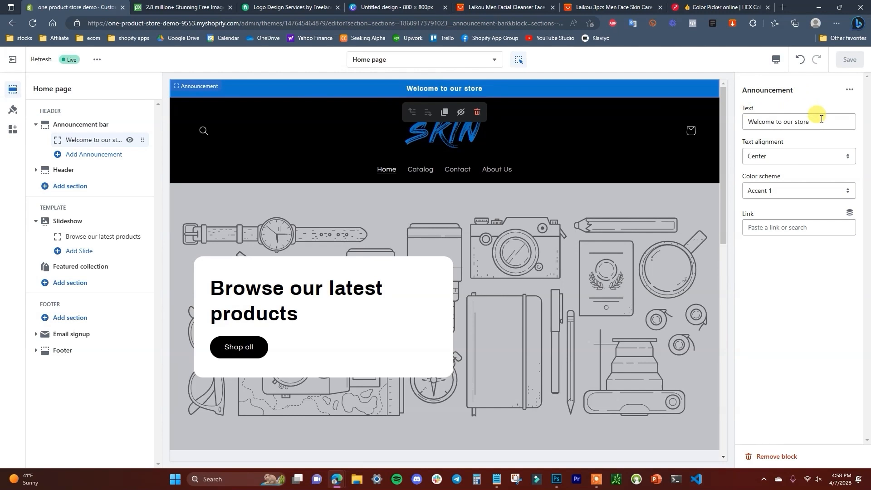
left_click_drag(822, 119, 739, 113)
double_click(779, 122)
triple_click(779, 122)
type("Free Shipping On All Orders")
left_click(832, 145)
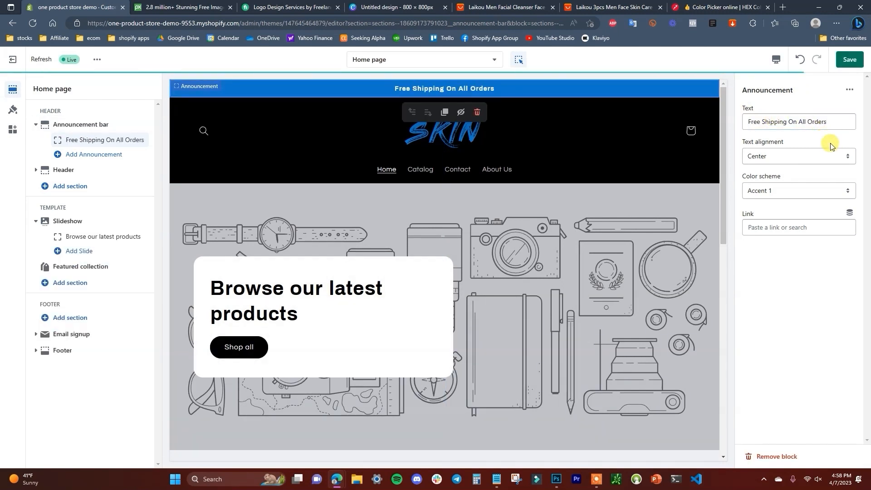
Try the Accent 2, Background 1 and Background 2 color schemes on the announcement and return it to Accent 1
left_click(853, 190)
left_click(772, 205)
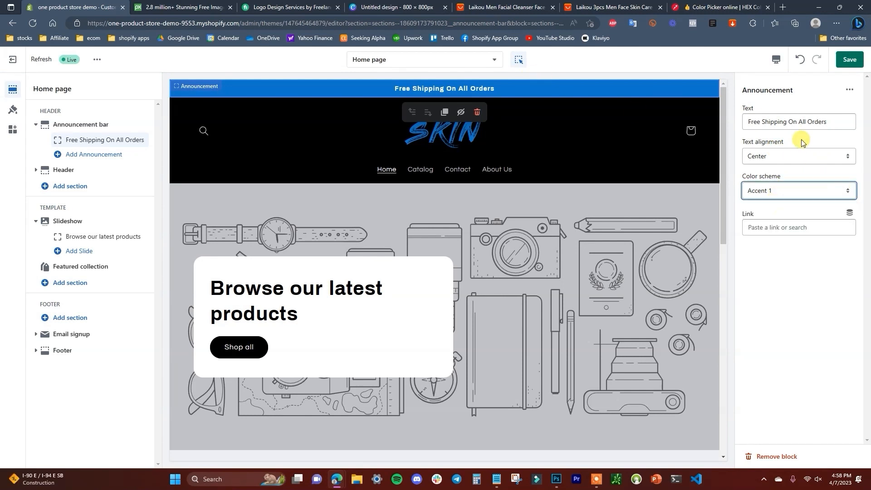
left_click(774, 190)
left_click(767, 213)
left_click(850, 193)
left_click(785, 222)
left_click(786, 193)
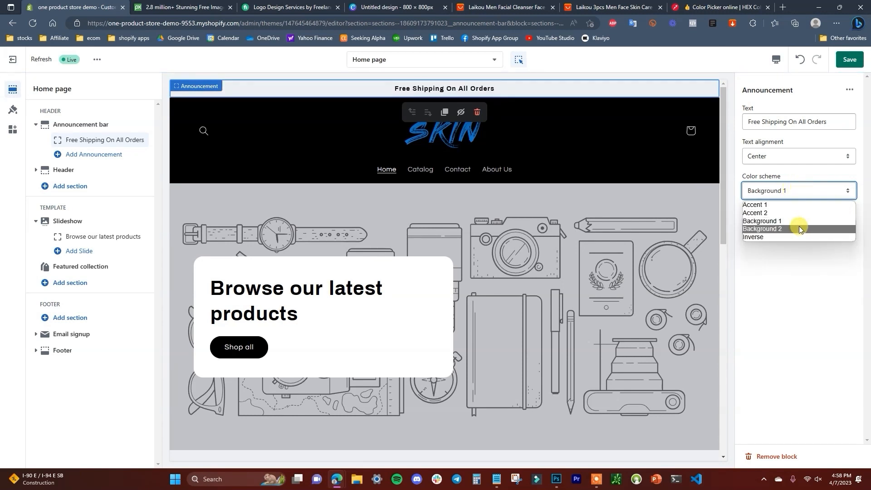
left_click(800, 229)
left_click(804, 194)
left_click(804, 205)
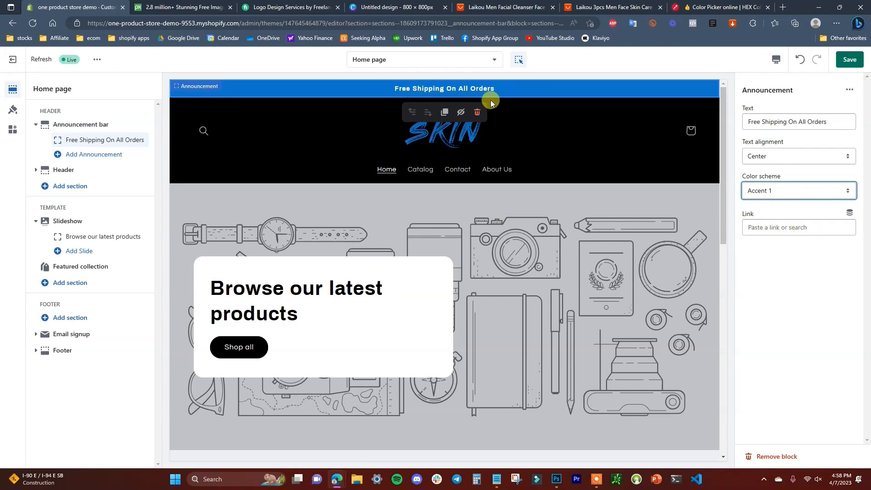
Save the announcement change and review the Header section's settings
key("ctrl+s")
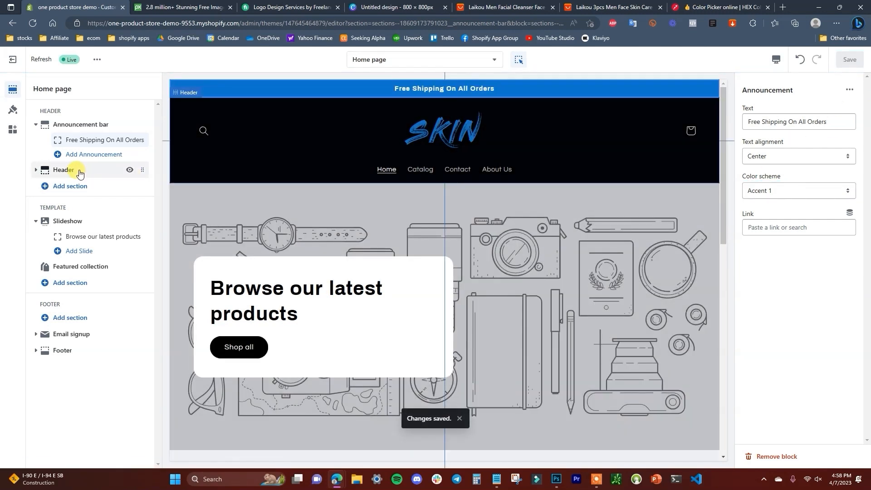
left_click(68, 169)
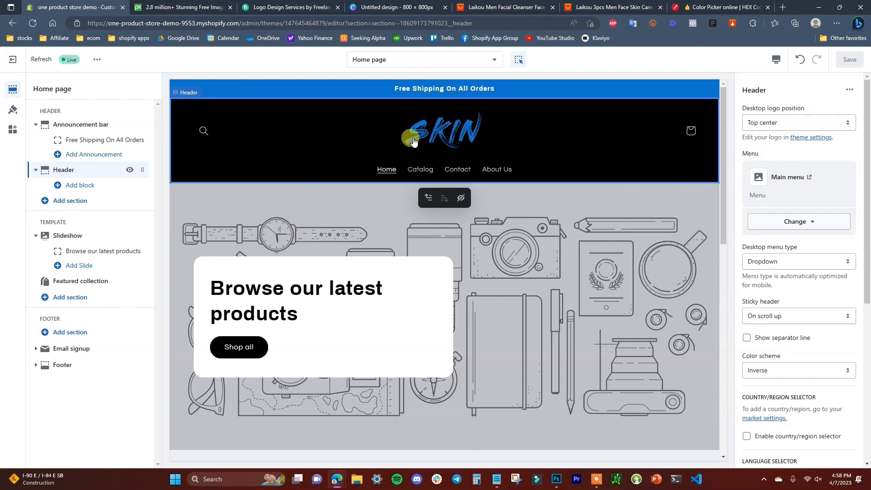
scroll(817, 182, "down", 3)
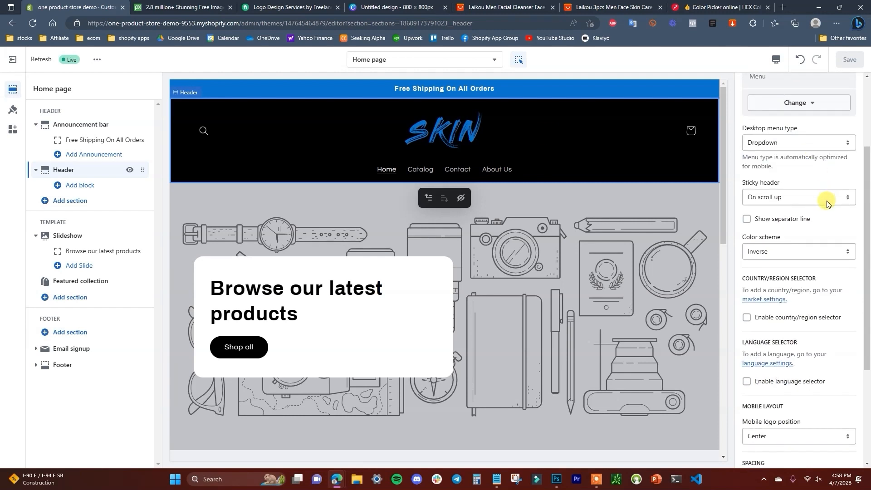
scroll(826, 200, "up", 3)
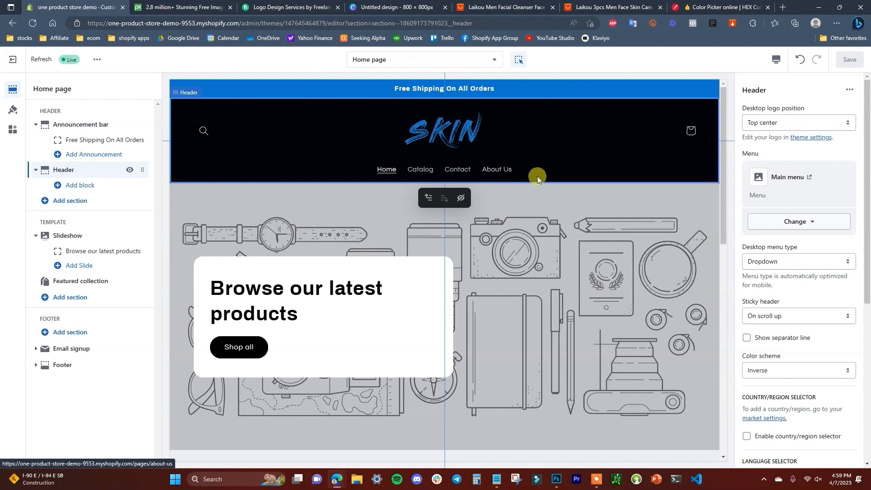
Open the home page Slideshow section's settings, look at the Pixabay image site, and return to the Shopify theme editor
left_click(83, 239)
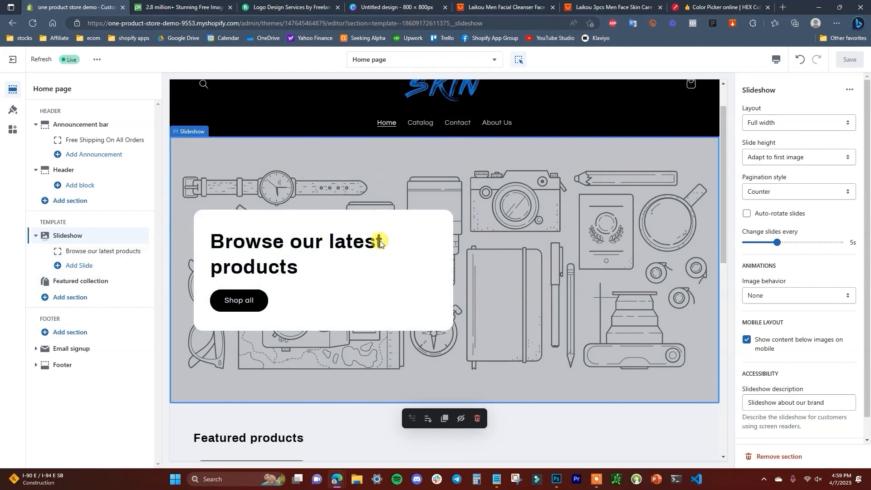
left_click(172, 7)
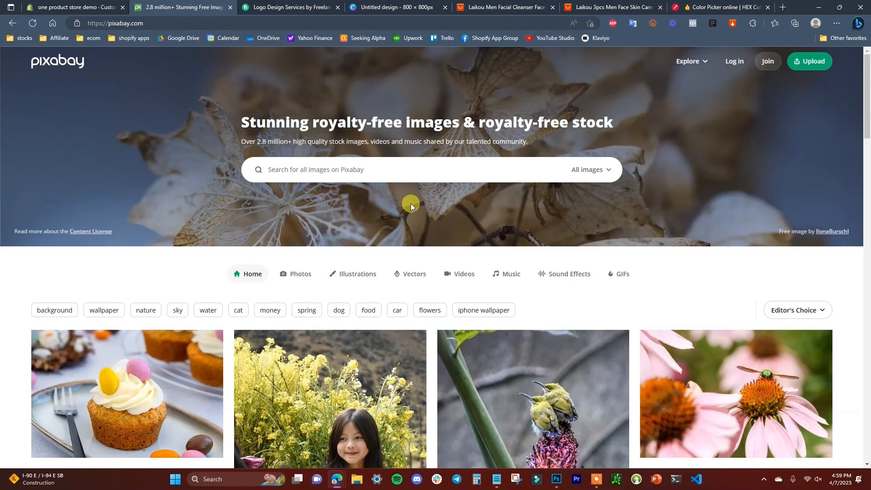
key("ctrl+shift+Tab")
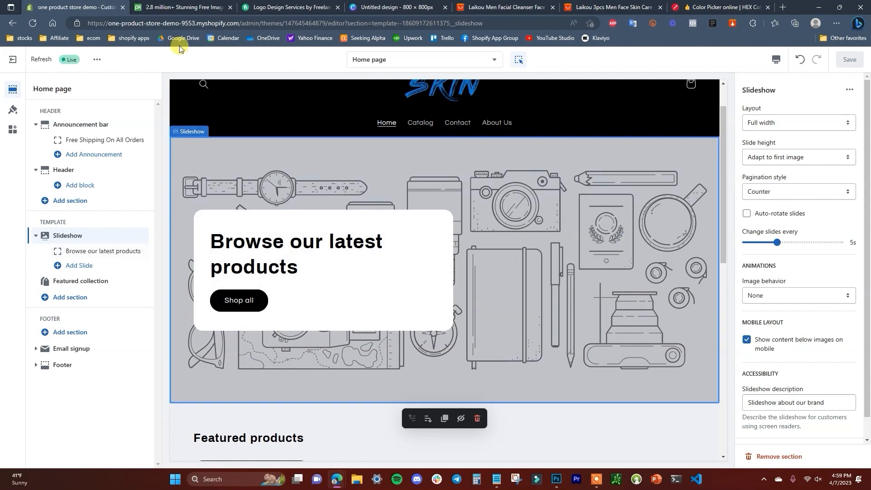
left_click(164, 9)
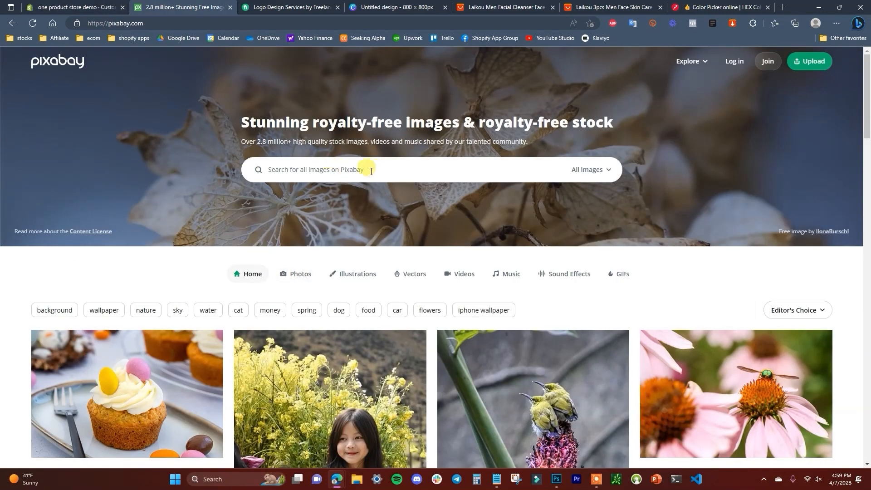
key("ctrl+shift+Tab")
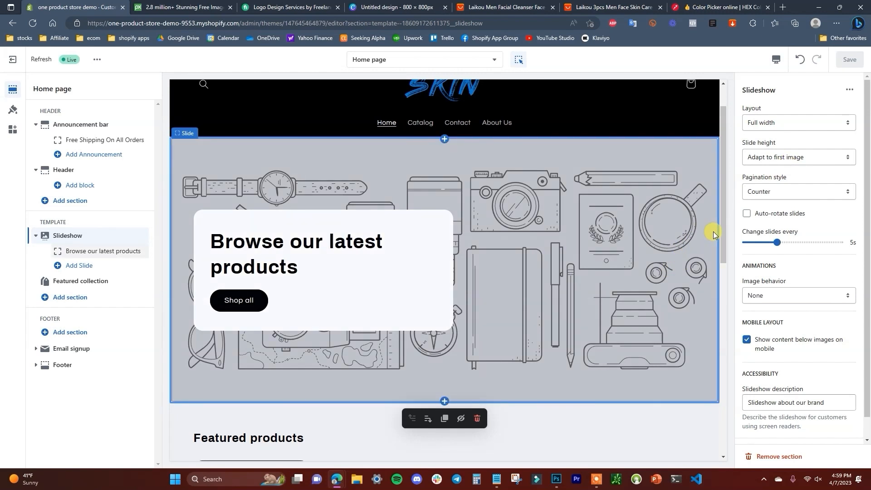
Set the image of the slideshow's "Browse our latest products" slide to bg_test, uploaded as a new file
left_click(102, 255)
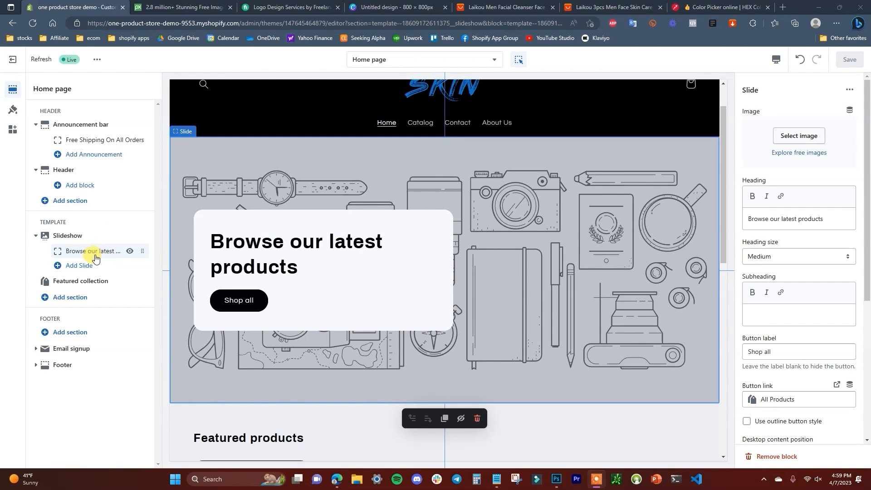
left_click(807, 136)
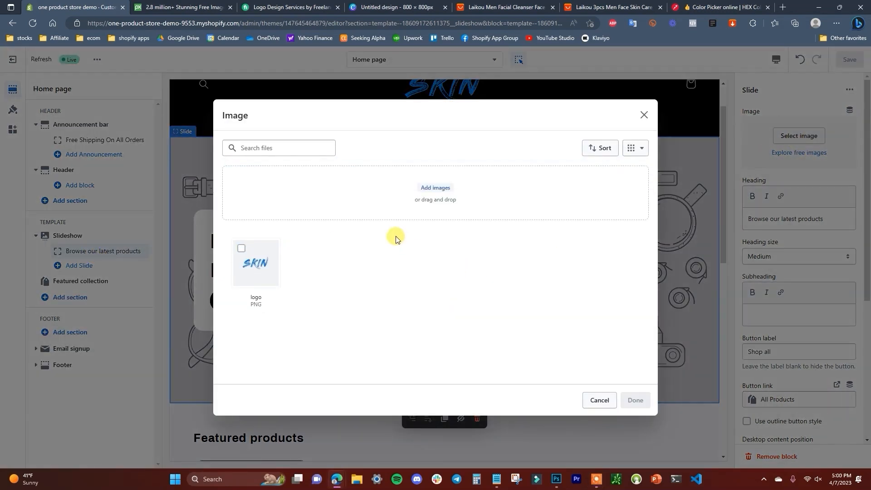
left_click(444, 195)
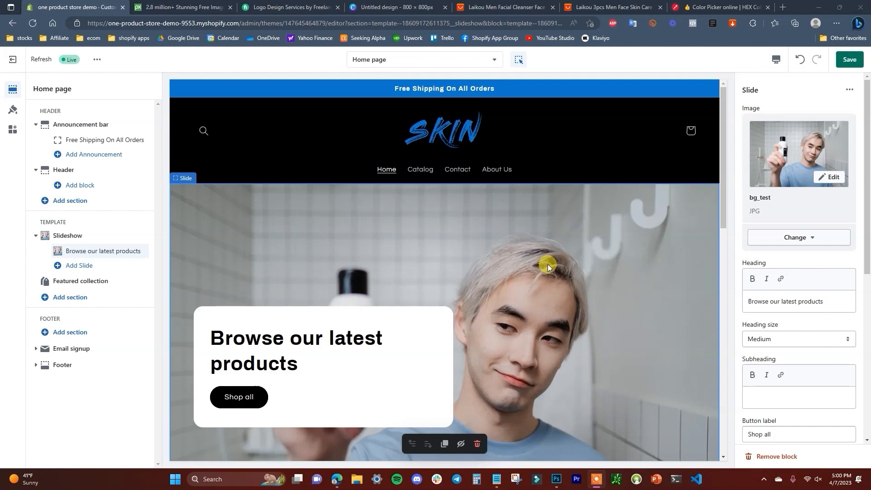
Set the Slideshow section's slide height to Medium
left_click(73, 236)
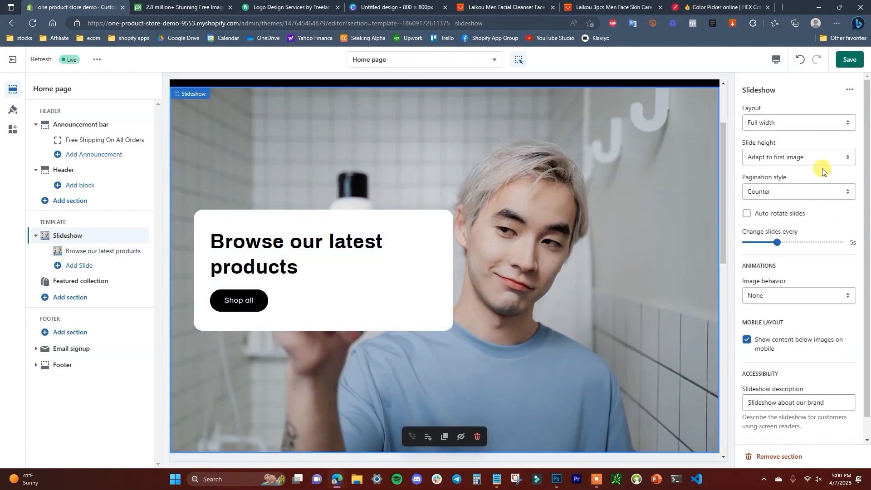
left_click(823, 156)
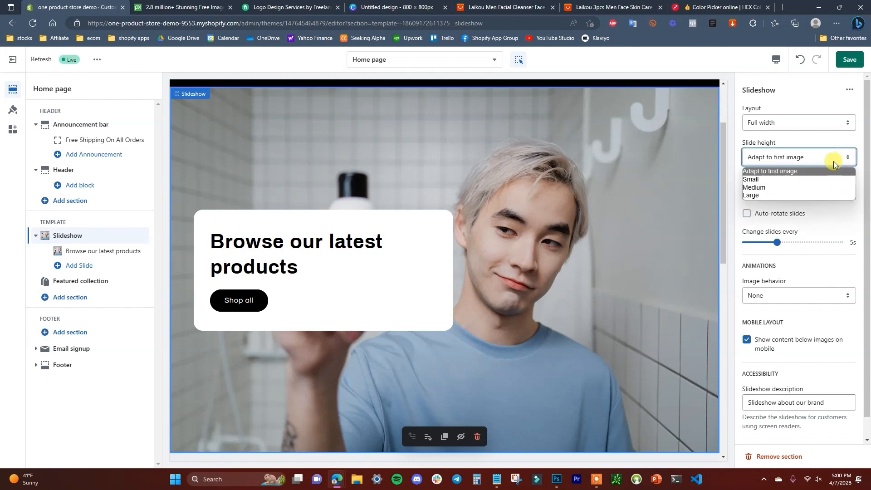
left_click(809, 187)
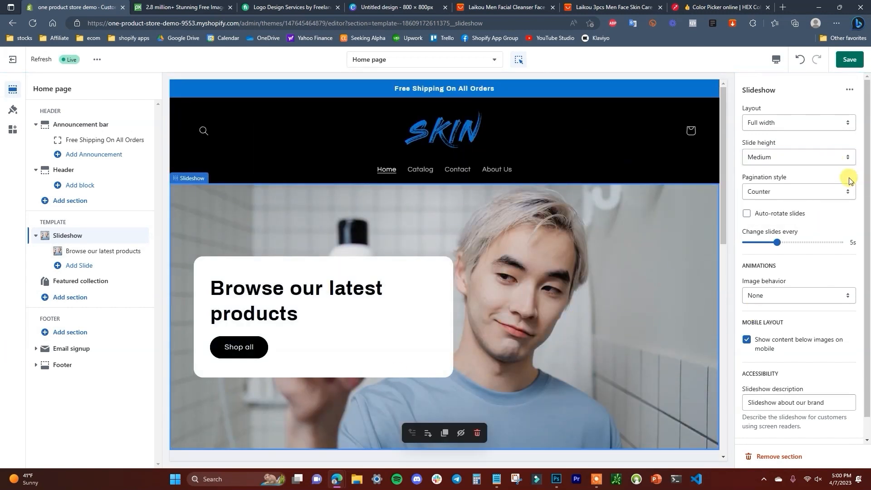
Replace the slide's heading with "Exceptional Men's Skin Care"
left_click(82, 251)
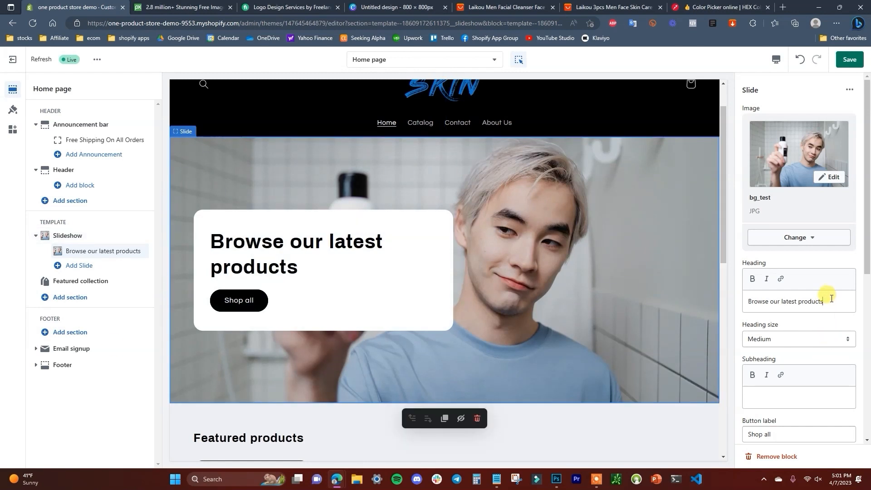
left_click_drag(829, 298, 735, 299)
type("Exceptional Men's Skin Care")
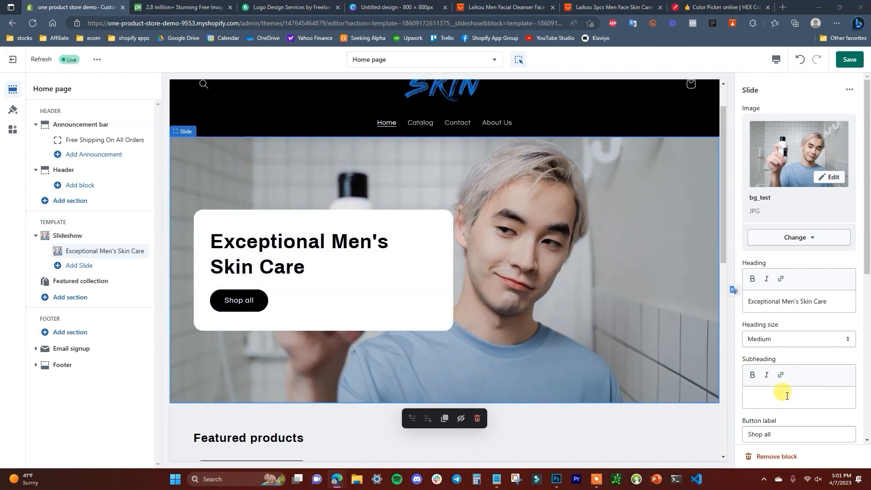
Enter a slide subheading starting "Introducing our premium men's skin care brand, formulated specifically for the modern man." and set the heading size to Small
scroll(784, 384, "down", 3)
left_click(772, 291)
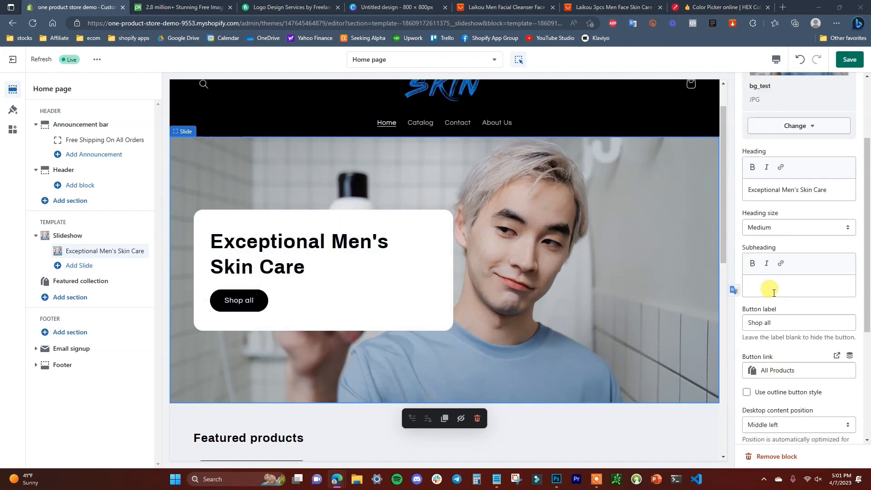
type("Introducing our premium men's skin care brand, formulated specifically for the modern man. Our products are designed to simplify your routine and enhance your skin's health, leaving you with a confident and refreshed look.")
left_click(823, 228)
left_click(817, 239)
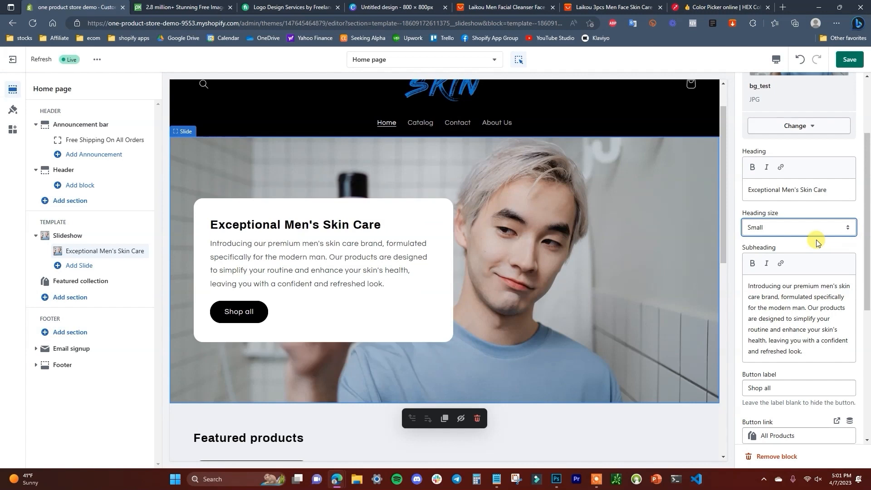
Set the slide's desktop content position to Bottom left
scroll(817, 325, "down", 5)
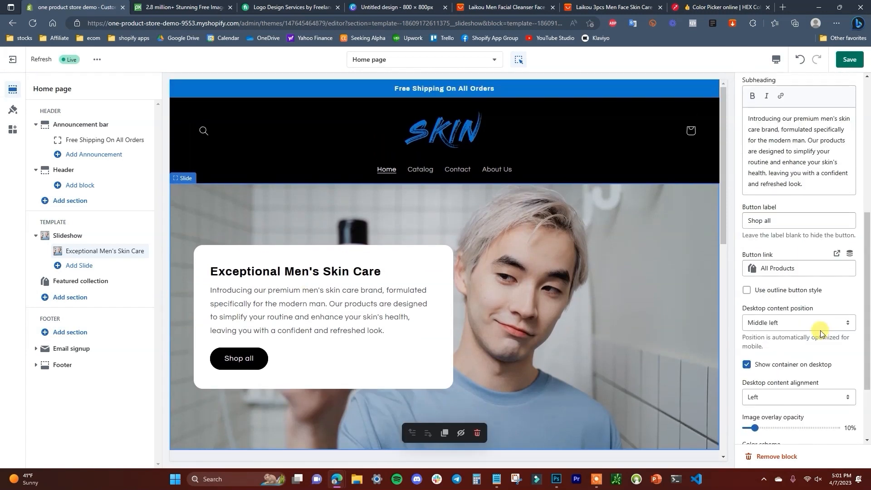
scroll(821, 330, "down", 1)
left_click(833, 340)
left_click(832, 340)
left_click(825, 270)
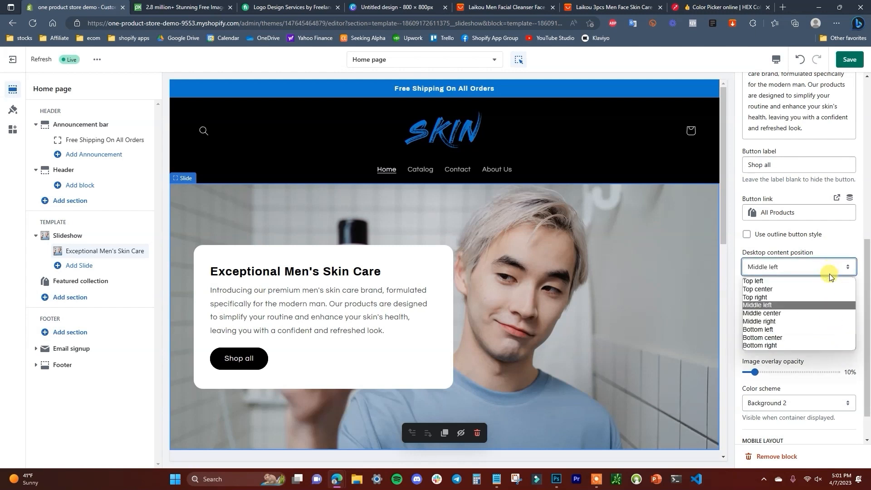
left_click(800, 331)
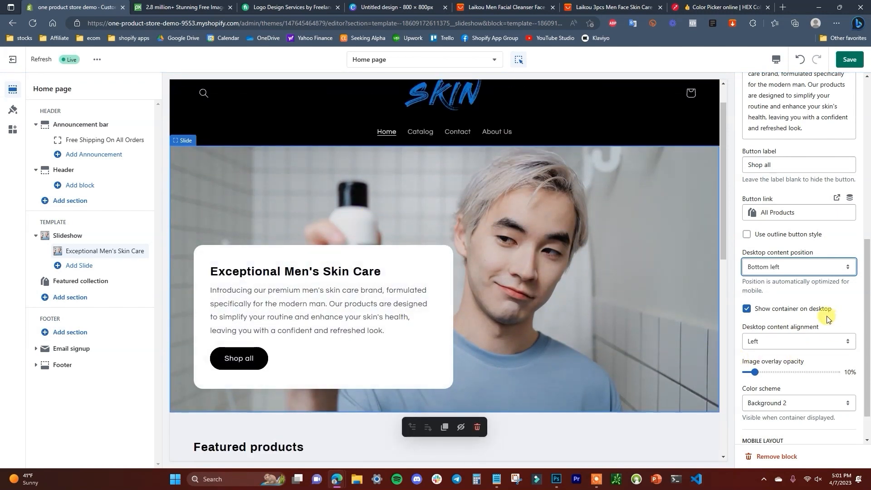
Try the Accent 1, Accent 2 and Background 2 color schemes on the slide's text container and set it to Background 1
scroll(825, 325, "down", 1)
left_click(840, 364)
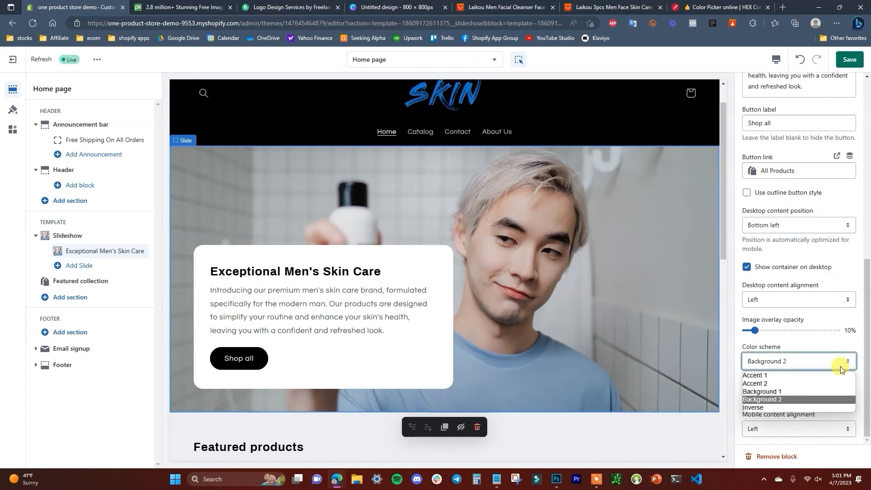
left_click(829, 375)
left_click(802, 361)
left_click(792, 384)
left_click(798, 362)
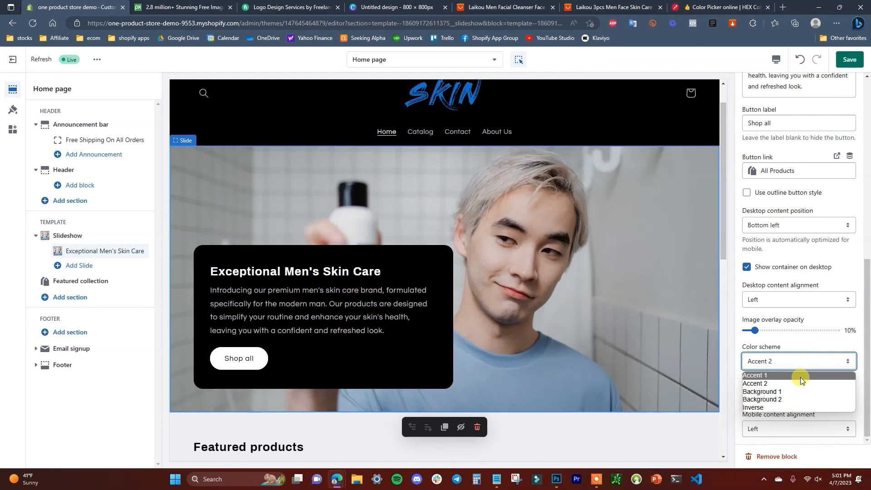
left_click(797, 399)
left_click(817, 363)
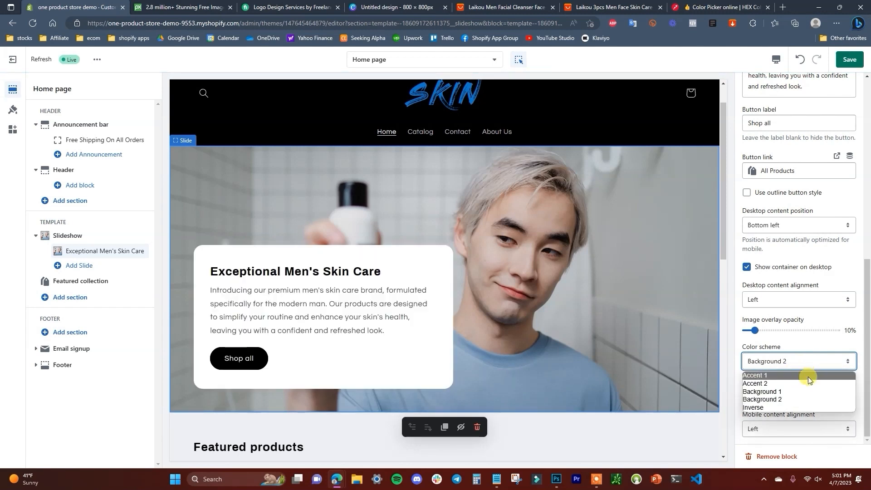
left_click(794, 389)
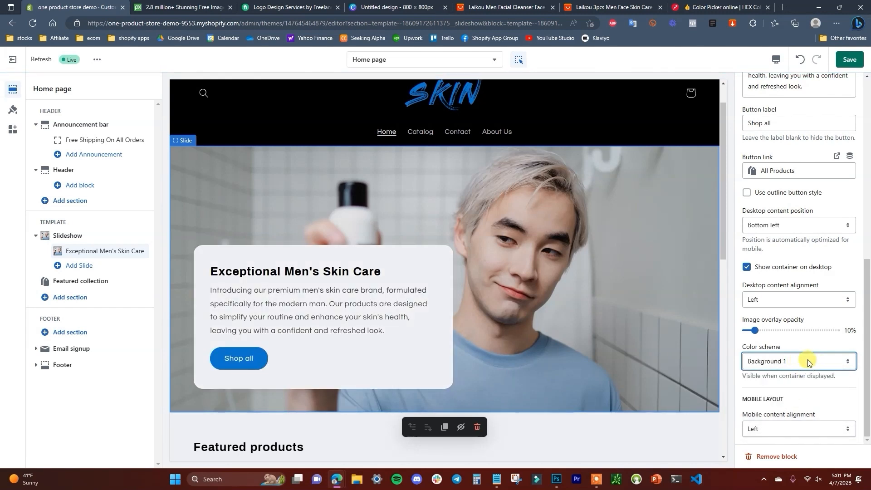
left_click(247, 369)
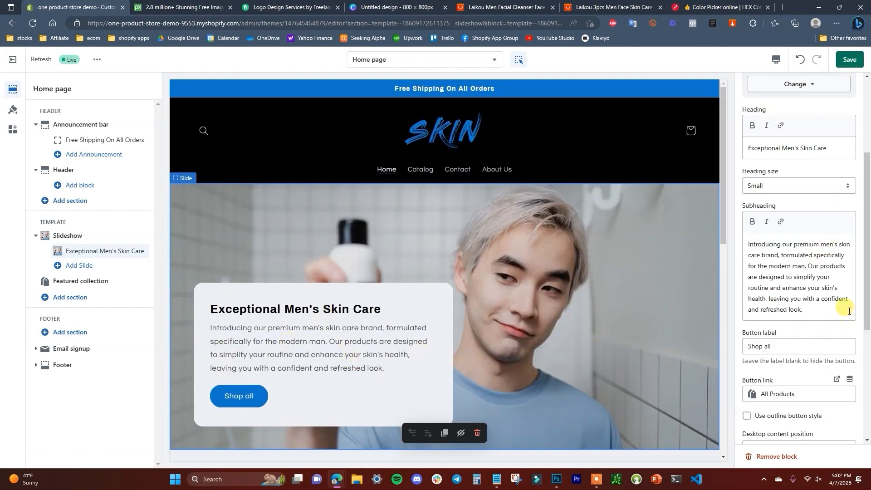
Delete the sentence beginning "Our products are designed to simplify" from the slide's subheading and save the home page
left_click_drag(810, 266, 825, 307)
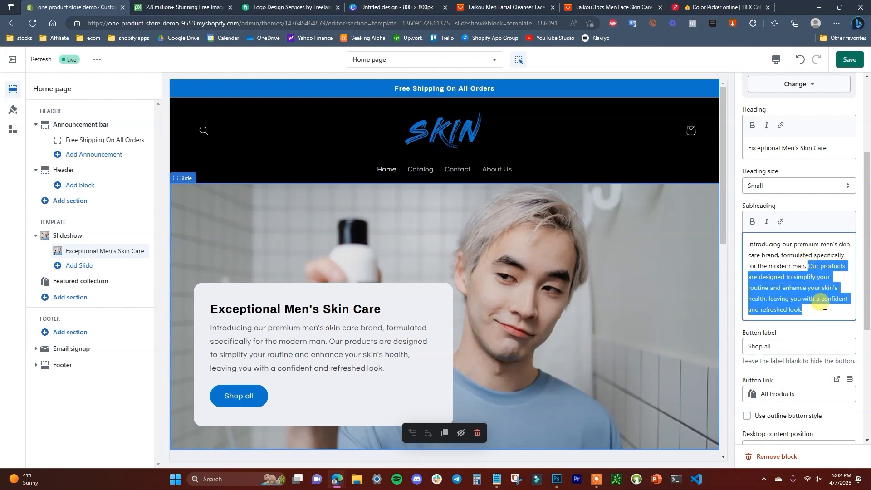
key("BackSpace")
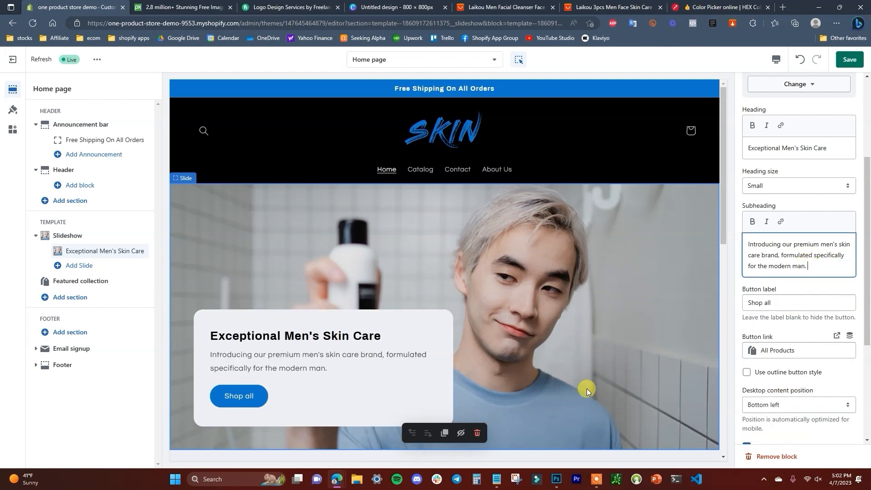
left_click(850, 59)
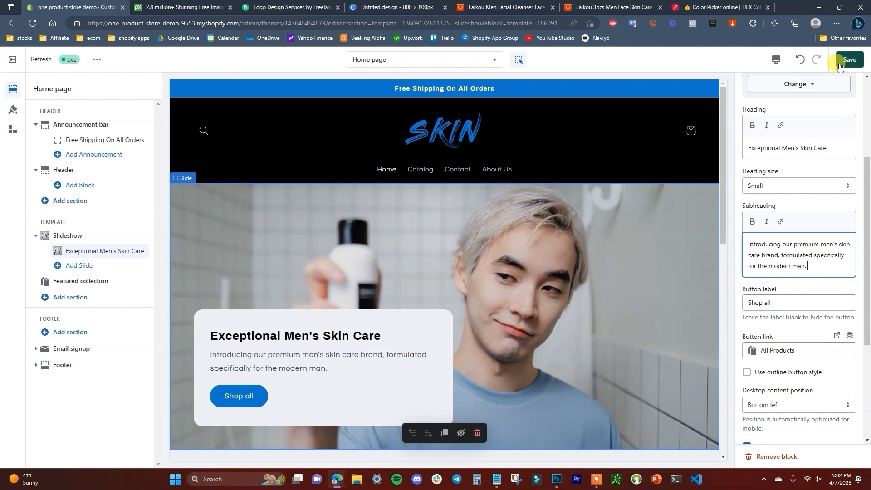
Review the home page preview and remove the Featured collection section
scroll(459, 335, "up", 3)
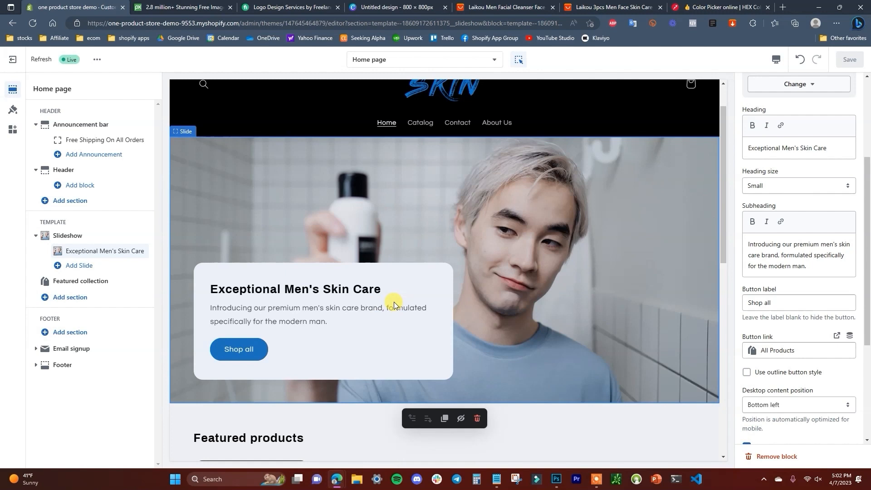
scroll(574, 260, "down", 5)
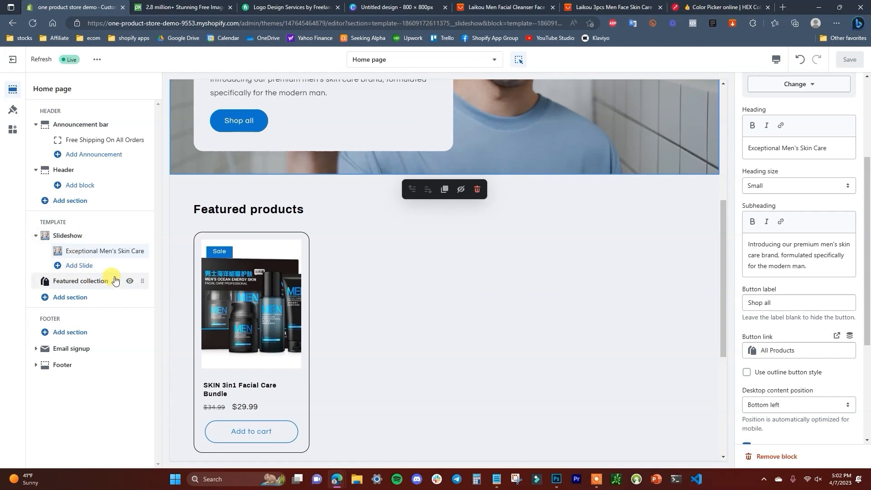
scroll(409, 226, "down", 1)
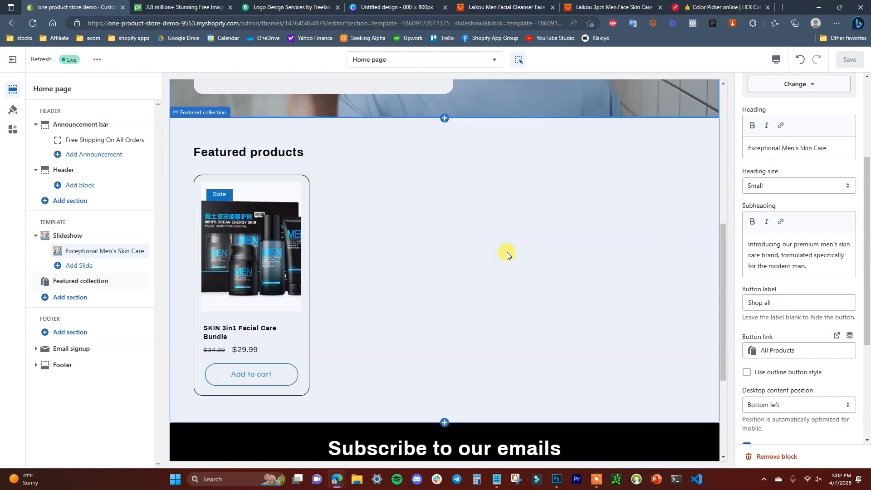
left_click(385, 315)
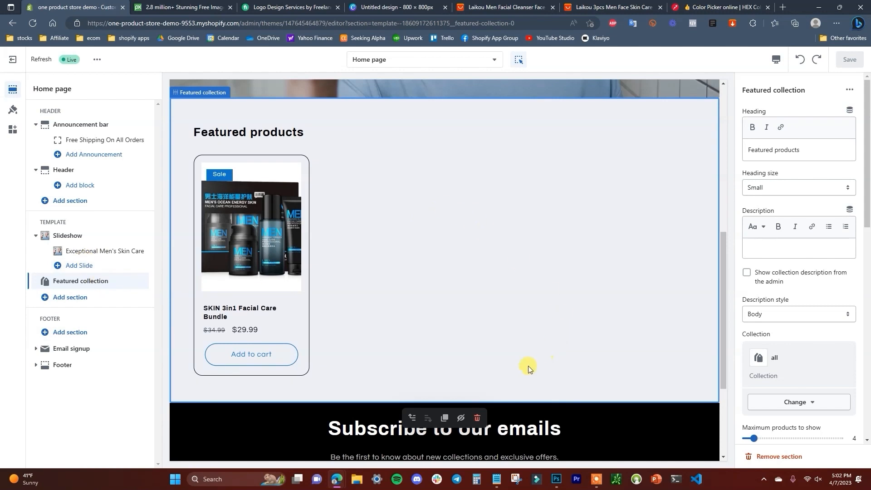
left_click(480, 417)
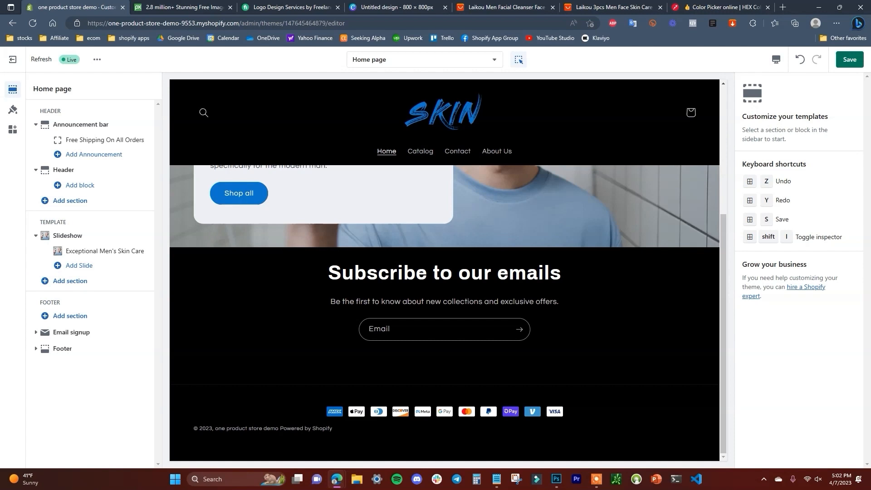
Add an Image with text section below the slideshow and duplicate it twice, making three in a row
left_click(98, 282)
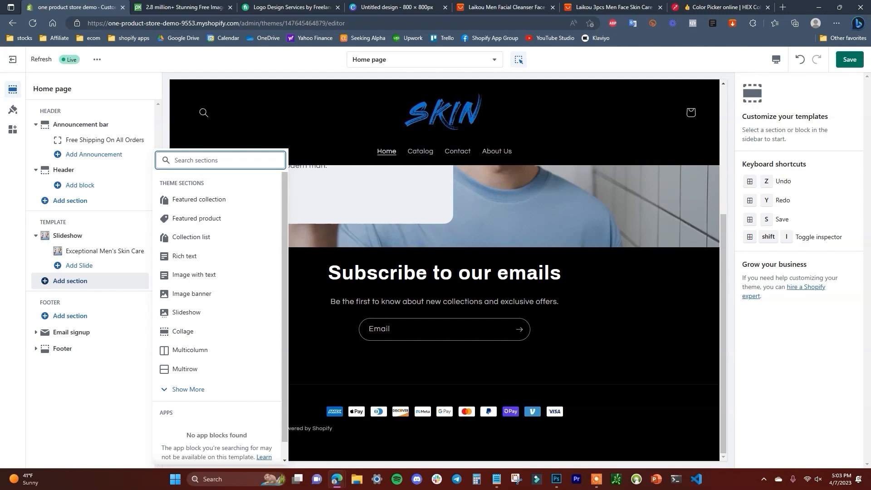
scroll(543, 339, "up", 10)
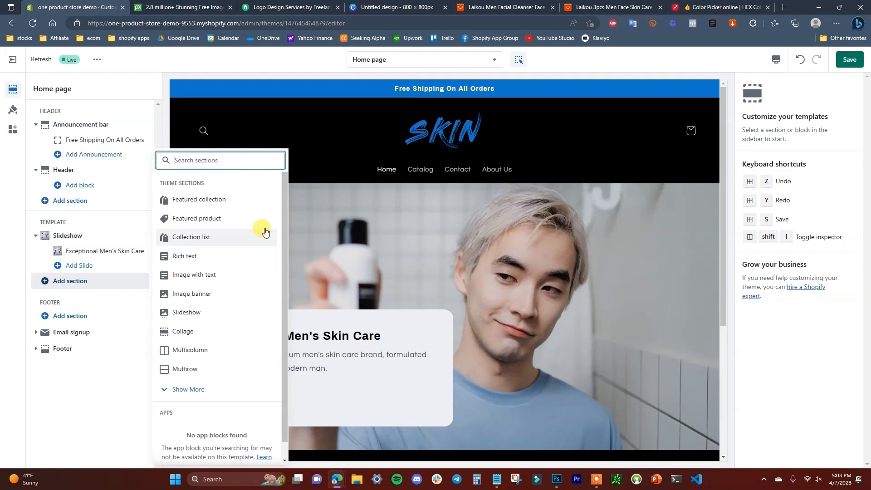
left_click(221, 275)
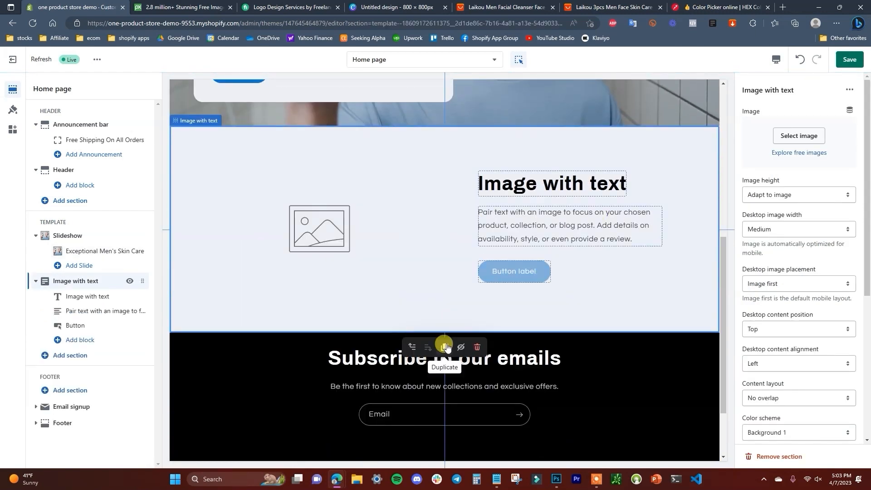
left_click(447, 348)
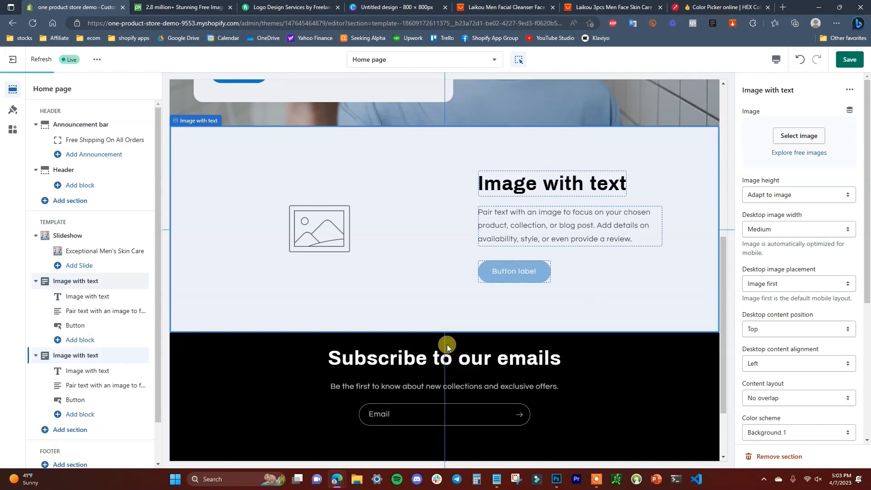
left_click(441, 385)
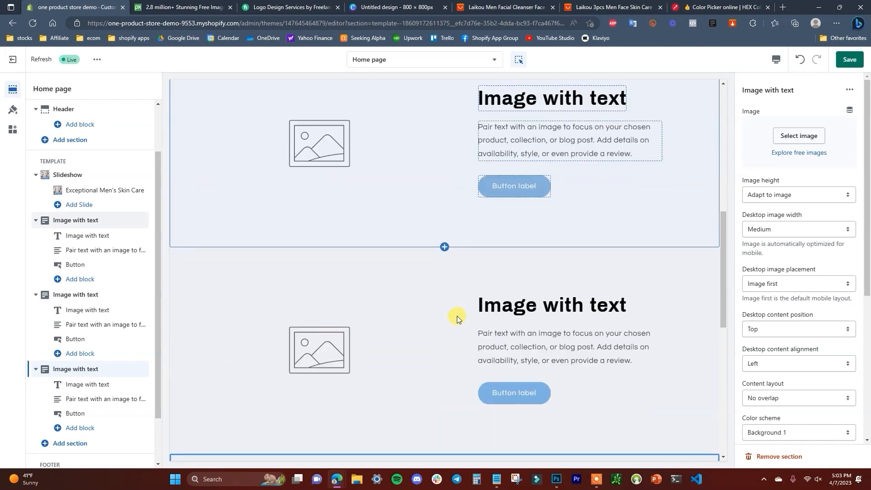
scroll(455, 324, "down", 1)
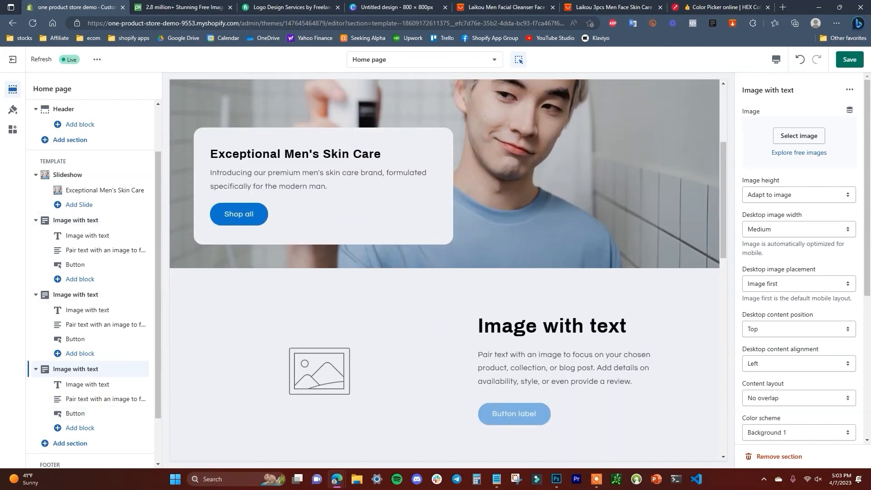
Add a Rich text section to the template below the third Image with text section
left_click(39, 376)
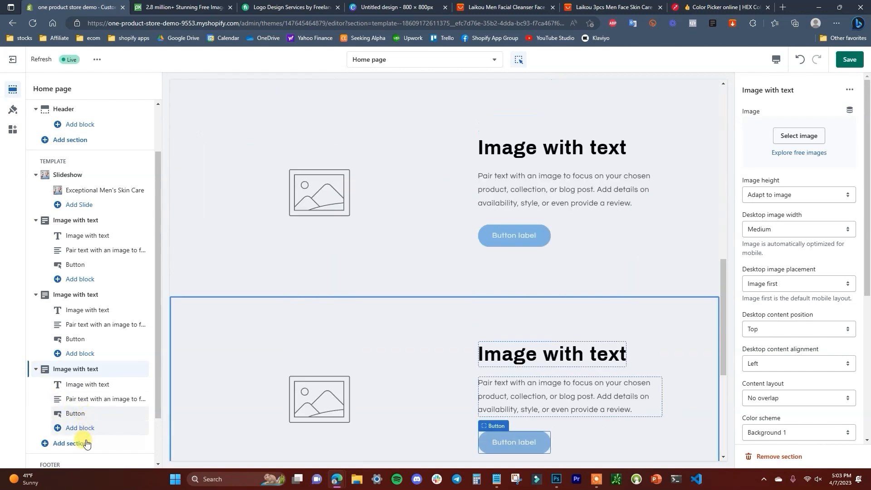
left_click(85, 448)
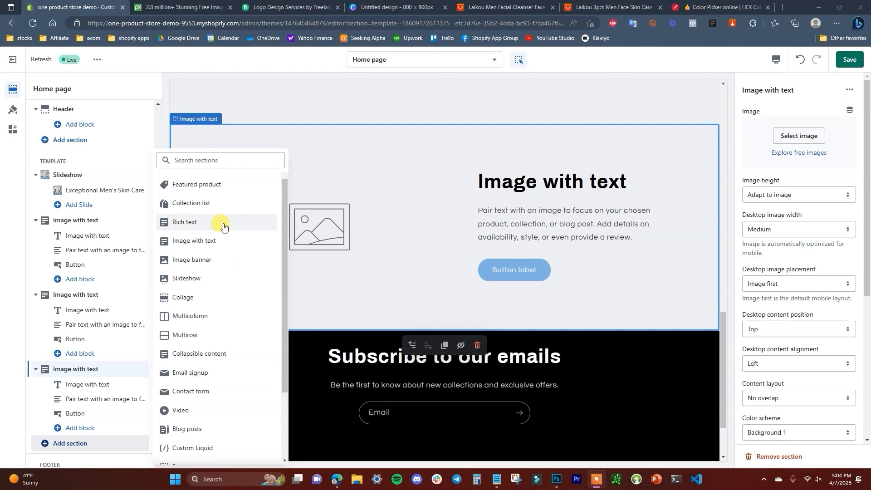
left_click(220, 226)
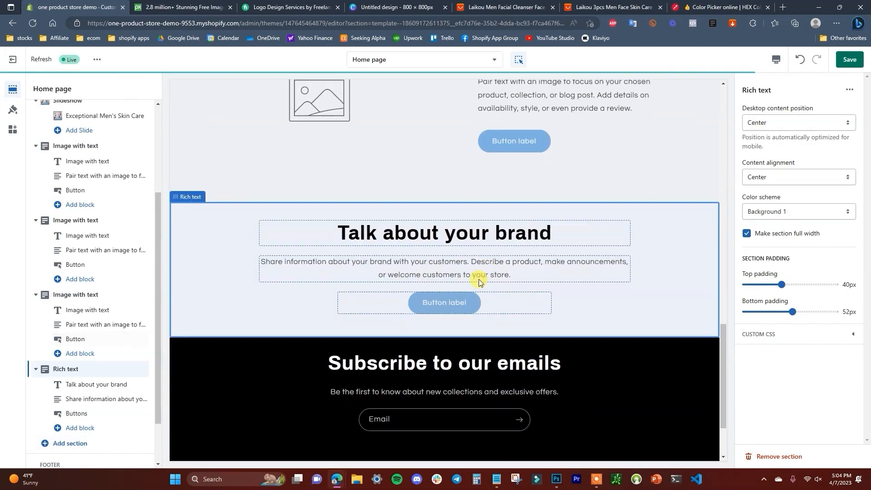
Move the Rich text section up so it sits between the Slideshow and the first Image with text section
scroll(499, 268, "up", 3)
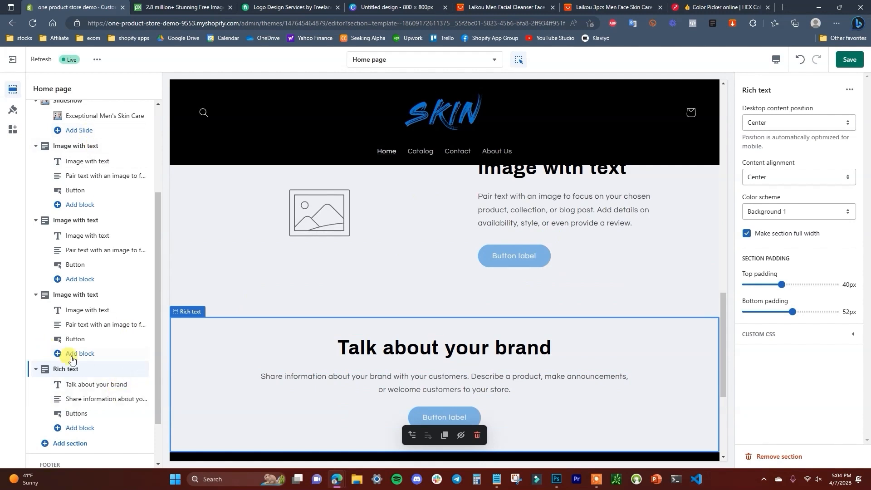
left_click(101, 368)
left_click_drag(142, 368, 126, 234)
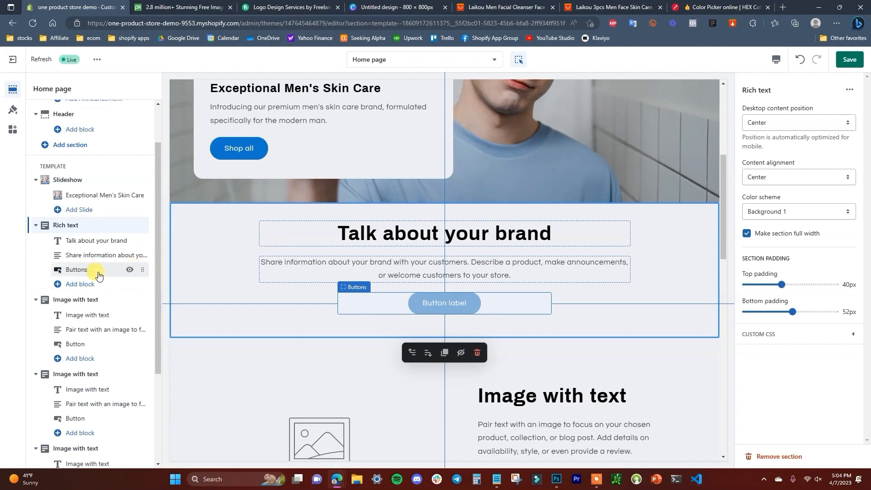
Remove the Buttons block and the description text block from the Rich text section
left_click(98, 273)
left_click(787, 457)
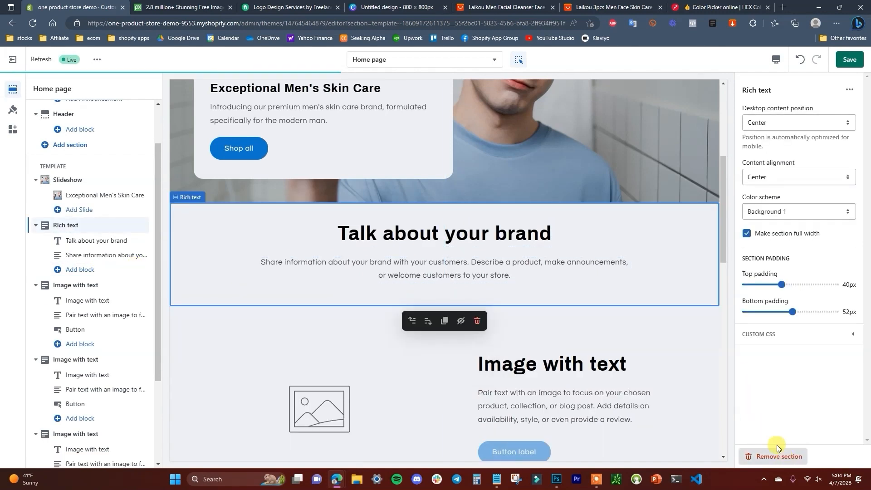
left_click(89, 257)
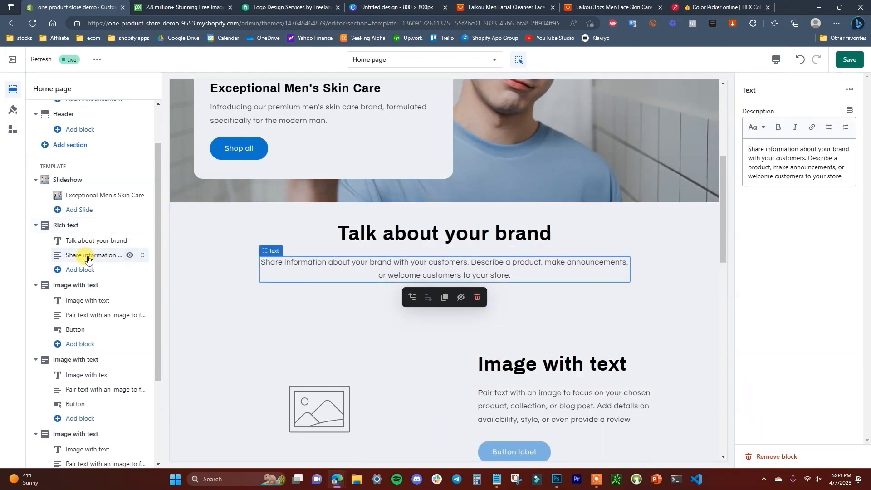
left_click(787, 458)
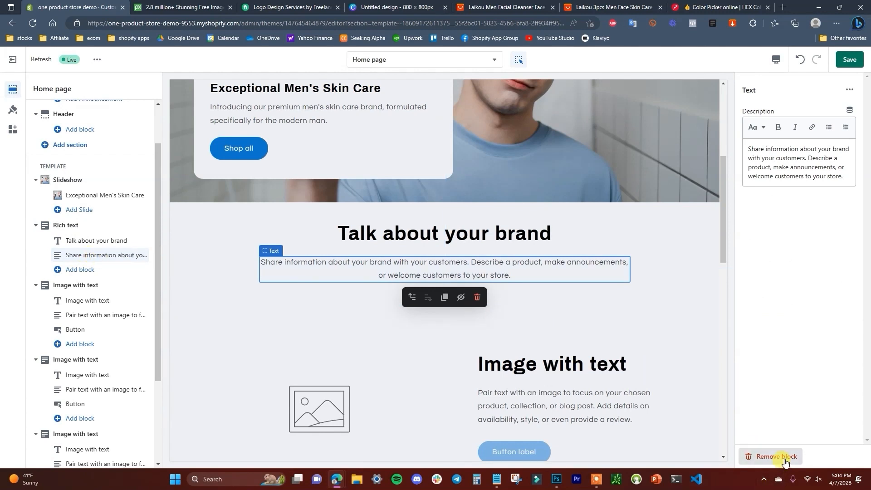
Replace the Rich text section's heading with "See What's Inside"
left_click(91, 241)
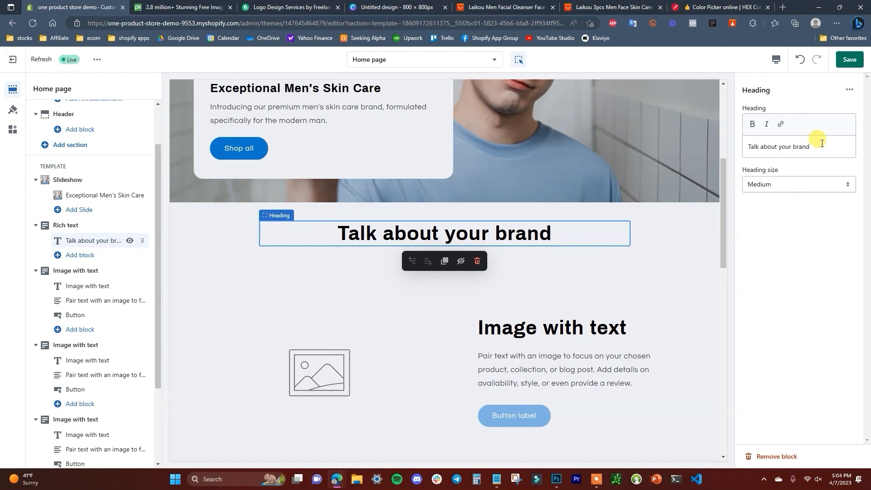
left_click_drag(822, 144, 634, 148)
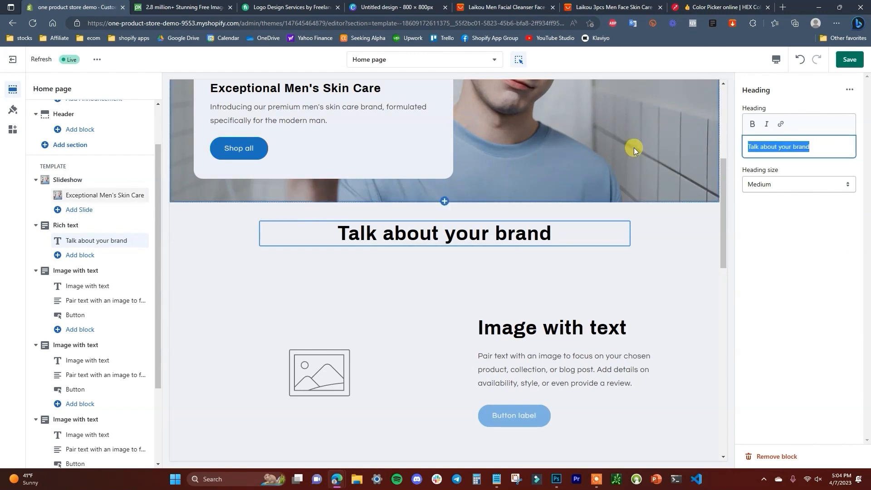
type("Sewe")
key("BackSpace")
key("BackSpace")
type("e What's Inside")
left_click(763, 257)
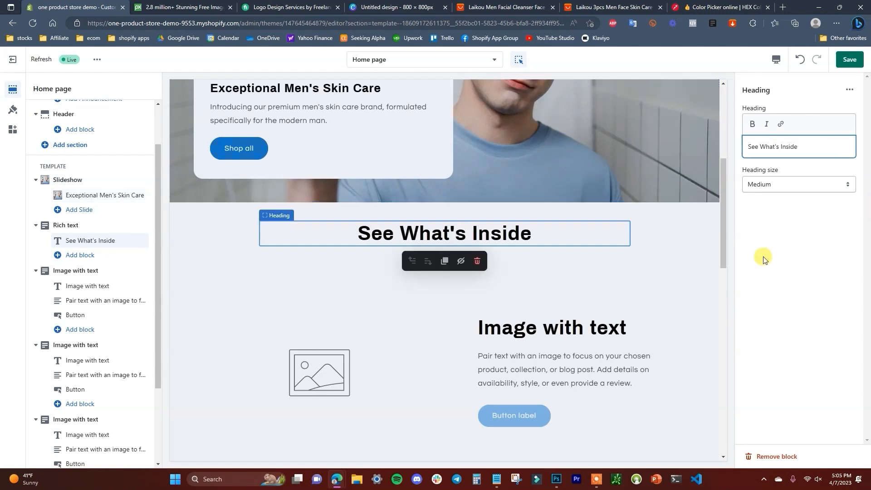
Set the Rich text section's bottom padding to 20px and save the home page
left_click(84, 227)
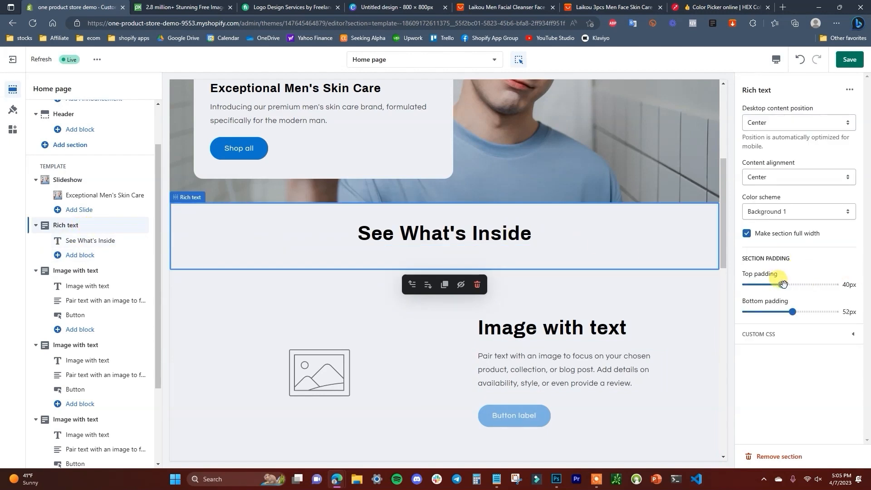
left_click_drag(789, 310, 764, 312)
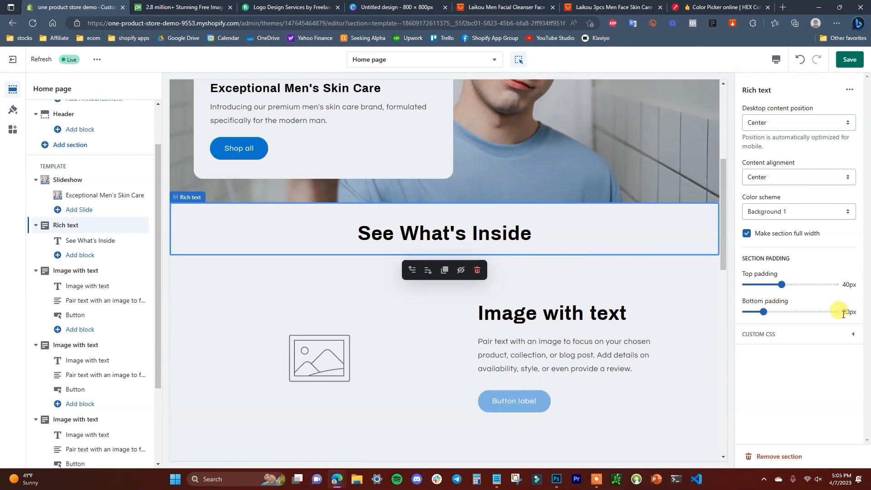
left_click(850, 59)
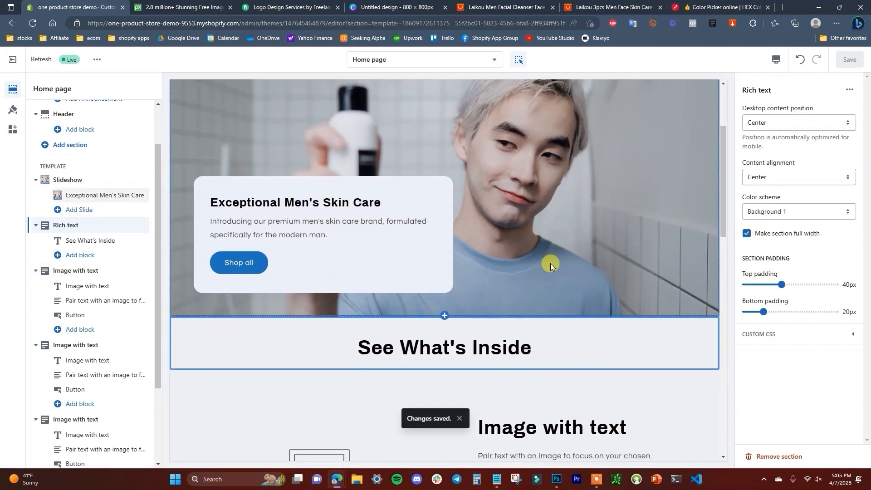
Review the updated home page preview and check the AliExpress listing for the Laikou three-piece men's skin care set
scroll(530, 243, "up", 5)
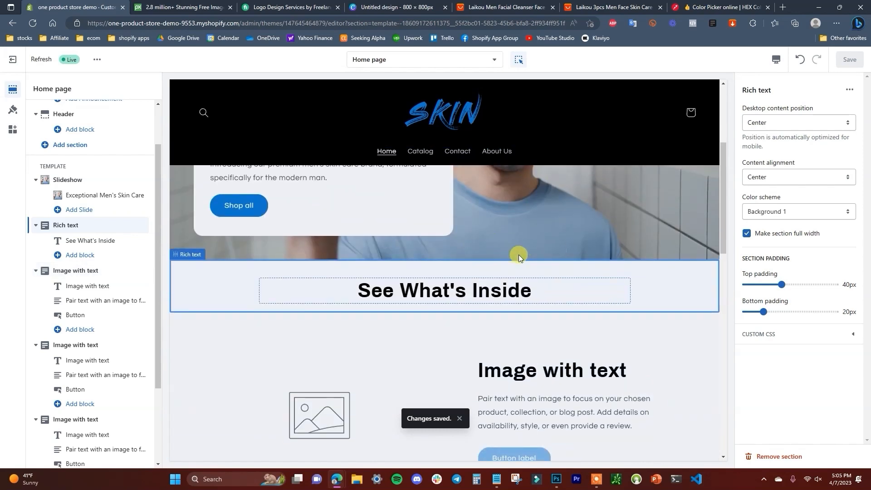
scroll(590, 236, "down", 4)
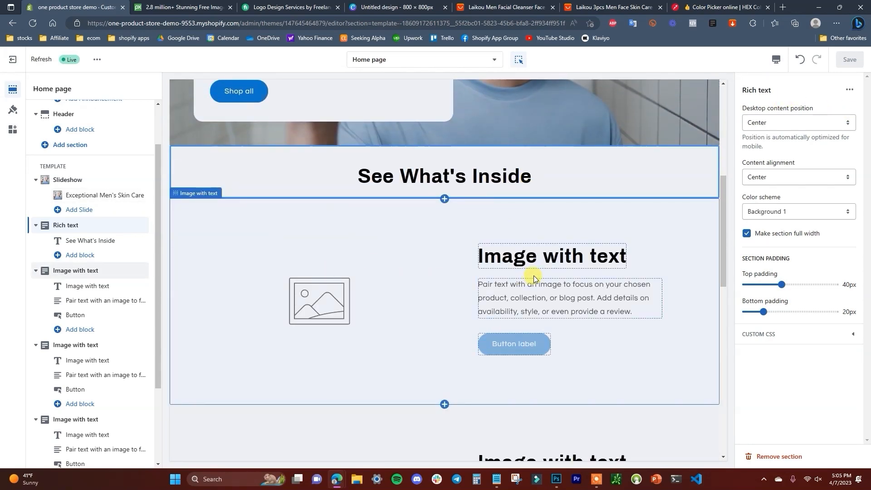
scroll(536, 279, "down", 2)
scroll(436, 285, "up", 2)
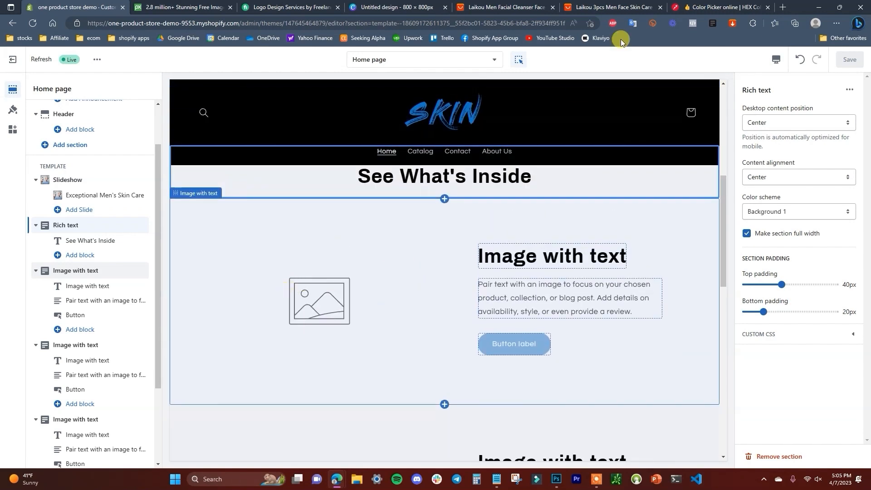
left_click(615, 7)
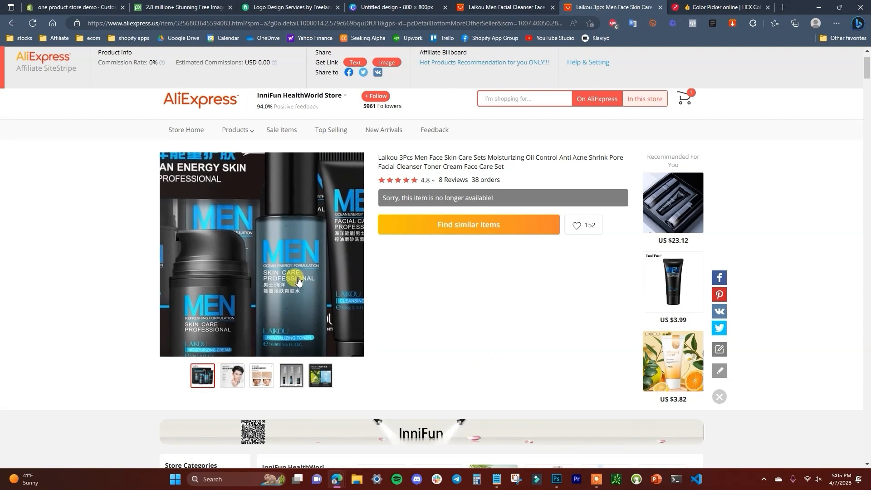
left_click(95, 4)
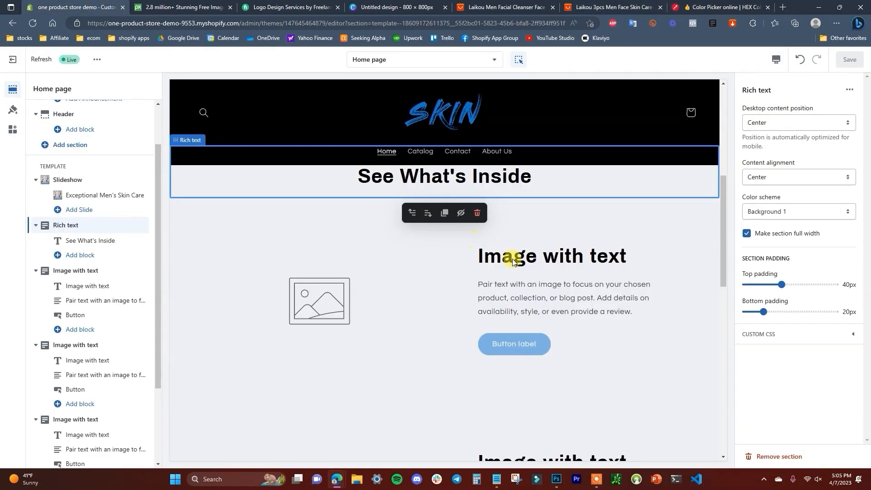
Upload cleanser_white_bg as the first Image with text section's image and set the image height to Medium
left_click(88, 285)
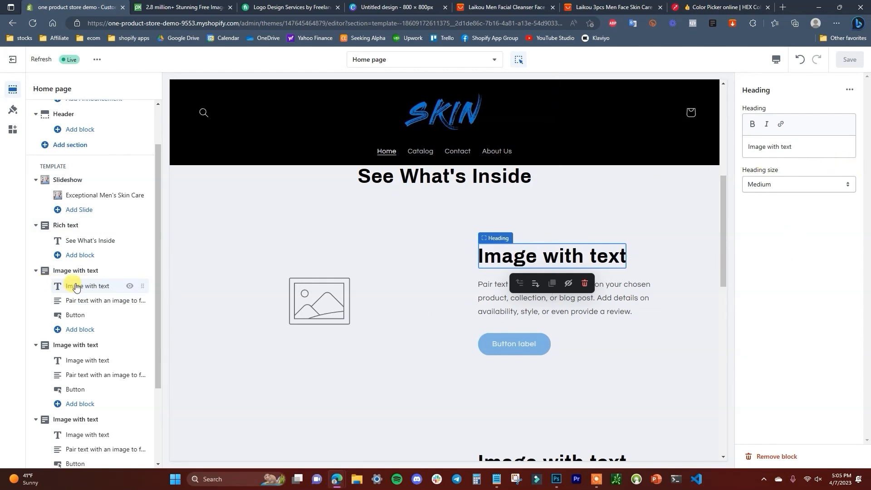
left_click(123, 271)
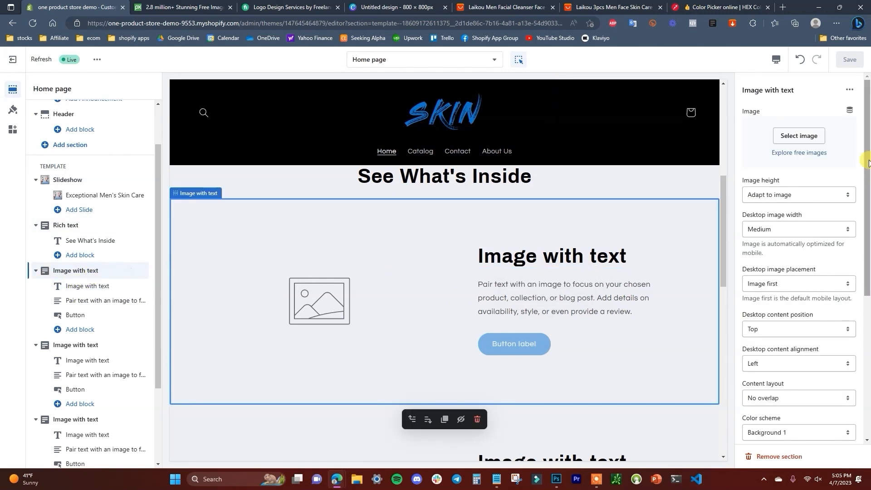
left_click(813, 142)
left_click(426, 190)
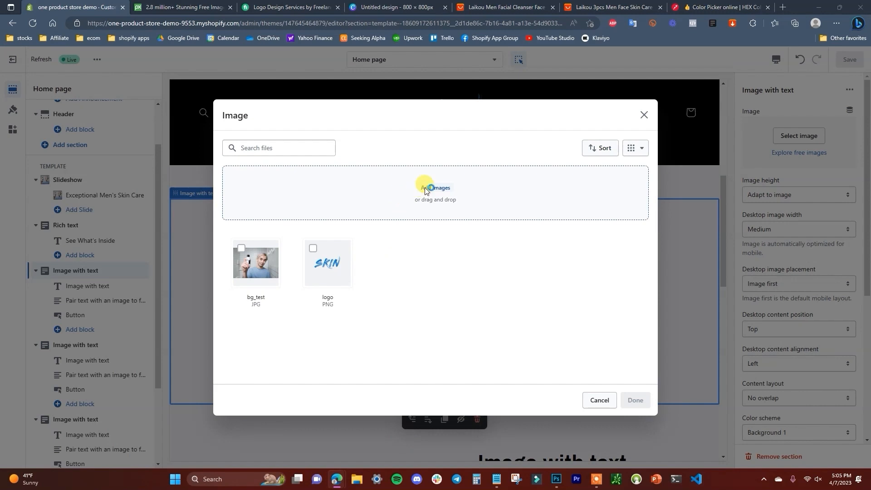
left_click(636, 401)
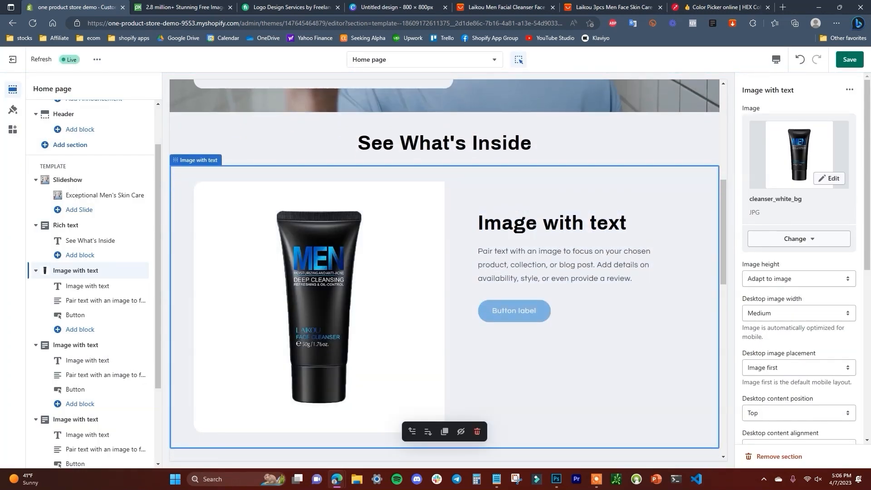
left_click(847, 286)
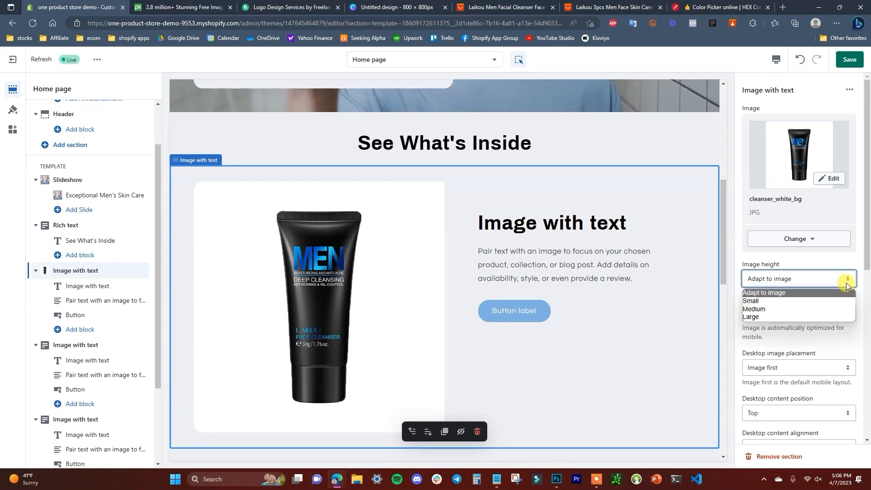
left_click(822, 309)
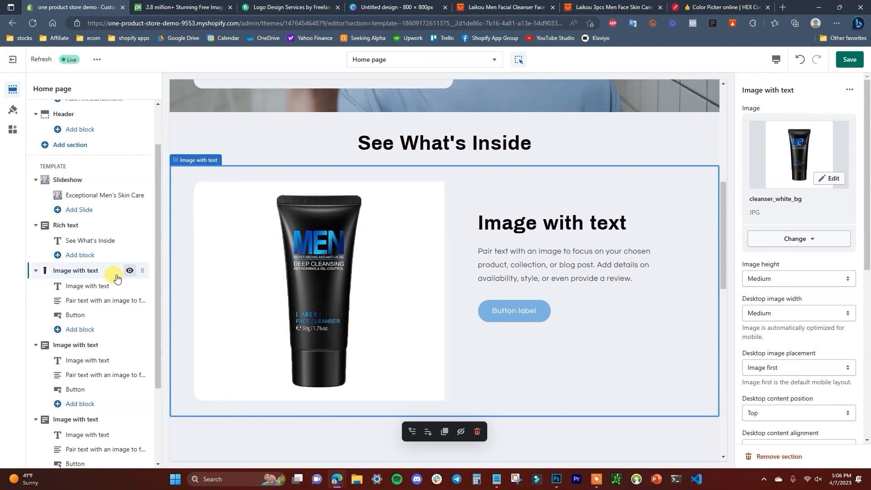
Change the first Image with text section's heading to "SKIN Cleanser"
left_click(94, 286)
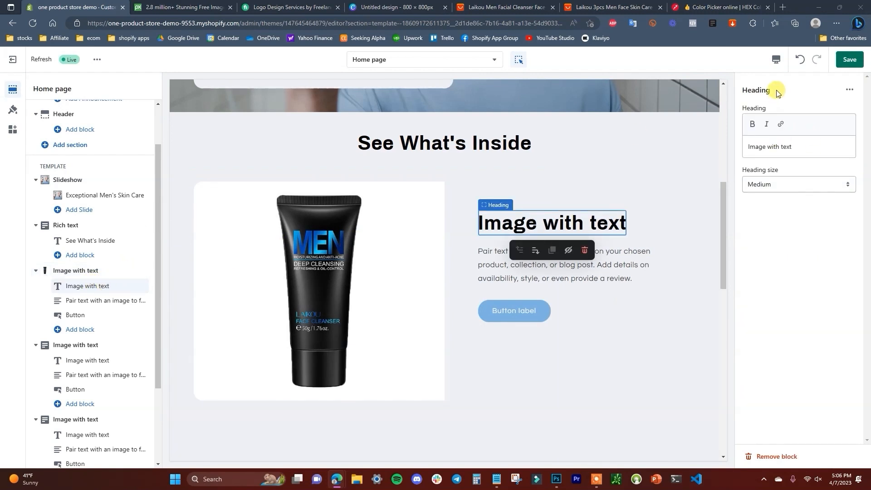
left_click_drag(798, 148, 744, 147)
type("SKIN Cleanser")
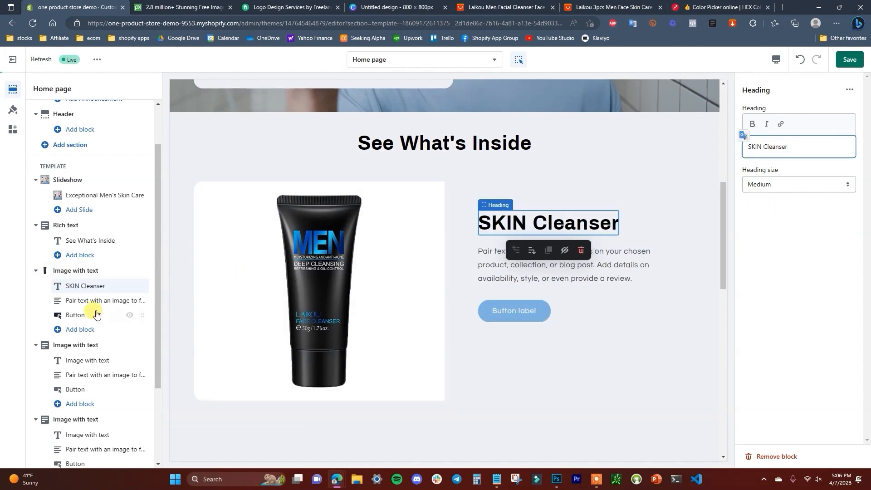
Replace the SKIN Cleanser section's placeholder text with the description beginning "Tackle your skin with SKIN Cleanser" and remove its button block
left_click(87, 302)
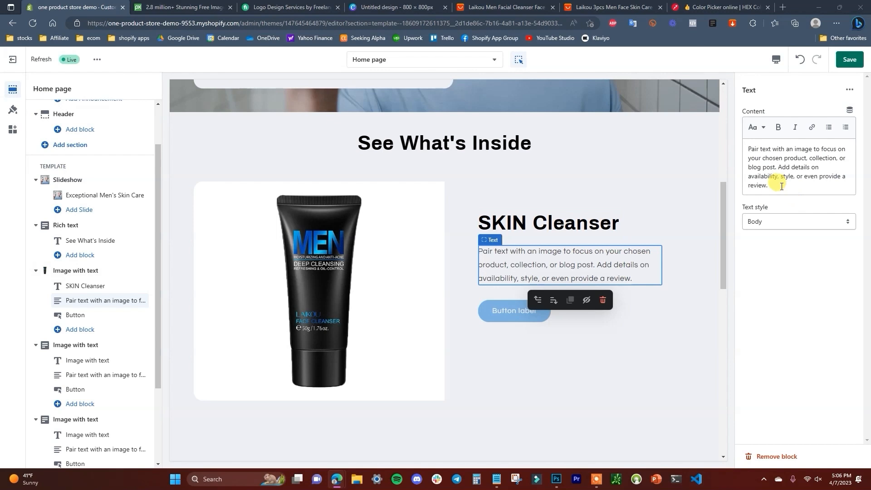
left_click_drag(774, 186, 736, 145)
type("Tackle your skin with SKIN Cleanser. Harness the power of all-natural ingredients to cleanse and refresh your skin, while feeling fearless, daring, and adventurous. Dare to take control of your skin and take your self-care to the next level.")
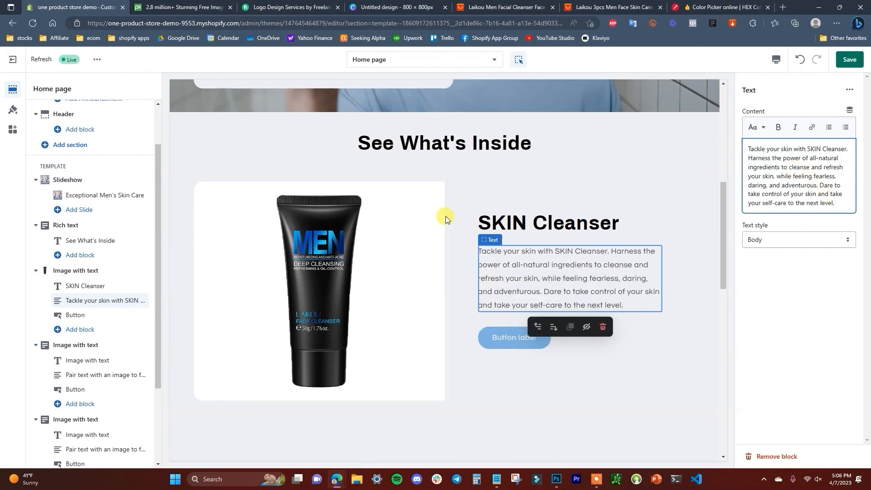
left_click(824, 294)
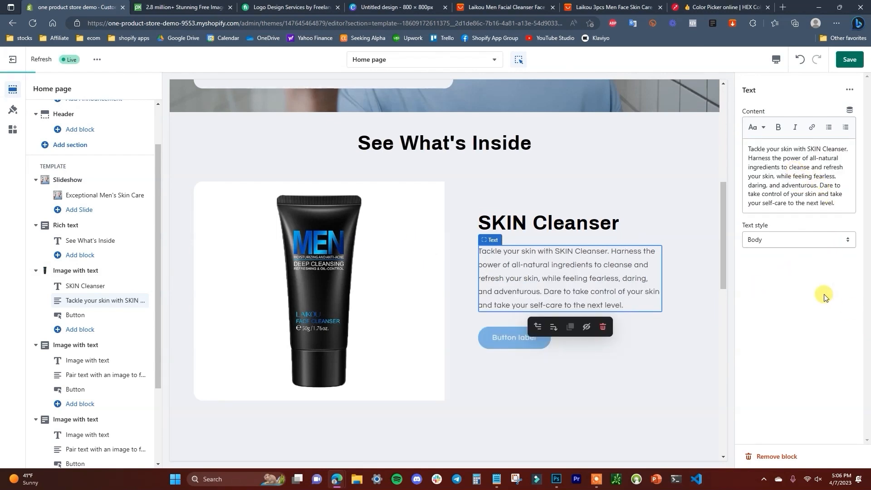
left_click(87, 318)
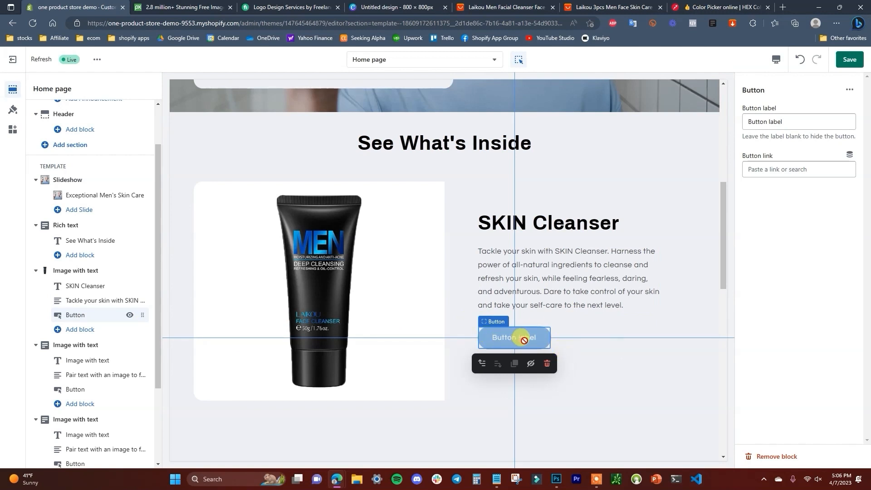
left_click(546, 363)
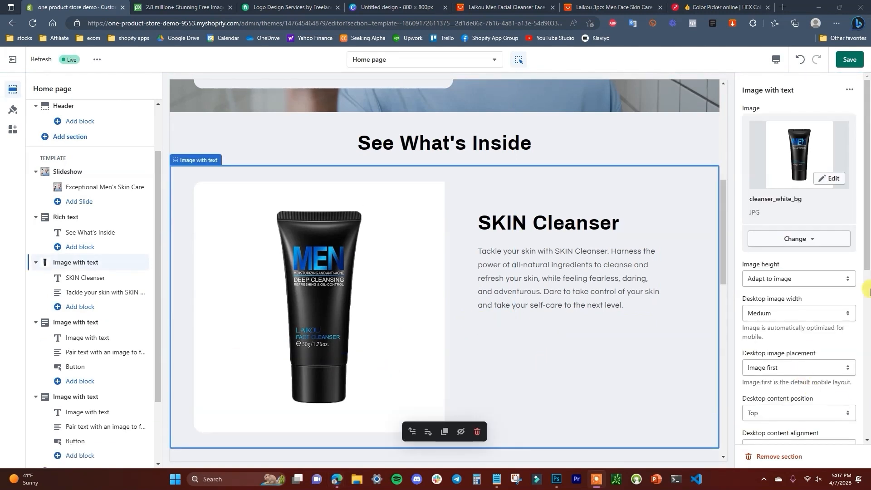
Set the SKIN Cleanser section's image height to Adapt to image and its desktop image width to Small
left_click(845, 279)
left_click(774, 295)
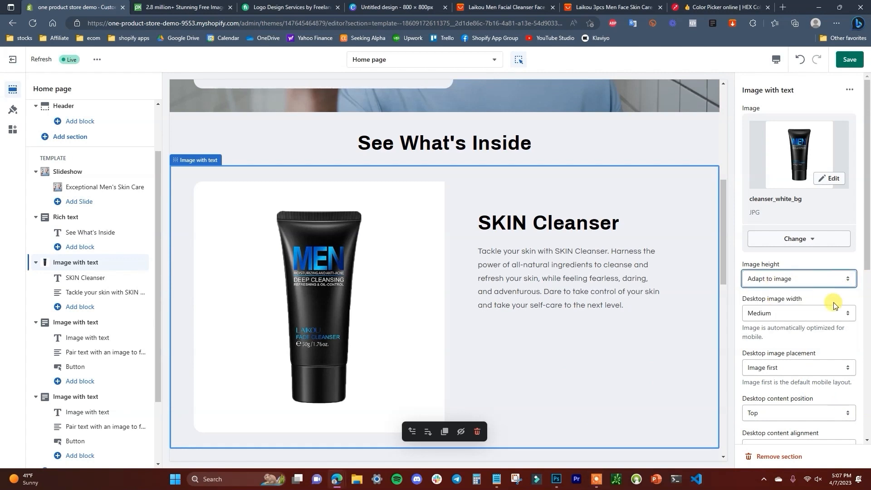
left_click(787, 313)
left_click(802, 324)
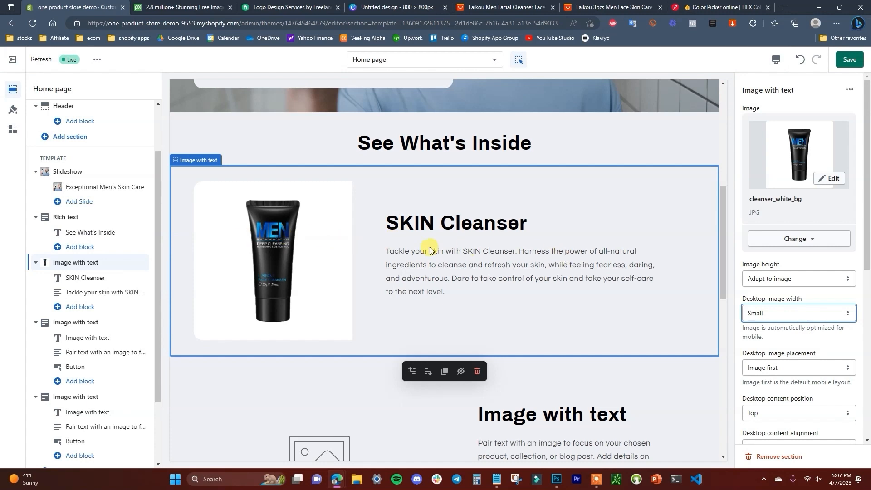
Try the Background 2 and Background 1 color schemes on the SKIN Cleanser section and settle on Accent 2
scroll(842, 354, "down", 4)
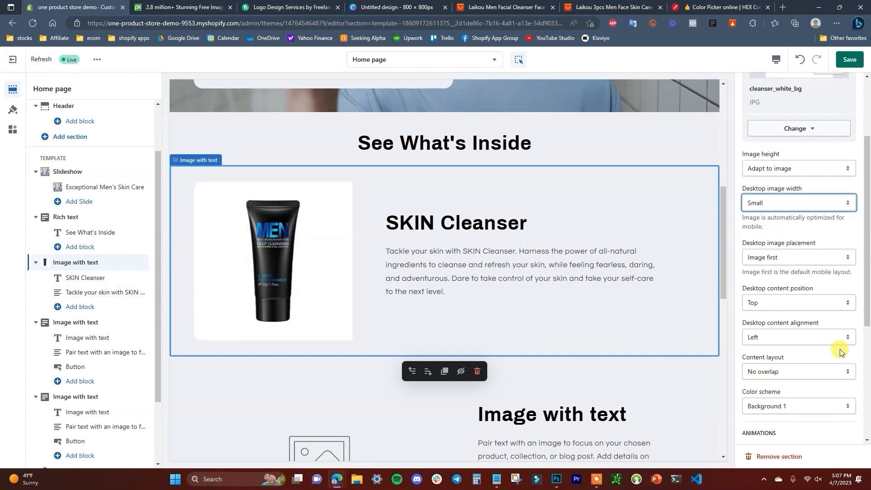
left_click(820, 349)
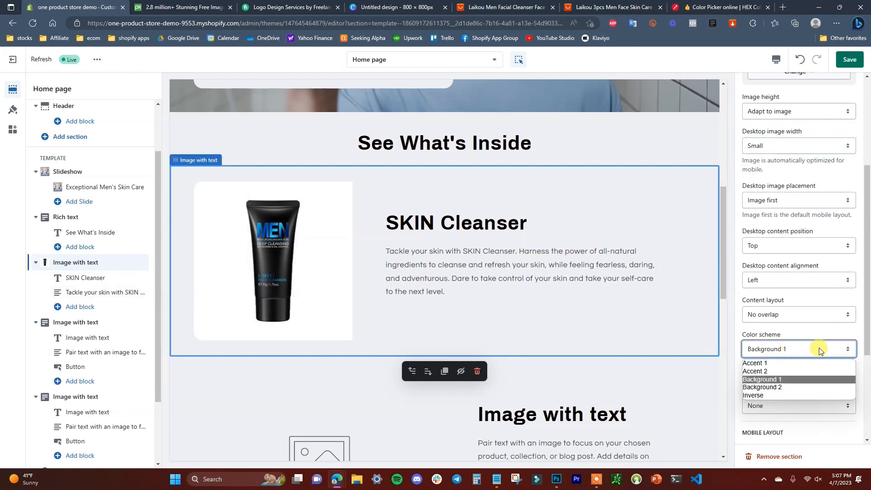
left_click(800, 384)
left_click(799, 349)
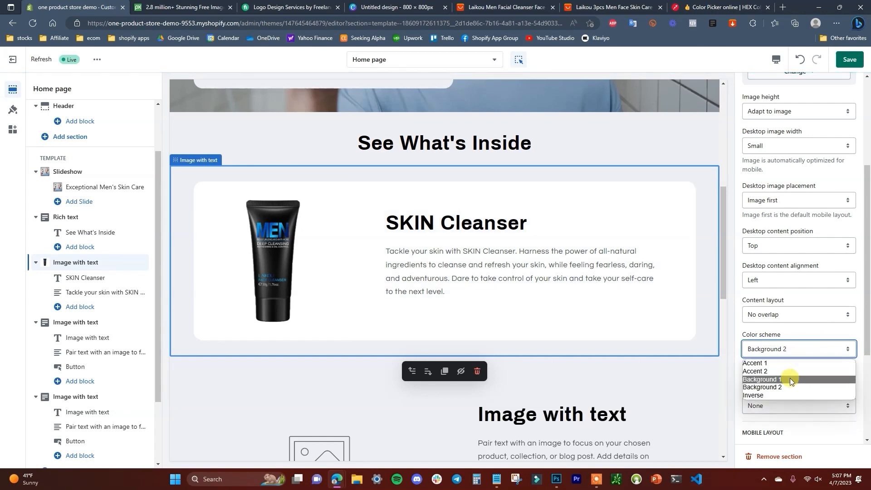
left_click(791, 378)
left_click(802, 351)
left_click(786, 371)
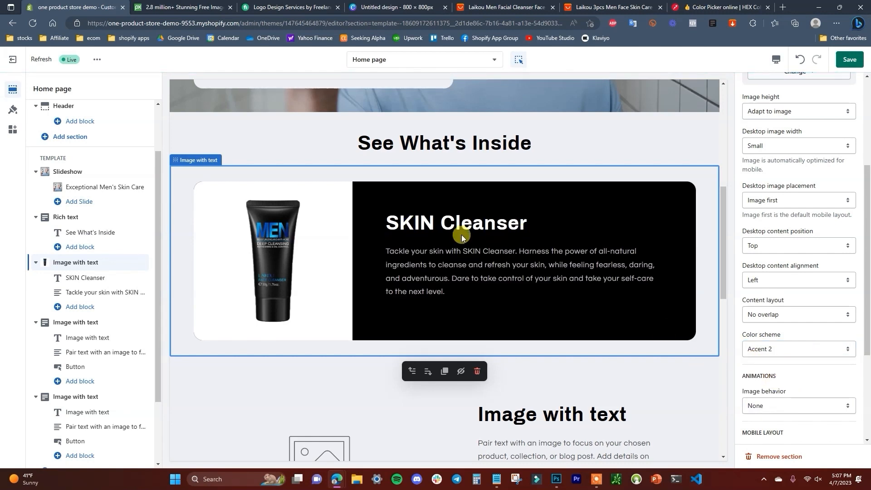
Review the finished SKIN Cleanser section on the home page and save the theme changes
scroll(412, 298, "up", 5)
scroll(427, 311, "down", 5)
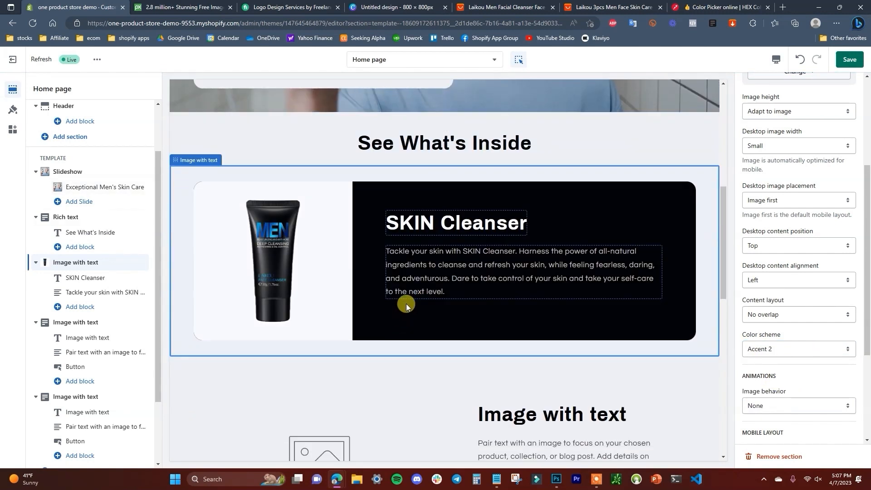
scroll(449, 207, "down", 3)
scroll(462, 200, "up", 3)
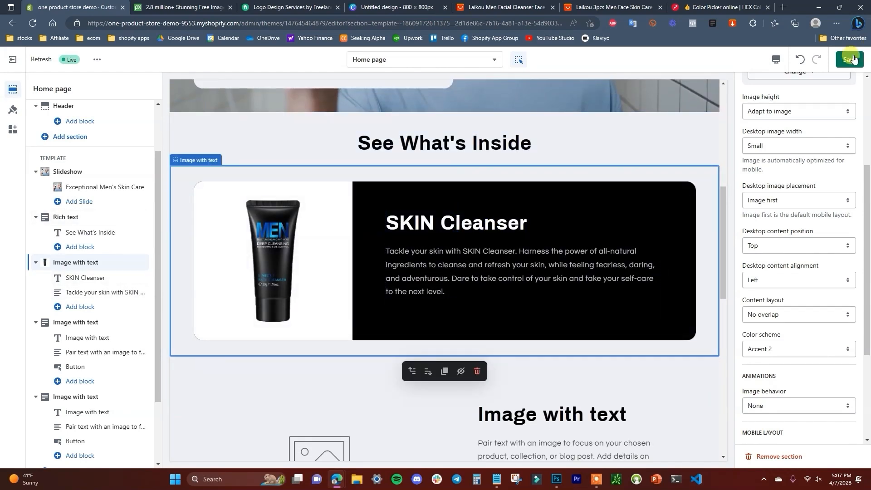
left_click(852, 59)
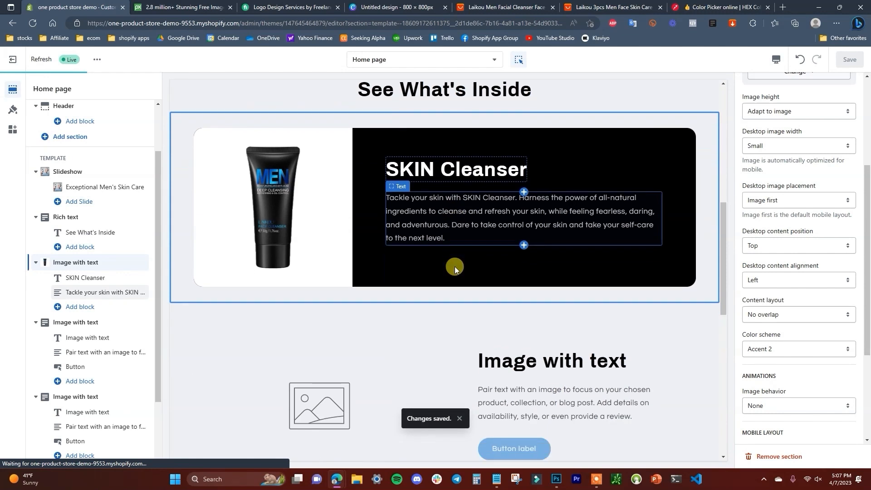
Upload the toner_1 image and set it as the picture of the second Image with text section
left_click(72, 324)
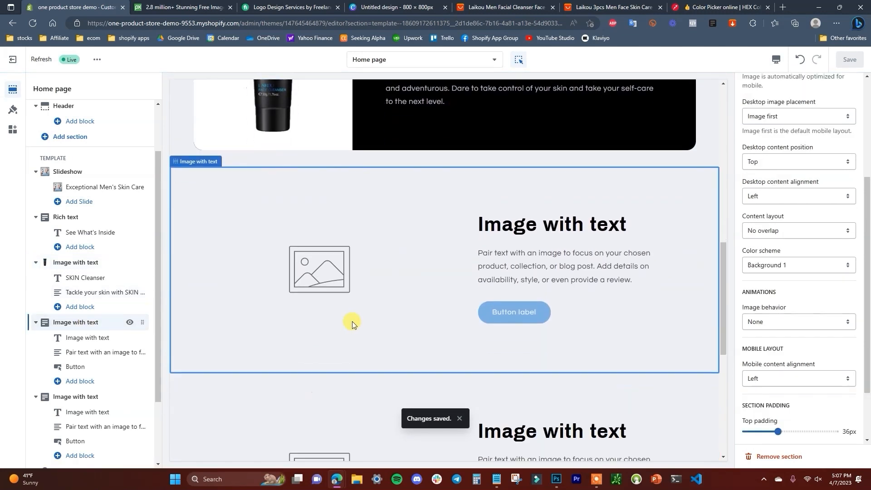
scroll(788, 218, "up", 4)
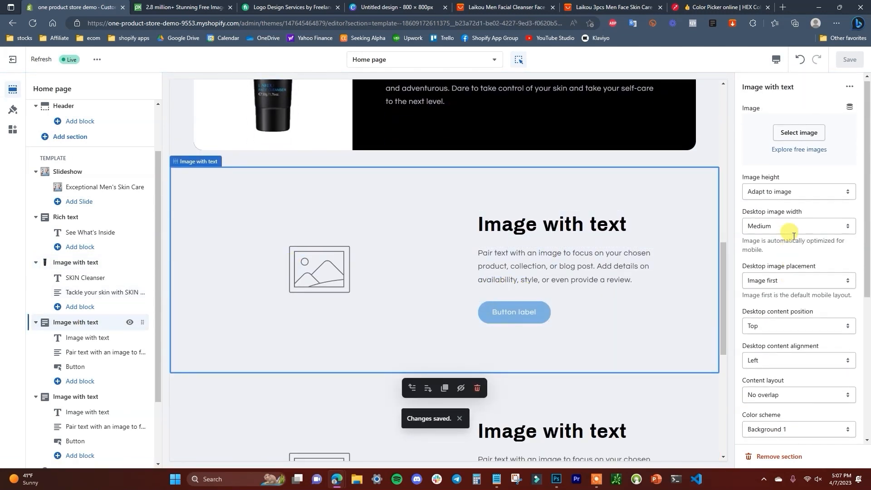
left_click(801, 136)
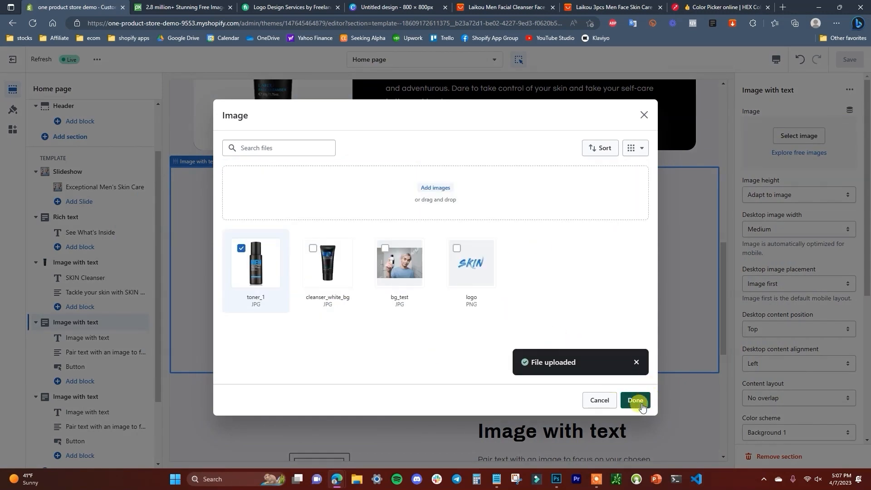
left_click(636, 401)
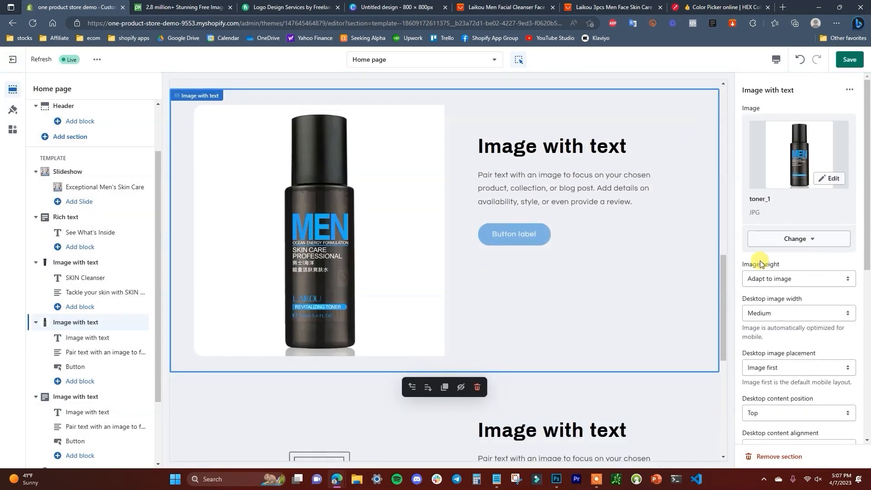
Set the toner section's desktop image width to Small and its desktop image placement to Image second
left_click(827, 312)
left_click(817, 323)
scroll(835, 337, "down", 1)
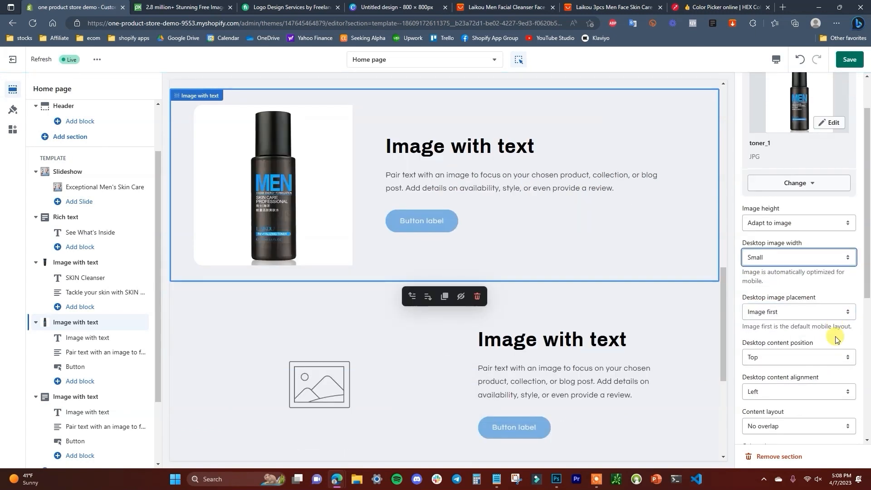
left_click(789, 313)
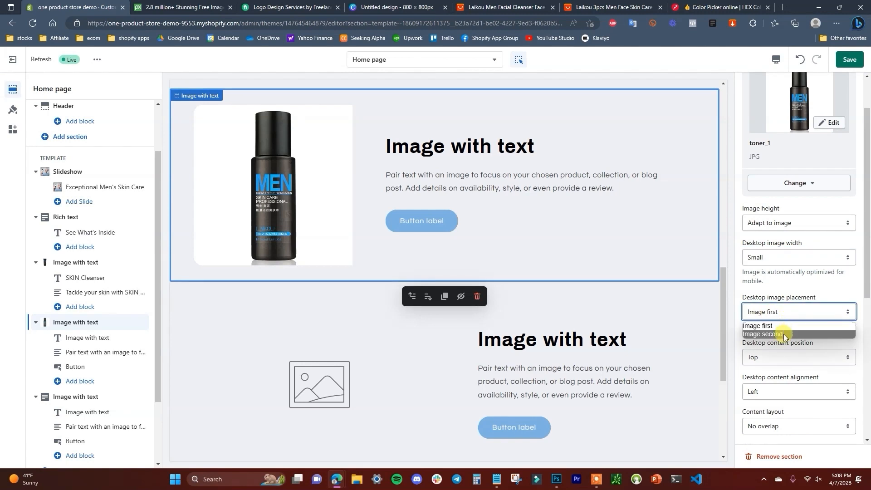
left_click(784, 334)
scroll(605, 354, "up", 2)
scroll(586, 347, "up", 3)
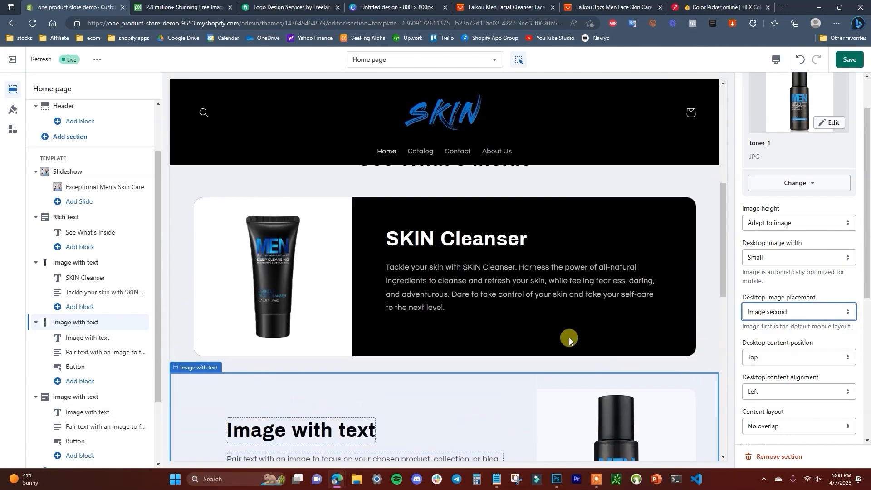
scroll(423, 352, "down", 3)
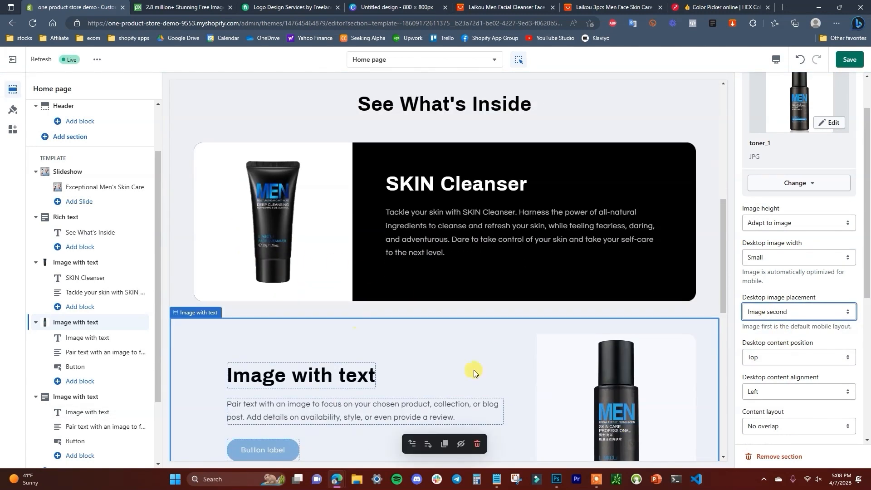
scroll(606, 295, "up", 1)
scroll(490, 281, "down", 2)
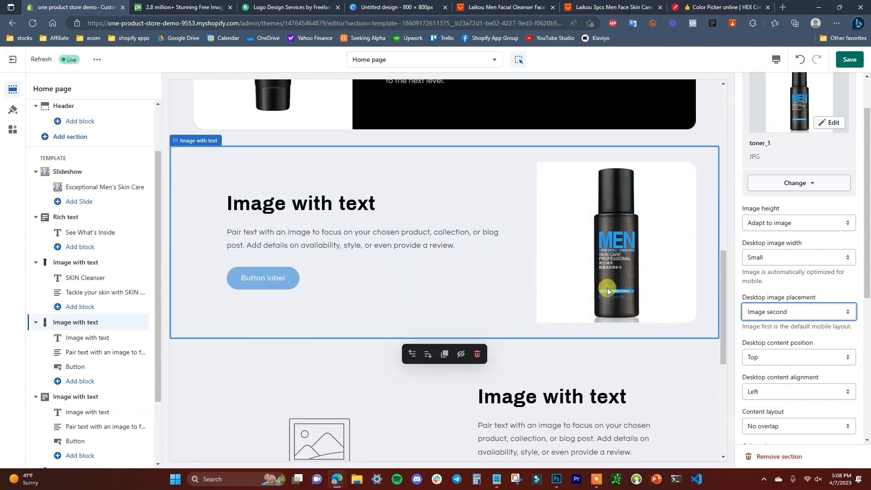
Change the toner section's heading to "SKIN Toner"
left_click(95, 338)
triple_click(822, 149)
type("SKIN Toner")
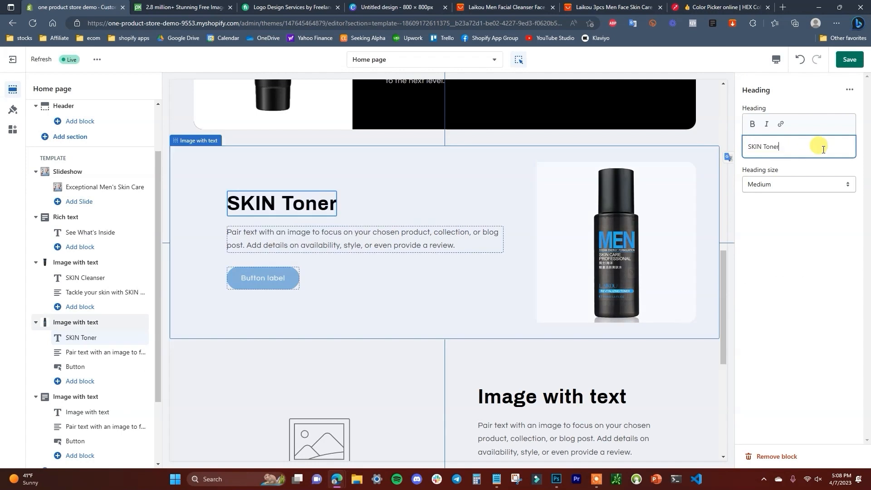
Replace the SKIN Toner section's placeholder text with the description beginning "SKIN Toner is an all-natural facial toner" and remove its button block
left_click(91, 353)
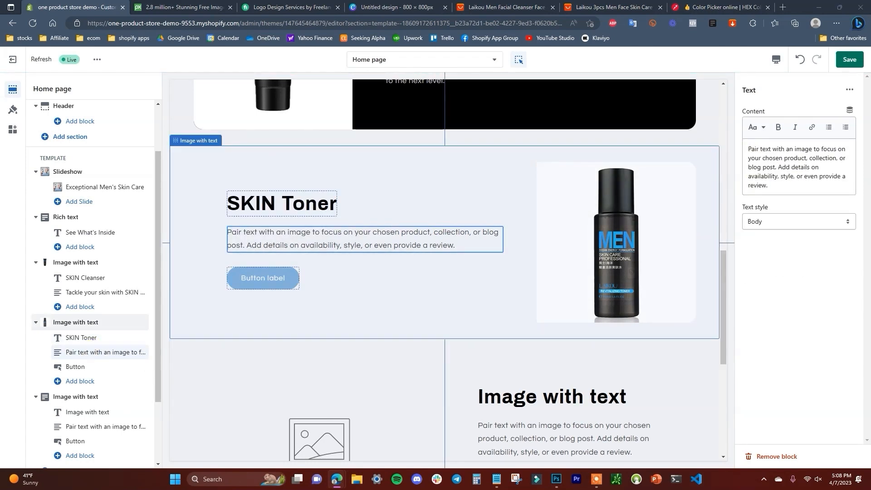
triple_click(744, 150)
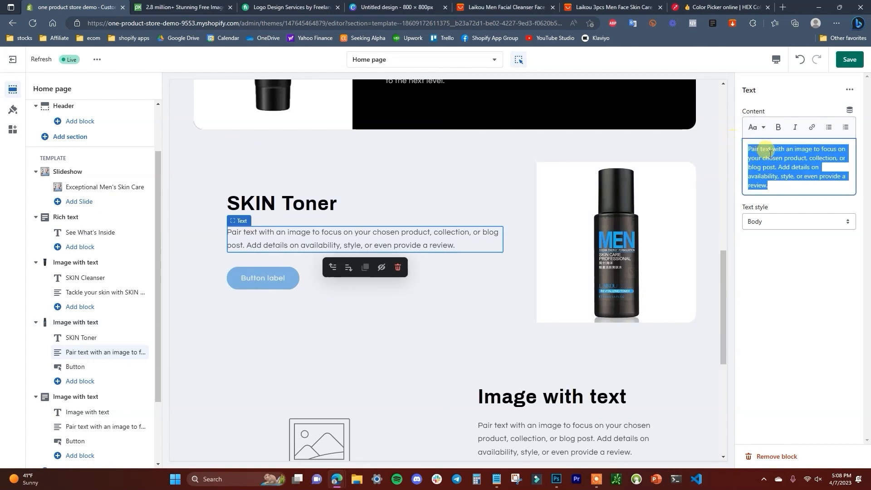
type("SKIN Toner is an all-natural facial toner that nourishes and soothes dry, sensitive skin. Its carefully calibrated formula helps restore pH balance, reduce oiliness, and minimize blemishes. Its all-natural ingredients ensure maximum skin health without putting harsh chemicals or synthetic ingredients into the body. You can trust SKIN Toner to deliver effective, safe, and gentle results.")
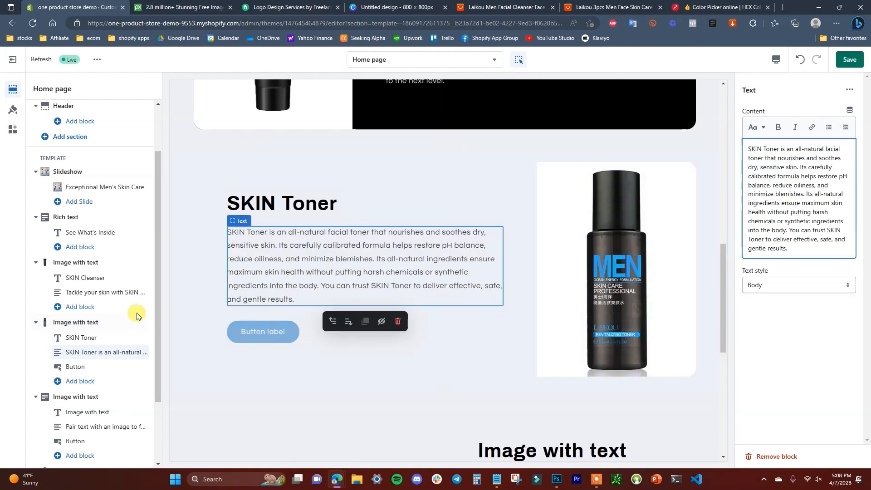
left_click(87, 365)
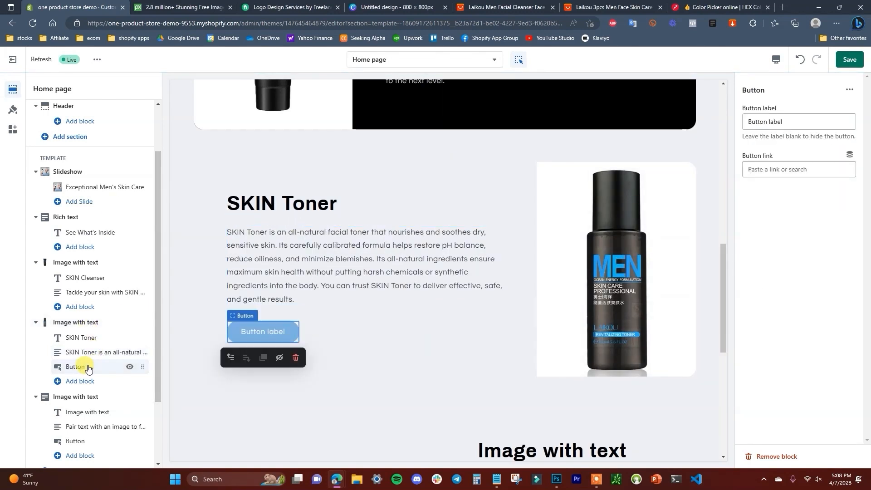
left_click(294, 360)
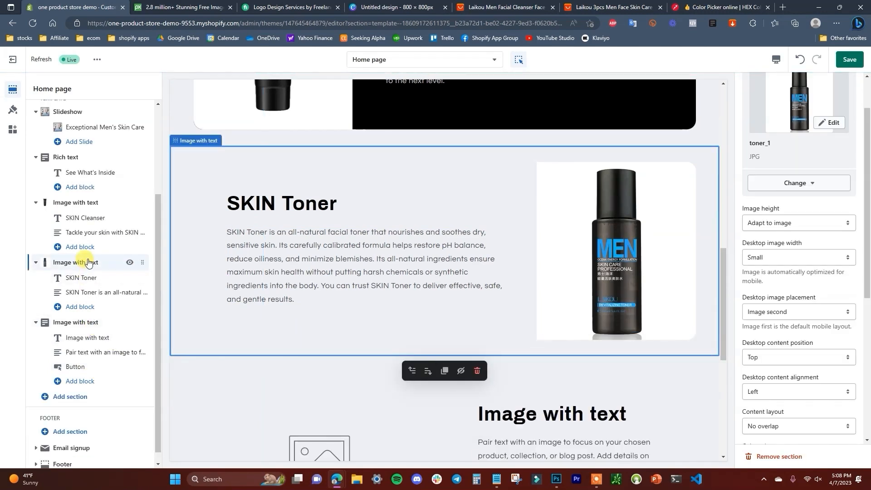
Set the SKIN Toner section's color scheme to Accent 2 and save the theme changes
scroll(831, 357, "down", 4)
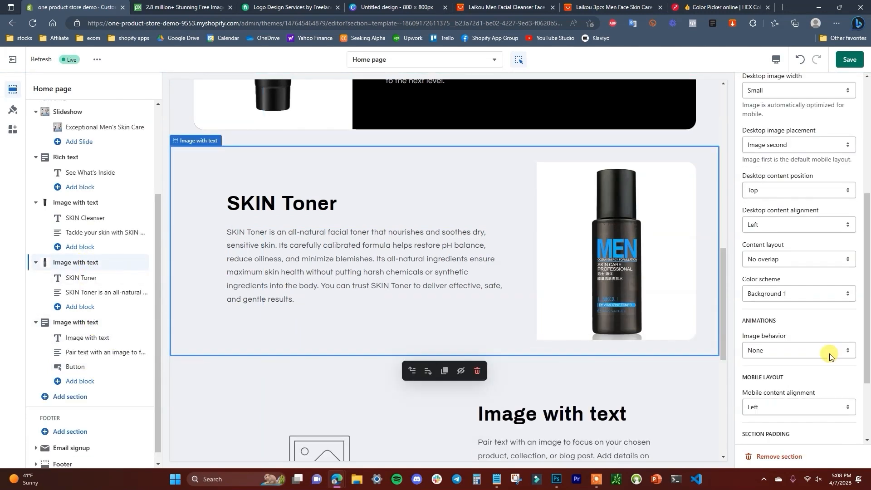
left_click(826, 300)
left_click(808, 315)
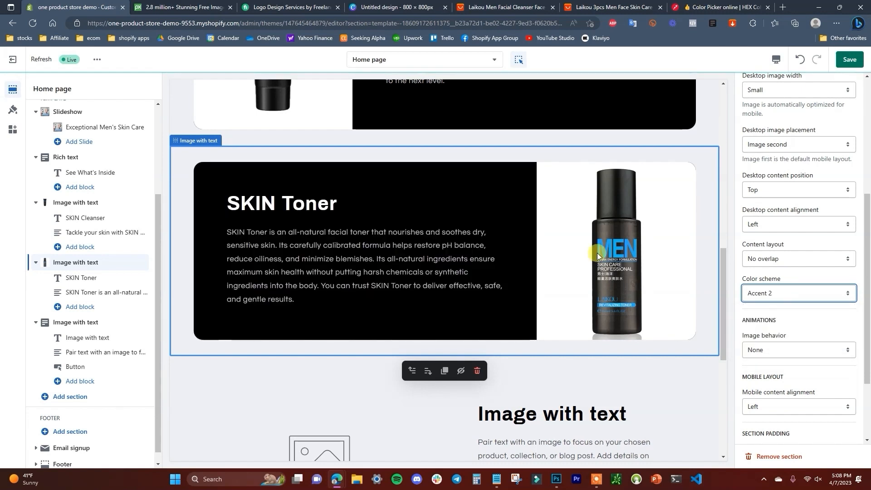
scroll(399, 197, "up", 5)
scroll(467, 268, "down", 2)
left_click(850, 60)
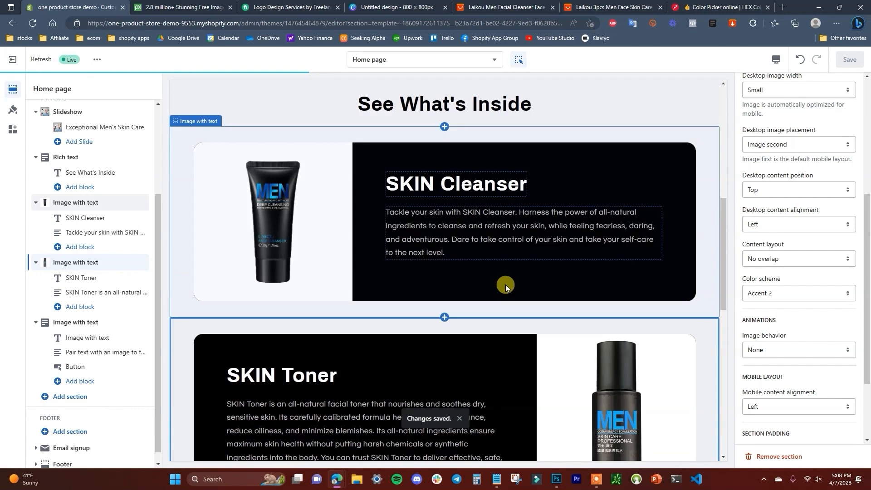
Set moisturizer_white_bg as the picture of the third Image with text section
scroll(505, 285, "down", 5)
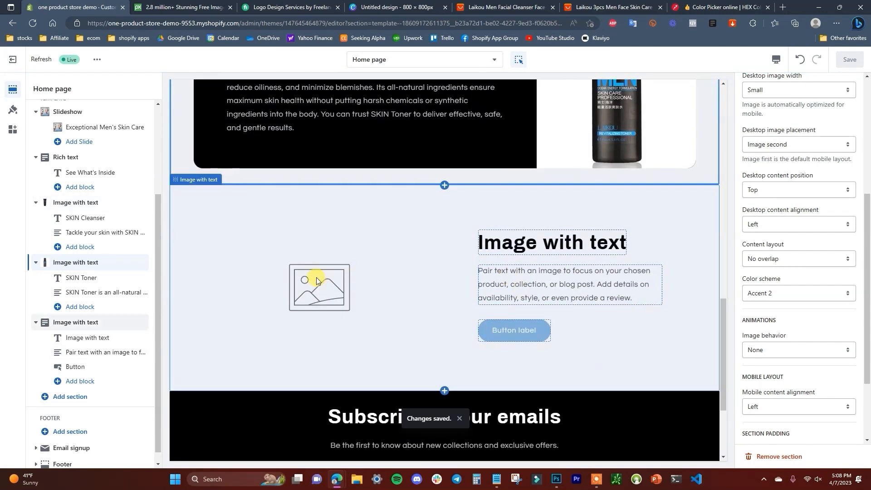
left_click(86, 323)
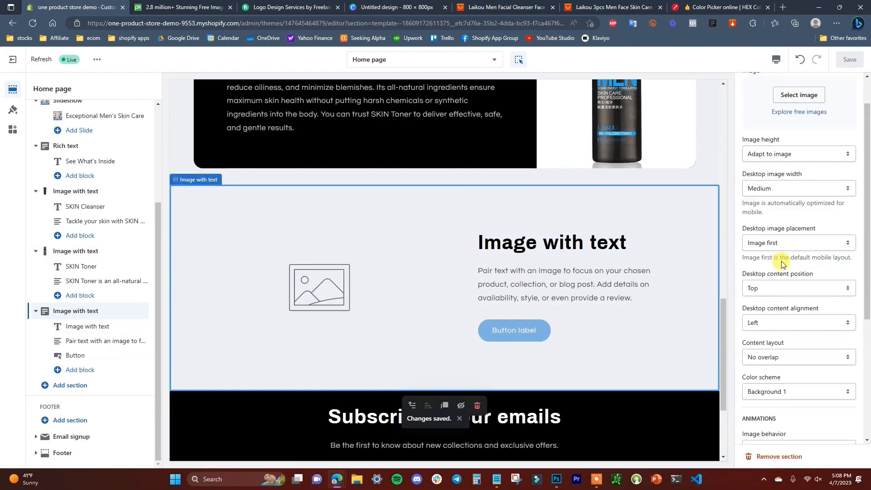
left_click(798, 137)
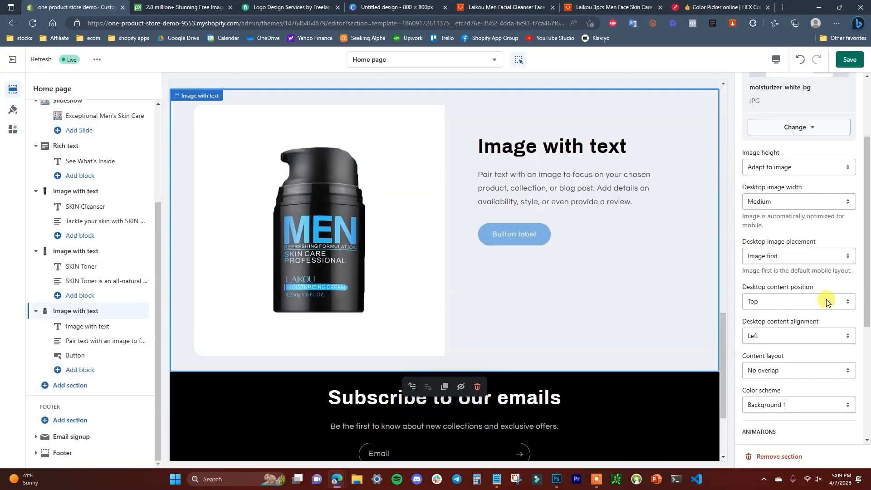
Set the moisturizer section's color scheme to Accent 2 and its desktop image width to Small
scroll(827, 303, "down", 1)
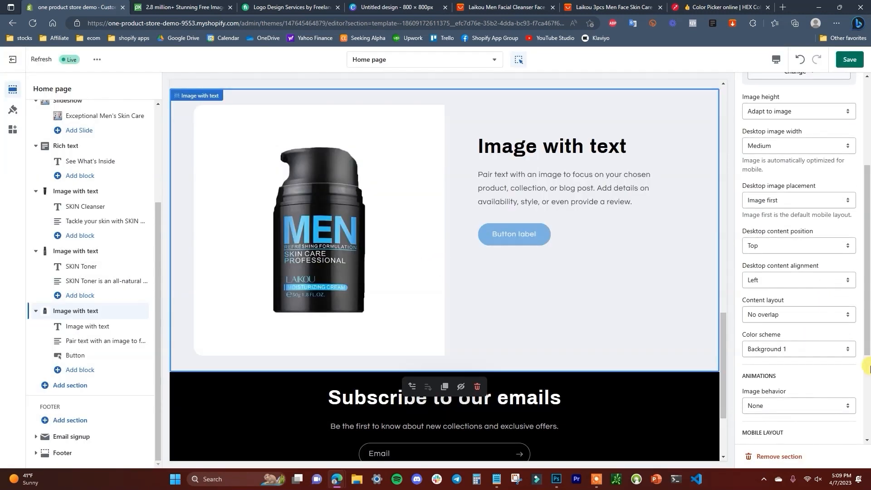
left_click(843, 349)
left_click(806, 365)
scroll(826, 364, "up", 2)
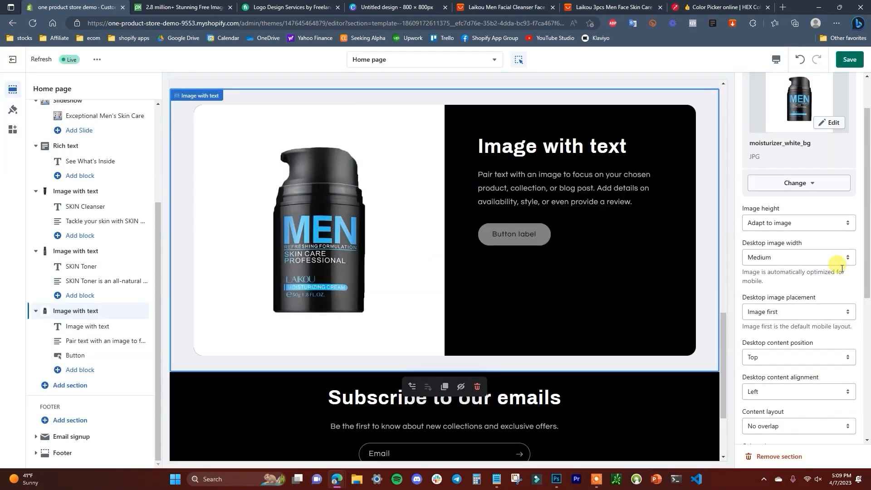
left_click(840, 259)
left_click(819, 271)
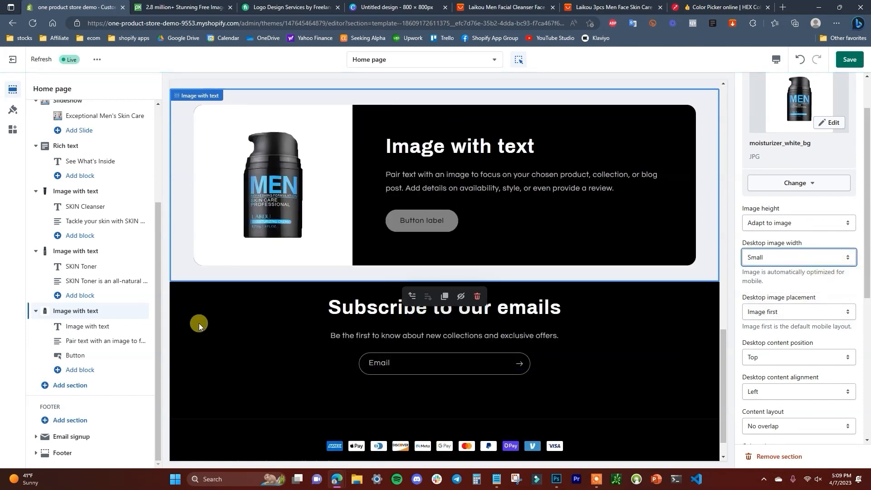
Change the moisturizer section's heading to "SKIN Moisturizer" and its text to the description beginning "Be bold and take a risk on your skincare"
left_click(92, 327)
left_click_drag(808, 148, 742, 146)
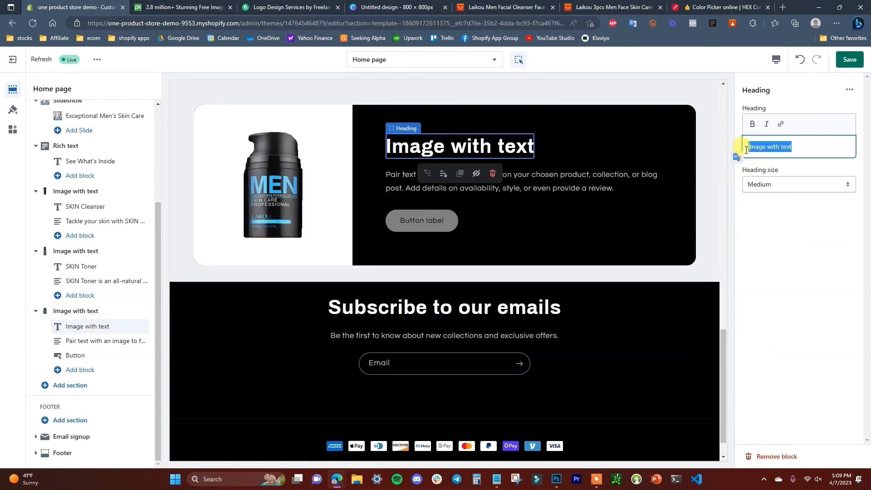
type("SKIN Moisturizer")
left_click(90, 341)
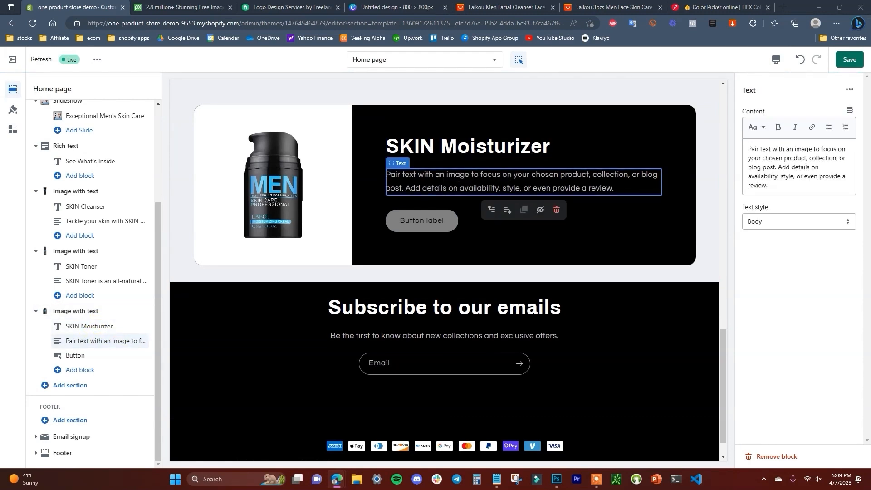
left_click_drag(771, 185, 738, 140)
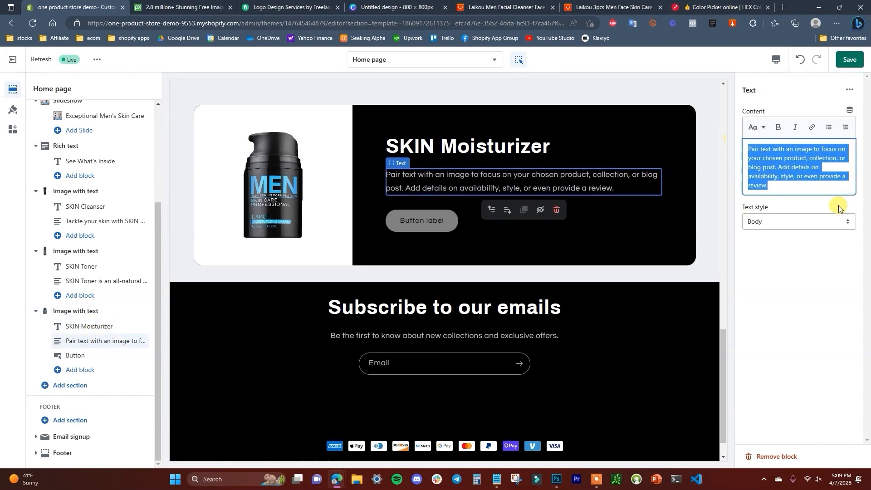
type("Be bold and take a risk on your skincare with SKIN Moisturizer! Our all-natural, lightweight formula is perfect for everyday use and will keep your skin looking radiant and feeling refreshed. Embrace the challenge and get ready to experience the wonders of a softer and healthier complexion. Take back control of your skin - try SKIN Moisturizer today.")
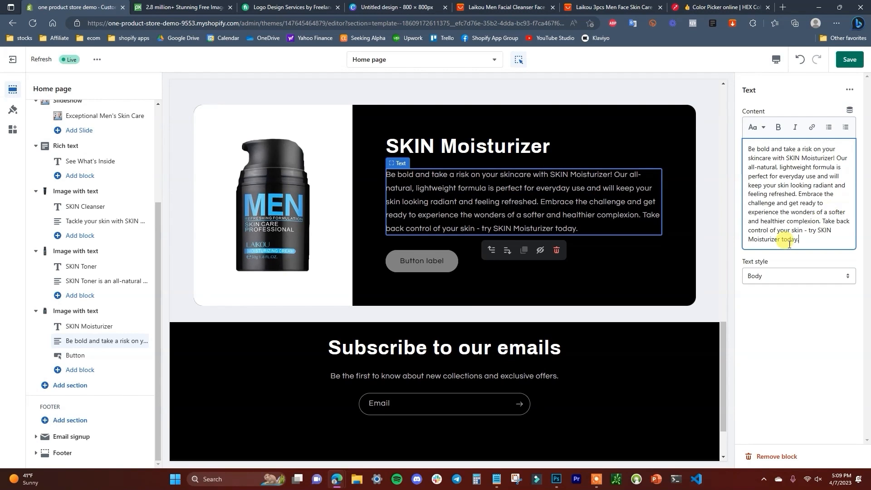
Remove the button block from the SKIN Moisturizer section and save the theme changes
left_click(88, 360)
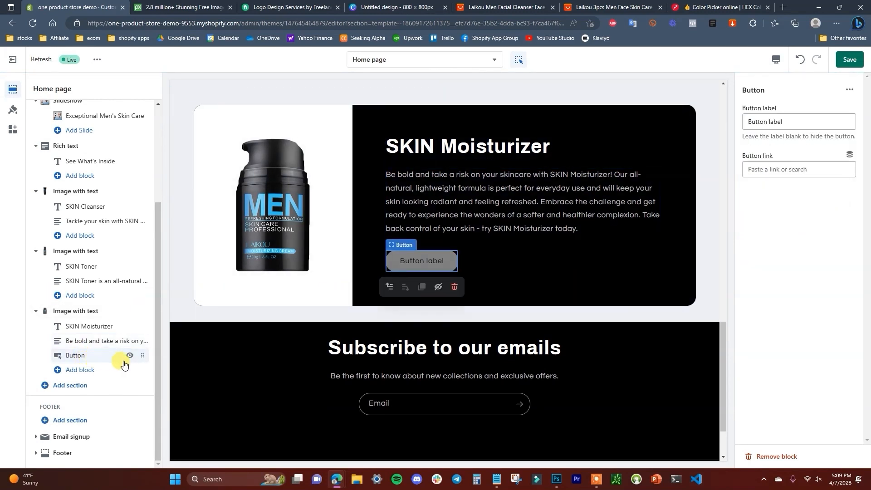
left_click(454, 287)
scroll(639, 331, "up", 4)
left_click(850, 59)
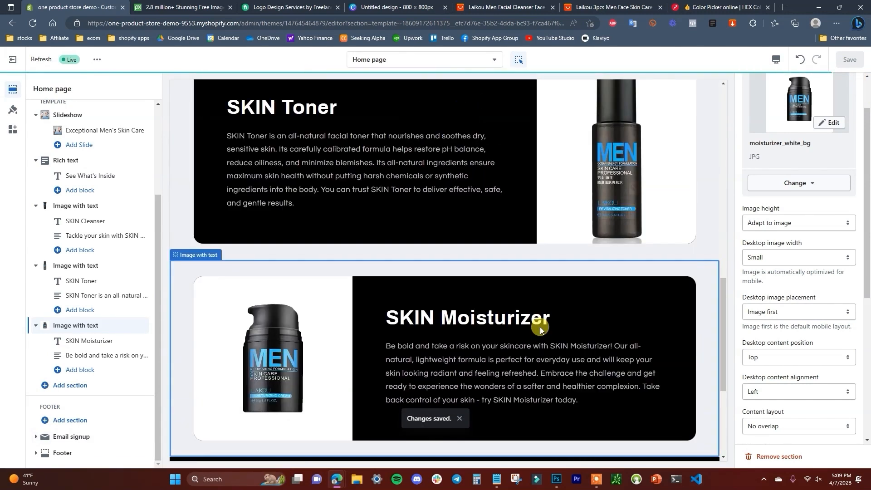
Review the home page preview from the header and slideshow through the SKIN Cleanser, Toner and Moisturizer sections
scroll(638, 315, "up", 7)
scroll(604, 320, "up", 5)
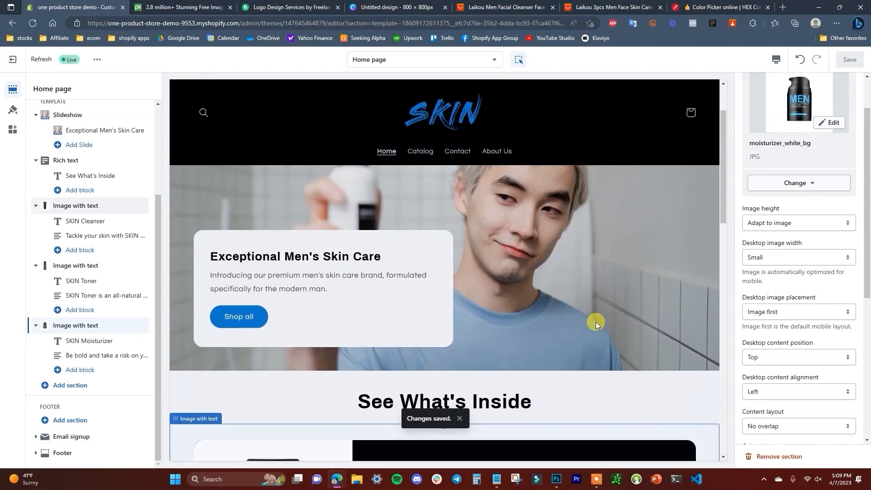
scroll(596, 322, "down", 2)
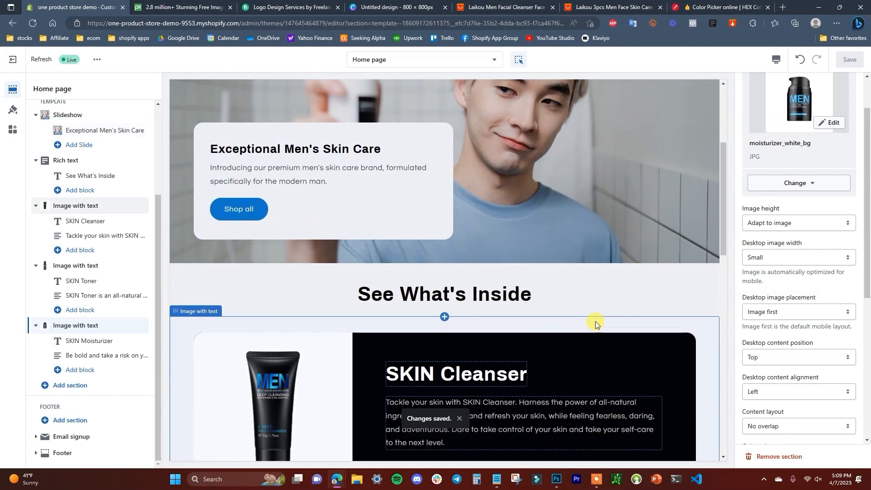
scroll(592, 320, "up", 5)
scroll(592, 322, "down", 2)
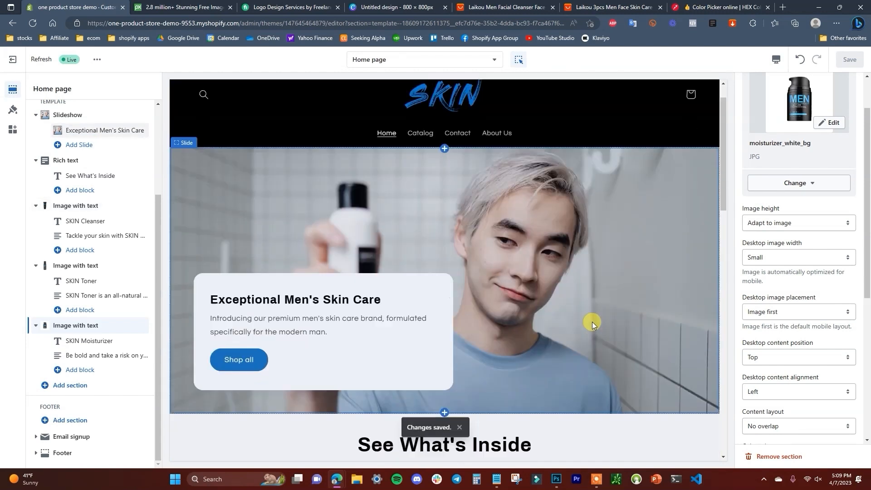
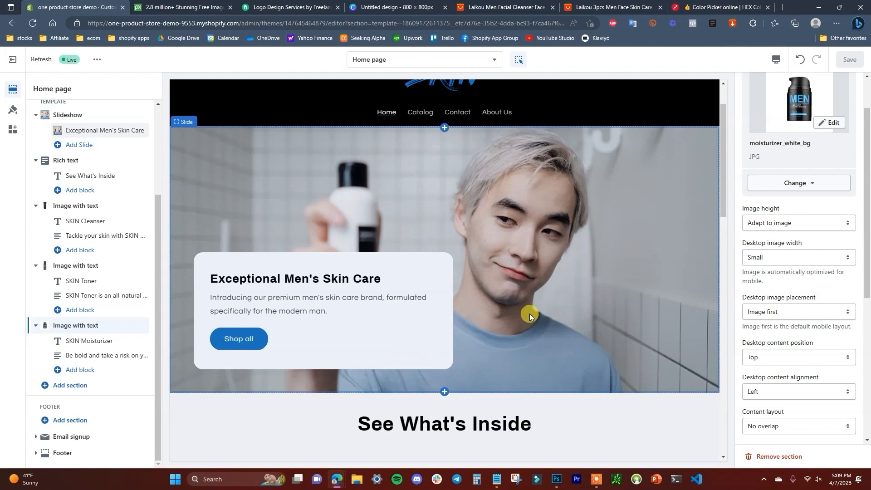
scroll(530, 315, "down", 5)
scroll(566, 310, "up", 2)
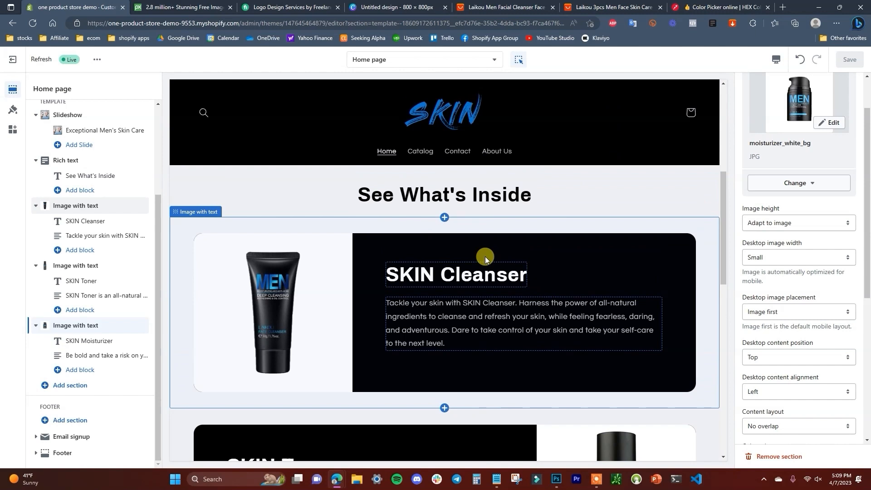
scroll(437, 257, "down", 8)
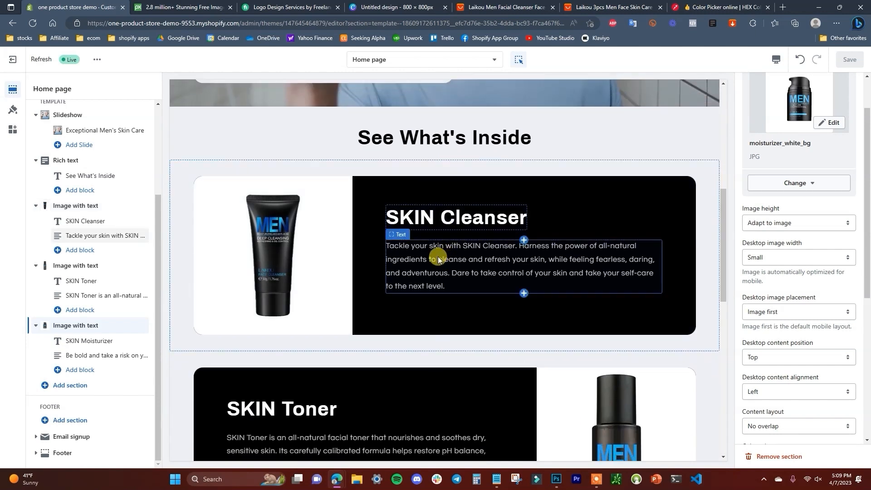
scroll(347, 309, "up", 10)
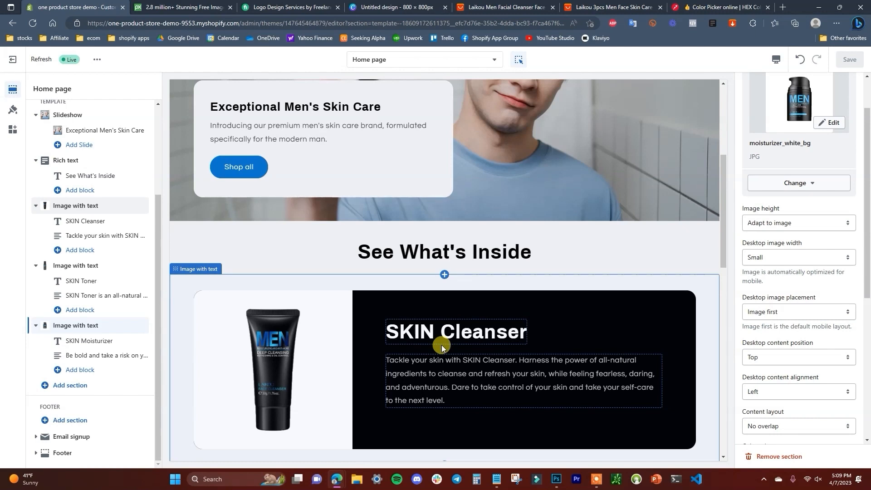
scroll(461, 342, "down", 3)
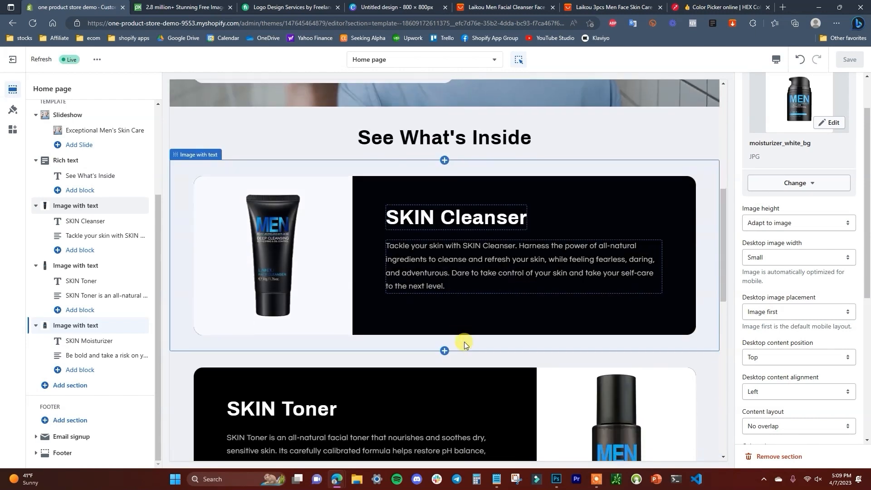
scroll(464, 341, "down", 3)
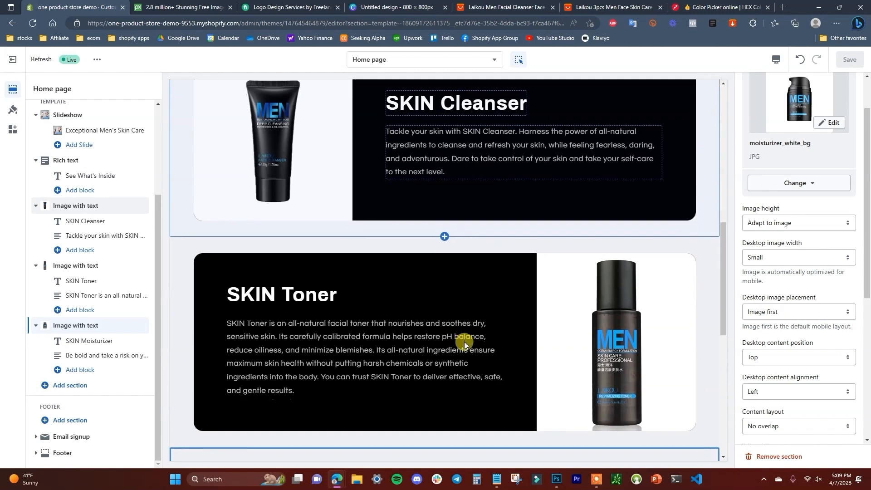
scroll(464, 342, "down", 3)
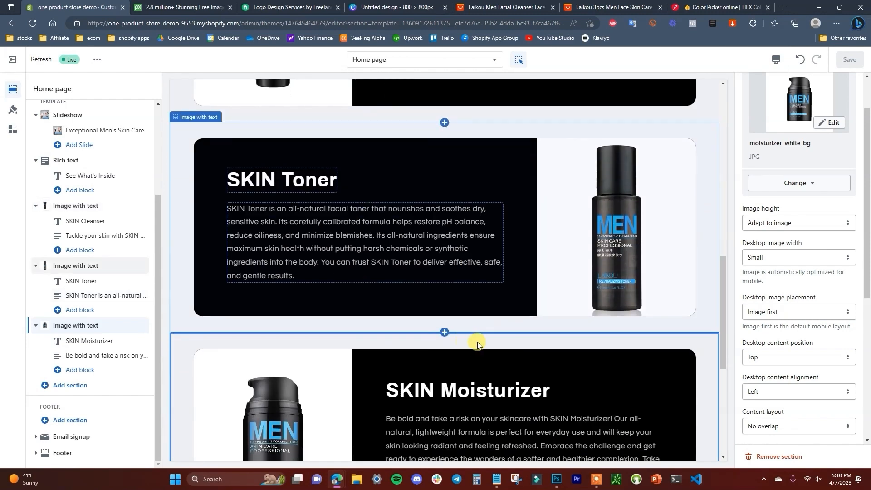
scroll(477, 342, "down", 5)
scroll(486, 132, "up", 8)
scroll(456, 301, "up", 10)
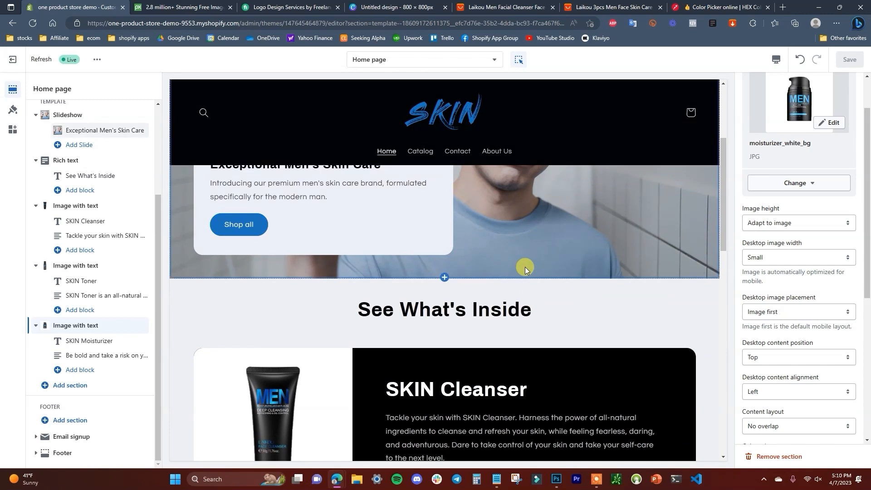
scroll(522, 260, "down", 1)
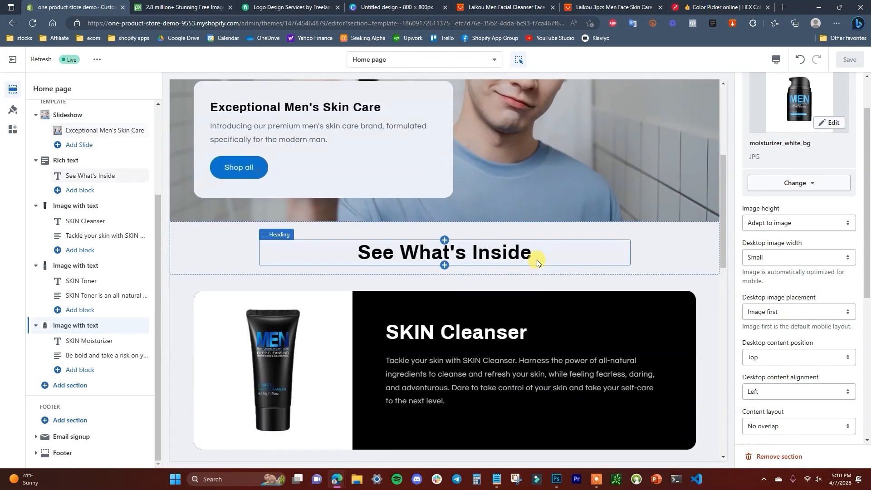
scroll(549, 306, "down", 3)
scroll(551, 301, "down", 9)
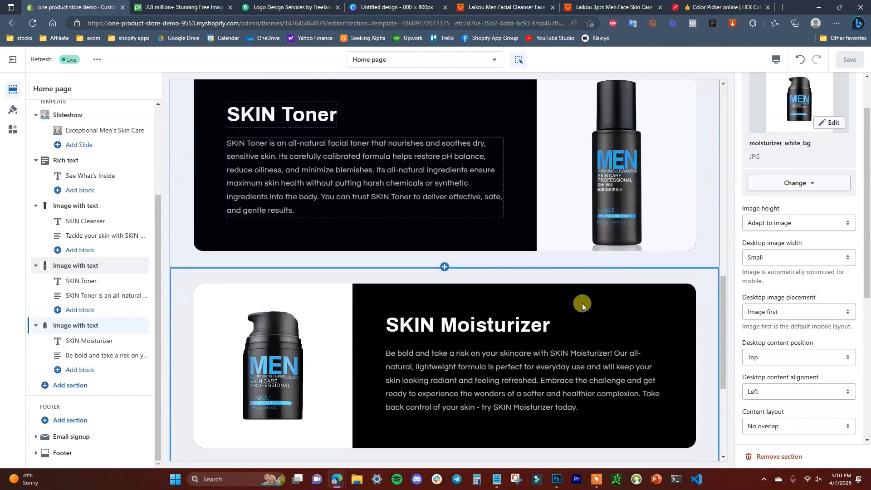
scroll(589, 282, "up", 5)
scroll(589, 282, "down", 5)
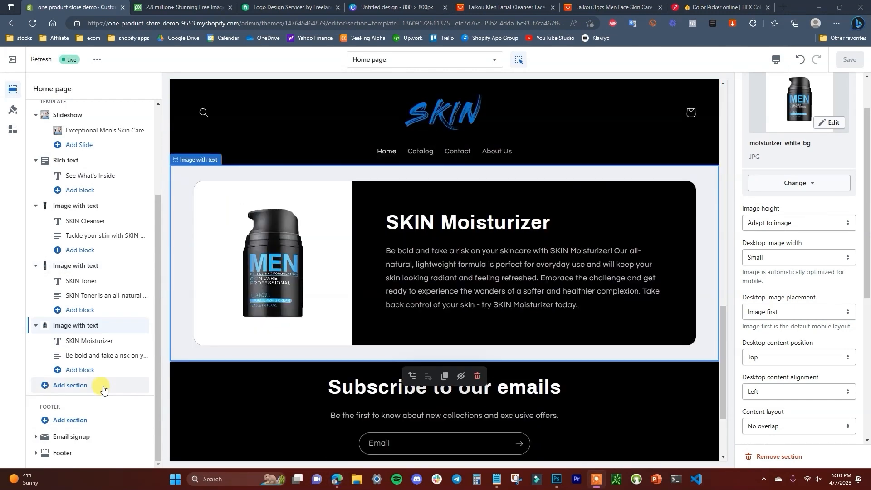
Add a Rich text section after the SKIN Moisturizer section and place the text "Why Choose SKIN?" above its heading
left_click(101, 387)
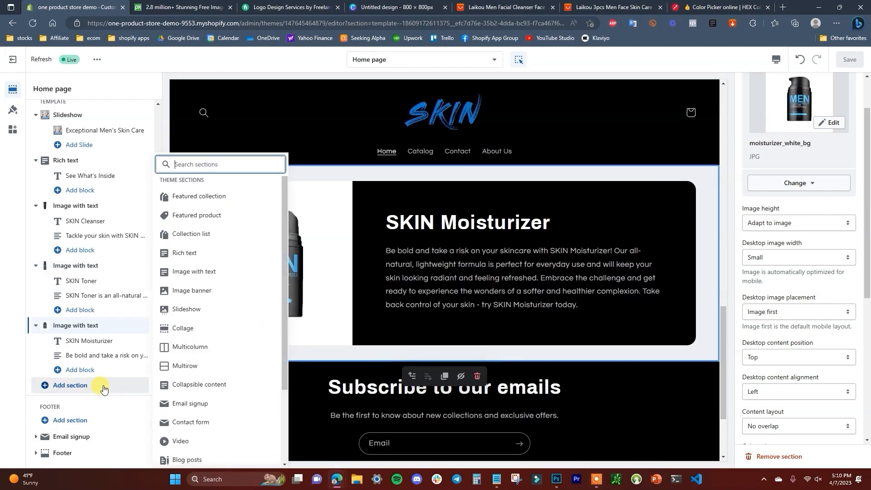
left_click(231, 257)
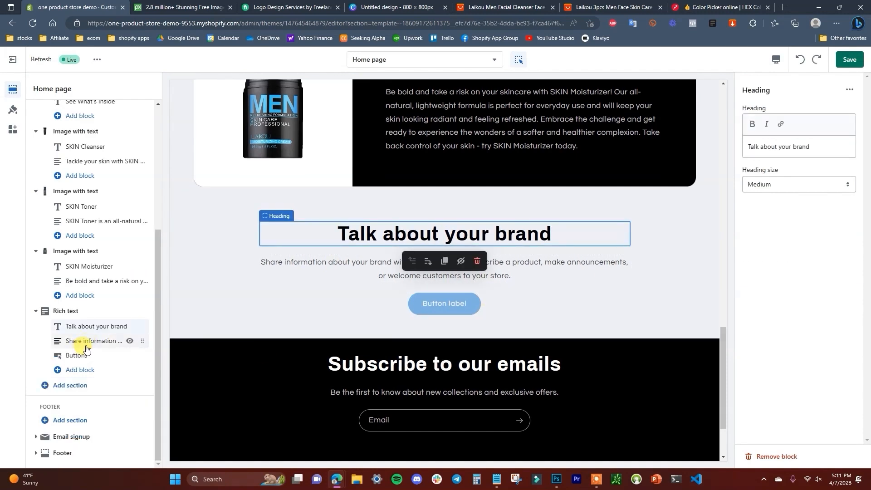
left_click(88, 345)
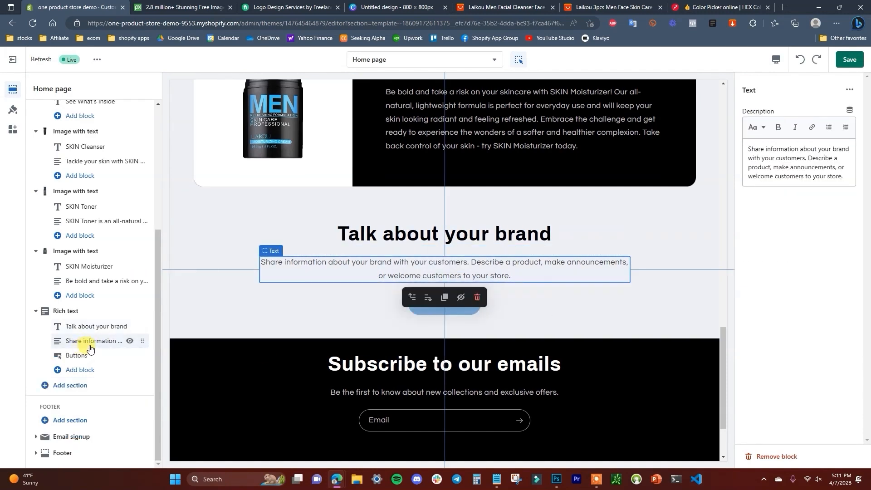
left_click_drag(848, 177, 746, 142)
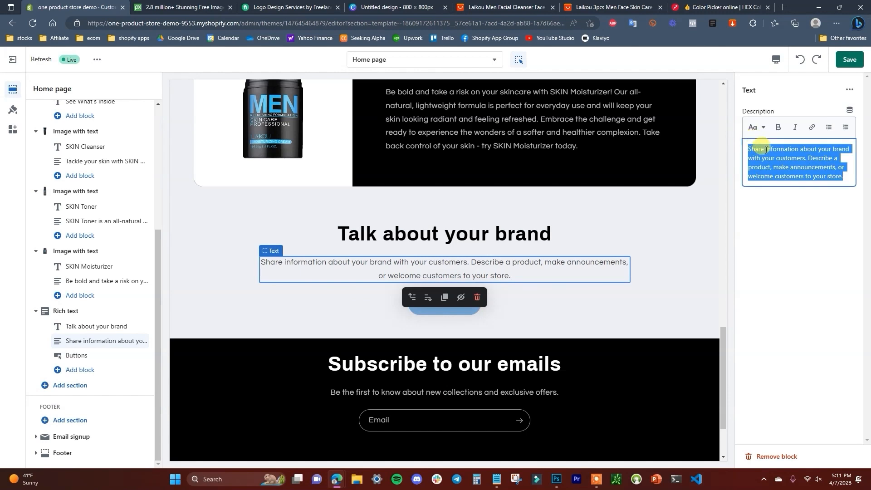
key("ctrl+v")
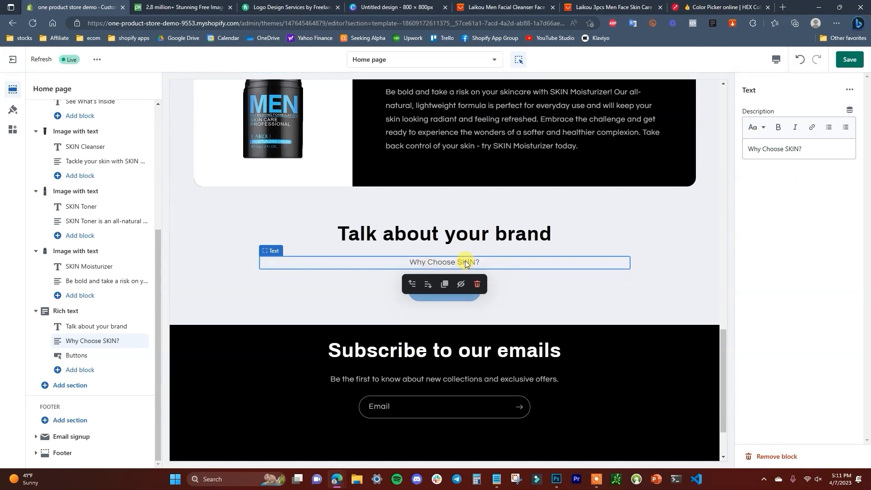
left_click_drag(143, 343, 141, 327)
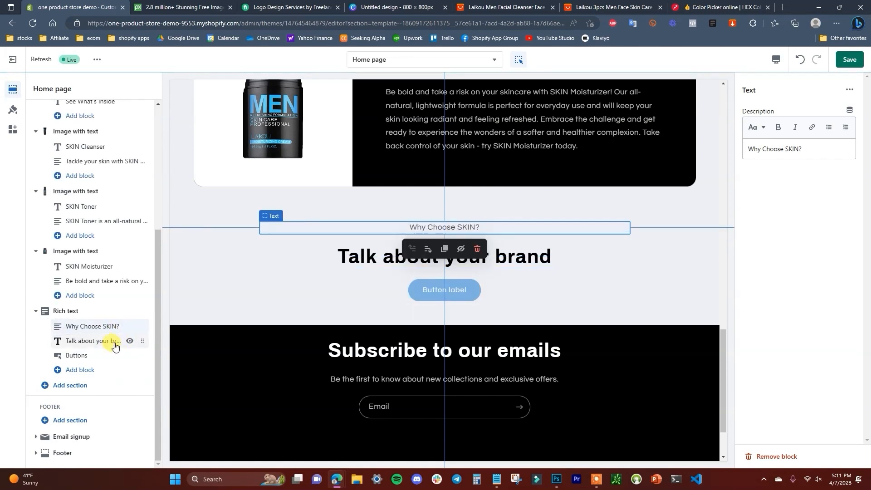
Remove the new Rich text section's button block and set its heading to "SKIN makes the best men's skin care products on the market for an affordable price."
left_click(86, 355)
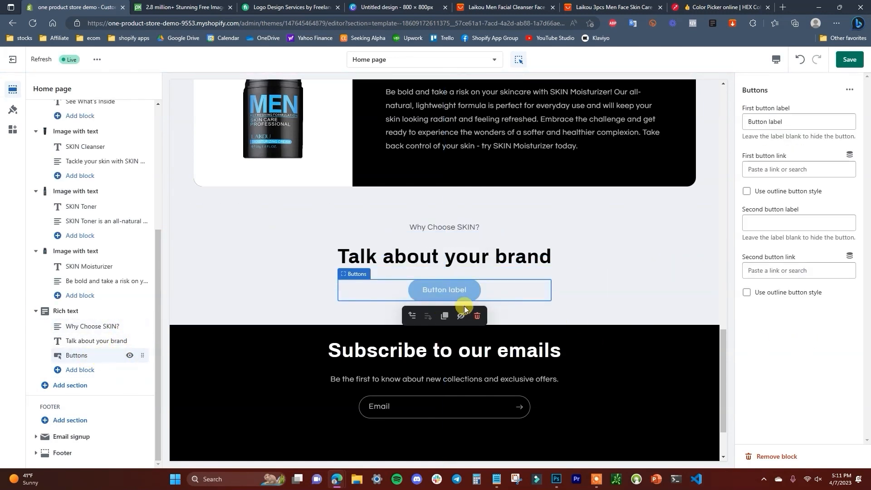
left_click(475, 318)
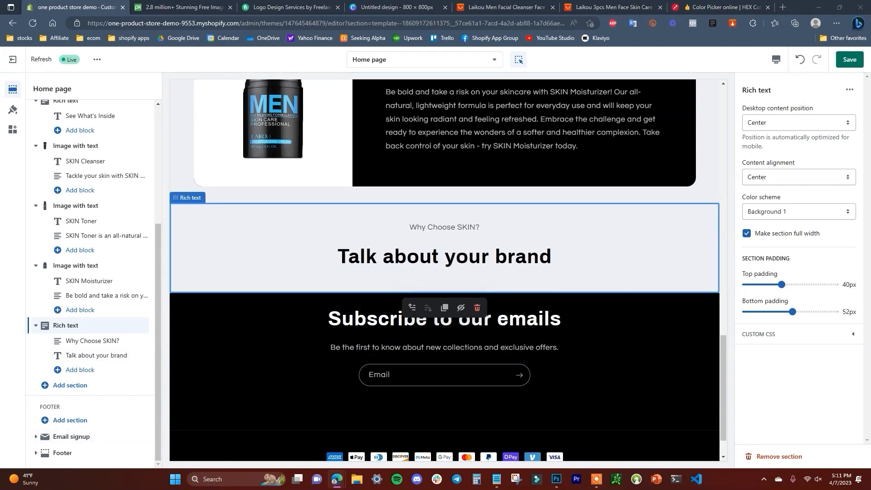
left_click(96, 356)
triple_click(816, 149)
key("ctrl+v")
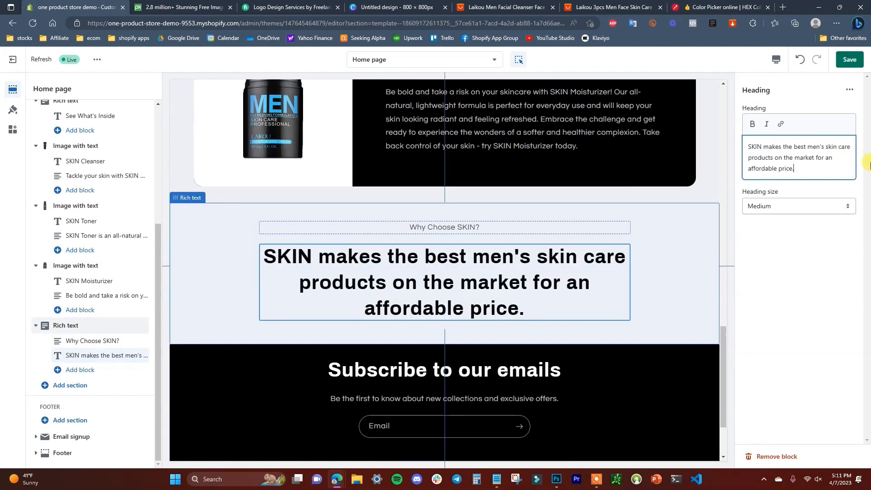
left_click(120, 357)
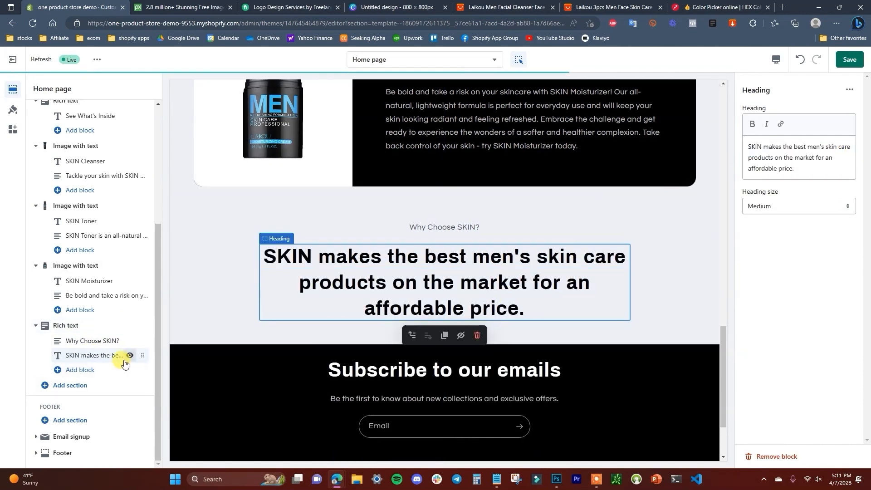
Set the "Why Choose SKIN?" Rich text section's color scheme to Accent 2 and save the home page
left_click(87, 325)
left_click(830, 214)
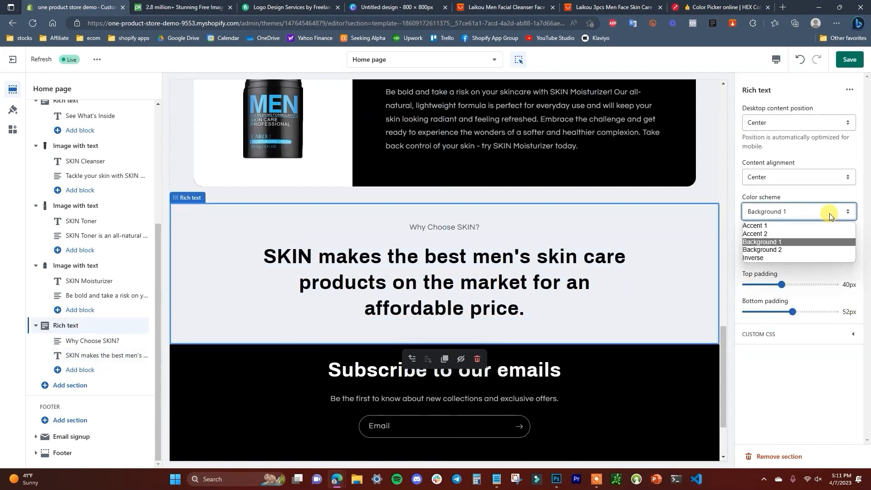
left_click(812, 249)
left_click(812, 212)
left_click(772, 238)
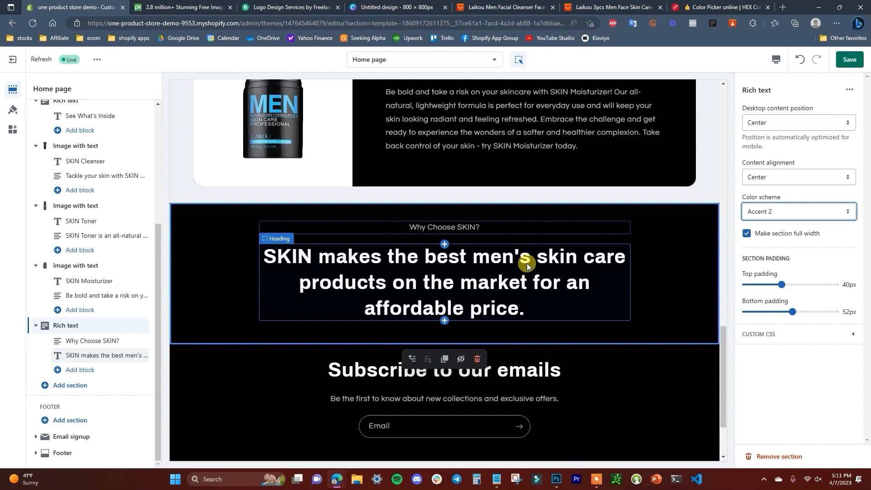
scroll(544, 288, "down", 1)
scroll(622, 268, "up", 2)
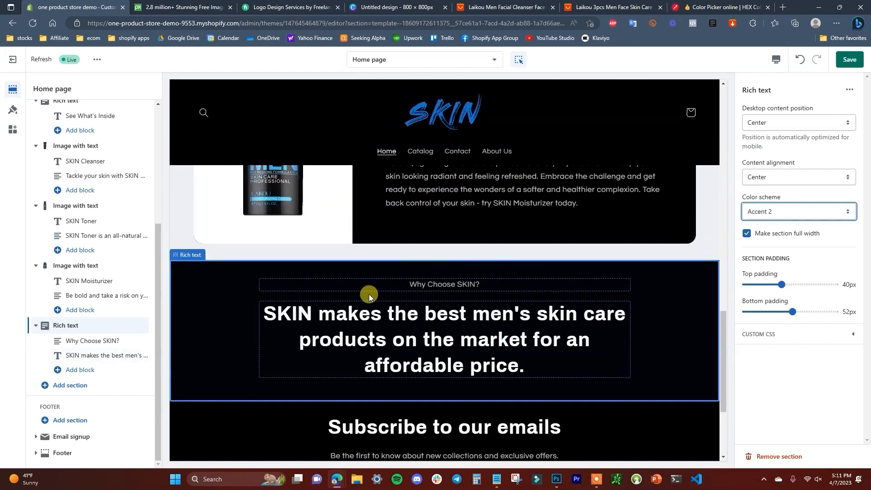
scroll(442, 273, "down", 1)
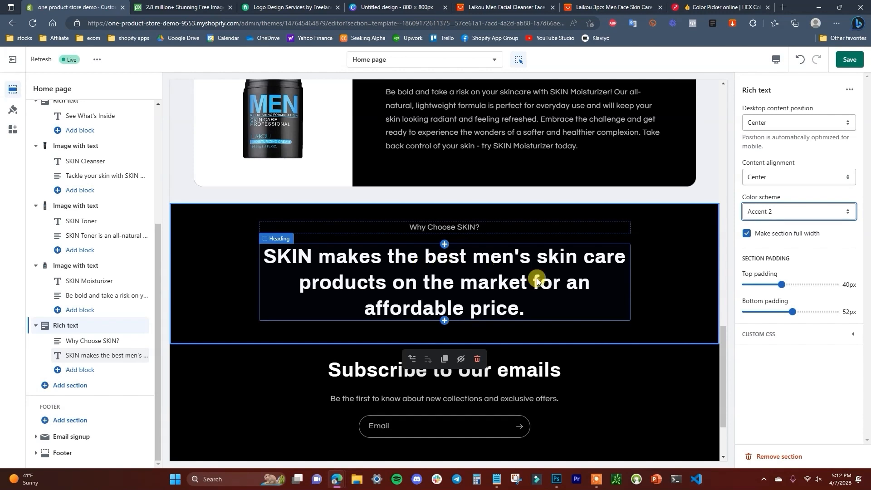
scroll(463, 291, "down", 1)
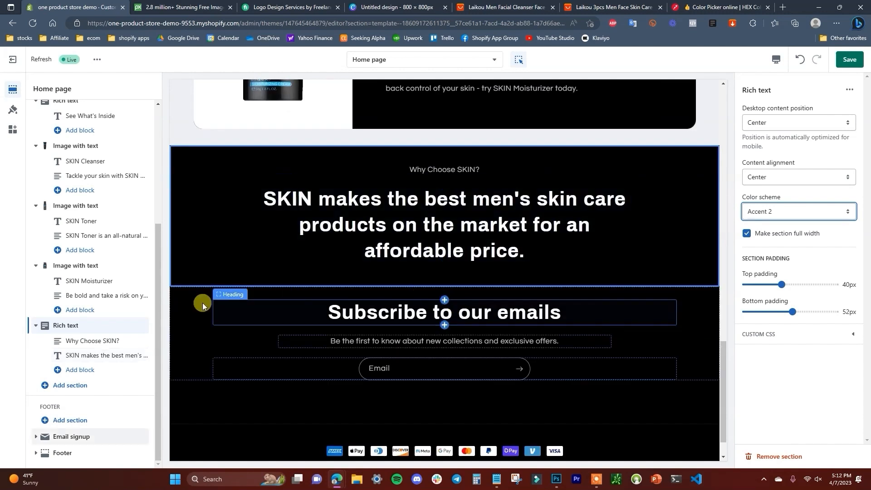
scroll(223, 312, "up", 1)
key("ctrl+s")
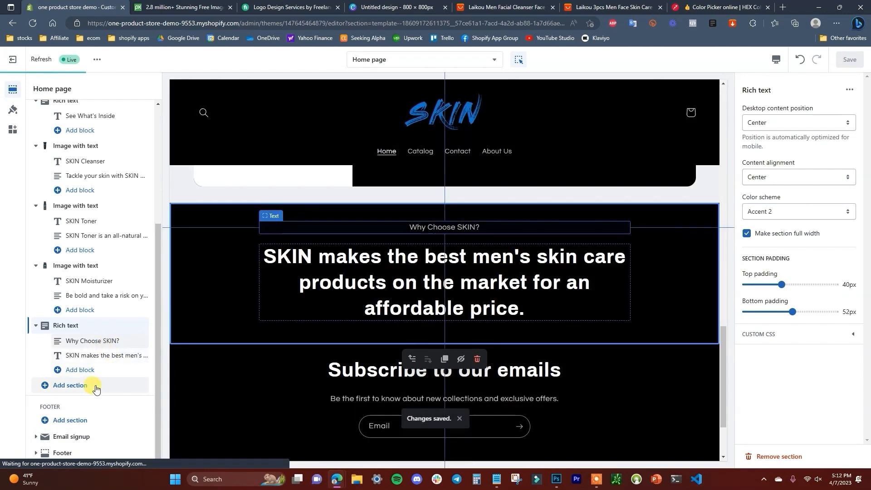
Add a Multicolumn section after the Rich text section, set it to 4 columns on desktop and add a fourth column
left_click(93, 386)
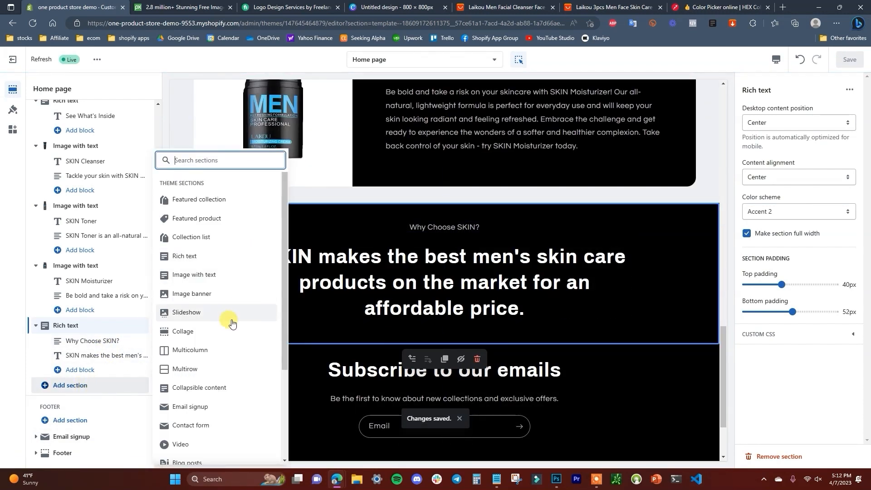
left_click(226, 351)
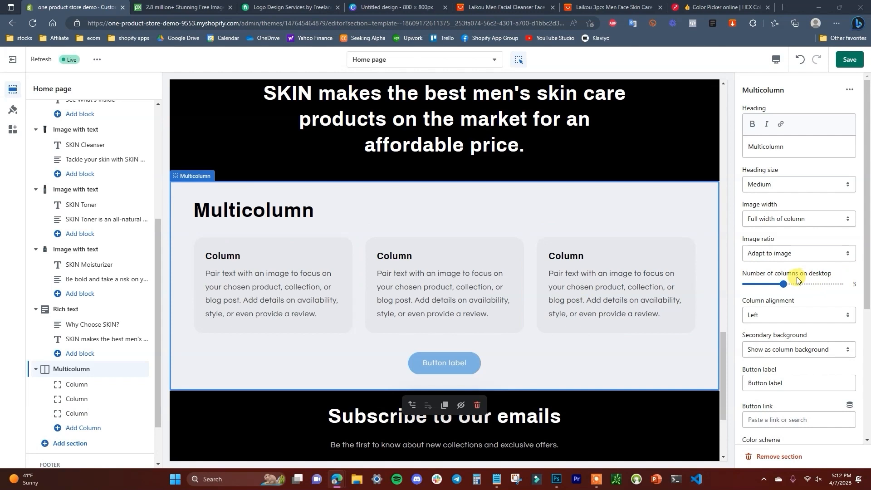
left_click_drag(783, 281, 802, 284)
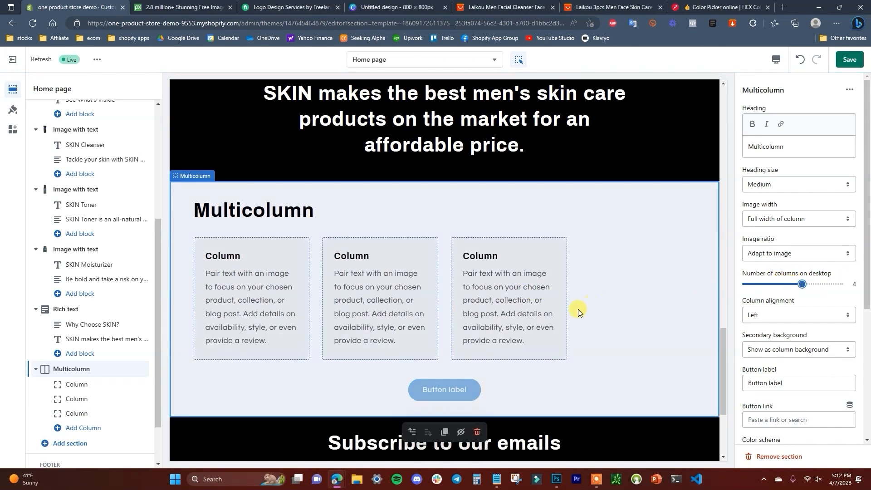
left_click(83, 428)
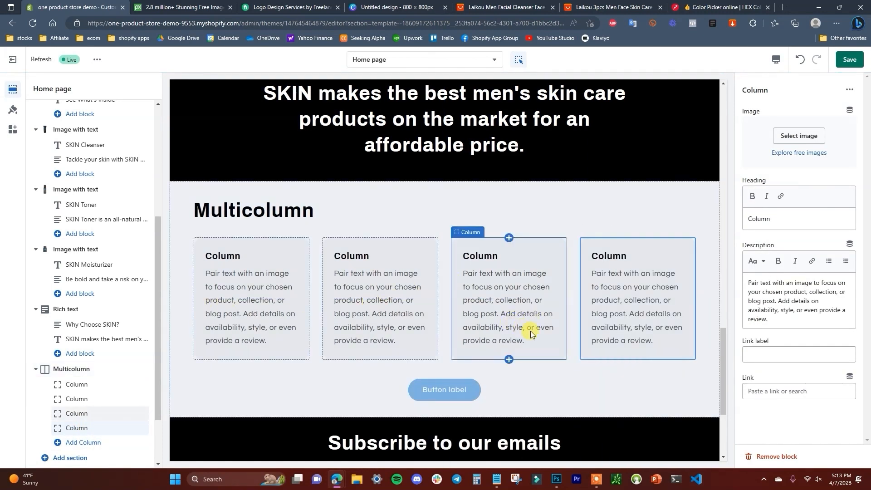
Set the first column's image in the Multicolumn section to the no-preservatives PNG
left_click(84, 386)
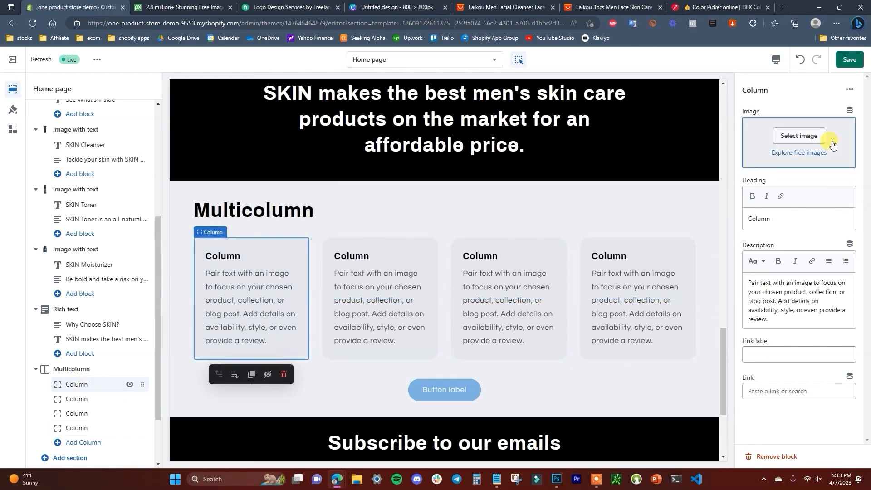
left_click(799, 136)
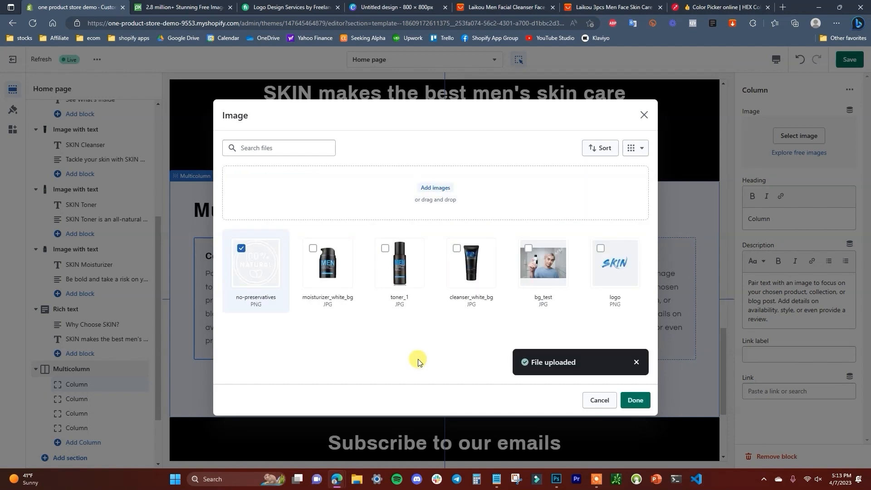
left_click(628, 400)
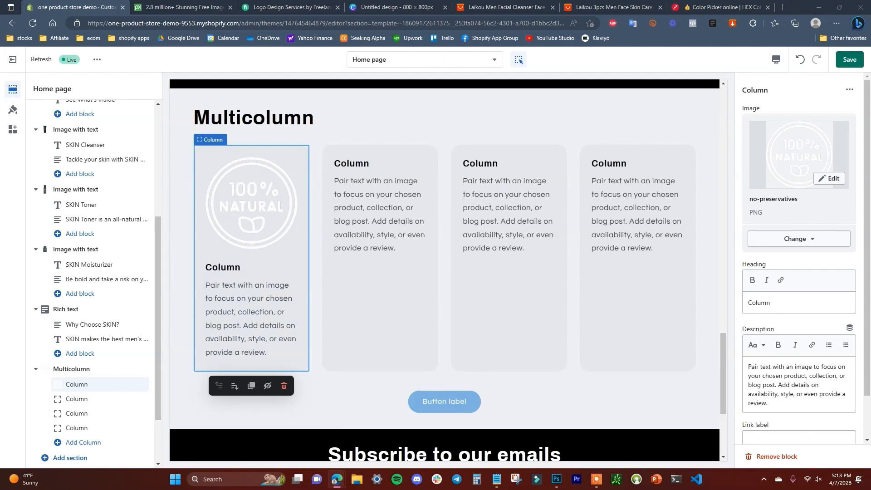
Set the first column's heading to "All Natural Ingredients" and clear its description
double_click(765, 303)
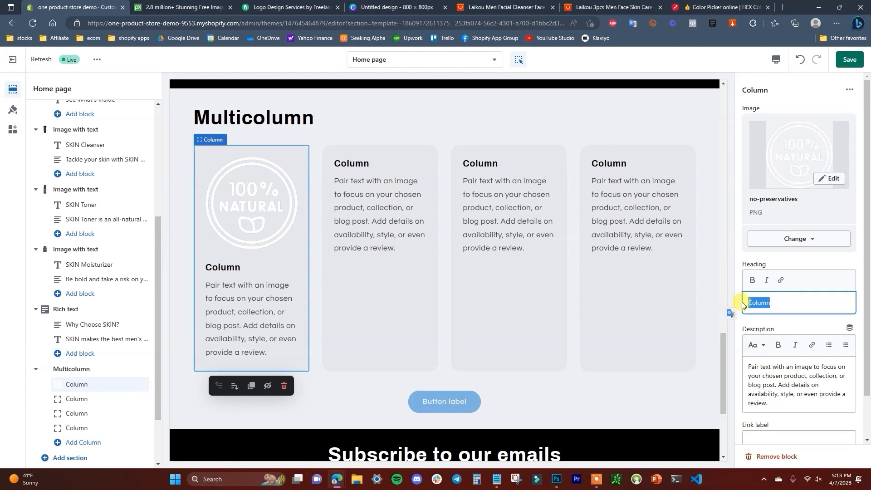
key("ctrl+v")
left_click_drag(772, 403, 740, 366)
key("BackSpace")
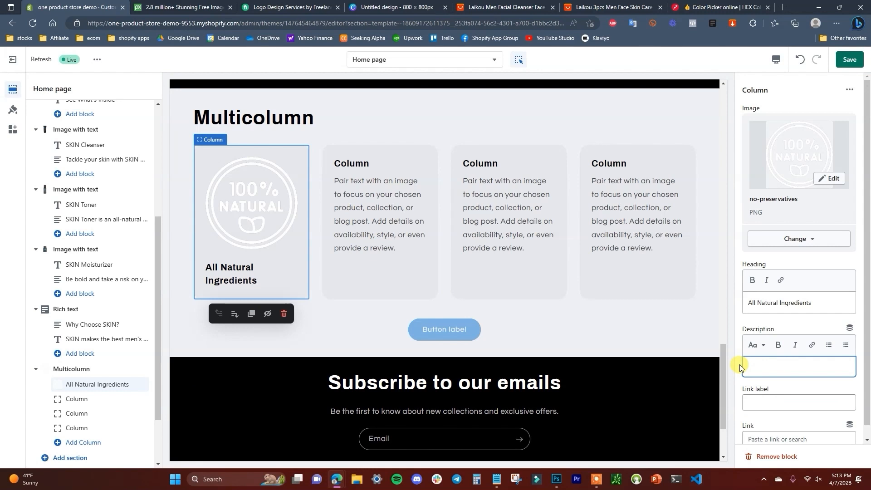
Set the Multicolumn section's column alignment to Center and its color scheme to Accent 2
left_click(71, 370)
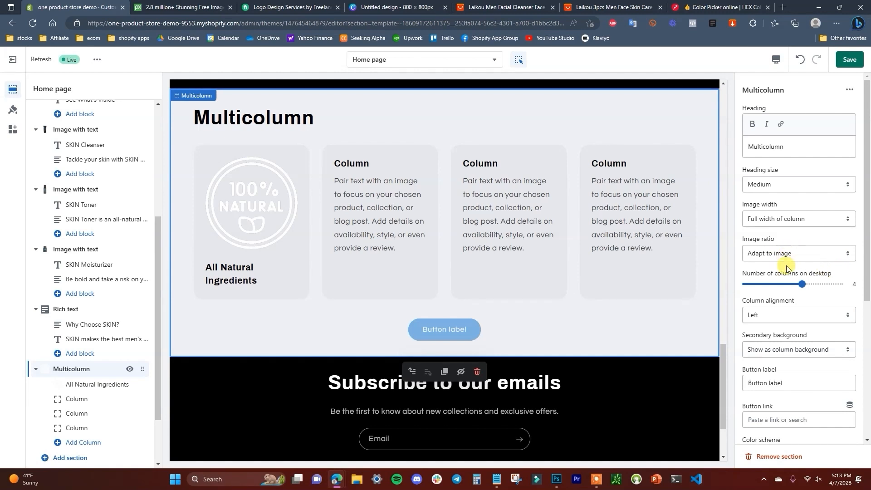
left_click(841, 315)
left_click(799, 330)
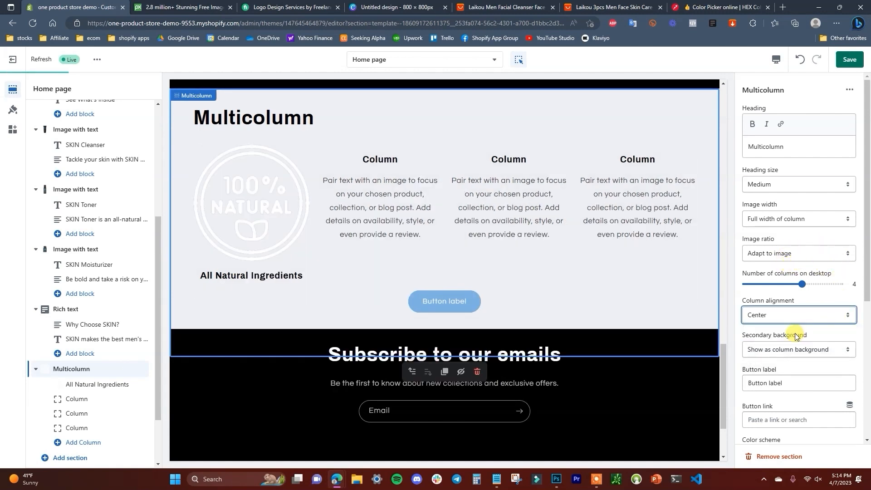
scroll(835, 354, "down", 3)
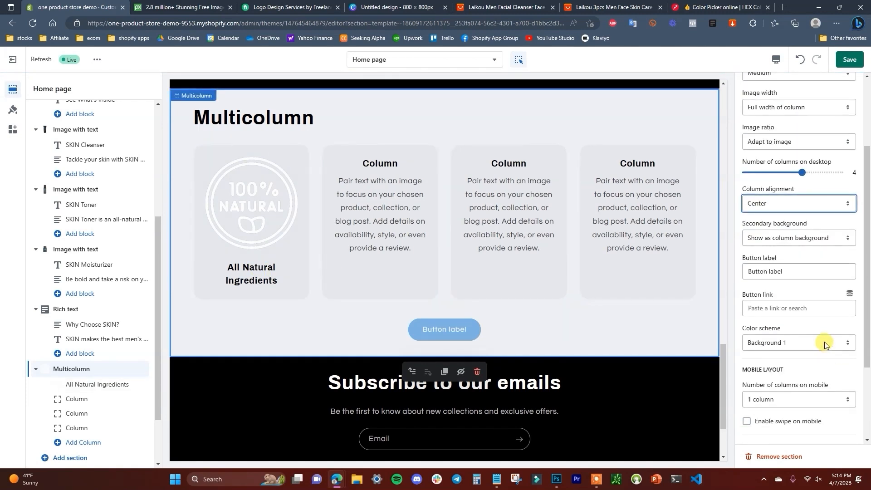
left_click(825, 343)
left_click(792, 362)
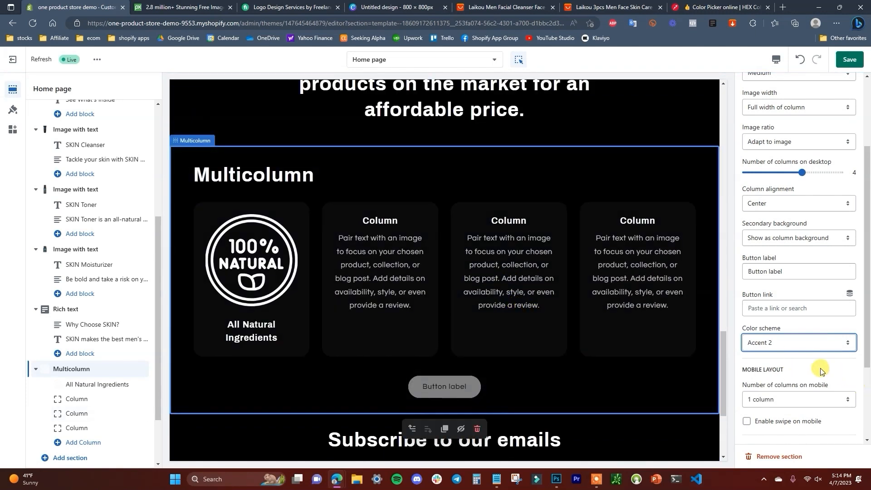
Set the Multicolumn section's image width to Half width of column and save the home page
scroll(820, 369, "up", 3)
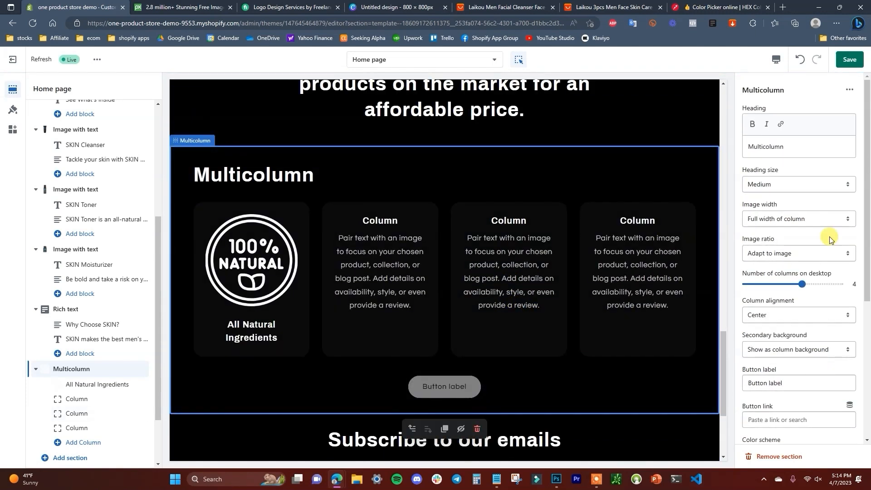
left_click(838, 223)
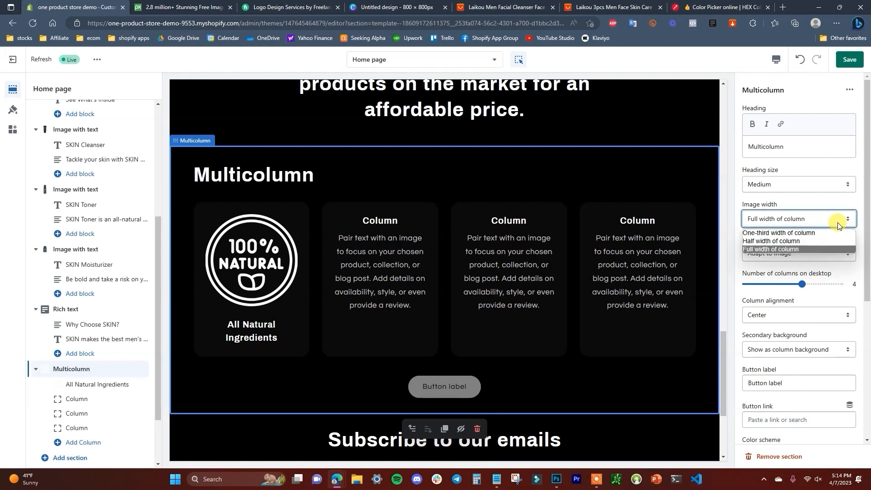
left_click(831, 234)
left_click(829, 224)
left_click(824, 235)
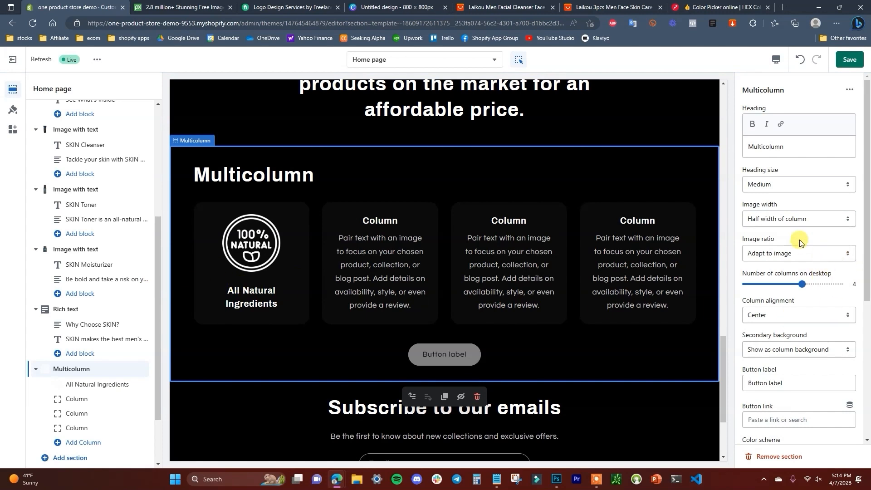
left_click(847, 60)
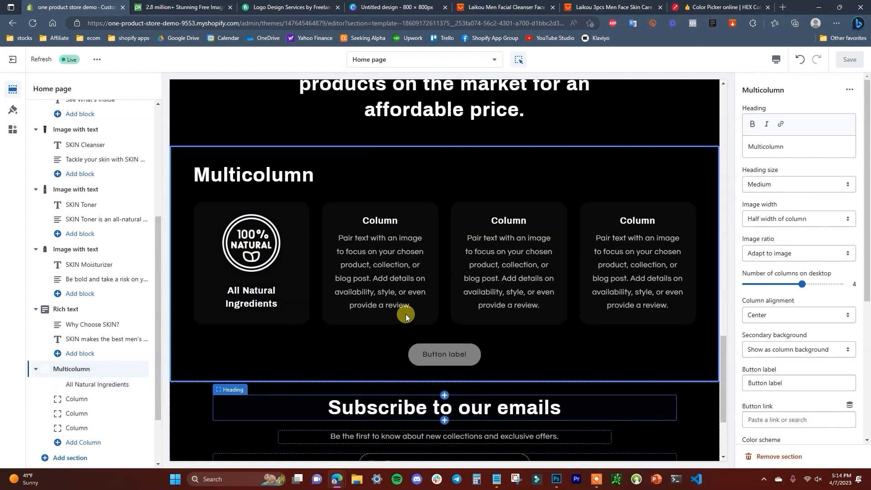
Open the settings of the Multicolumn section's second column
left_click(72, 399)
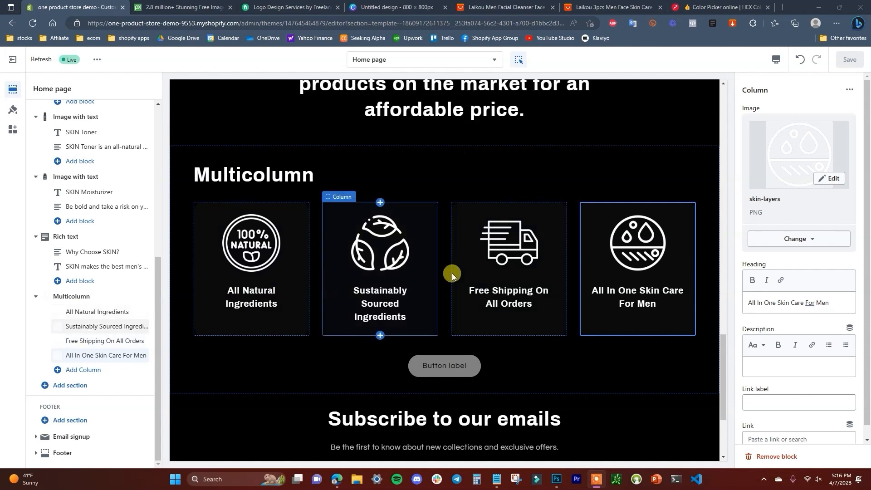
Clear the Multicolumn section's heading and its button label
scroll(338, 268, "up", 1)
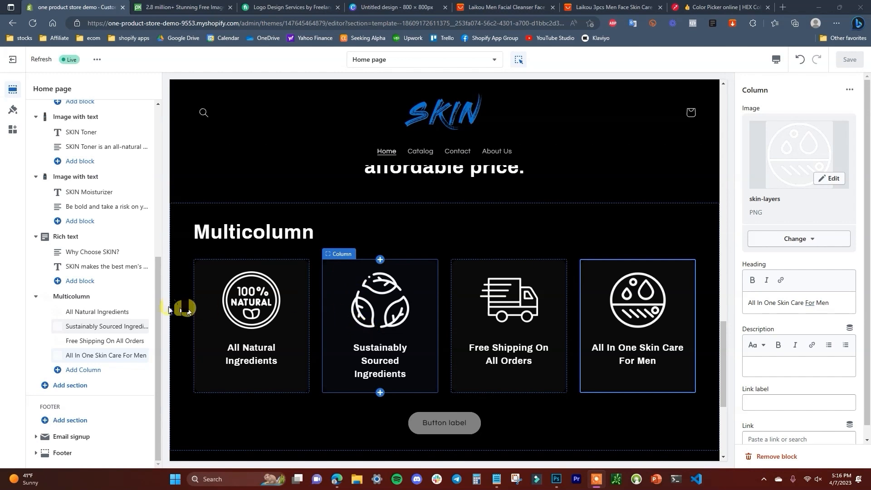
left_click(71, 296)
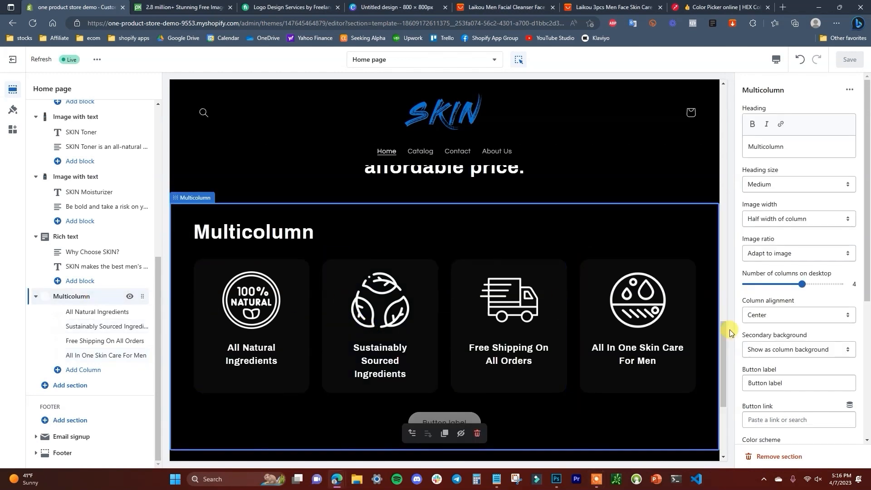
double_click(768, 147)
key("BackSpace")
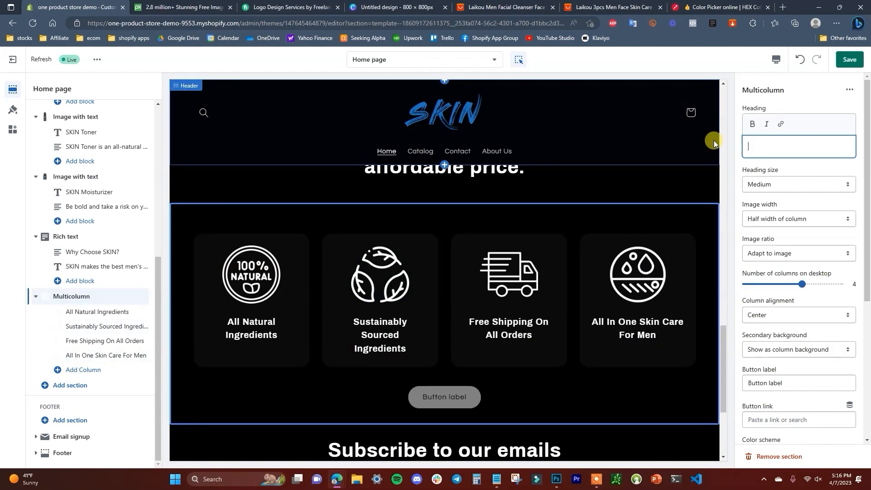
scroll(817, 300, "down", 2)
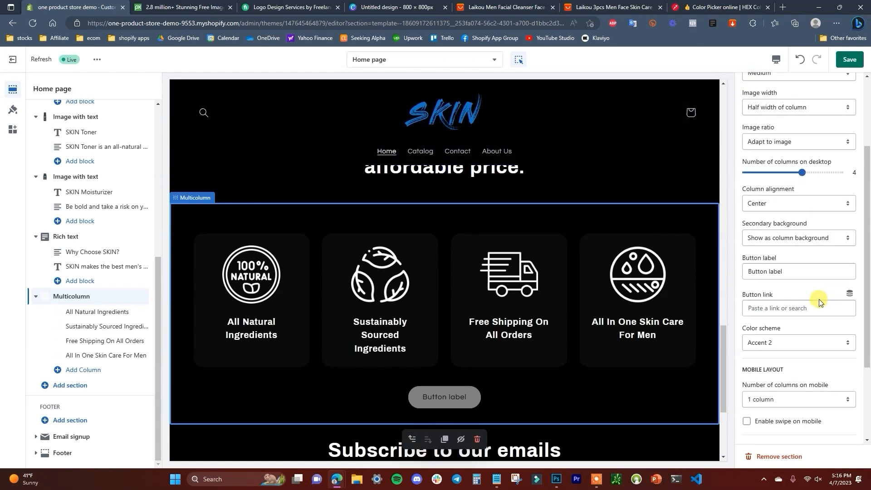
triple_click(802, 272)
key("BackSpace")
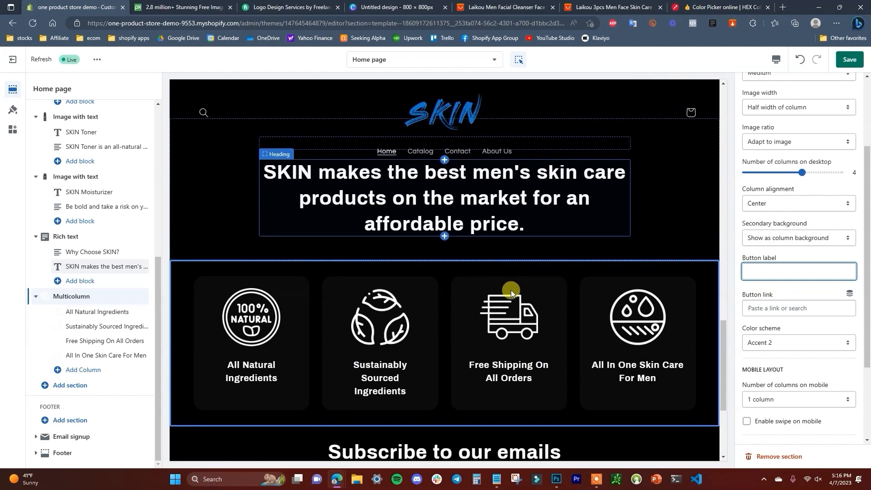
Set the Multicolumn section's secondary background to None and save the home page
left_click(806, 246)
left_click(817, 252)
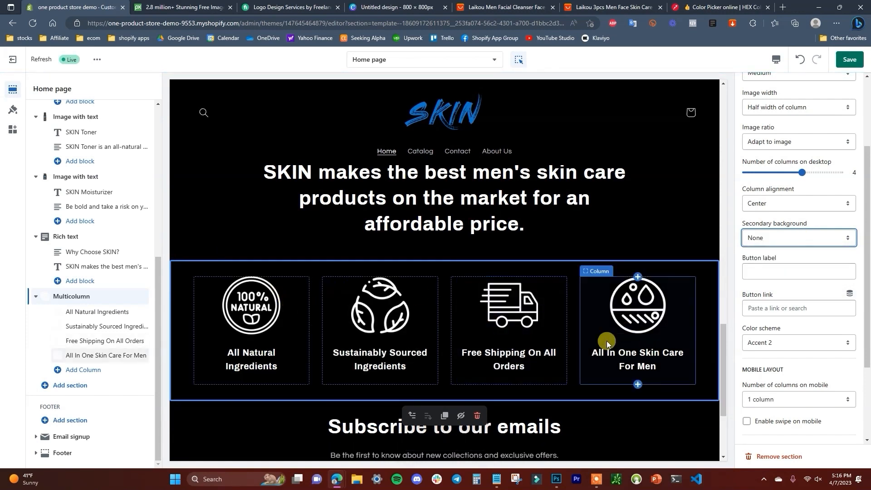
scroll(563, 366, "up", 1)
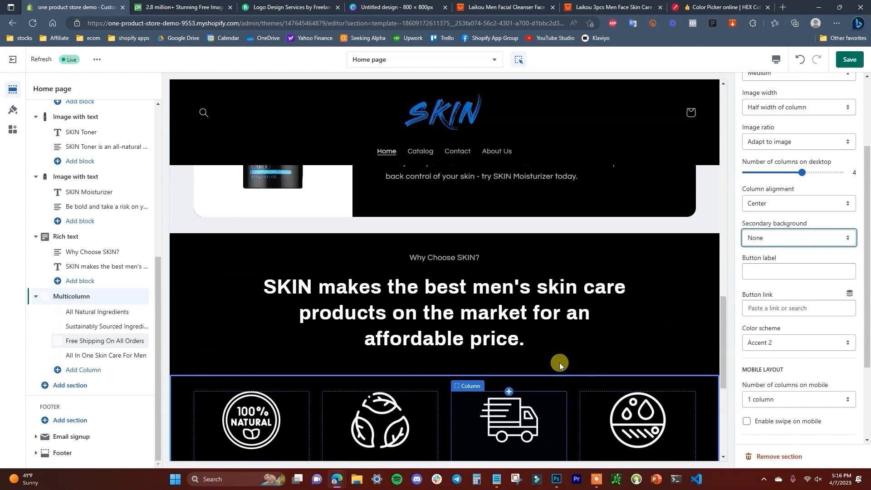
key("ctrl+s")
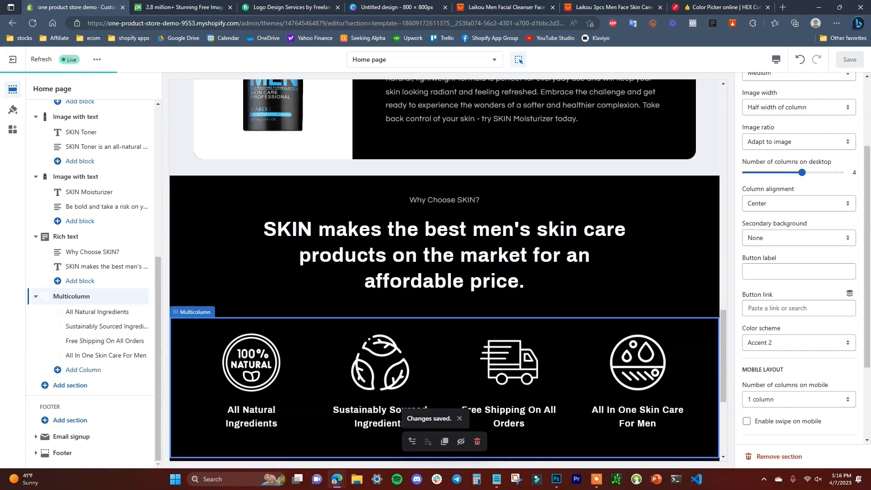
Add a Featured product section after the Multicolumn section
scroll(499, 298, "down", 2)
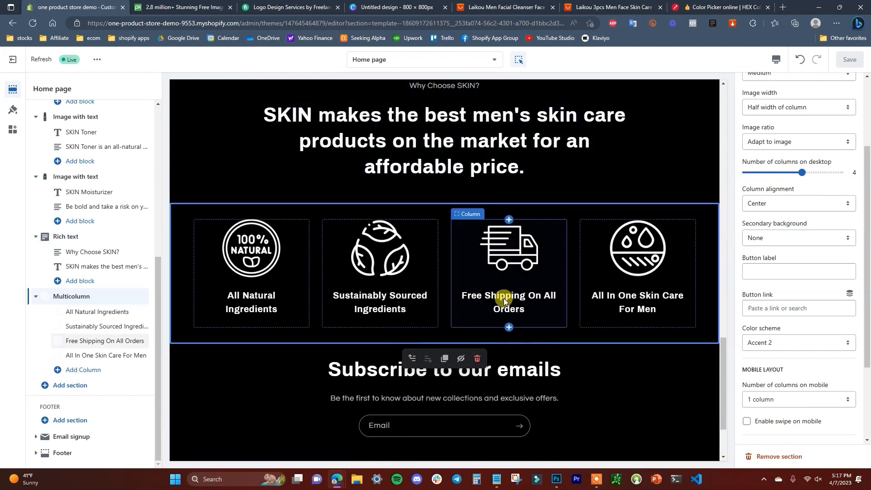
scroll(192, 307, "up", 1)
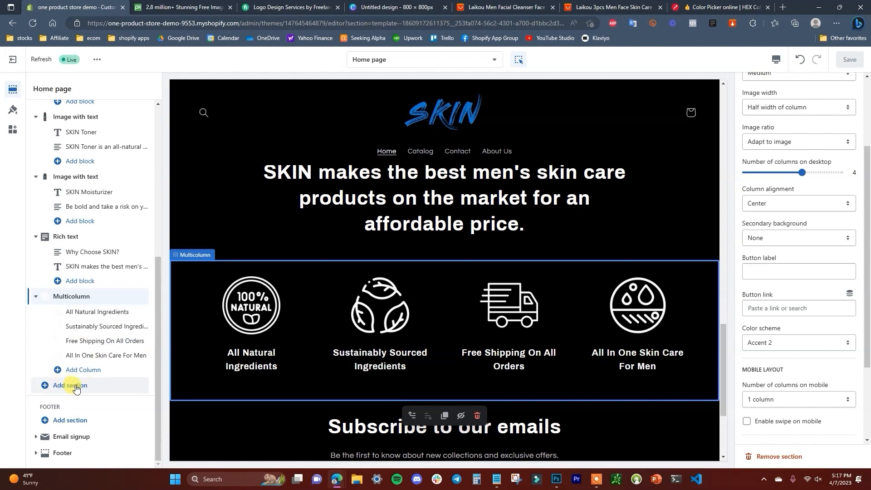
left_click(70, 385)
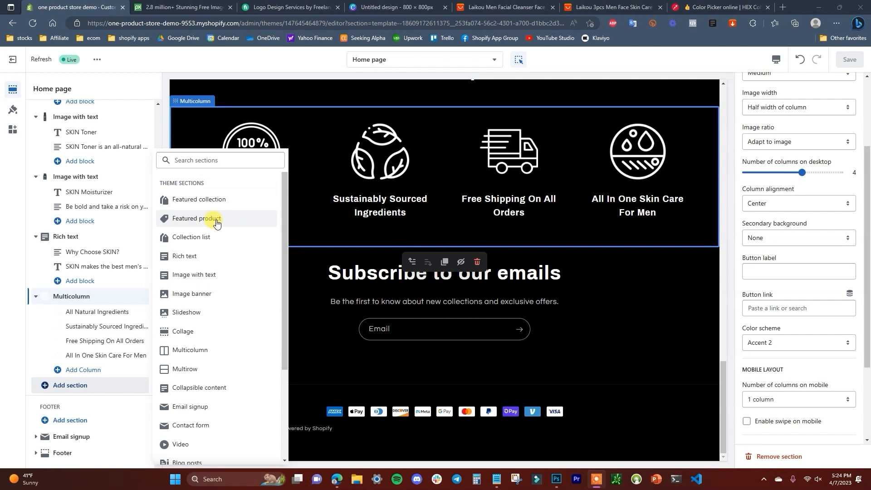
left_click(217, 223)
Choose SKIN 3in1 Facial Care Bundle as the featured product and save the home page
left_click(805, 124)
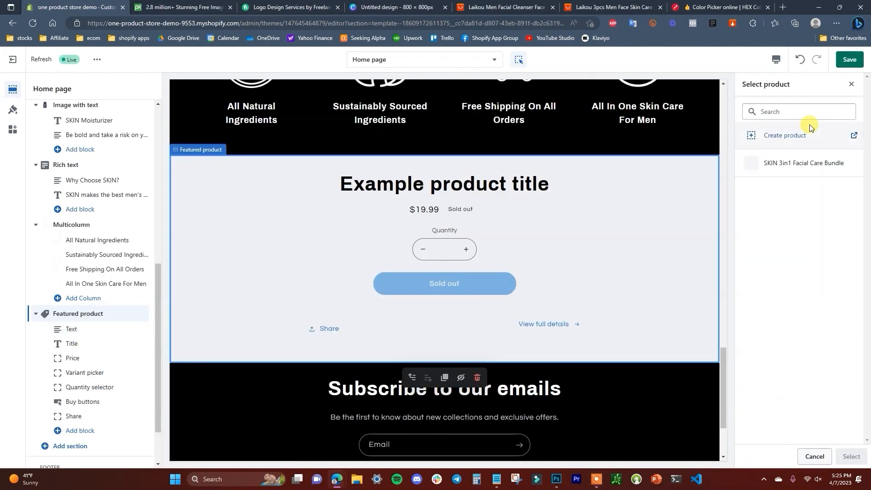
left_click(840, 164)
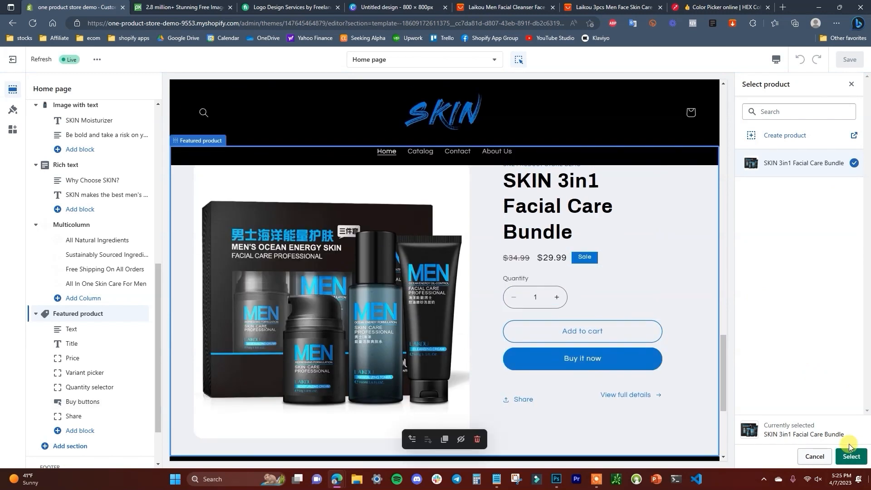
left_click(850, 457)
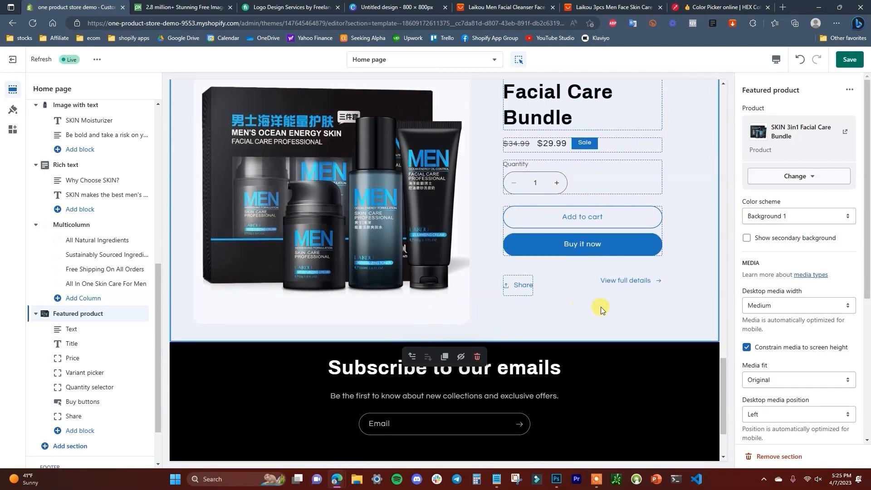
left_click(848, 61)
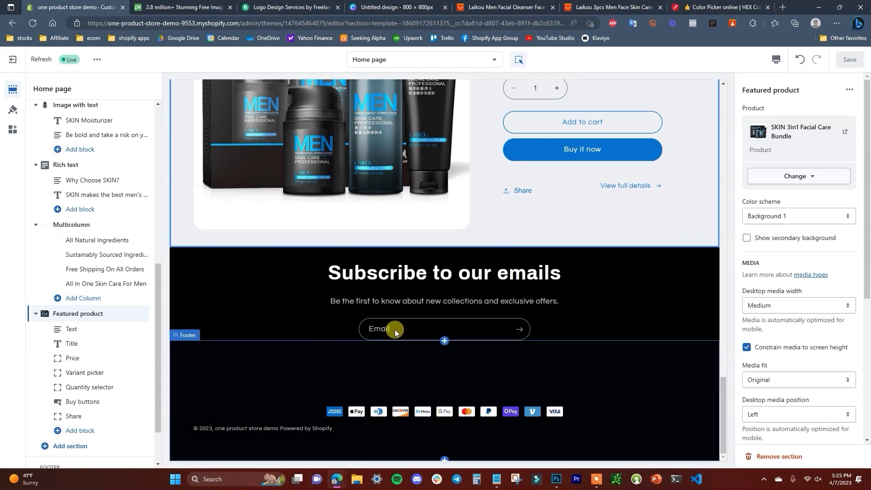
Change the footer Email signup heading to "Subscribe to get 10% off" and remove its subheading
left_click(497, 275)
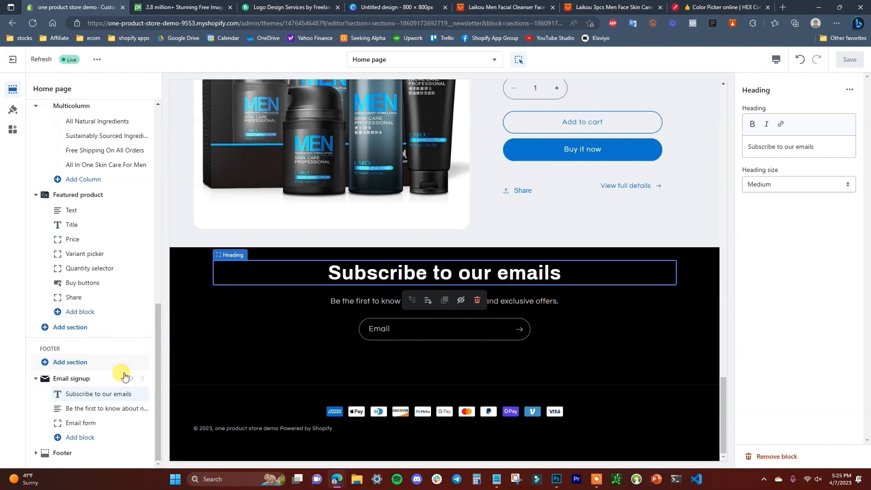
left_click(796, 149)
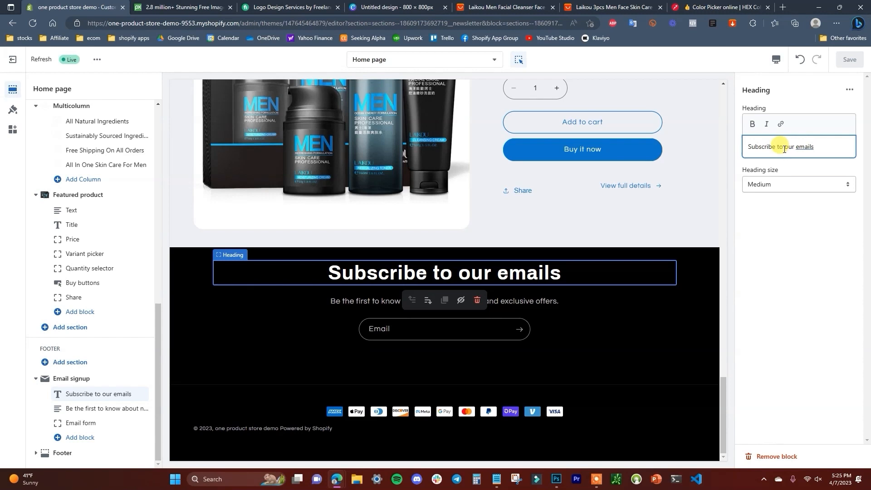
left_click_drag(778, 150, 867, 153)
type("to get 10% off")
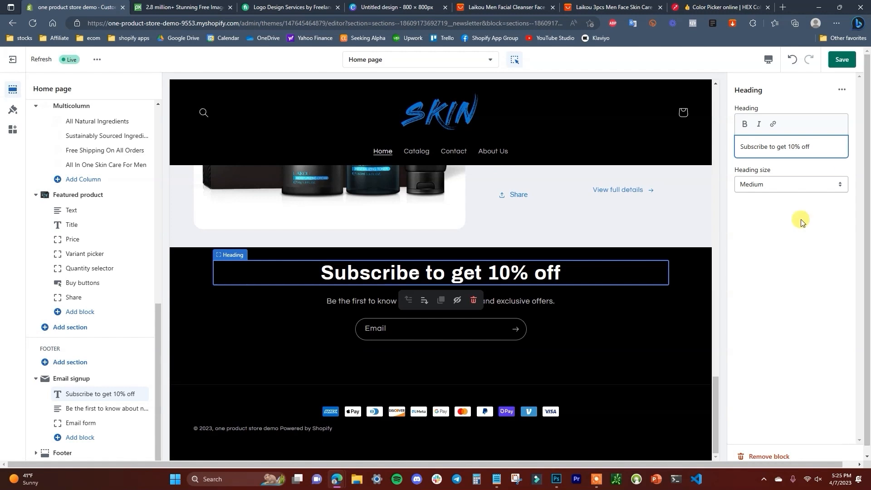
left_click(787, 245)
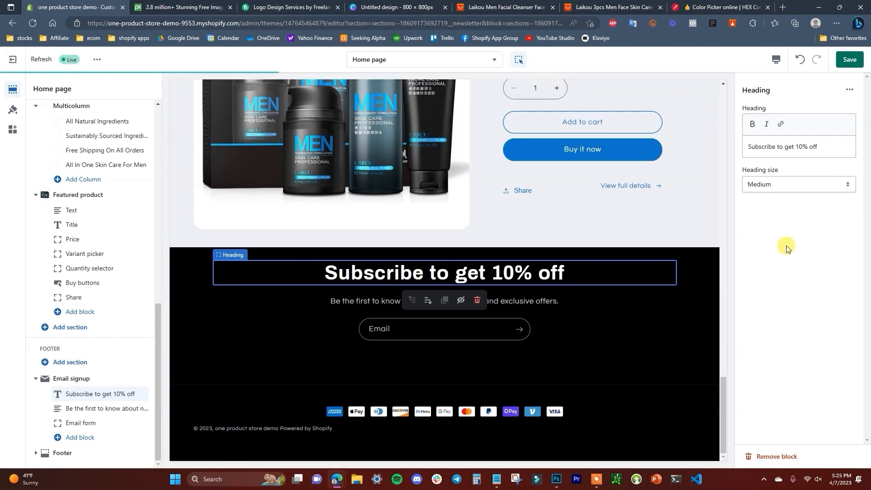
left_click(540, 302)
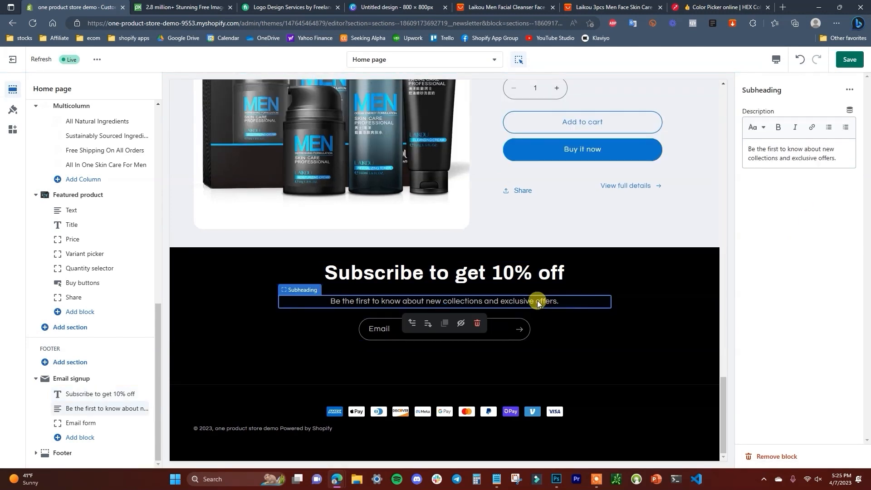
left_click(478, 323)
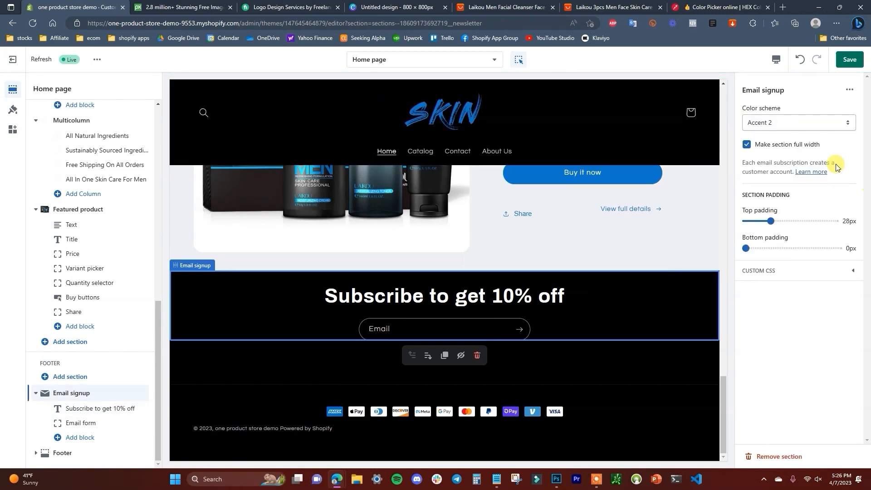
Set the Email signup heading size to Small and save the home page
left_click(443, 296)
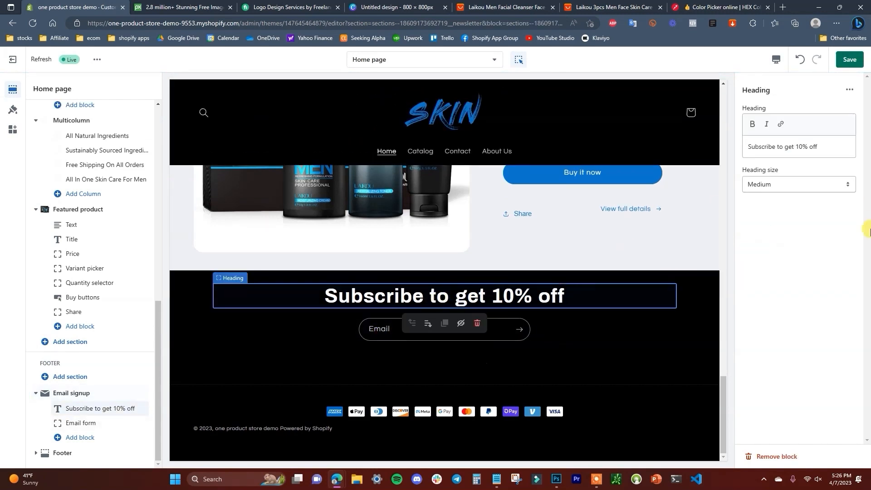
left_click(832, 185)
left_click(814, 198)
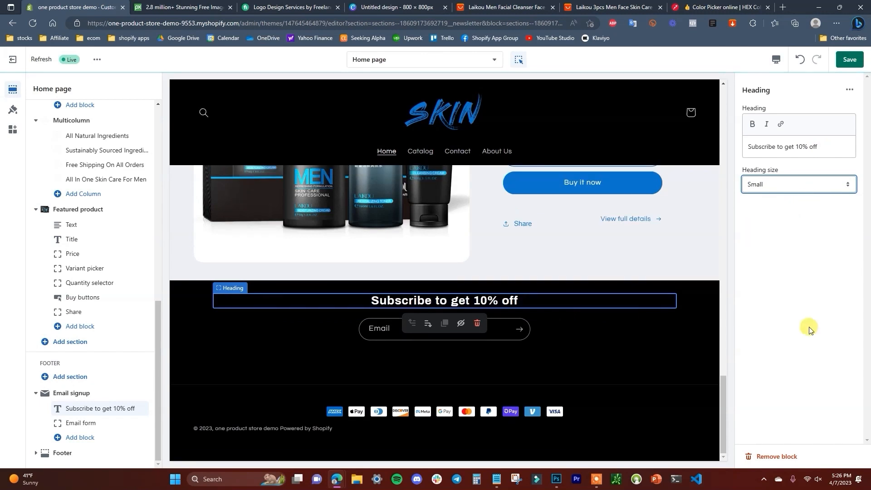
left_click(844, 64)
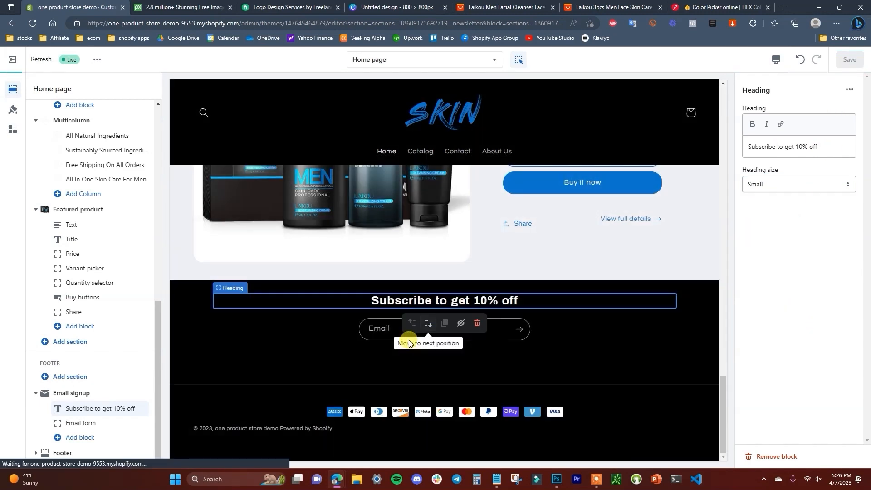
Add a Menu block and a Text block to the Footer section
left_click(311, 372)
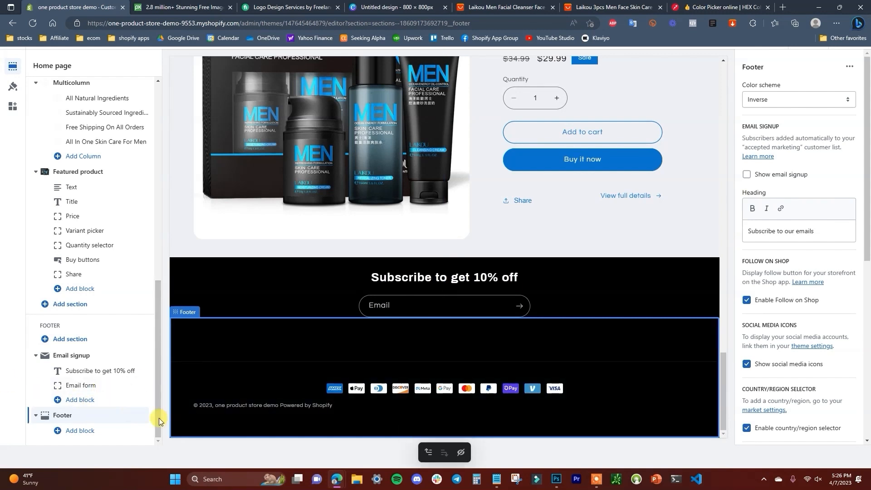
left_click(87, 435)
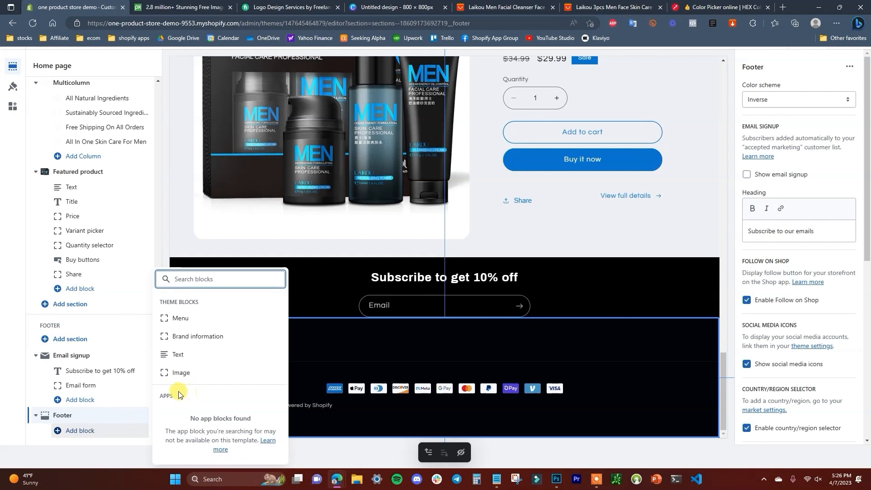
left_click(214, 319)
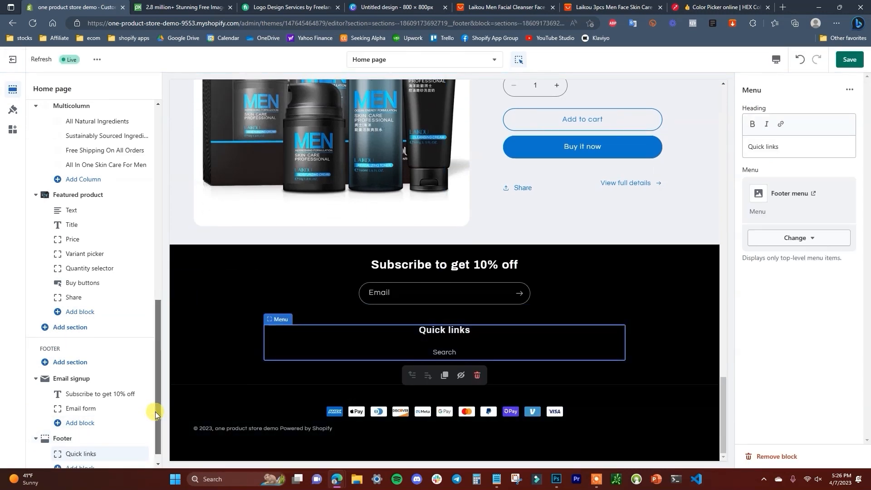
scroll(155, 412, "down", 1)
left_click(87, 454)
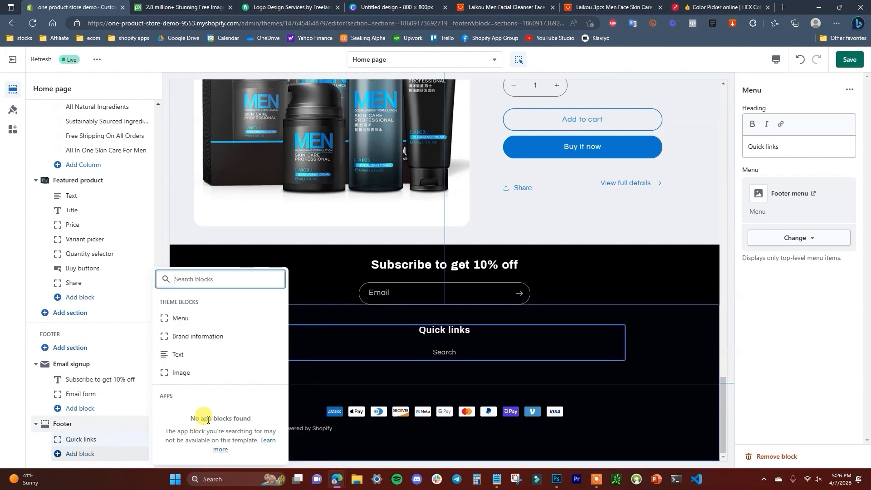
left_click(203, 355)
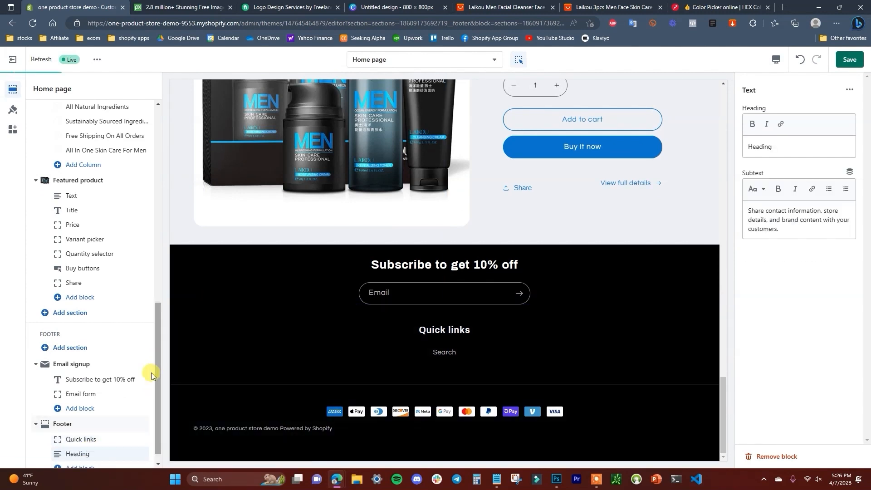
Add a second Text block and an Image block to the Footer section
left_click(86, 454)
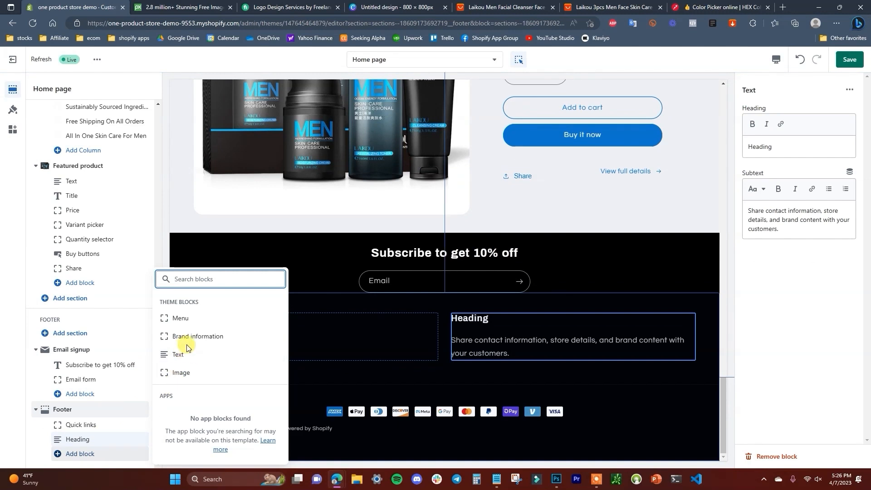
left_click(183, 356)
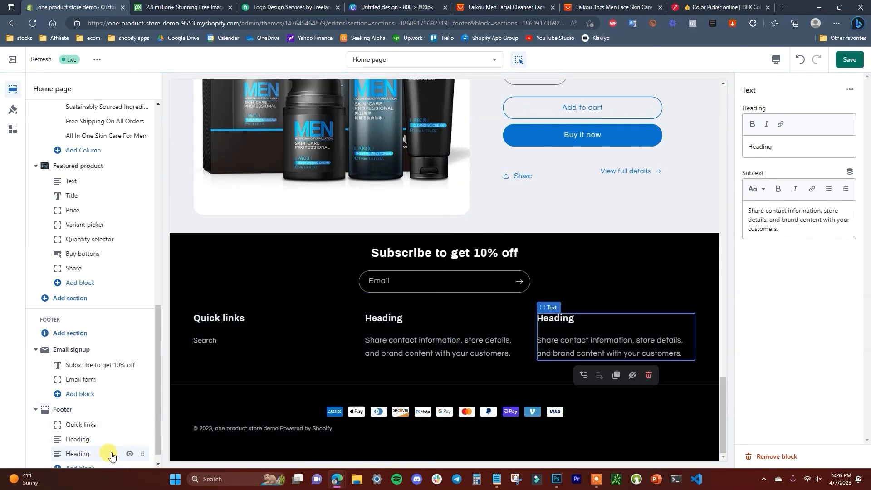
scroll(86, 453, "down", 1)
left_click(85, 453)
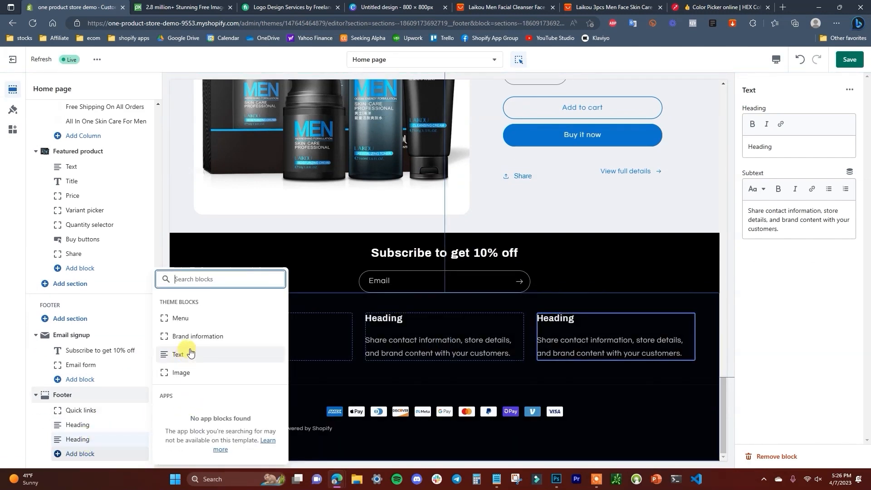
left_click(199, 373)
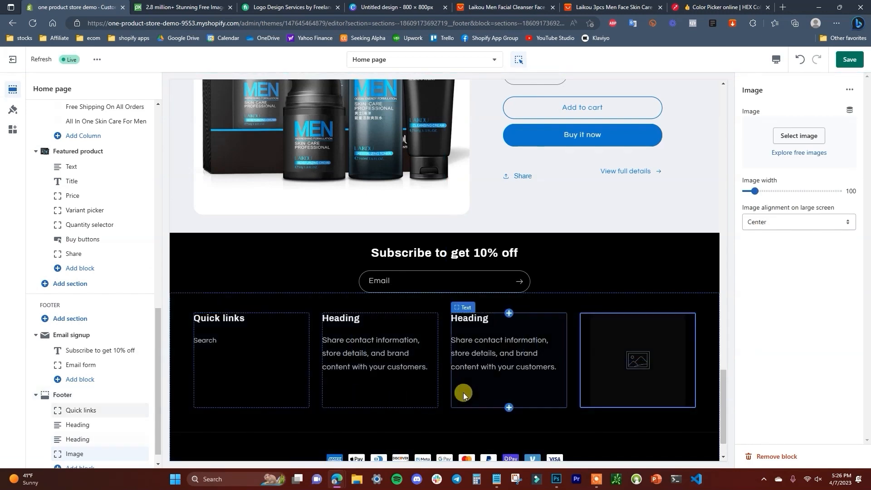
Change the heading of the footer's Menu block to "Links"
left_click(245, 341)
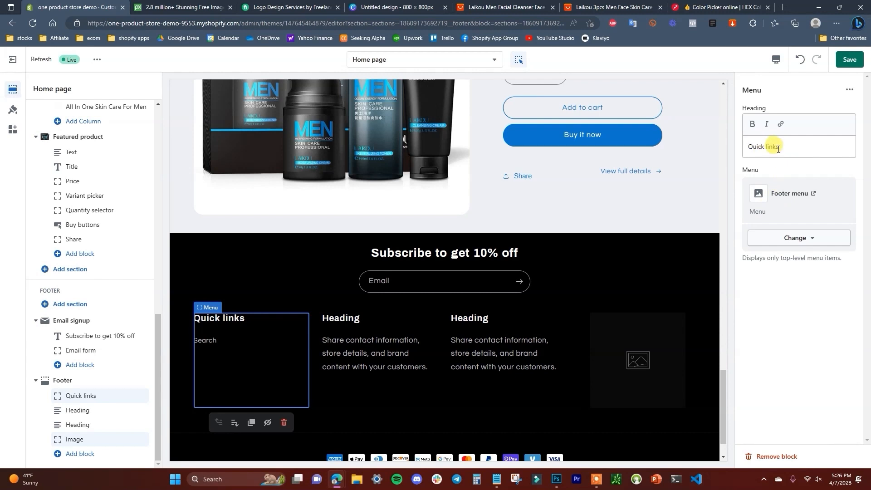
left_click_drag(778, 148, 666, 154)
type("Links")
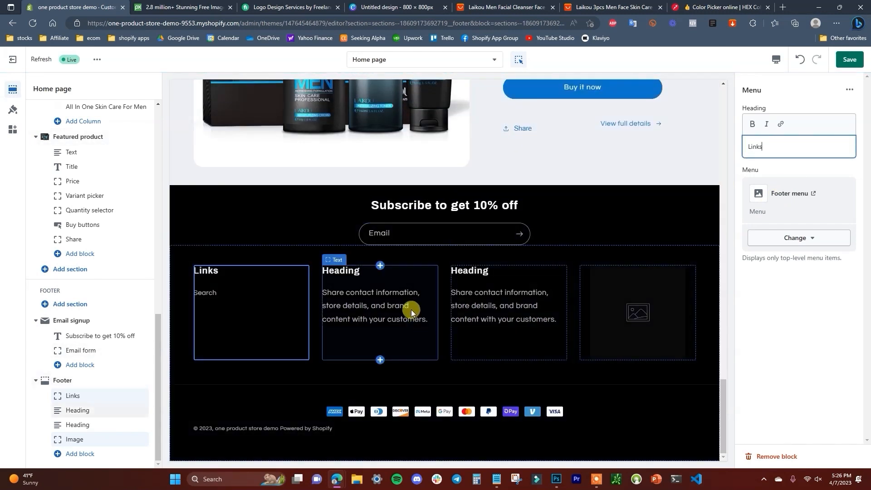
Set the first footer Text block's heading to "Contact Us" and replace its subtext with the phone, email and address lines
left_click(372, 293)
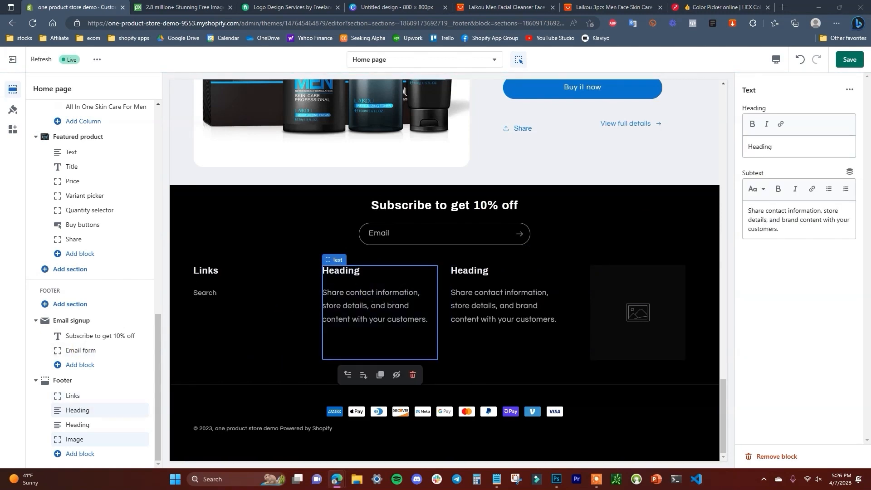
double_click(776, 144)
type("Contact Us")
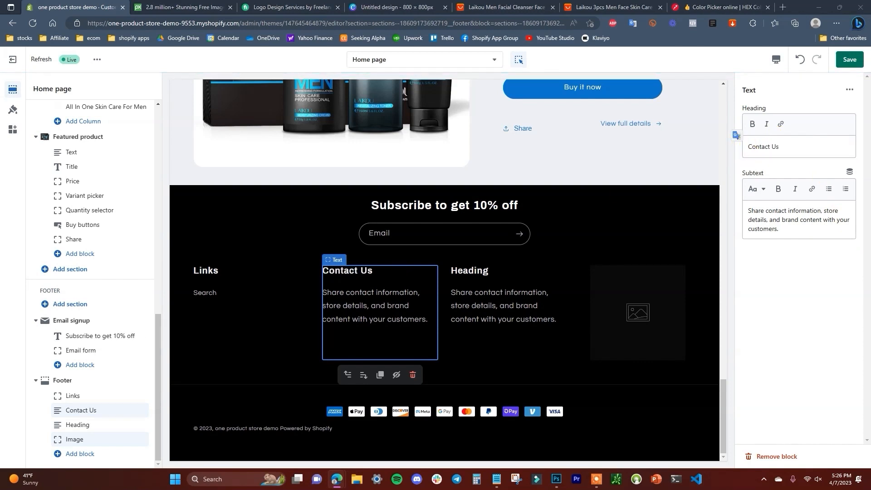
left_click_drag(779, 229, 722, 200)
key("ctrl+v")
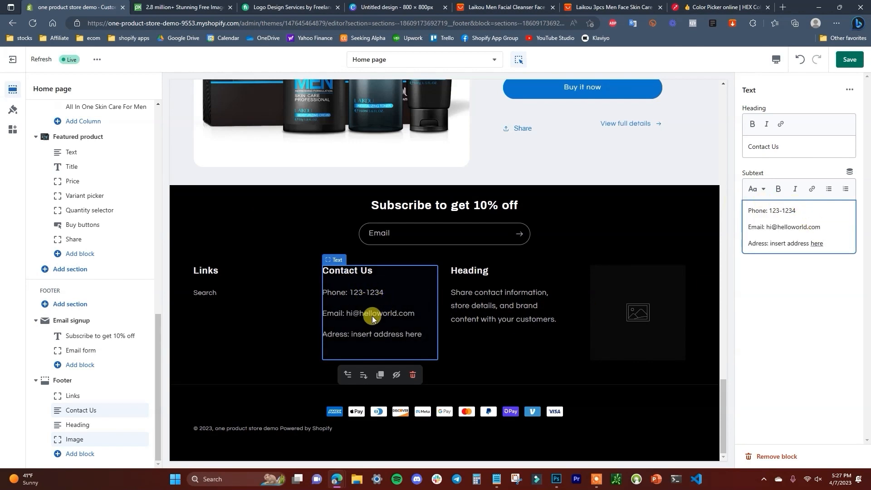
Give the second footer Text block the heading "Our mission" and a Lorem ipsum paragraph as subtext
left_click(328, 322)
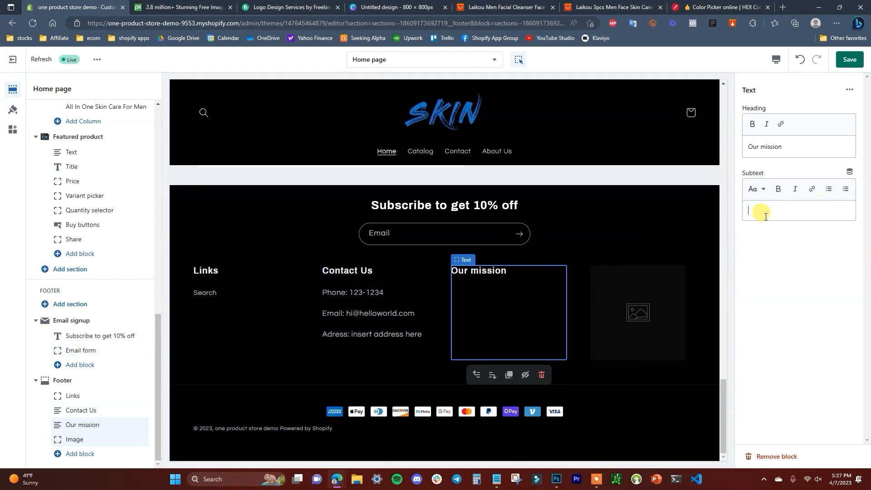
left_click(772, 215)
type("Lorem ipsum dolor sit amet, consectetur adipiscing elit. Morbi semper, diam et tempus rutrum, turpis diam dignissim mauris, non blandit eros risus vitae diam.")
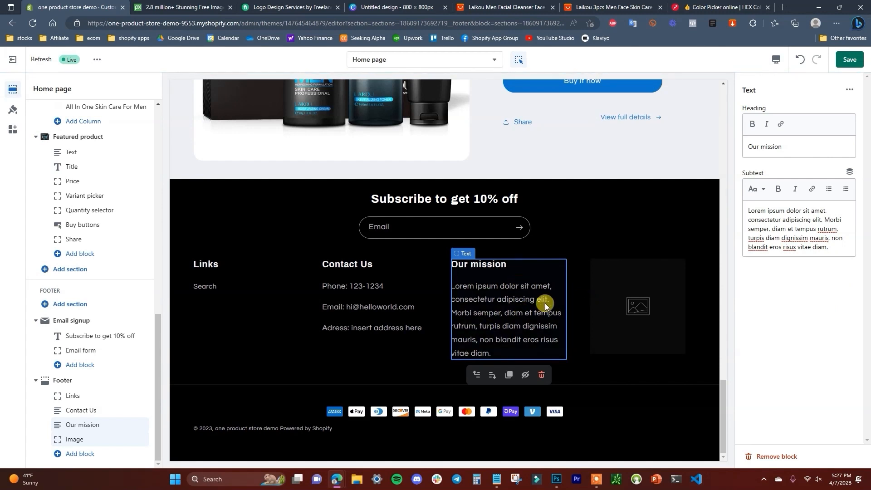
Upload logo_white and use it as the picture of the footer's Image block
left_click(645, 293)
left_click(799, 136)
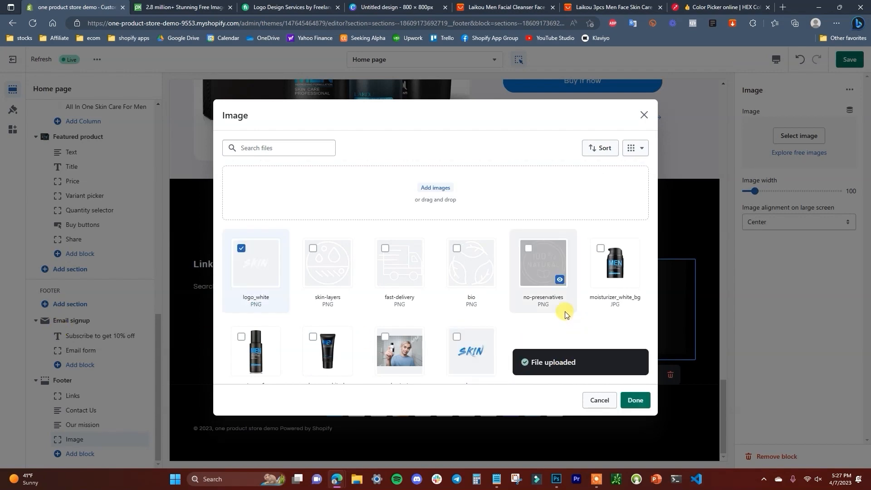
left_click(635, 400)
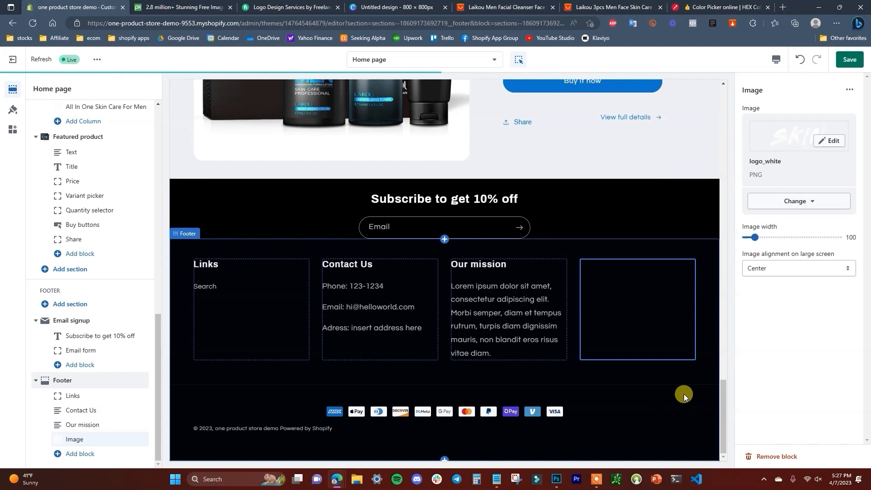
Set the footer logo's image width to 550 with Center alignment and save the home page
left_click_drag(754, 238, 852, 240)
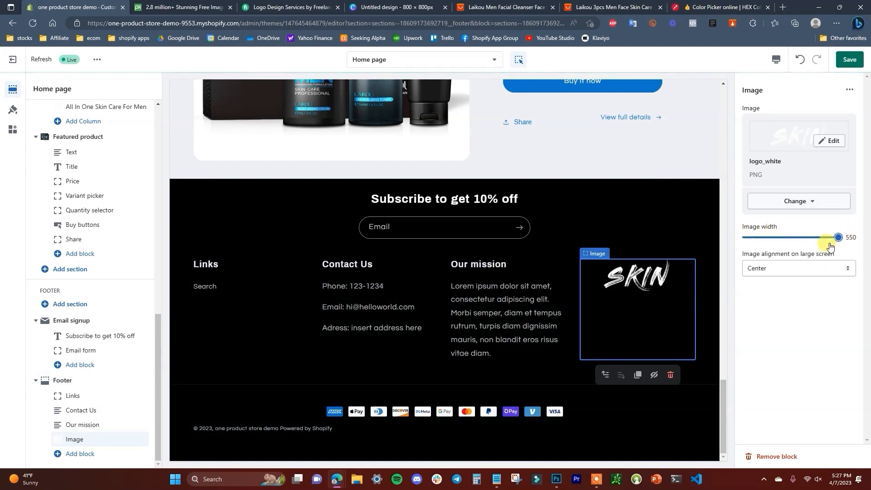
left_click(835, 269)
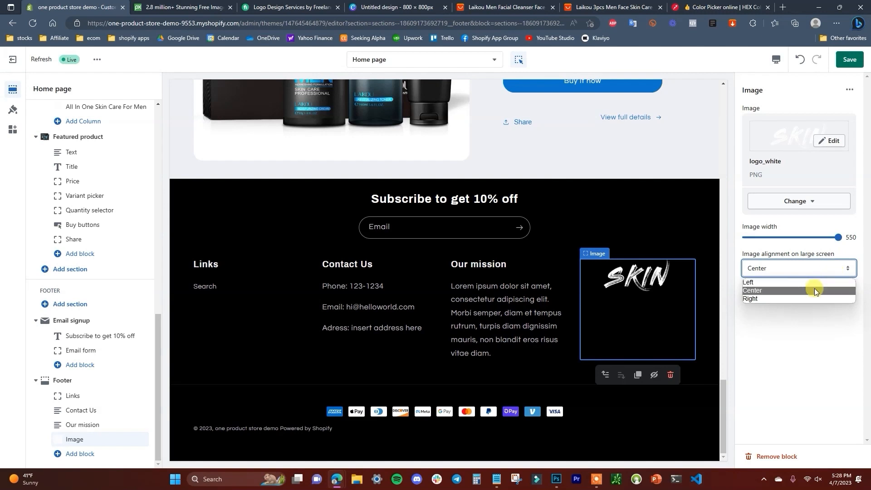
left_click(815, 290)
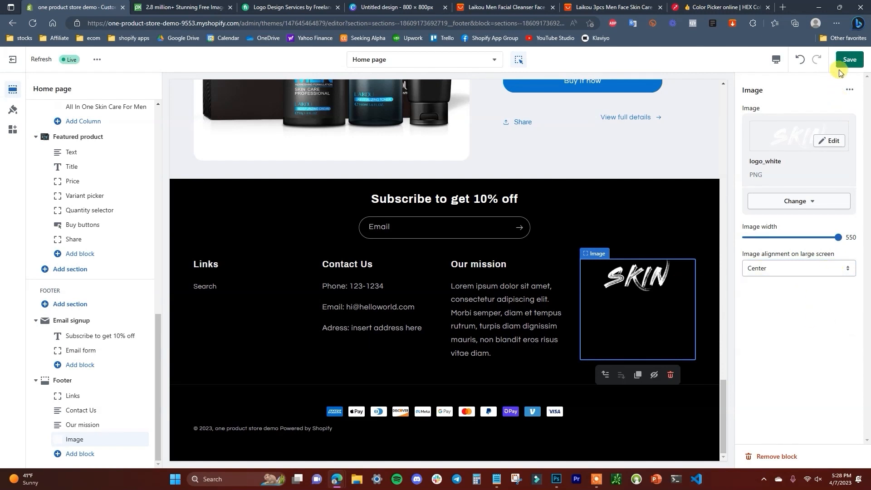
left_click(849, 60)
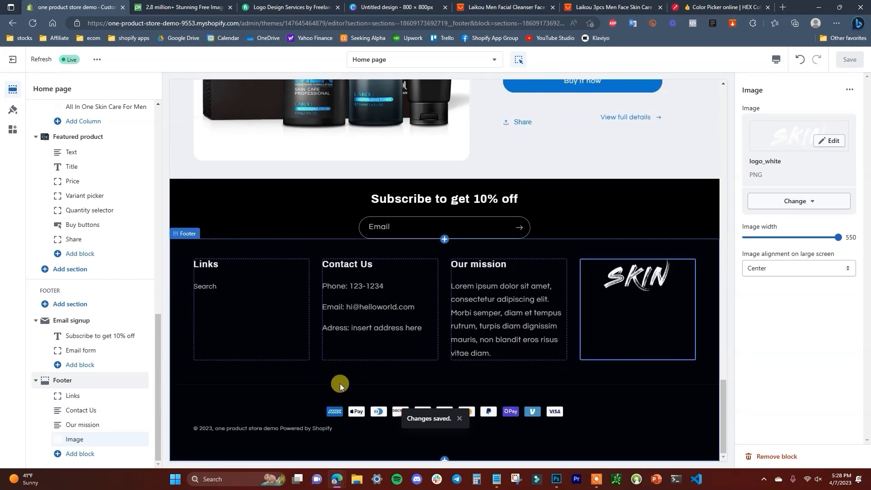
Change the button label of the "Exceptional Men's Skin Care" slide to "Shop Now"
left_click_drag(723, 406, 720, 119)
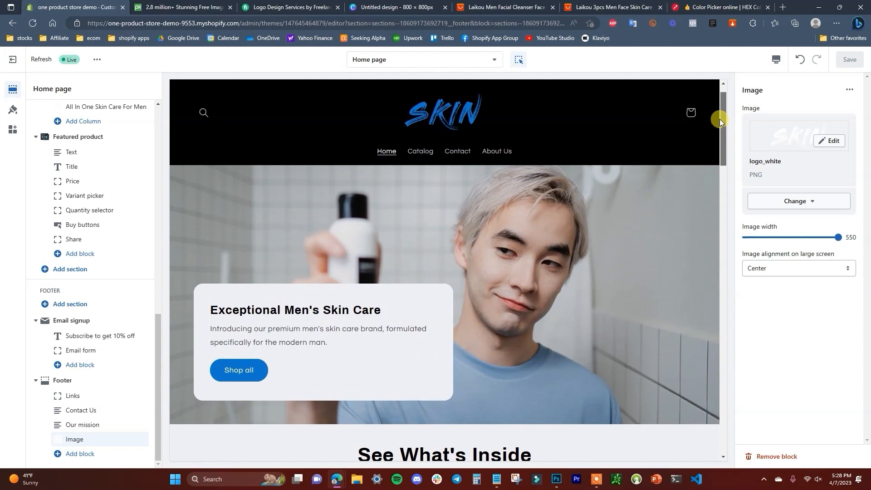
left_click(252, 374)
scroll(837, 290, "down", 3)
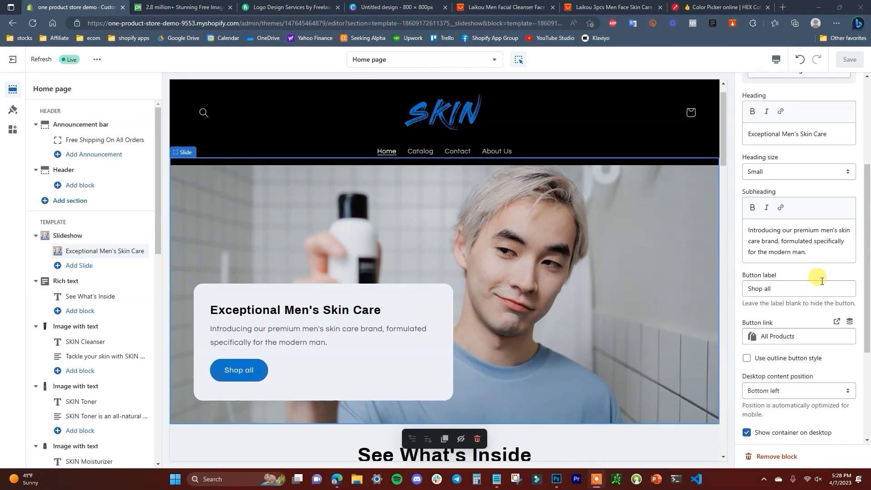
left_click_drag(765, 290, 838, 282)
type("Now")
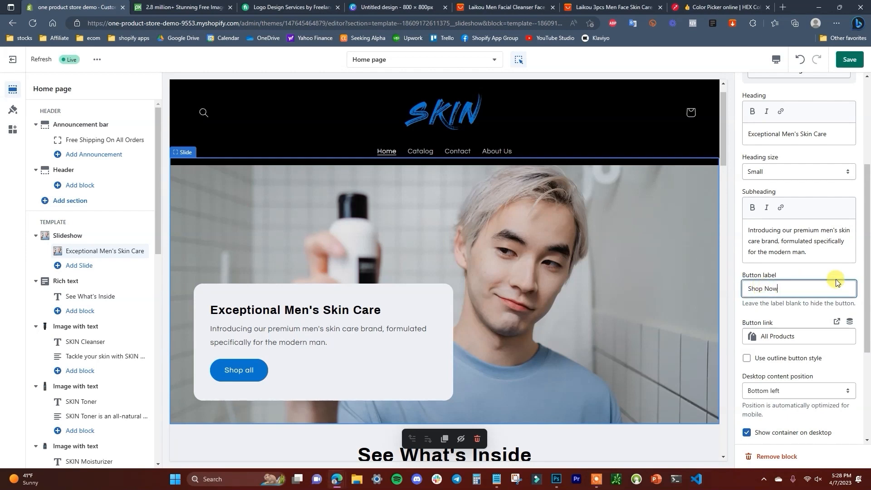
Link the slide's button to the SKIN 3in1 Facial Care Bundle product and save the home page
left_click(814, 336)
left_click(847, 337)
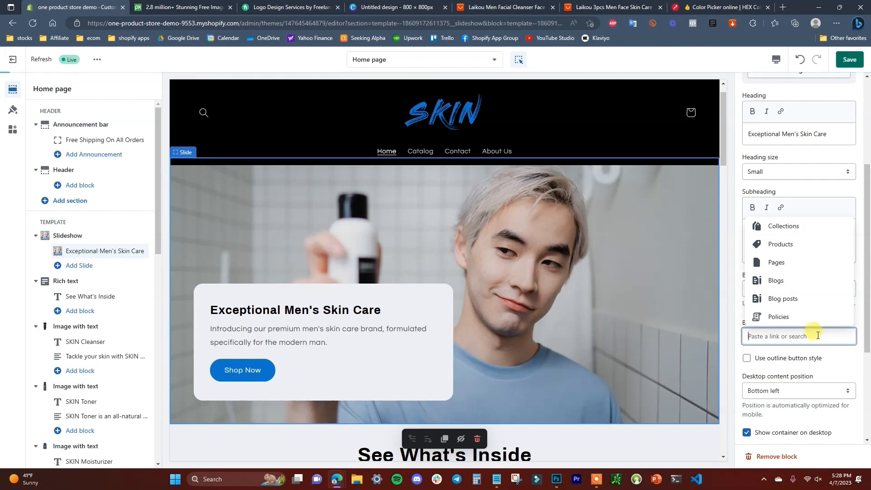
left_click(790, 249)
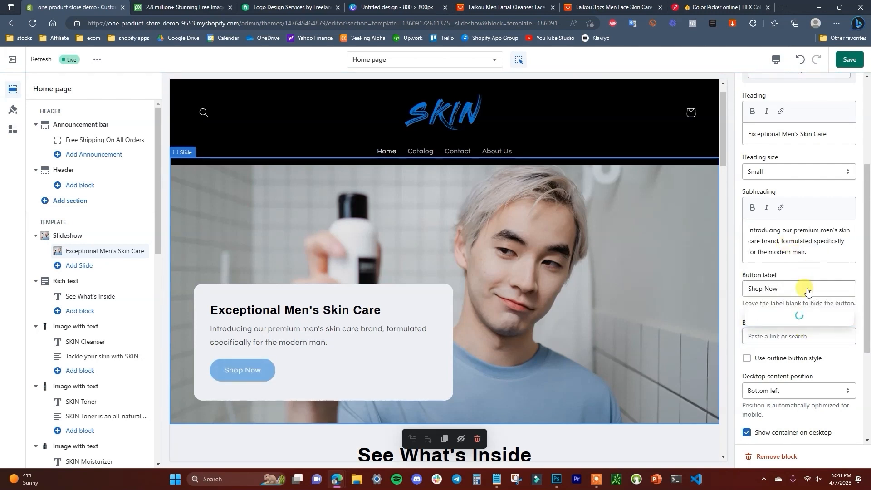
left_click(798, 317)
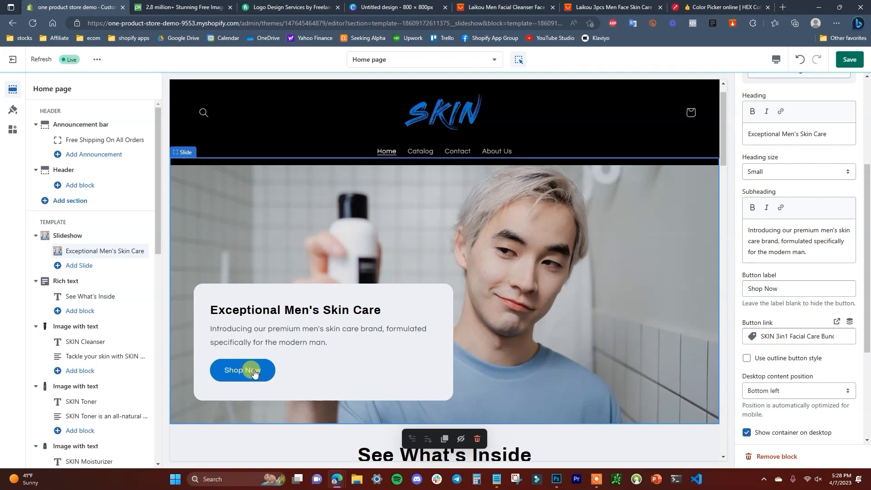
left_click(849, 59)
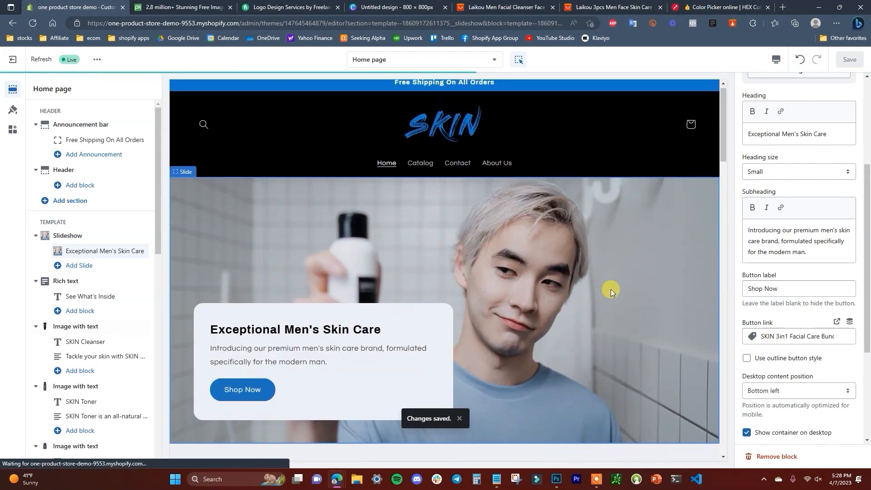
Preview the home page in Mobile view and return to Desktop view
left_click(777, 61)
left_click(785, 83)
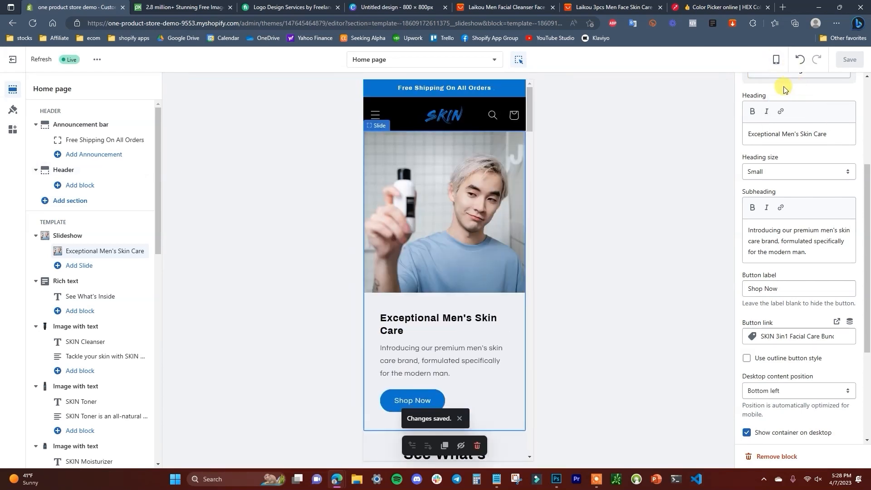
left_click_drag(532, 111, 560, 111)
left_click(782, 56)
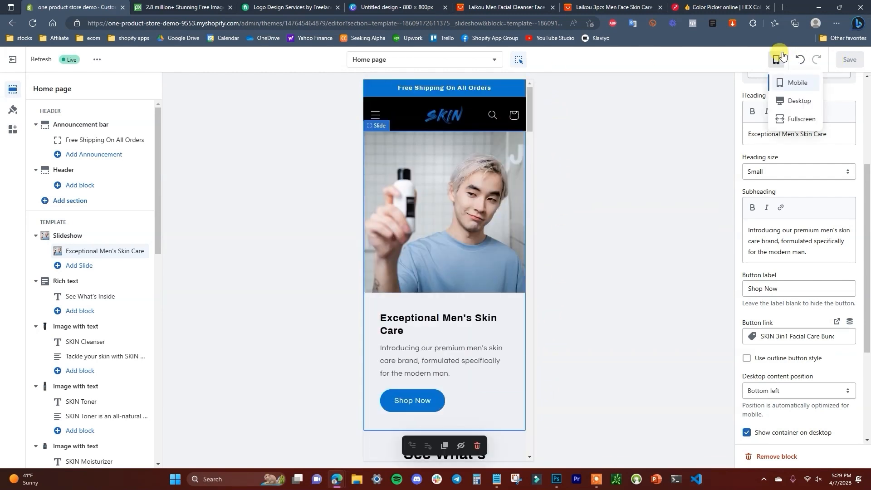
left_click(799, 95)
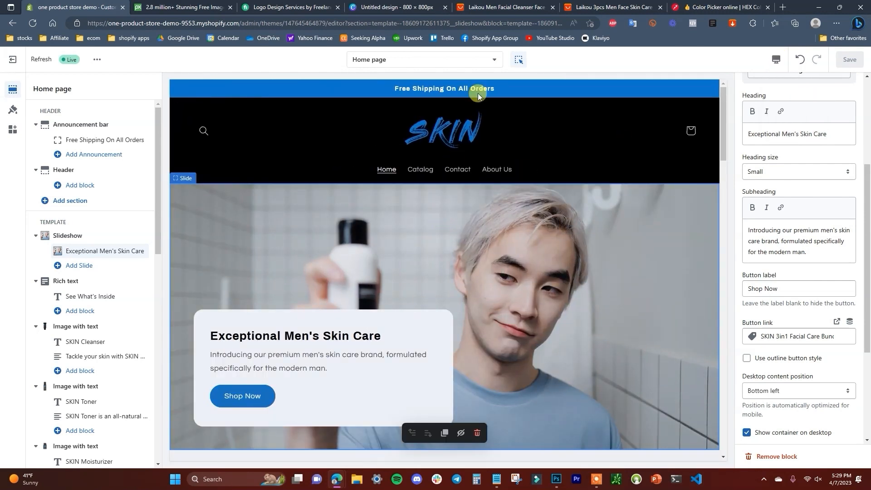
Open the Default product template for customization
left_click(490, 59)
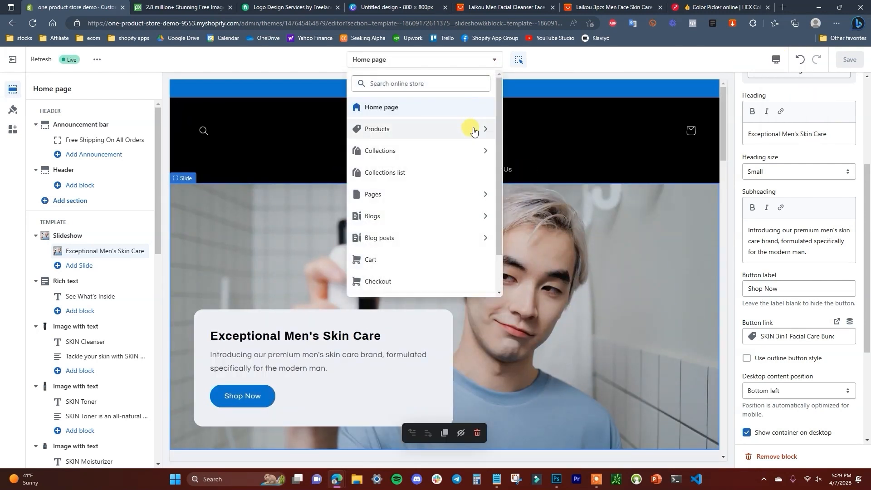
left_click(440, 136)
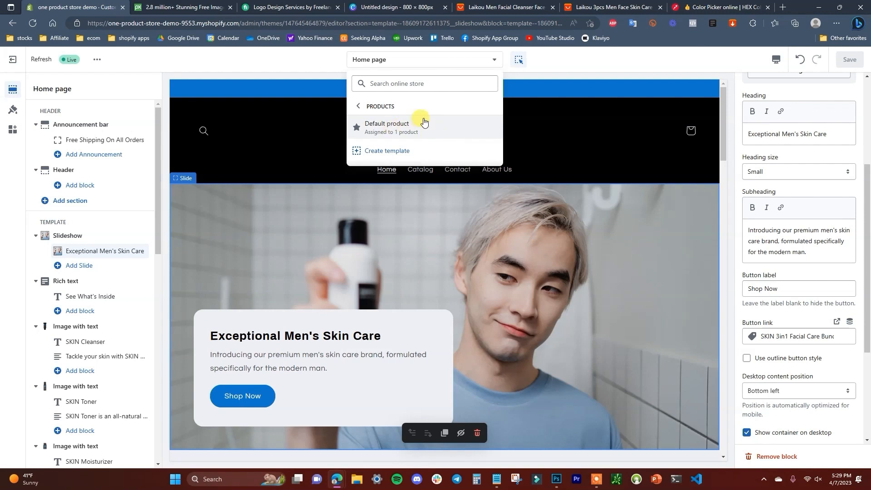
left_click(424, 122)
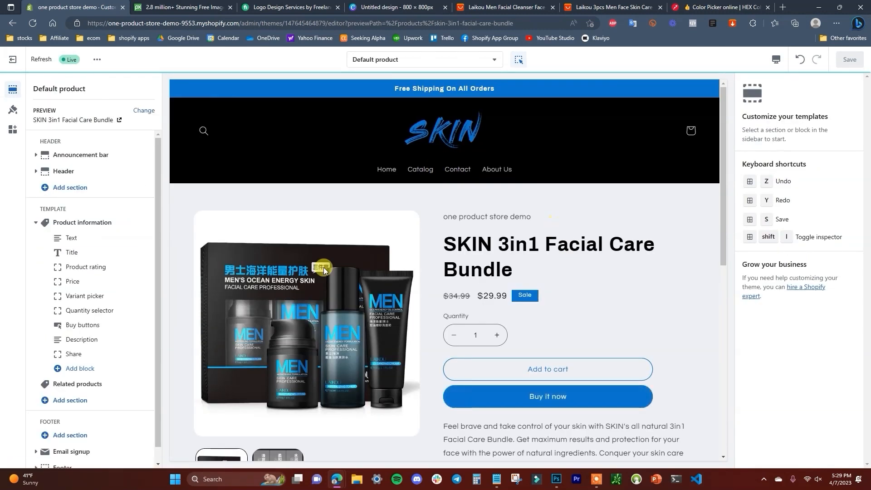
Examine the product page's images, pricing, quantity selector, buy buttons, description and footer, and exit the theme editor
scroll(421, 295, "down", 4)
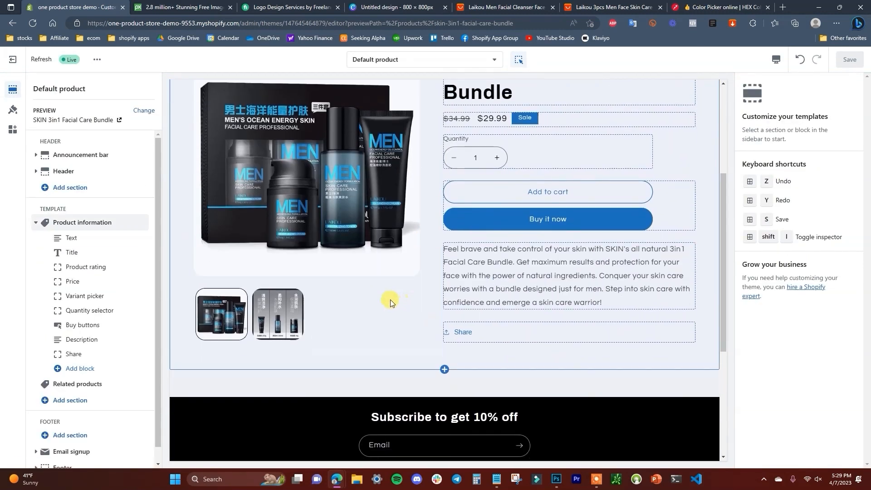
scroll(379, 284, "down", 3)
scroll(380, 284, "up", 10)
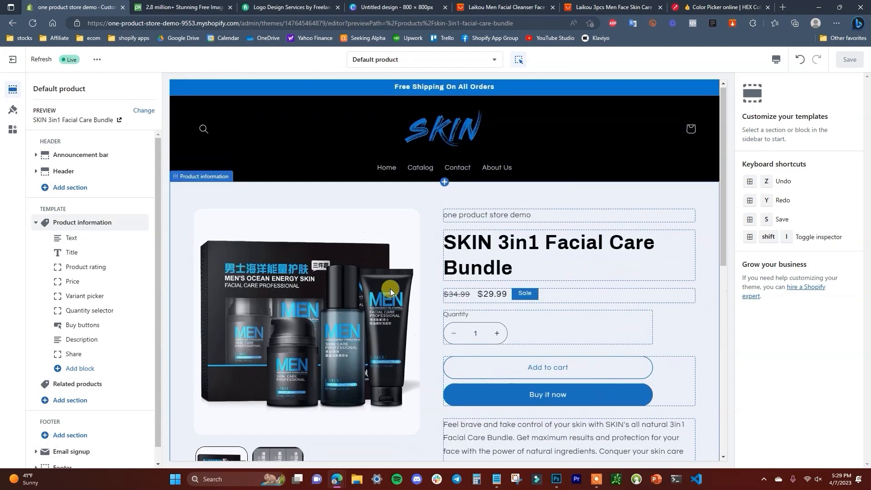
scroll(389, 288, "down", 1)
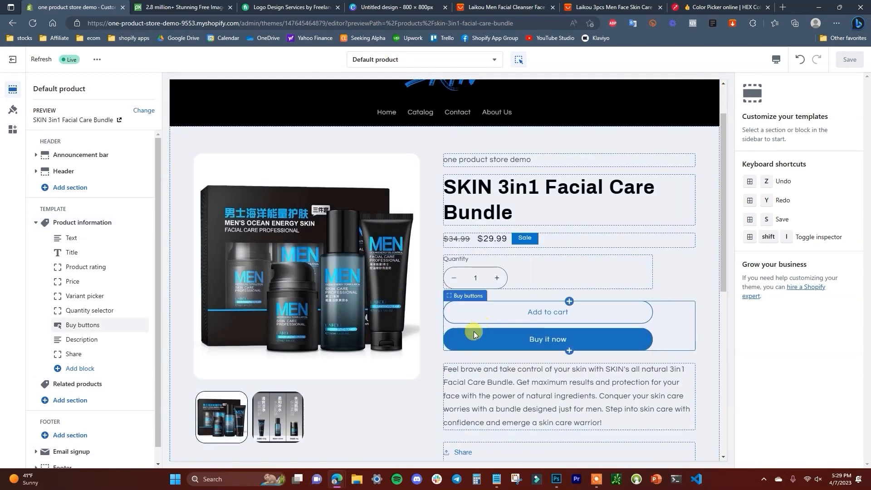
scroll(454, 345, "up", 1)
scroll(449, 331, "down", 2)
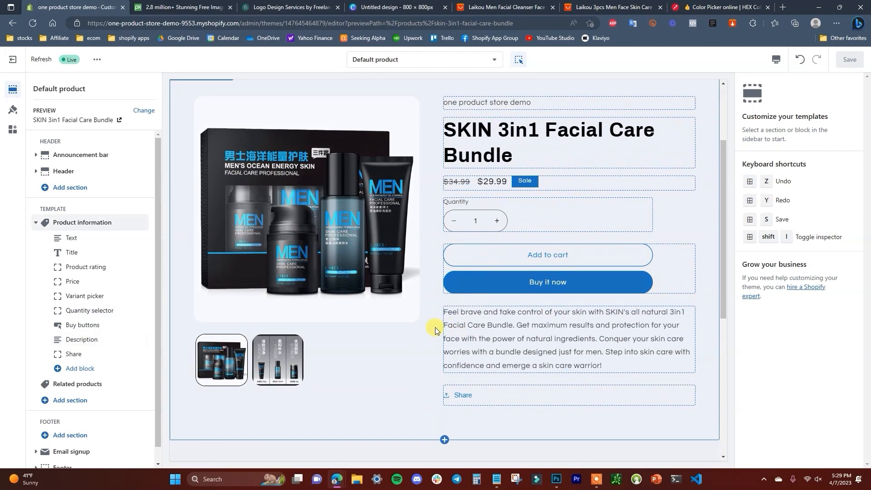
scroll(457, 335, "down", 2)
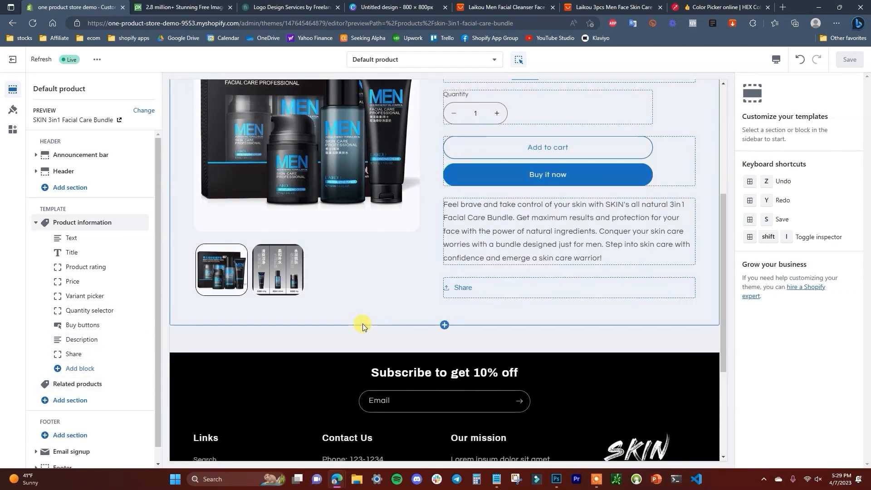
scroll(363, 325, "up", 4)
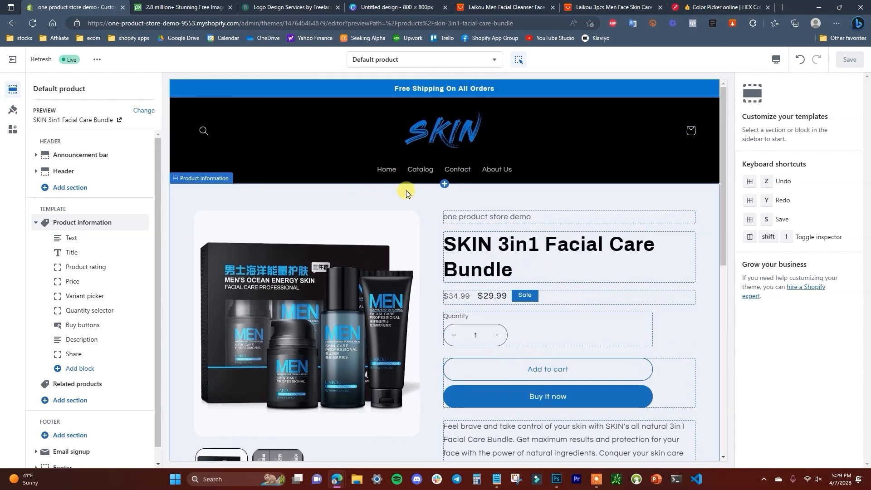
scroll(528, 257, "down", 1)
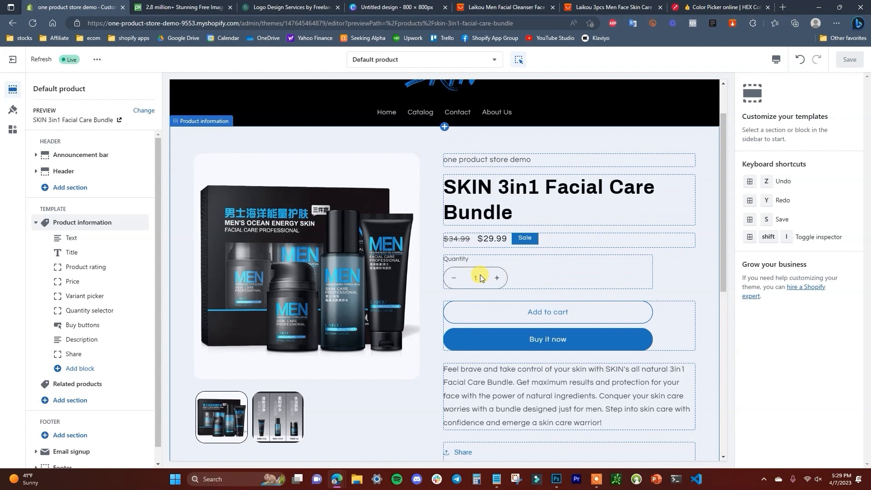
scroll(481, 278, "down", 2)
scroll(490, 291, "up", 3)
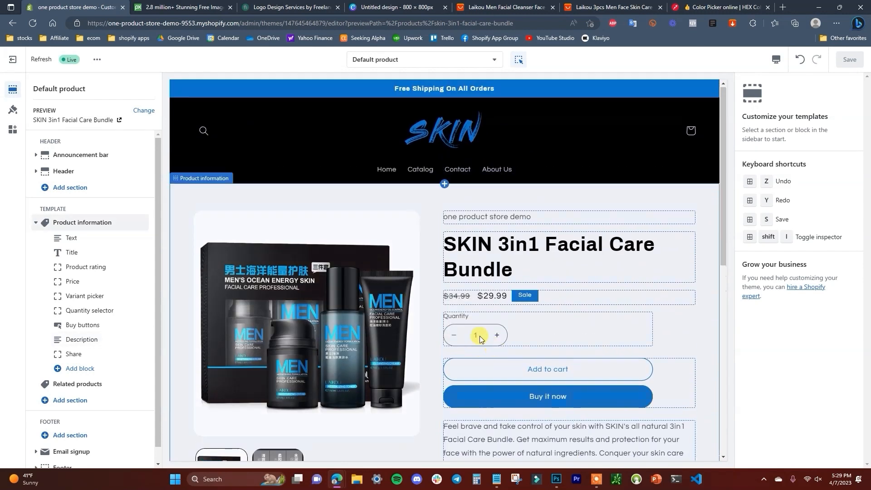
scroll(661, 396, "down", 1)
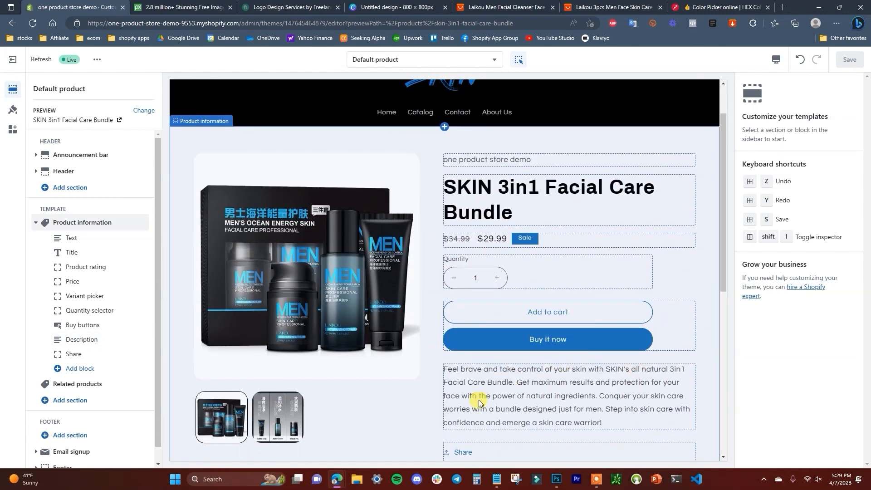
scroll(480, 402, "down", 2)
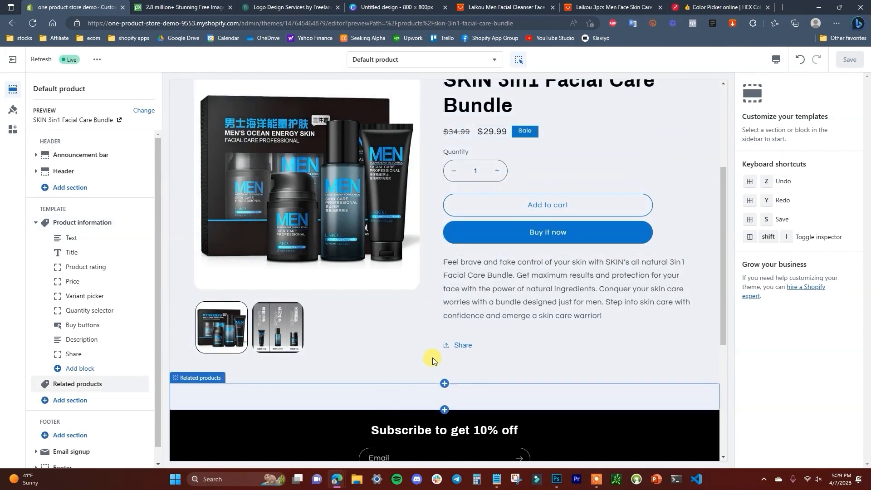
scroll(434, 340, "up", 2)
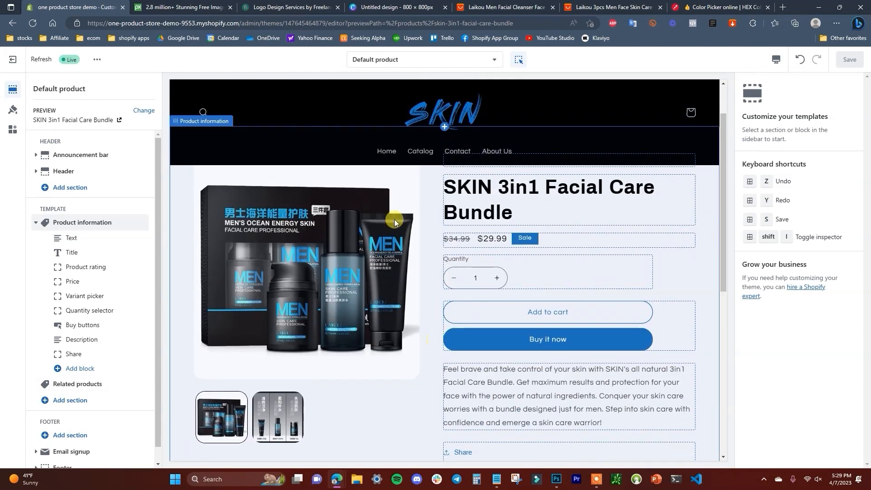
left_click(12, 59)
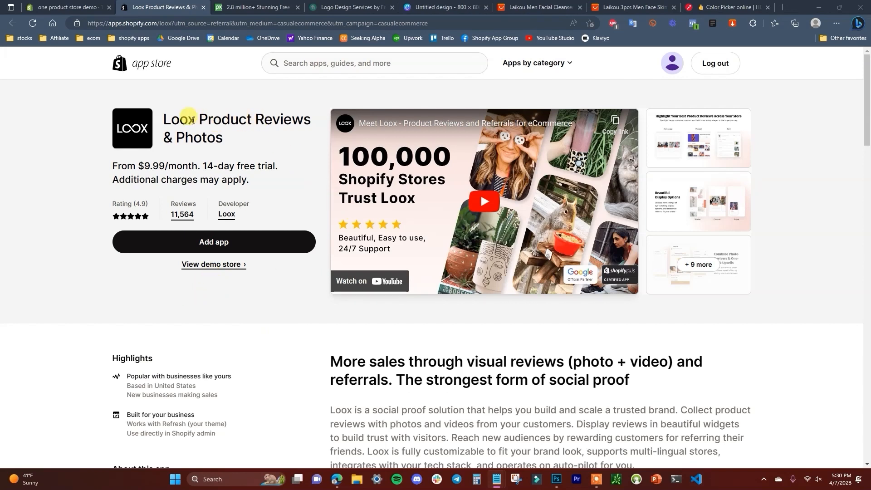
Install the Loox Product Reviews & Photos app on the store from the Shopify App Store
left_click_drag(169, 116, 288, 136)
left_click(234, 138)
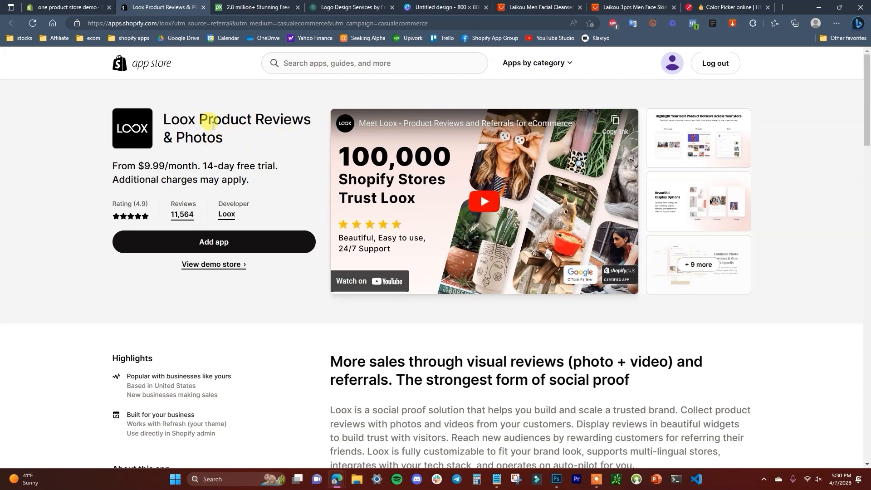
left_click(79, 7)
left_click(148, 5)
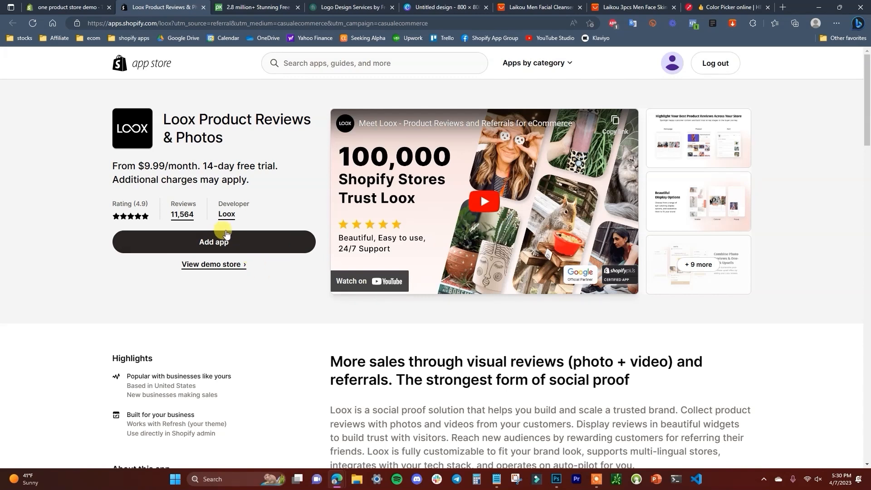
left_click(543, 7)
left_click(136, 4)
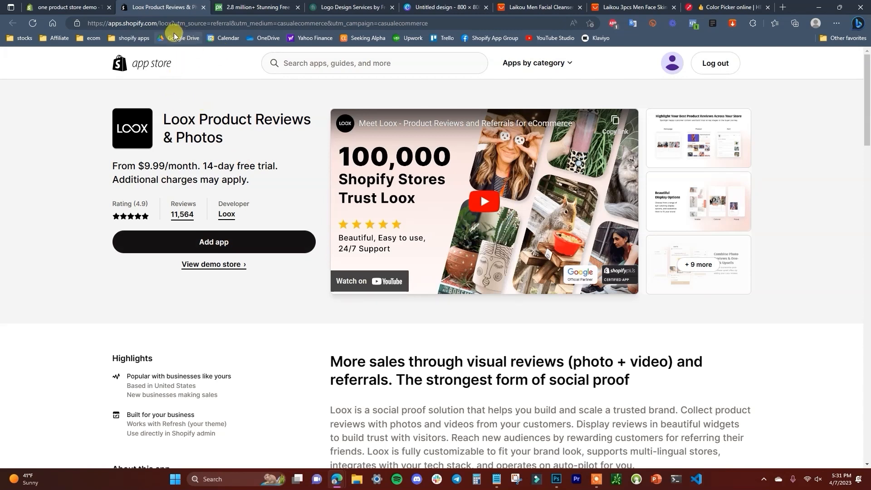
left_click(284, 242)
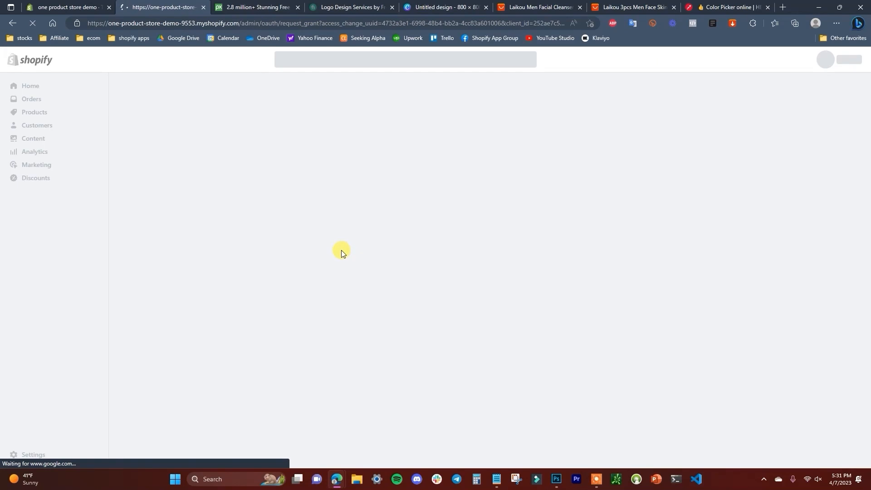
left_click(612, 92)
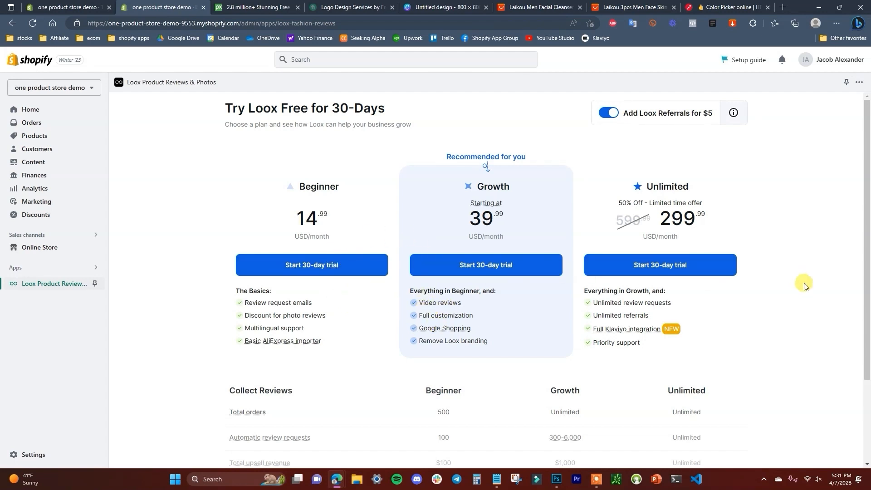
Compare the Loox plans and start the 30-day trial of the Growth plan
scroll(386, 302, "down", 2)
scroll(375, 302, "up", 2)
scroll(390, 313, "down", 2)
scroll(395, 320, "up", 1)
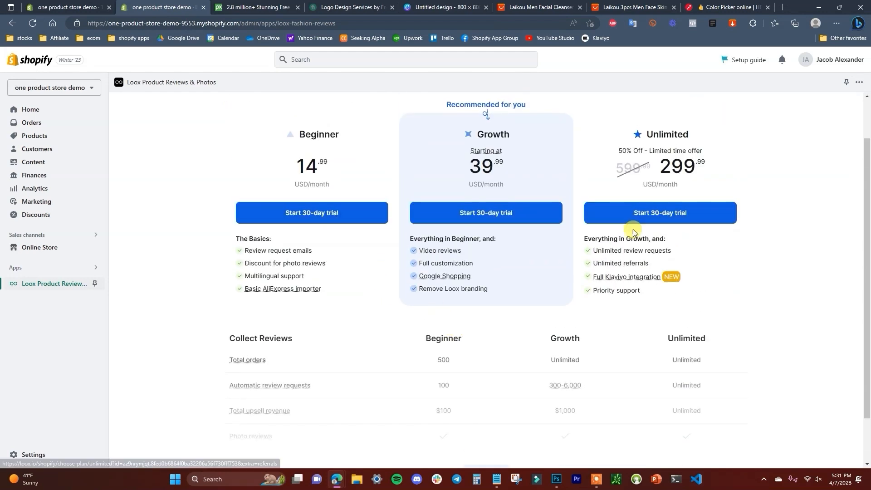
scroll(390, 340, "up", 1)
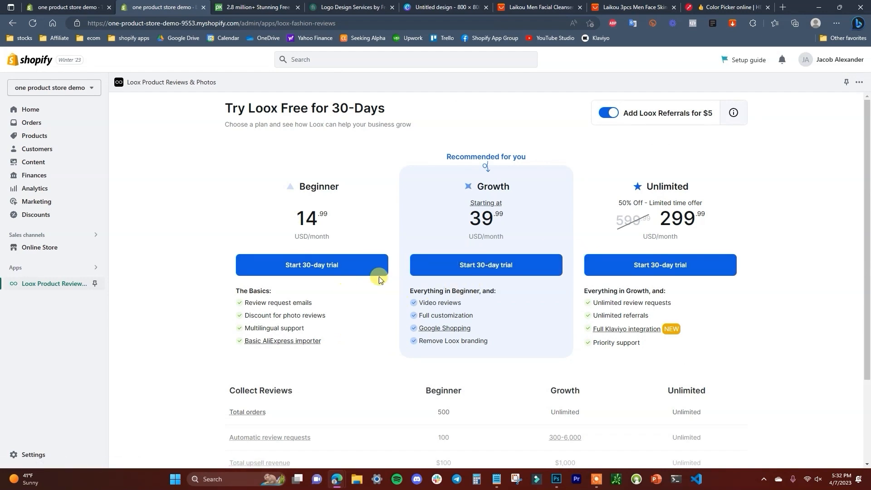
left_click(494, 268)
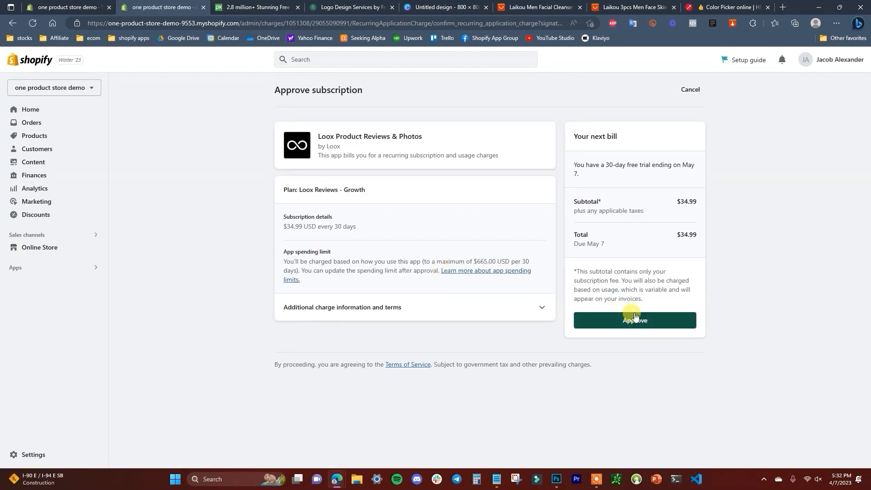
Check the free trial terms and approve the Loox Reviews - Growth subscription
left_click_drag(568, 163, 745, 167)
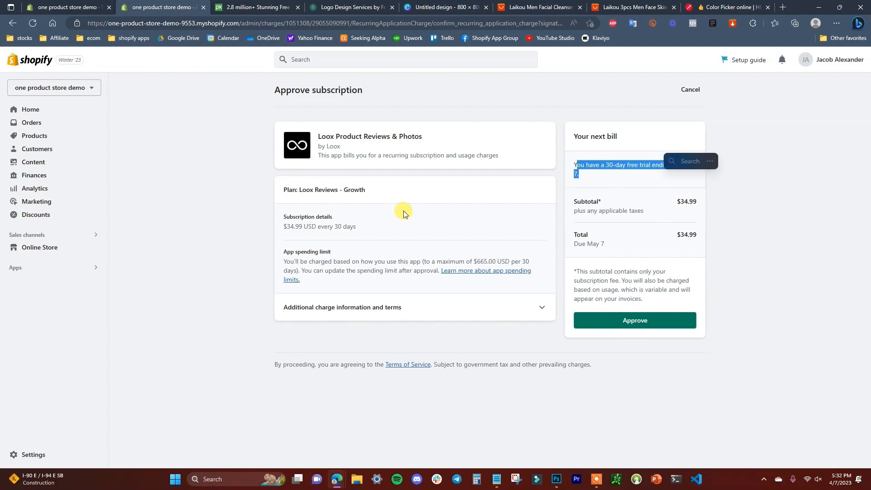
left_click(582, 163)
left_click_drag(565, 165, 651, 170)
left_click(583, 174)
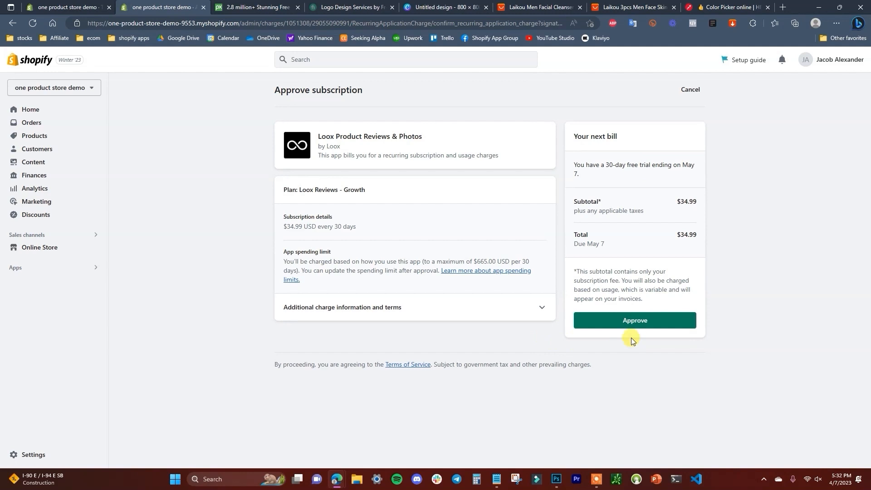
left_click(651, 323)
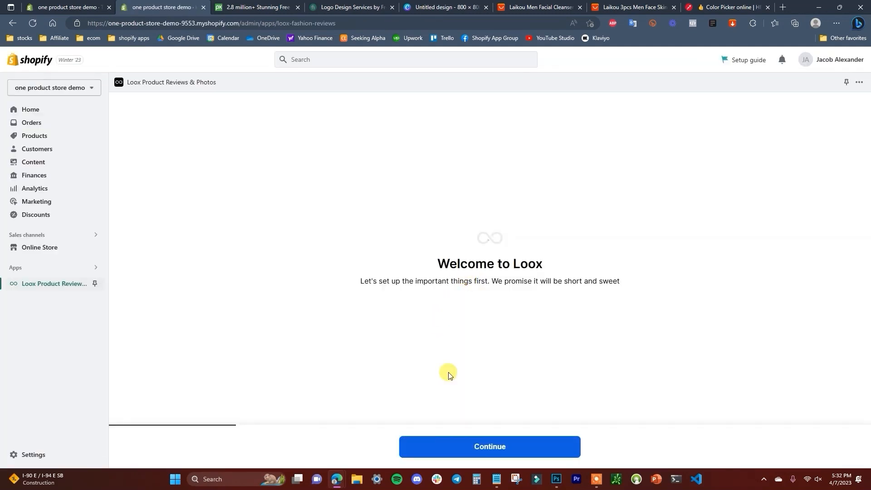
Begin the Loox setup with English as the primary language and schedule review request emails for 7 days after fulfillment
left_click(505, 447)
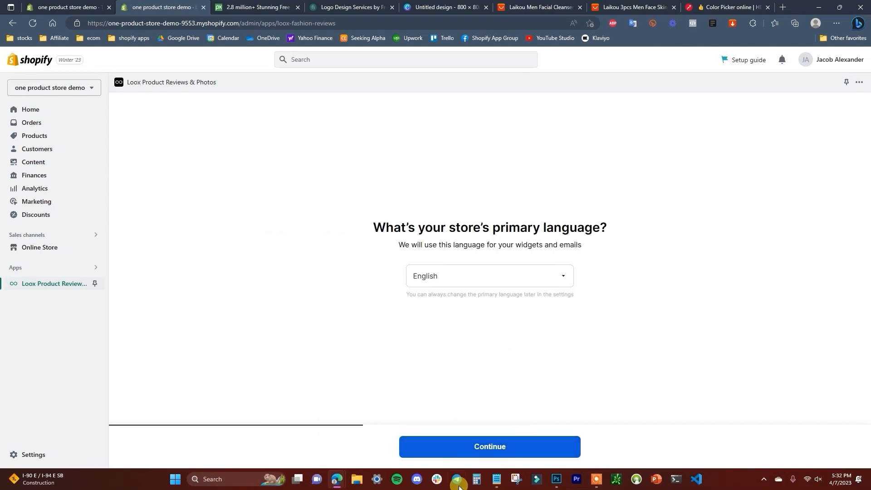
left_click(497, 447)
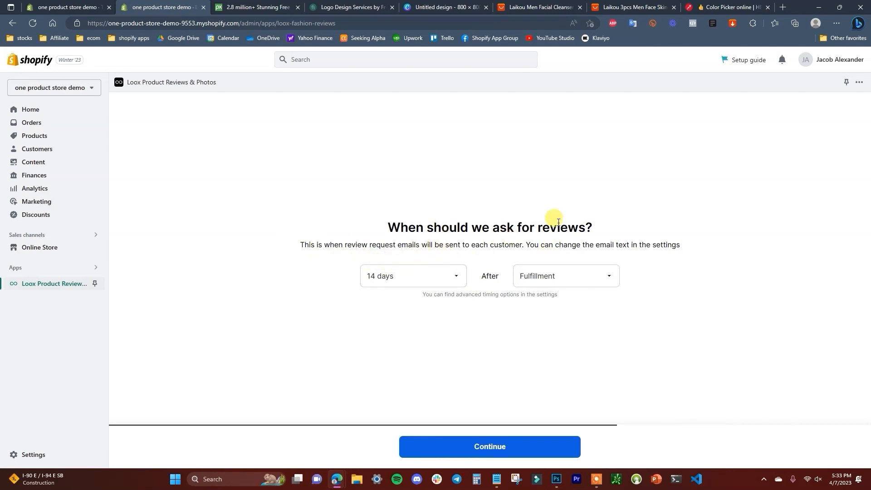
left_click(453, 275)
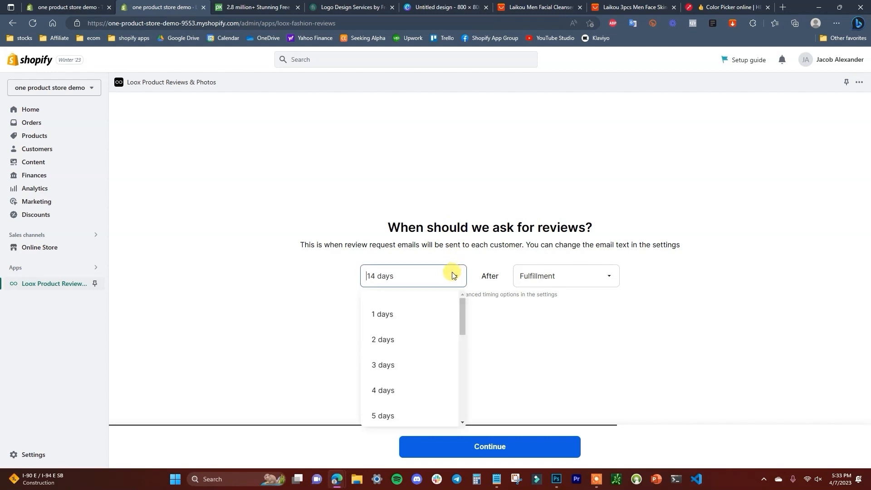
left_click(579, 276)
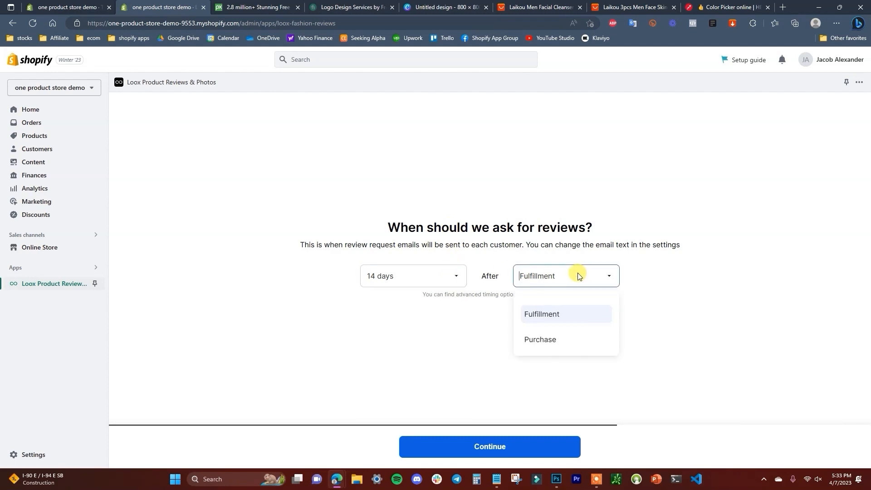
left_click(575, 277)
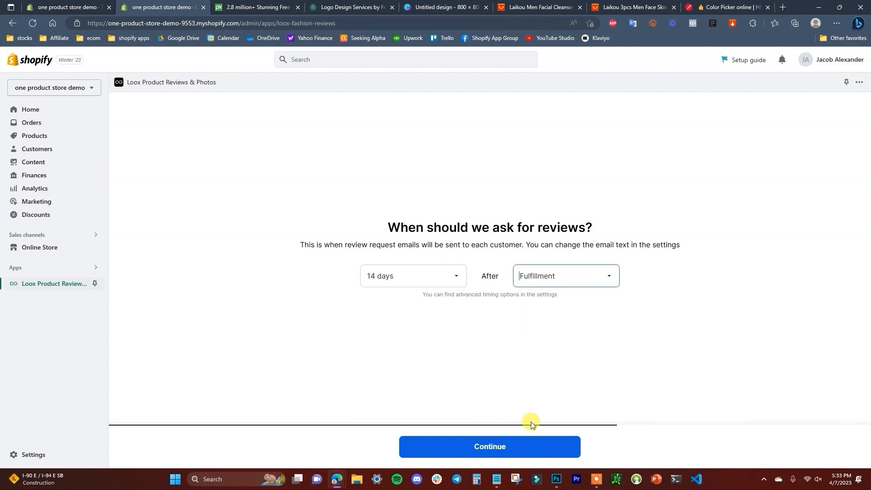
left_click(433, 283)
scroll(426, 354, "down", 1)
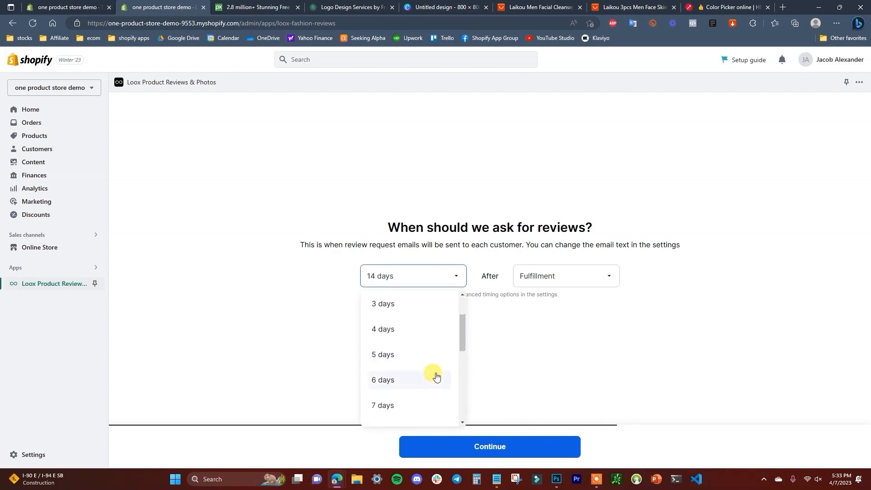
left_click(403, 406)
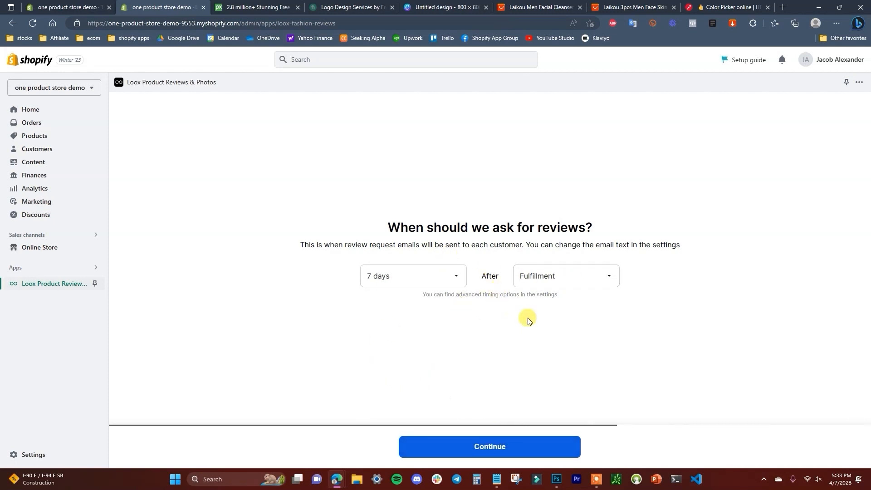
left_click(512, 447)
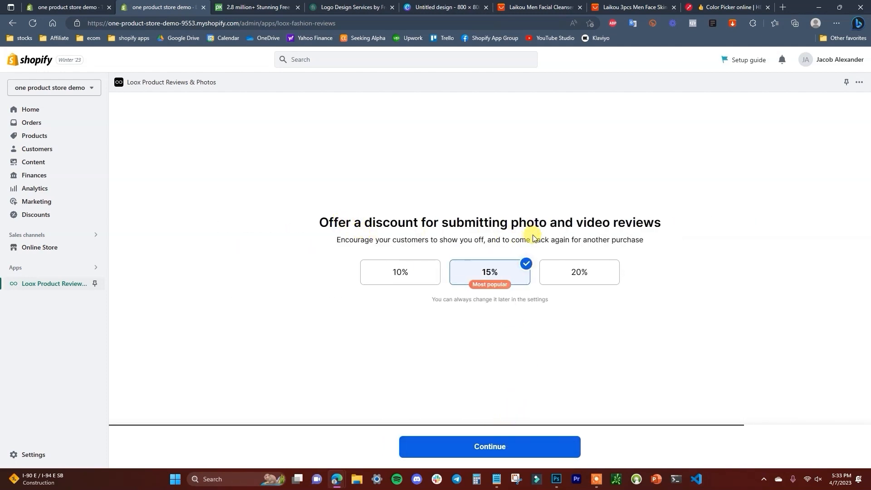
Offer a 15% discount for photo and video reviews, finish the Loox setup and open its review import page
left_click_drag(518, 229, 678, 230)
left_click(551, 225)
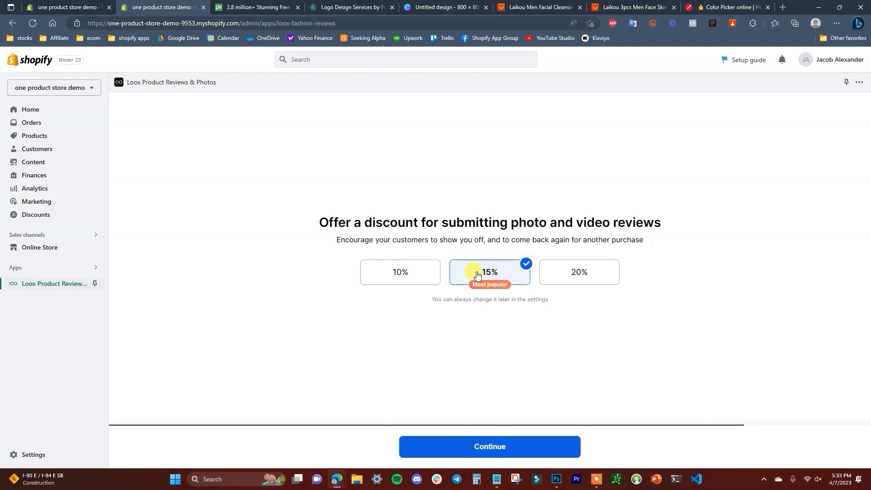
left_click(496, 444)
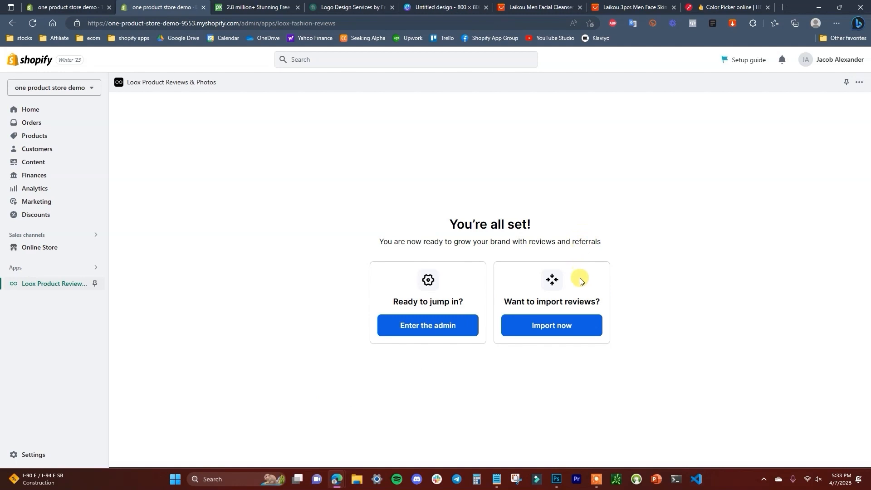
left_click(558, 334)
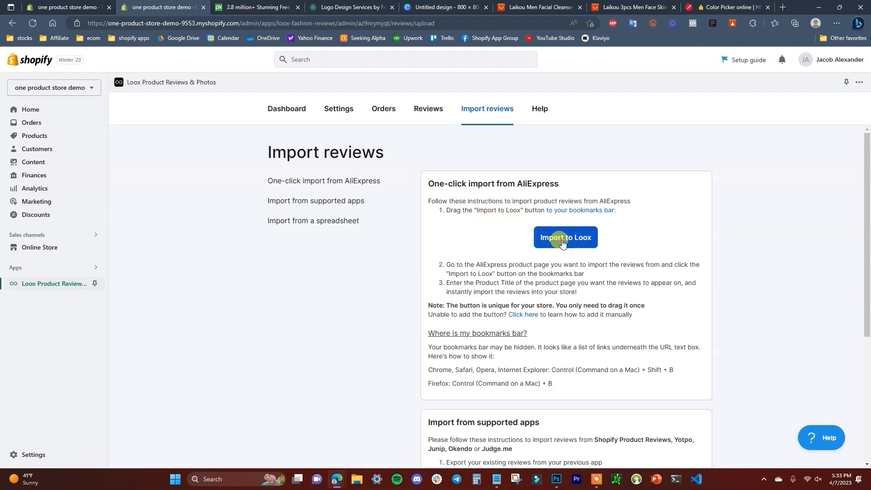
Add the Import to Loox bookmarklet to the browser's bookmarks bar and read the AliExpress import instructions
left_click_drag(558, 242, 633, 42)
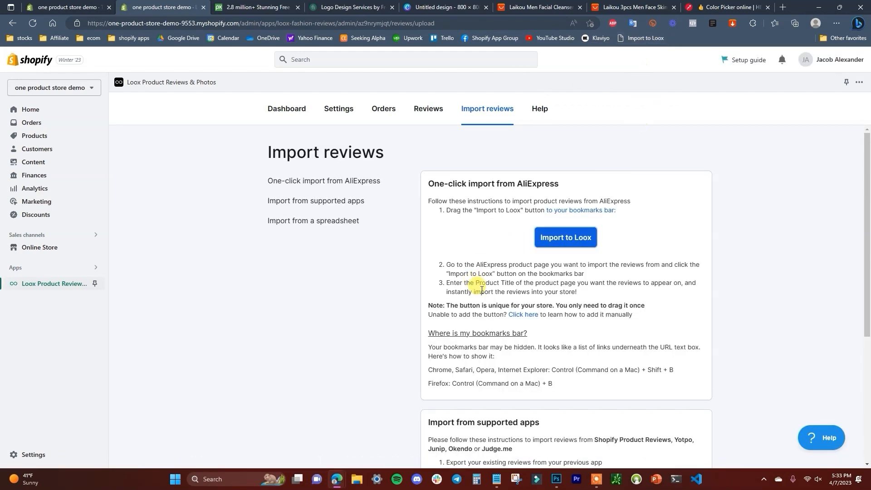
left_click_drag(451, 265, 693, 274)
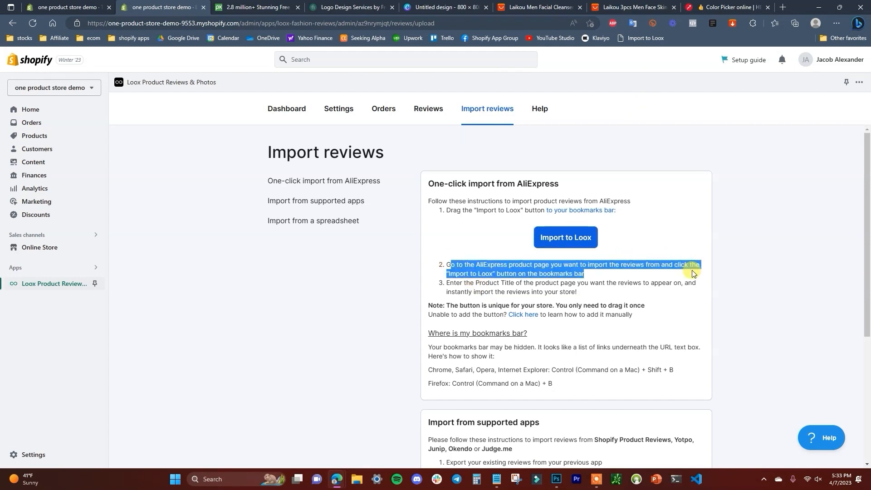
left_click(613, 275)
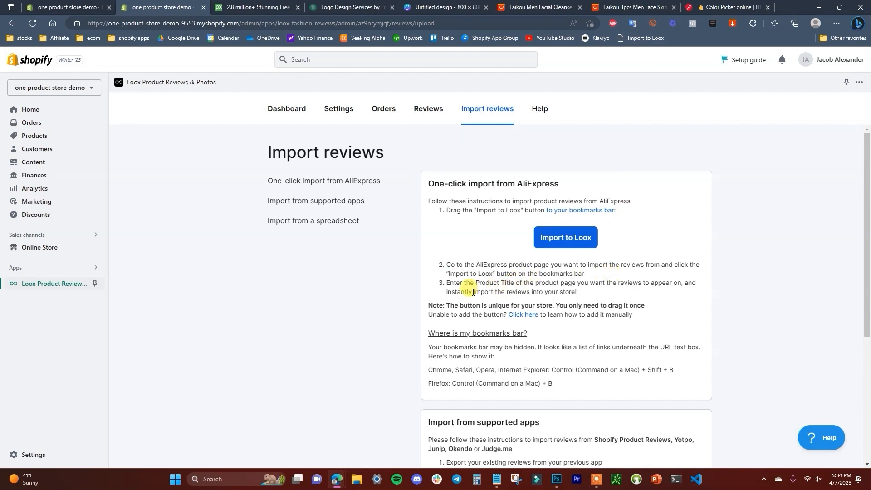
left_click_drag(468, 284, 568, 291)
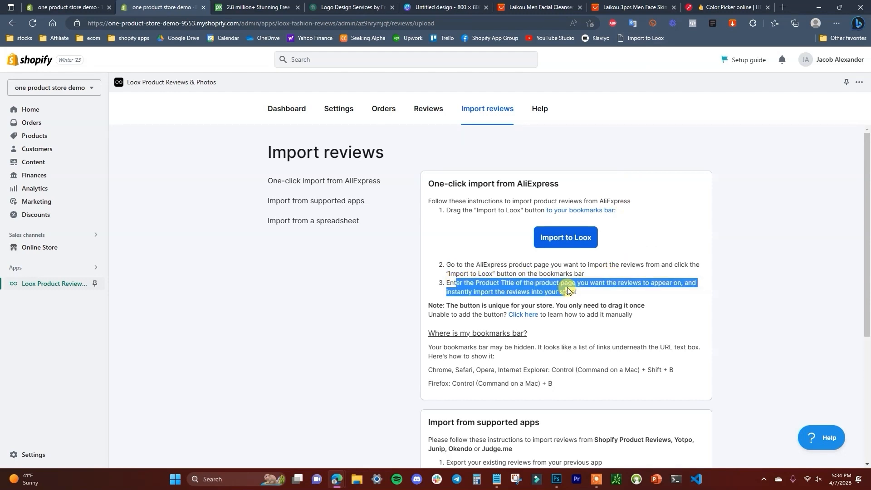
left_click(575, 290)
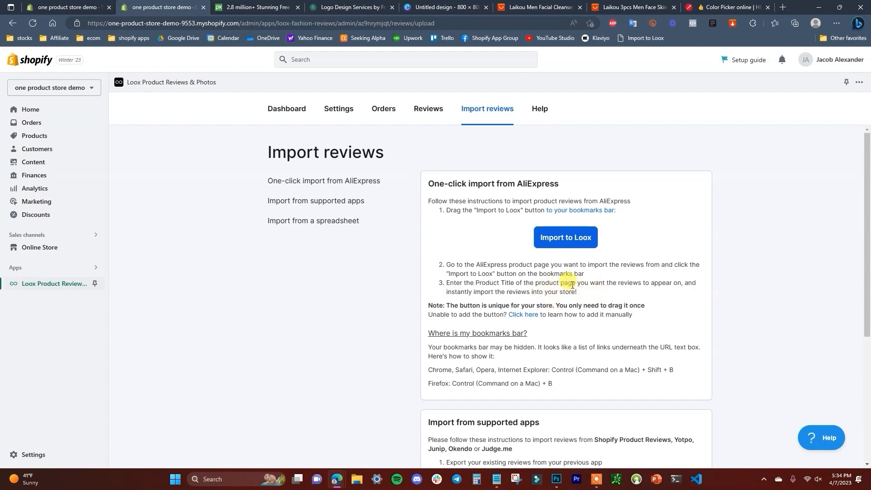
Open the Refresh theme for customization and switch the editor to the default product template
left_click(71, 5)
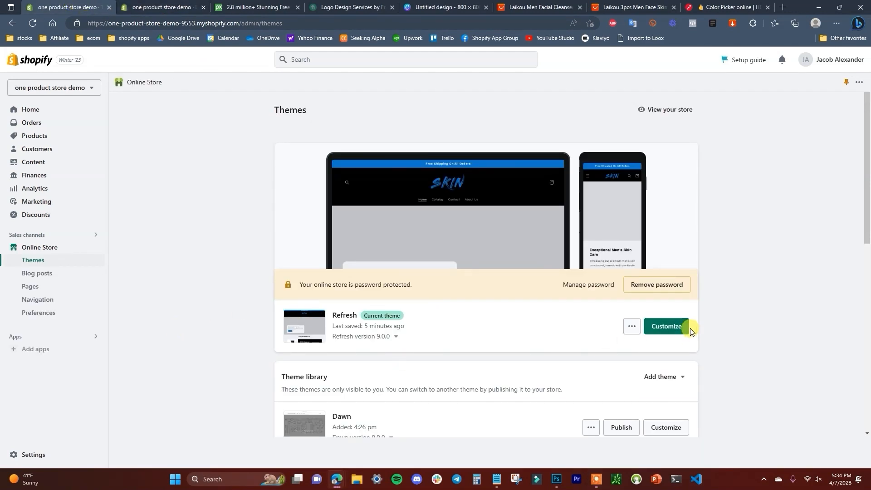
left_click(666, 326)
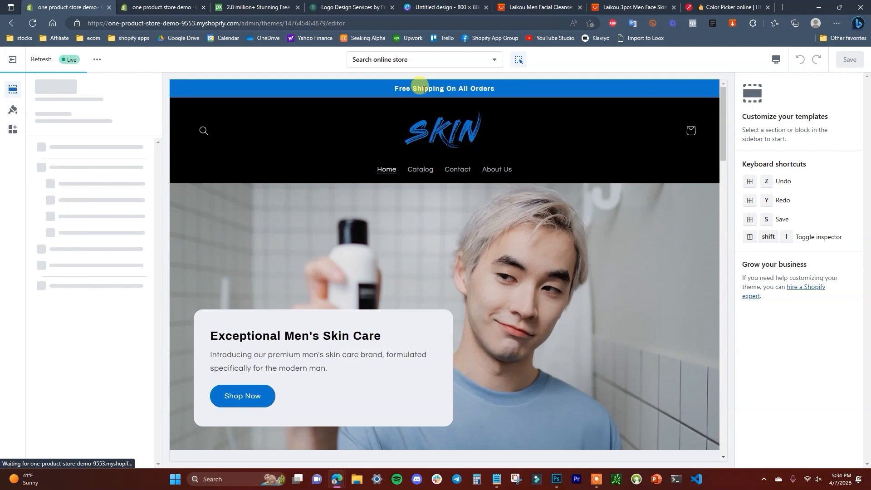
left_click(493, 60)
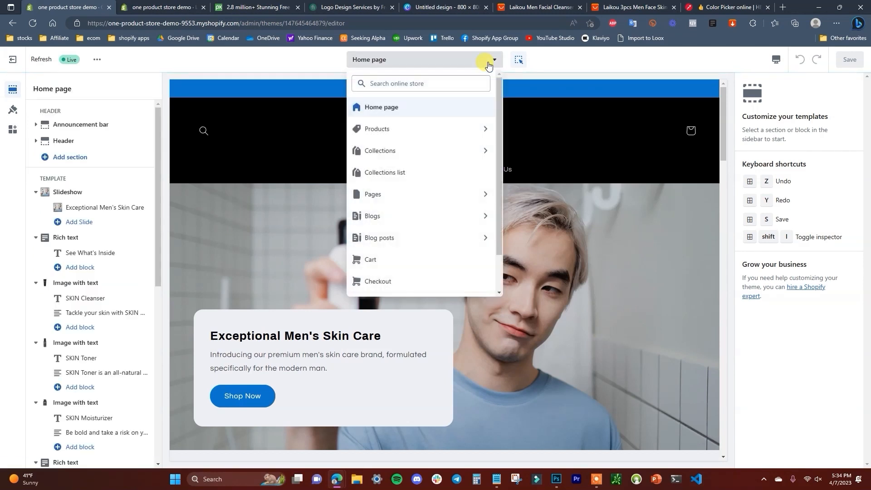
left_click(414, 129)
left_click(422, 128)
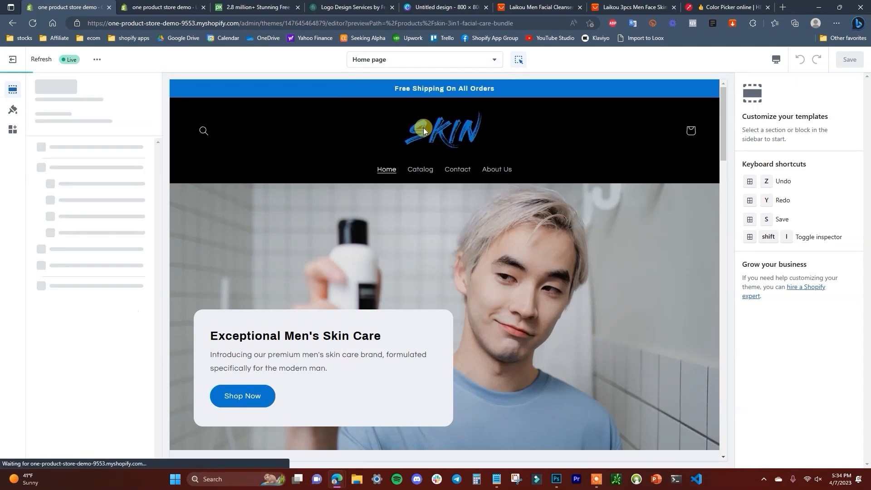
Examine where the Loox rating widget and reviews widget sit on the product page, and leave the theme editor
scroll(462, 276, "down", 3)
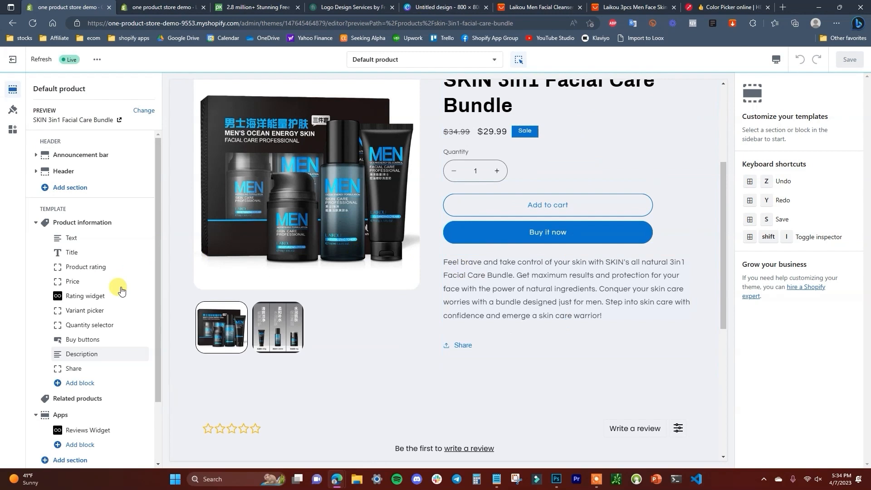
scroll(125, 291, "down", 1)
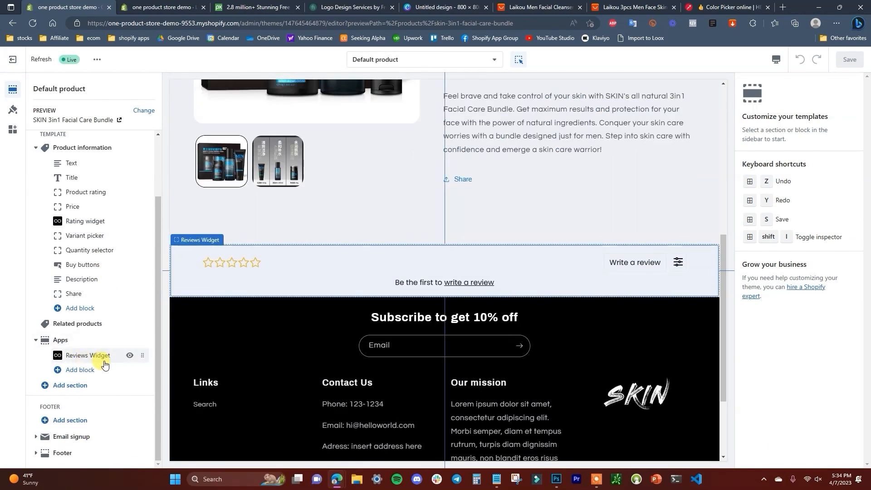
scroll(408, 295, "up", 3)
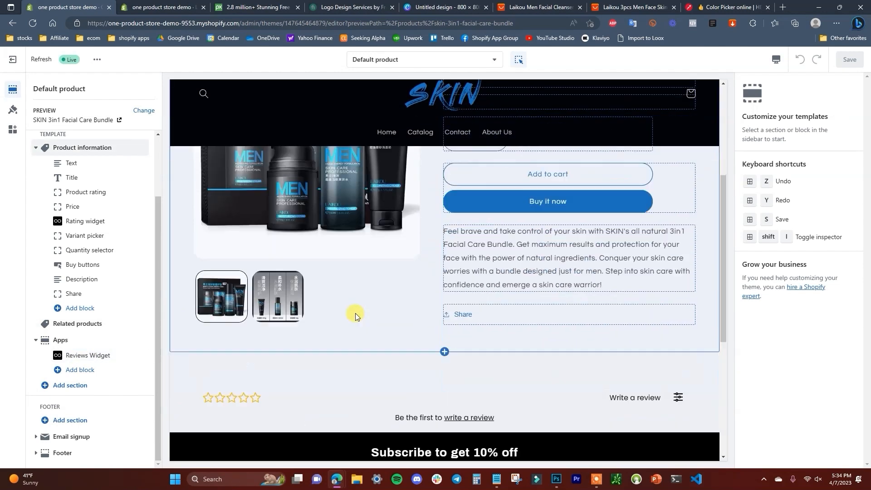
left_click(93, 222)
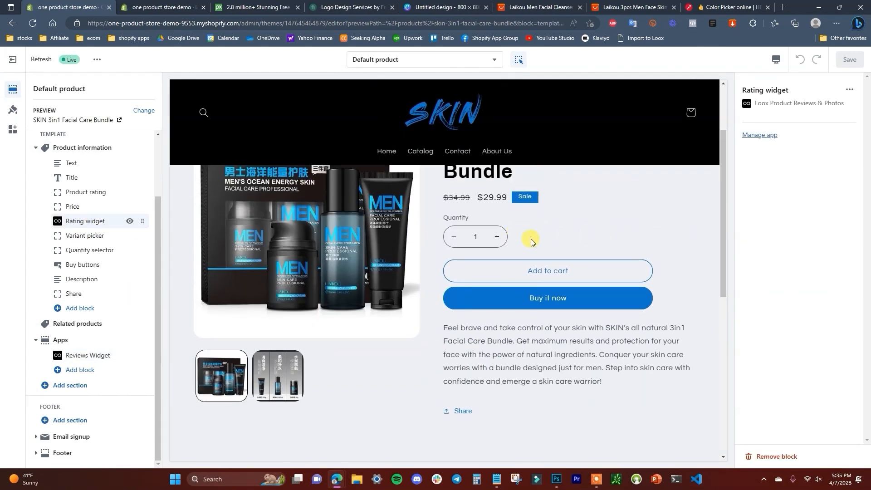
scroll(522, 259, "up", 2)
scroll(589, 314, "down", 6)
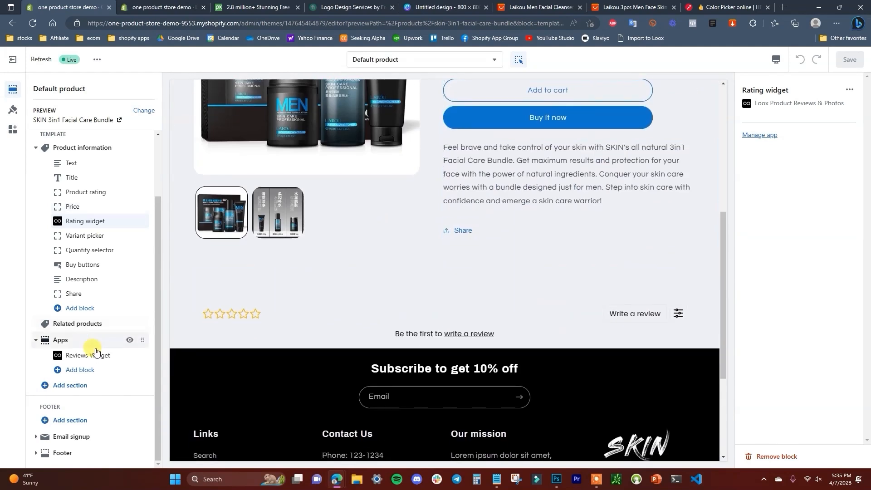
left_click(88, 356)
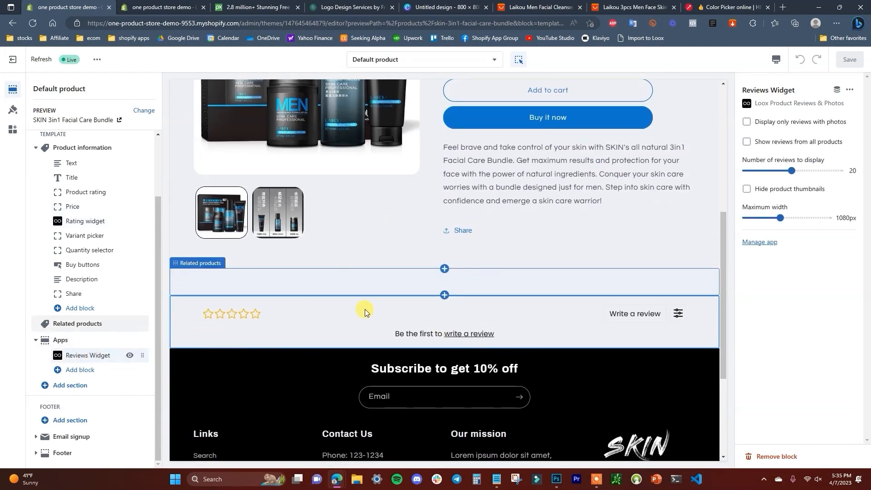
scroll(505, 342, "up", 3)
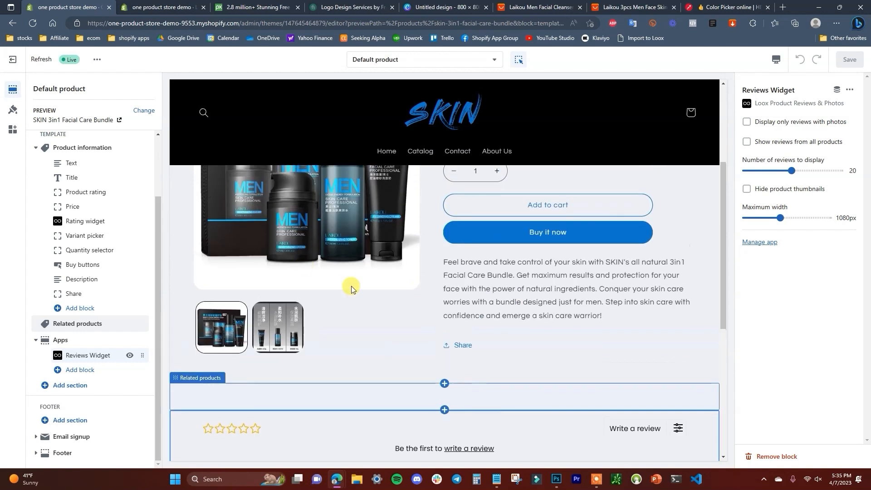
scroll(349, 290, "down", 3)
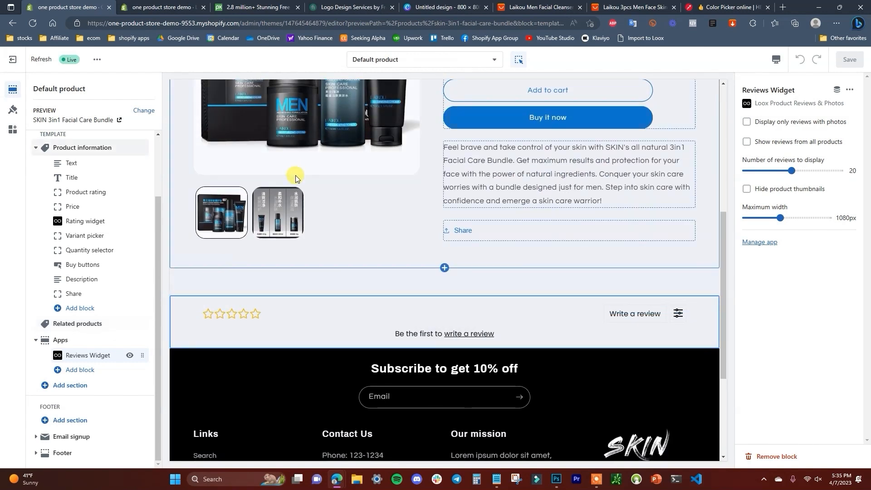
left_click(18, 58)
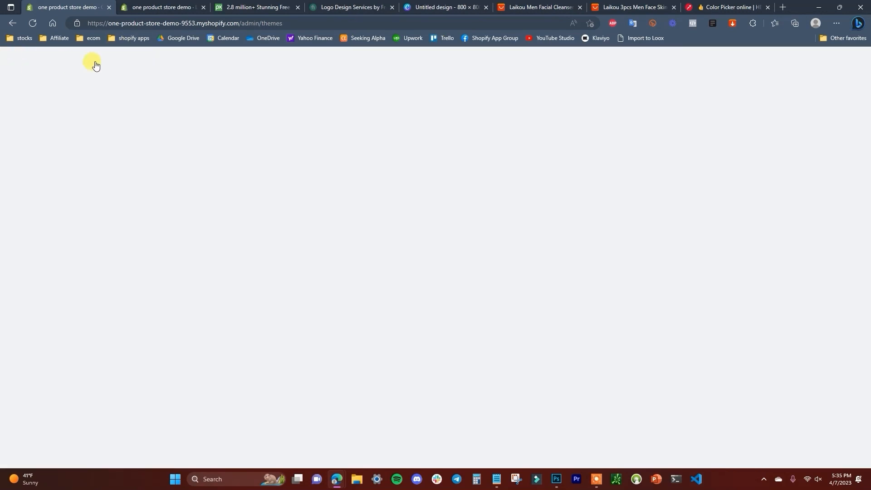
Switch to the AliExpress page of the LAIKOU men's facial cleanser and launch the Loox review importer there
left_click(181, 8)
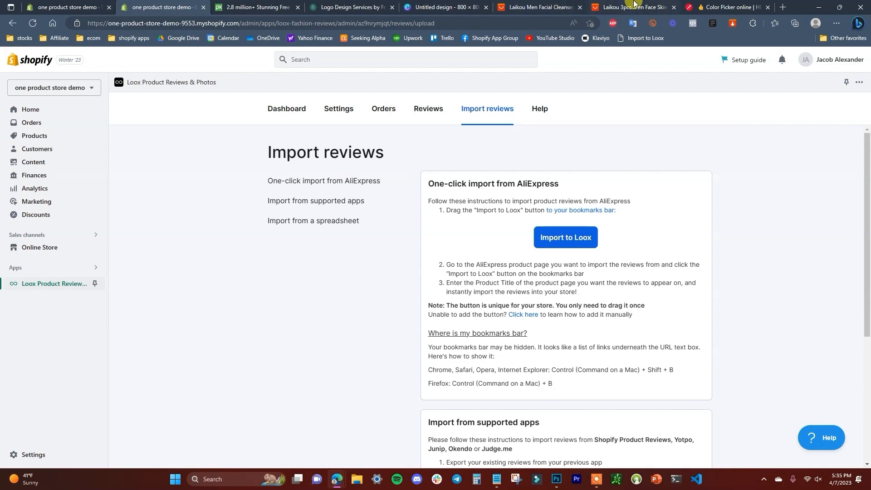
left_click(613, 7)
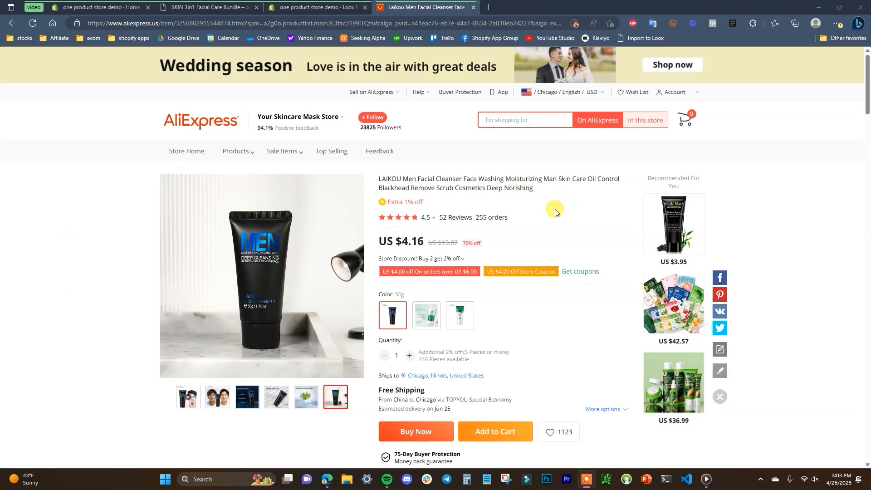
left_click(639, 38)
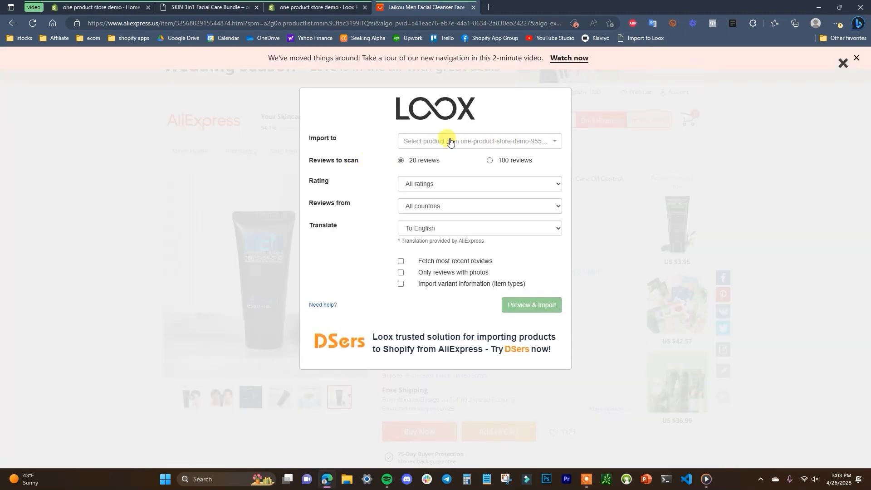
Set the import to SKIN 3in1 Facial Care Bundle, scanning 100 reviews rated 4 stars and up, and preview the reviews
left_click(481, 148)
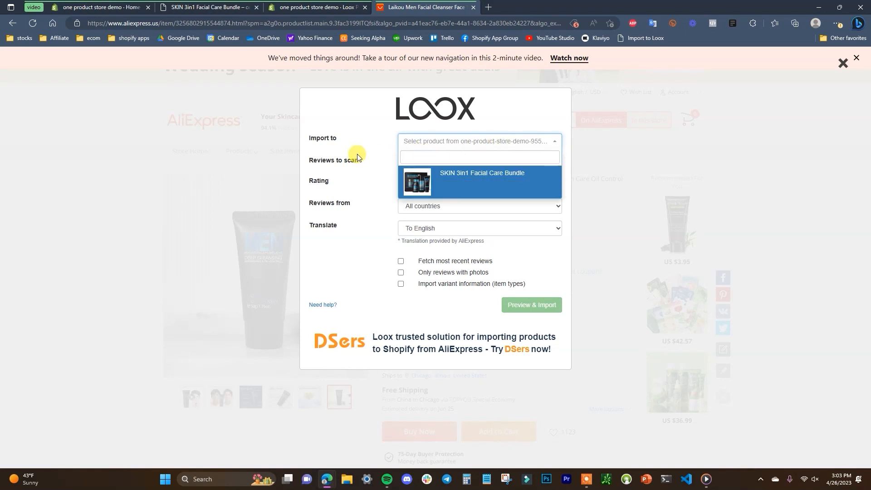
left_click(382, 150)
left_click(464, 143)
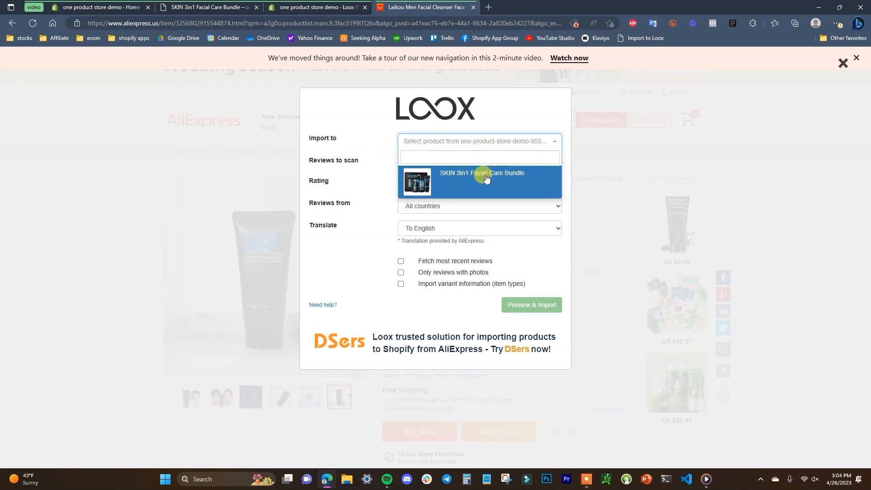
left_click(482, 179)
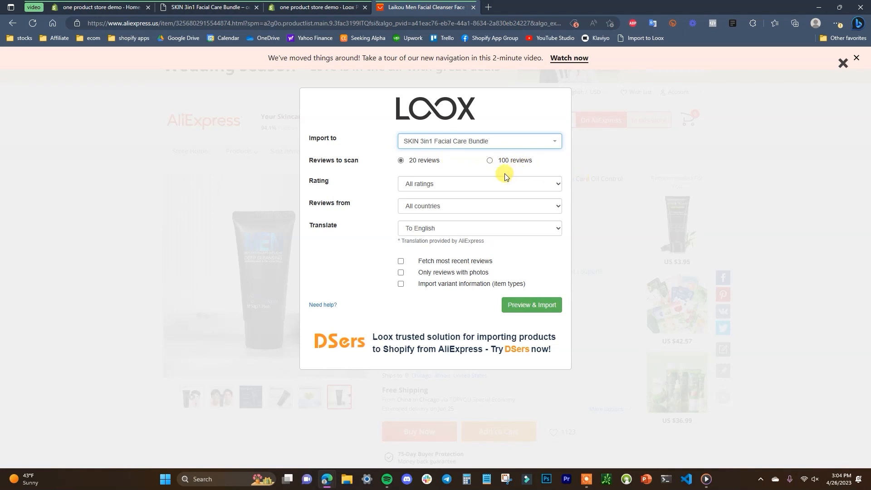
left_click(522, 164)
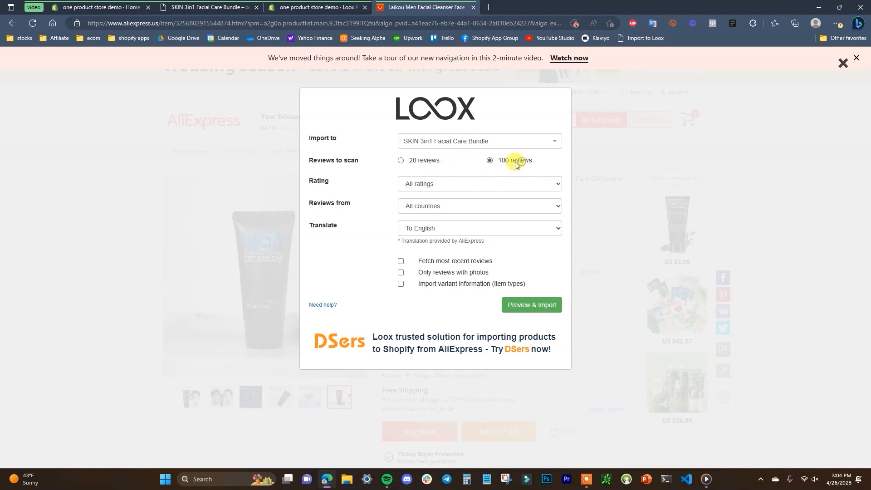
left_click(471, 186)
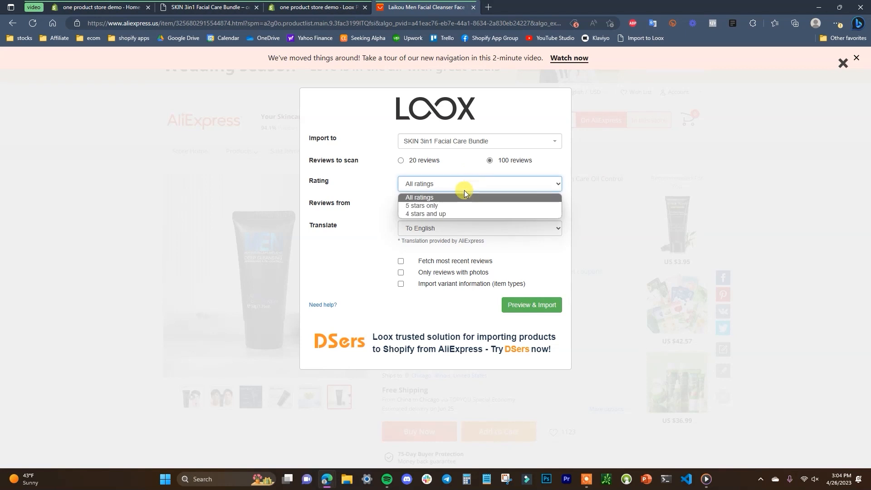
left_click(454, 215)
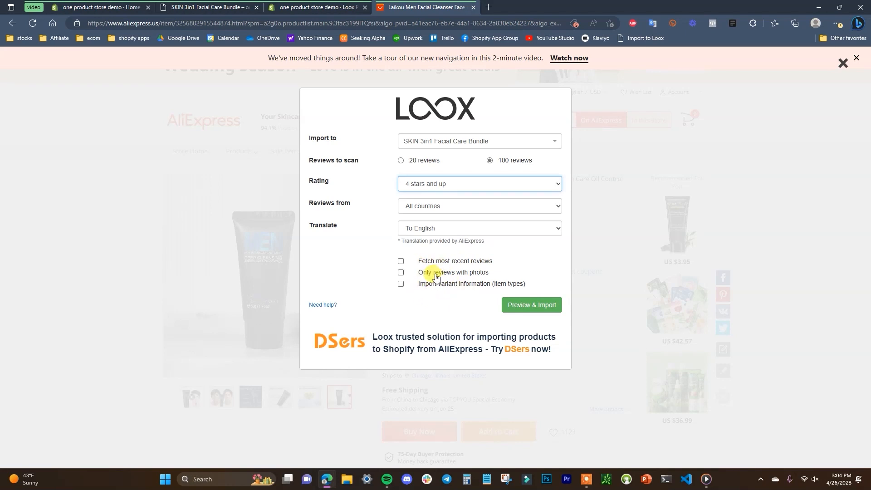
left_click(530, 305)
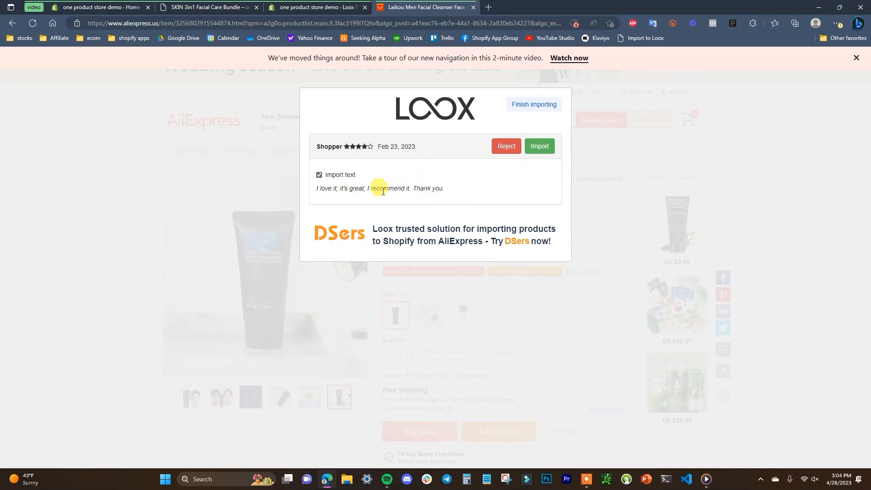
Accept the previewed AliExpress reviews one by one with their text, importing them into Loox until the preview is finished
left_click(545, 153)
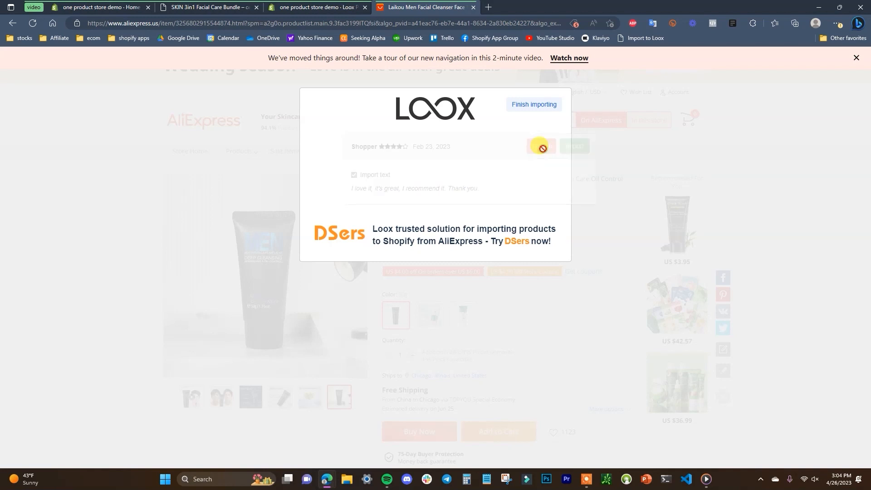
left_click(543, 153)
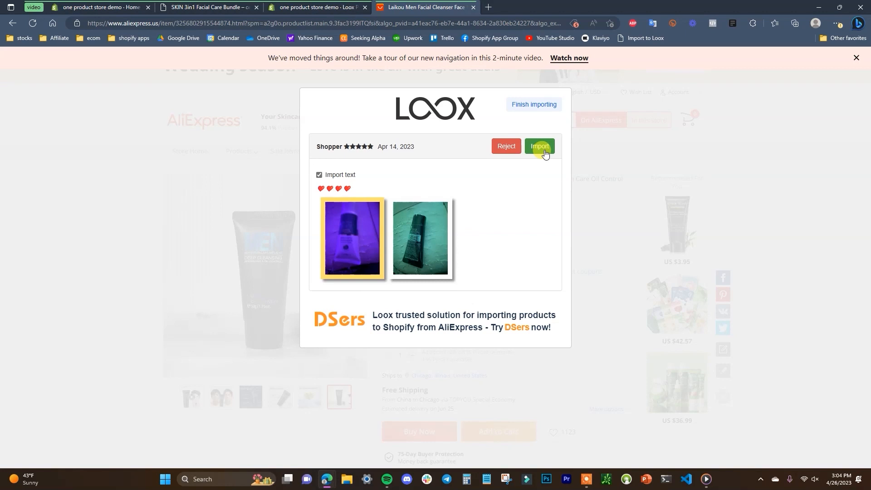
left_click(544, 152)
left_click(545, 151)
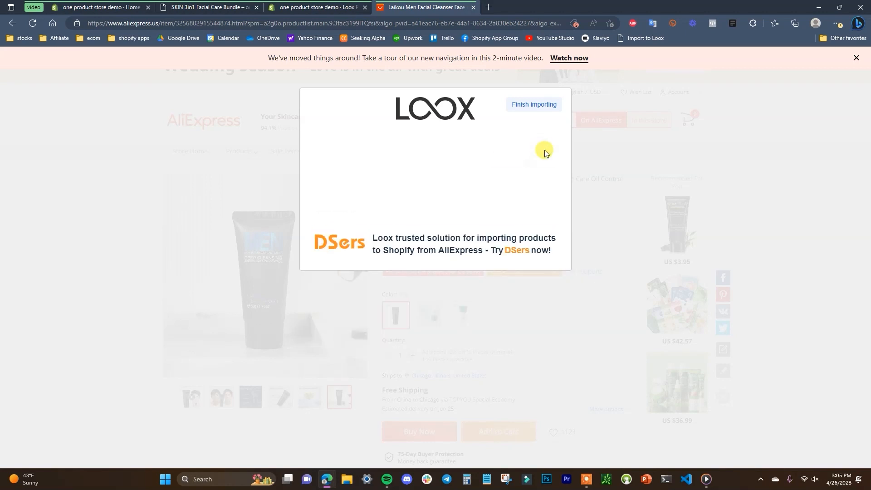
left_click(544, 150)
left_click(543, 149)
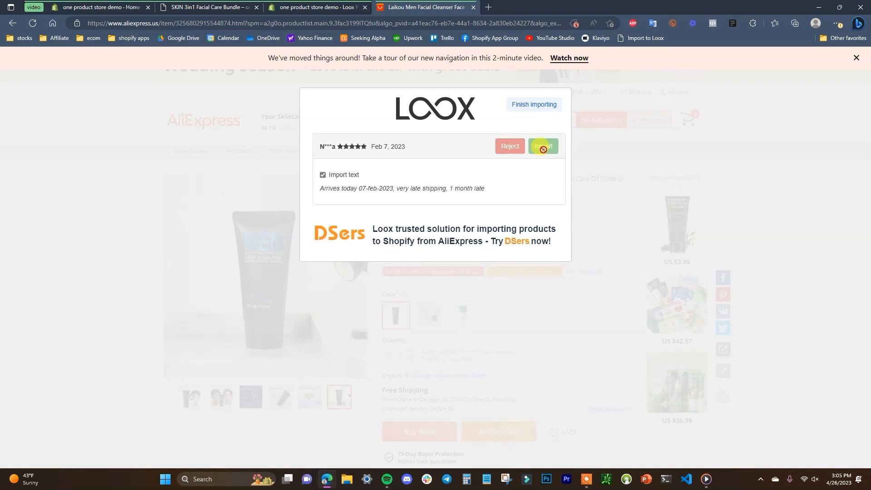
left_click(533, 148)
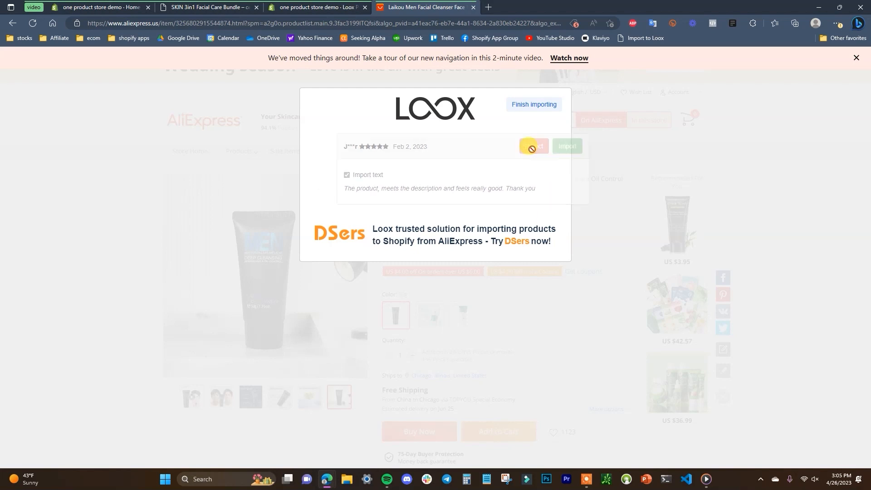
left_click(541, 146)
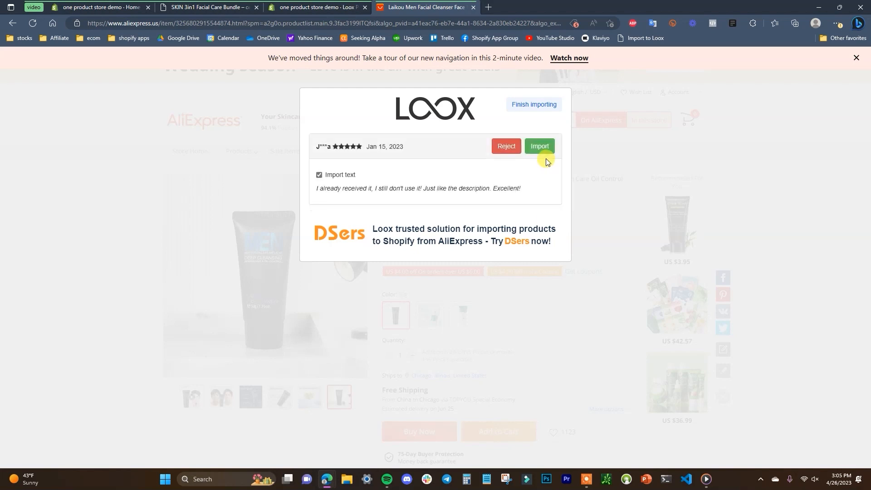
left_click(543, 154)
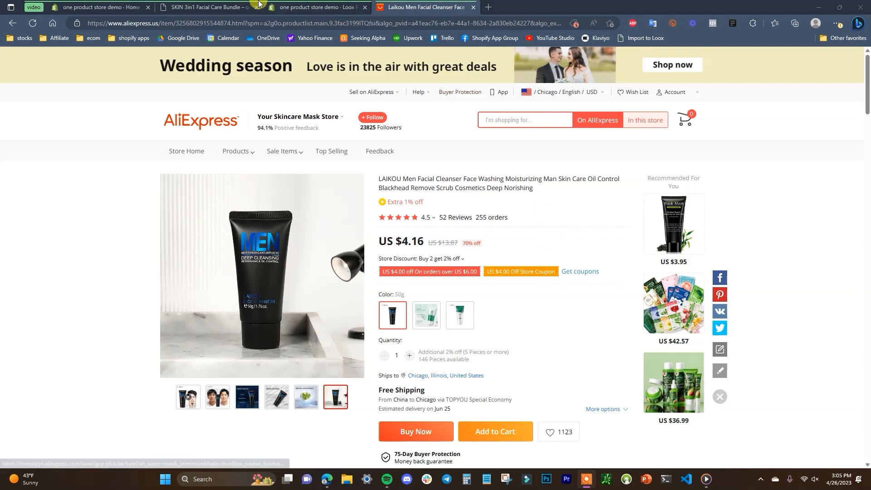
Switch to the Loox app in Shopify, open the review management page and look through the imported reviews
left_click(323, 6)
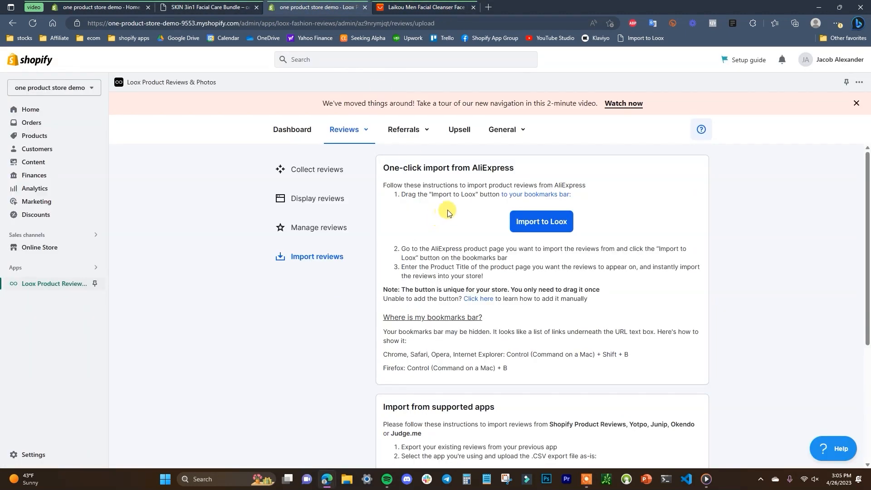
left_click(323, 227)
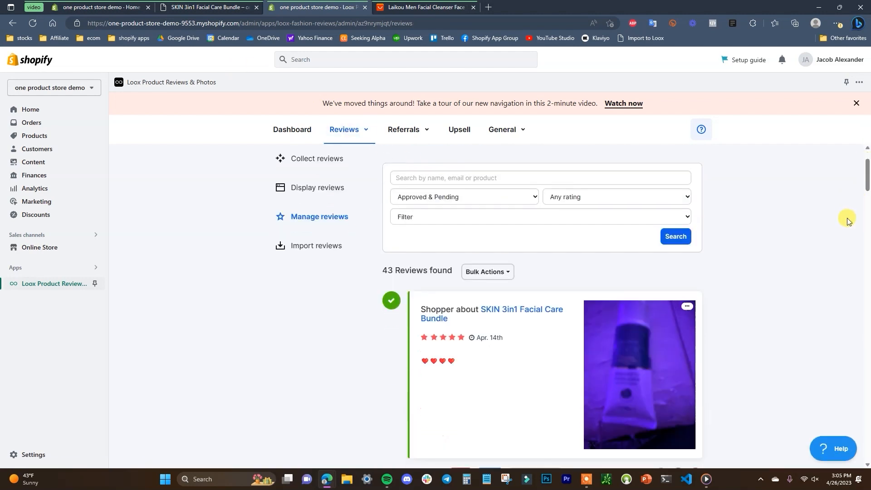
scroll(848, 218, "down", 10)
scroll(570, 268, "down", 15)
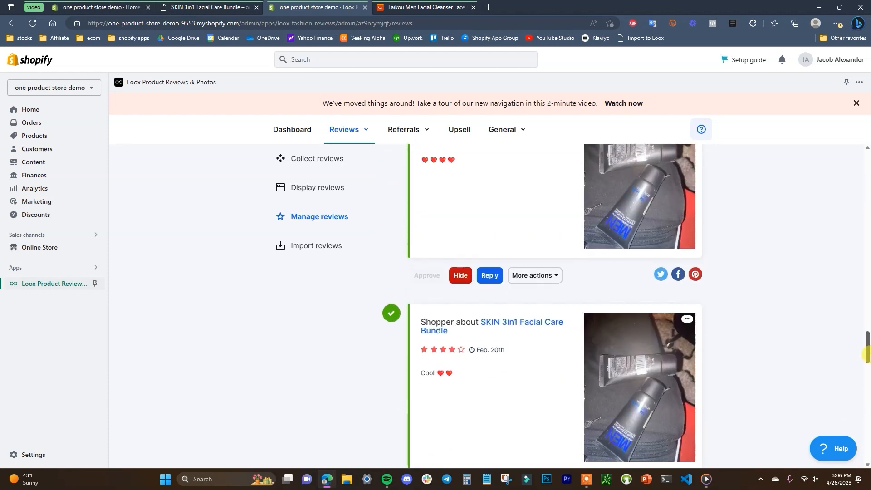
scroll(862, 272, "up", 20)
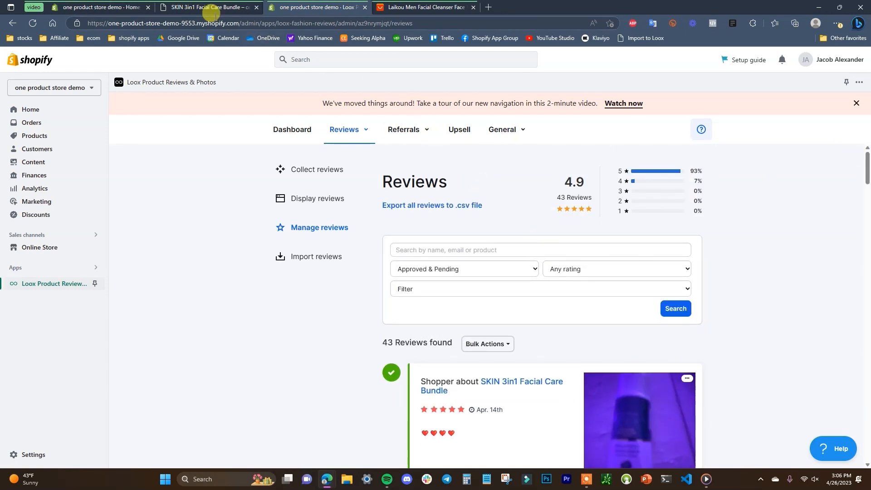
Switch to the SKIN 3in1 Facial Care Bundle store page, reload it and look through its imported reviews
left_click(209, 7)
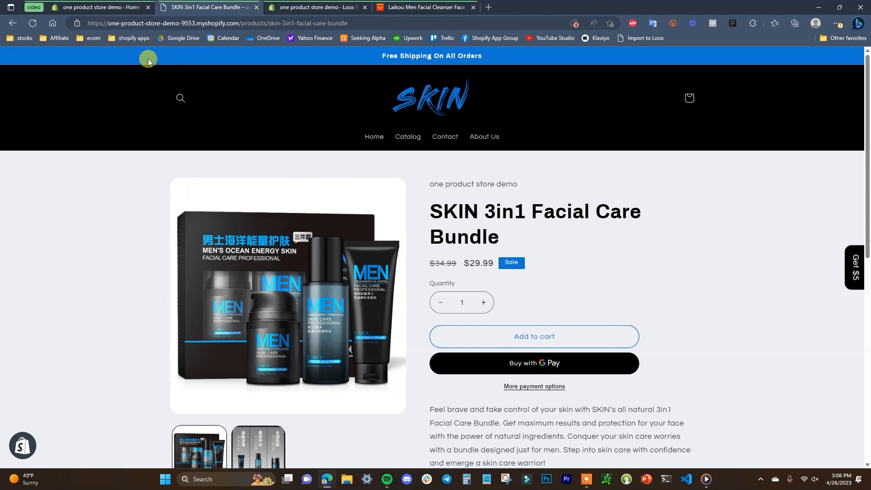
left_click(28, 25)
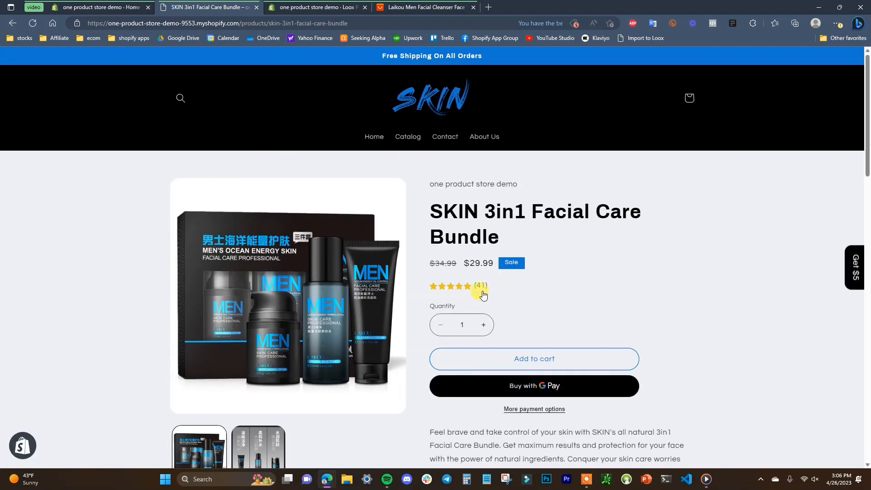
left_click_drag(868, 115, 864, 343)
left_click(446, 373)
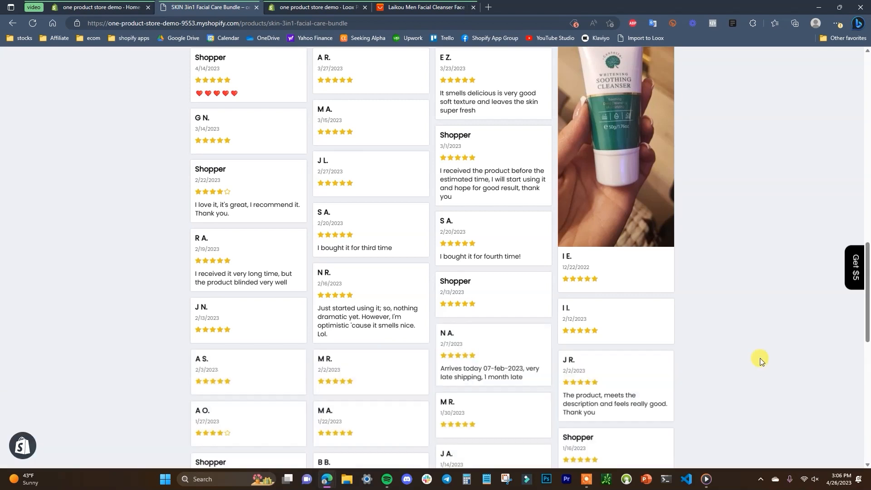
scroll(437, 295, "down", 5)
scroll(694, 328, "up", 8)
scroll(772, 345, "up", 10)
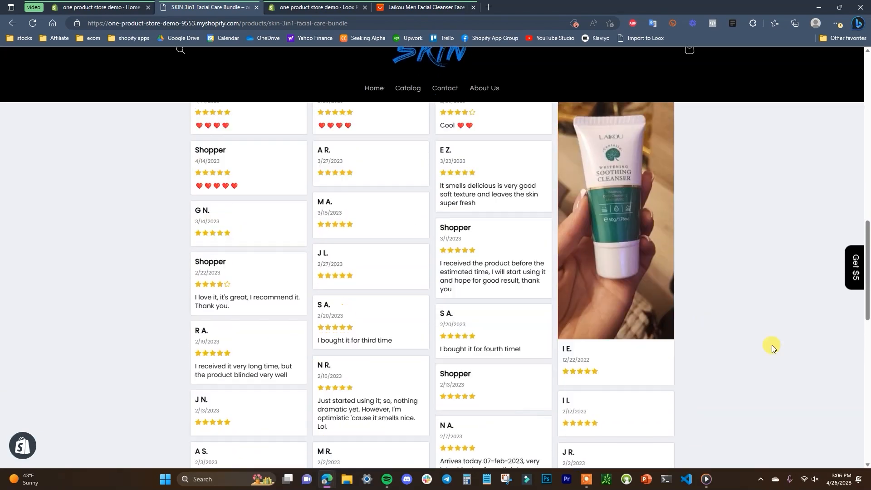
scroll(775, 336, "up", 3)
scroll(776, 336, "down", 3)
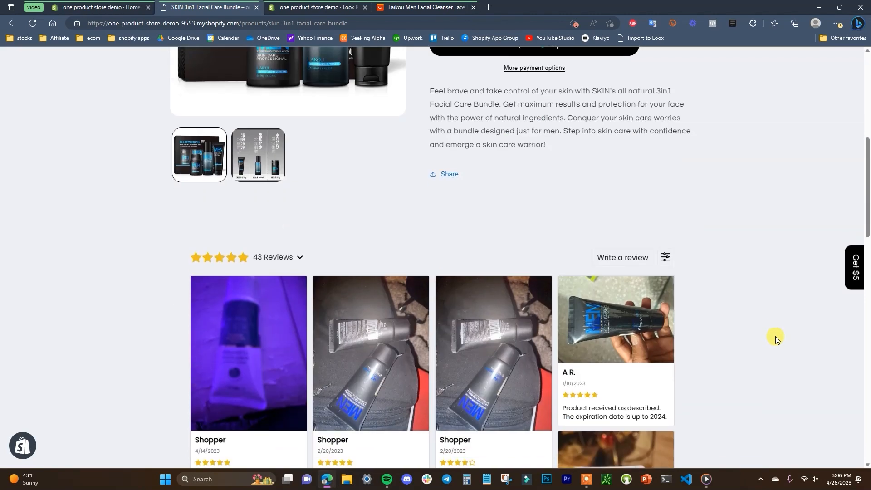
scroll(774, 337, "up", 1)
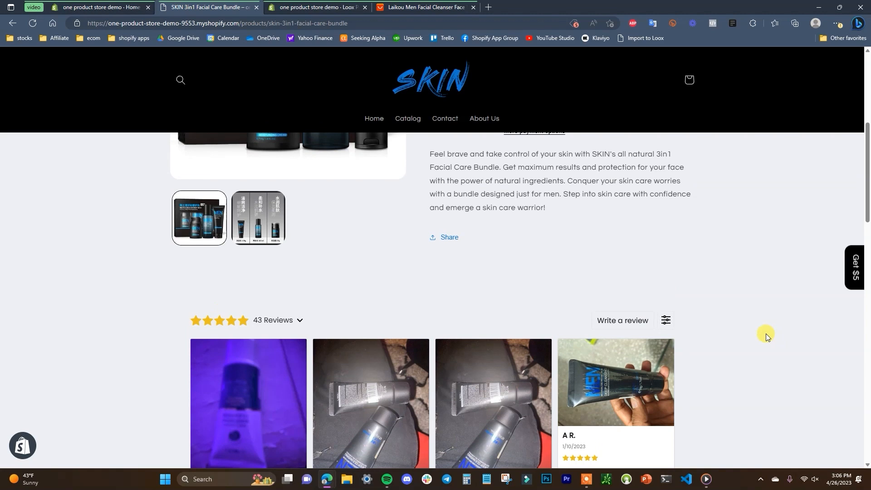
scroll(771, 313, "up", 5)
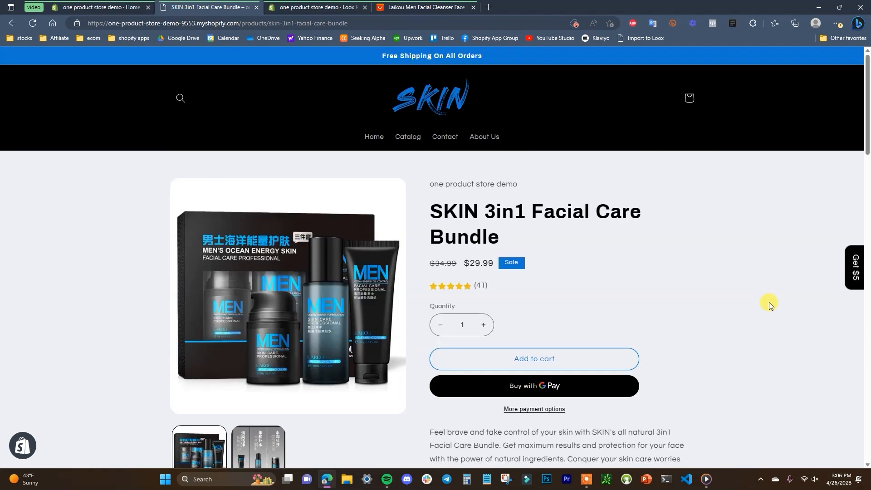
Examine how the star rating under the price and the photo review grid below the description appear to shoppers
scroll(770, 304, "down", 4)
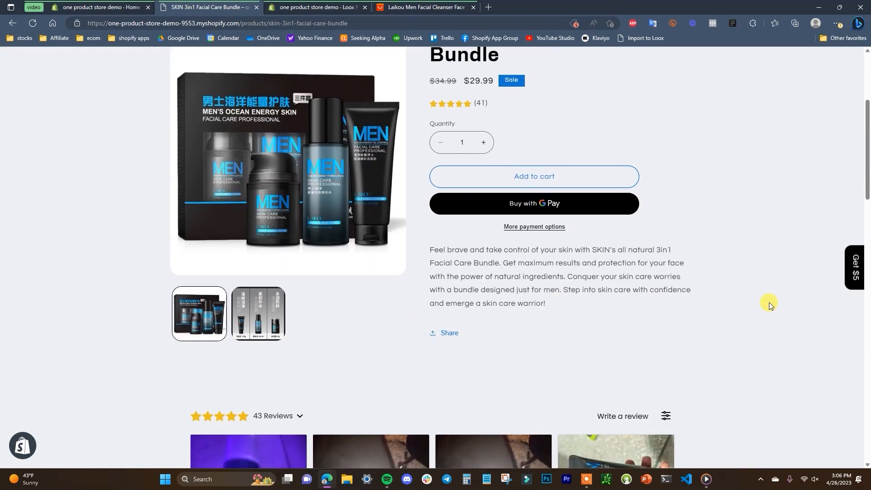
scroll(767, 300, "down", 3)
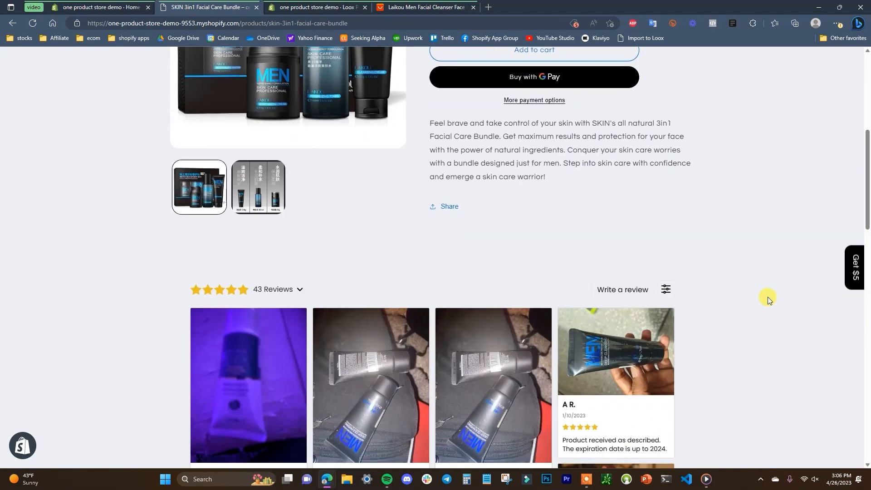
scroll(769, 297, "up", 5)
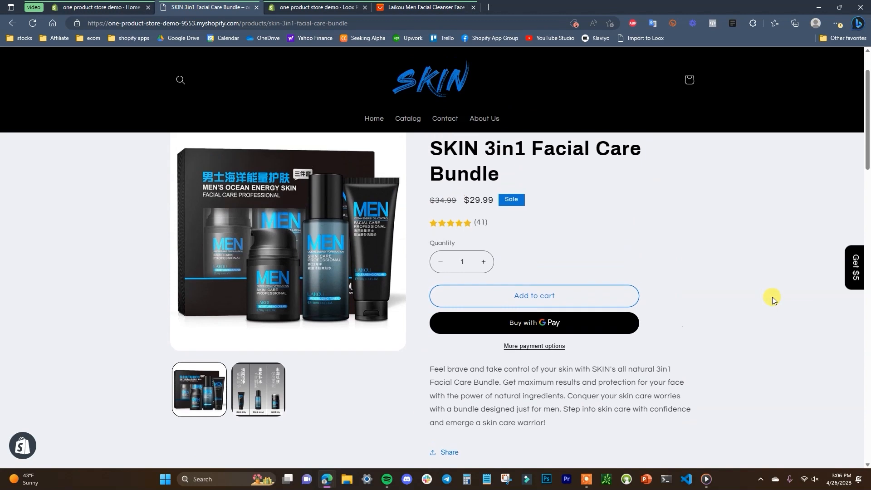
scroll(778, 268, "down", 3)
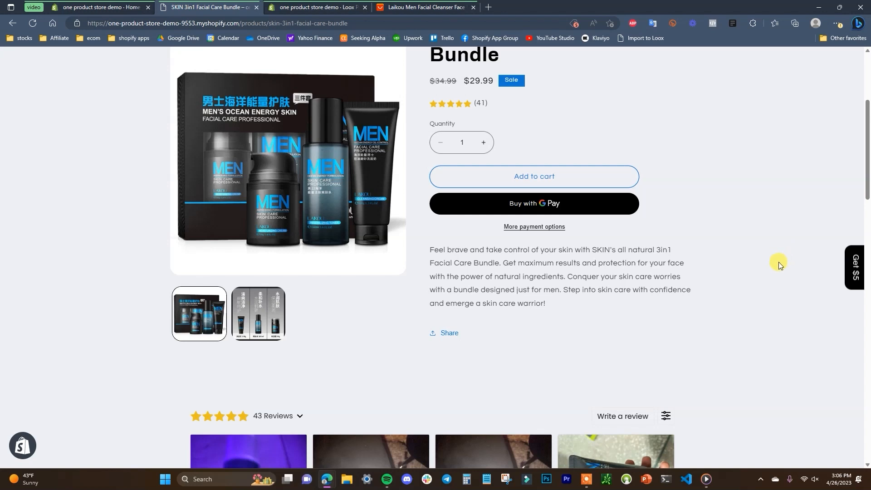
scroll(781, 267, "down", 8)
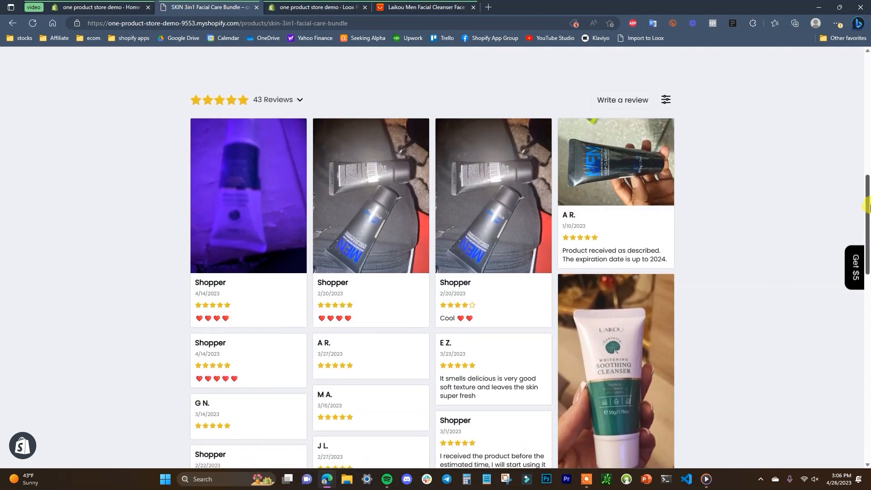
scroll(867, 206, "down", 4)
scroll(660, 348, "up", 7)
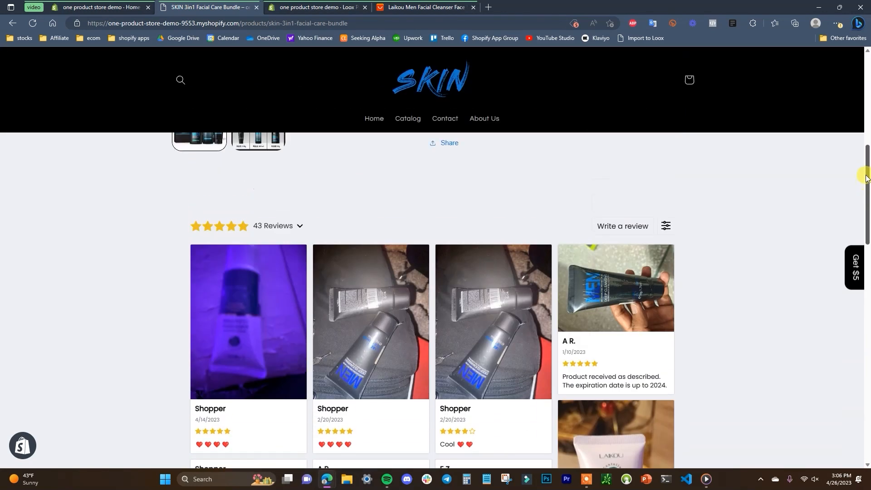
scroll(739, 350, "up", 3)
scroll(737, 343, "down", 2)
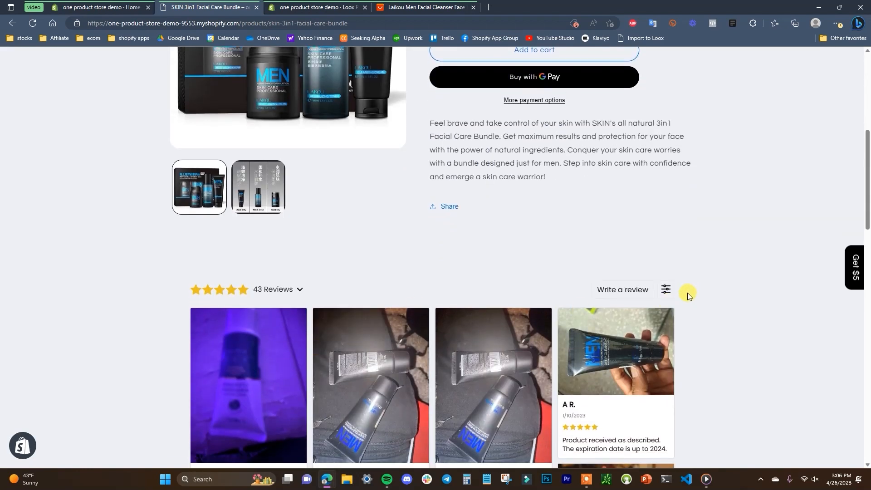
scroll(720, 309, "up", 1)
scroll(721, 309, "down", 4)
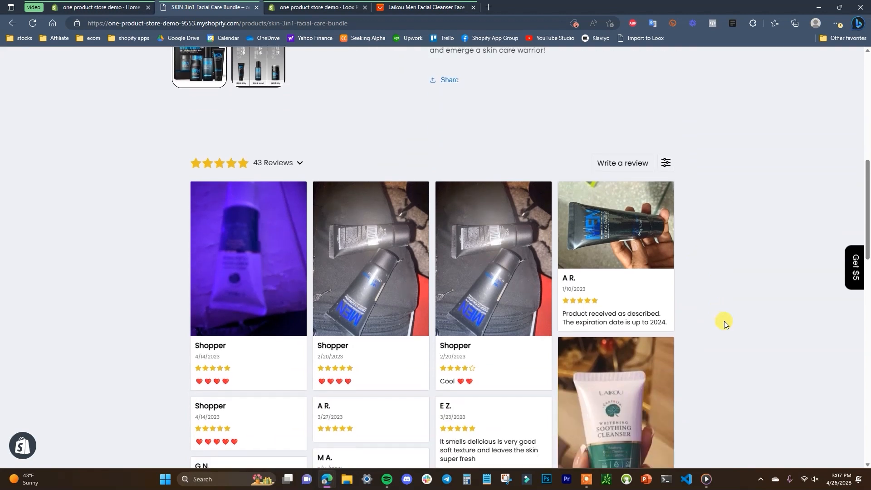
scroll(720, 318, "up", 1)
scroll(718, 317, "down", 2)
scroll(718, 317, "up", 4)
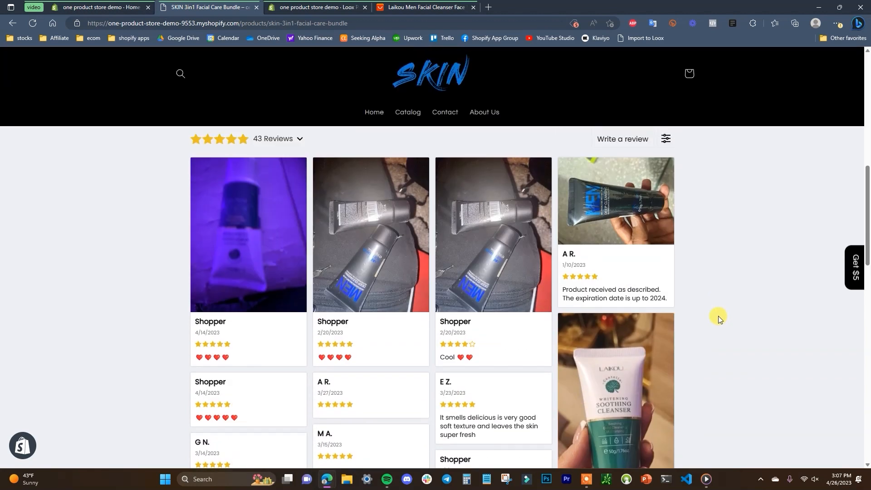
scroll(718, 317, "up", 1)
Return to Loox's review management and examine the individual review entries and their Hide, Reply and More actions options
left_click(317, 7)
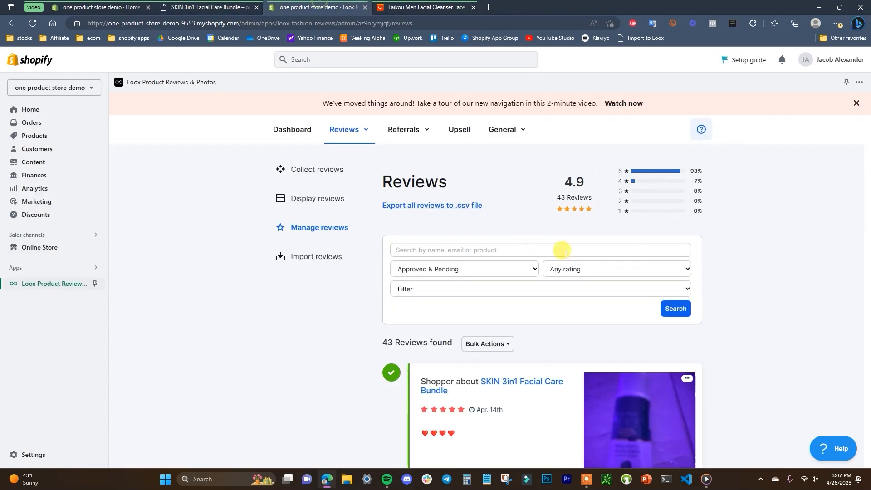
scroll(823, 252, "down", 3)
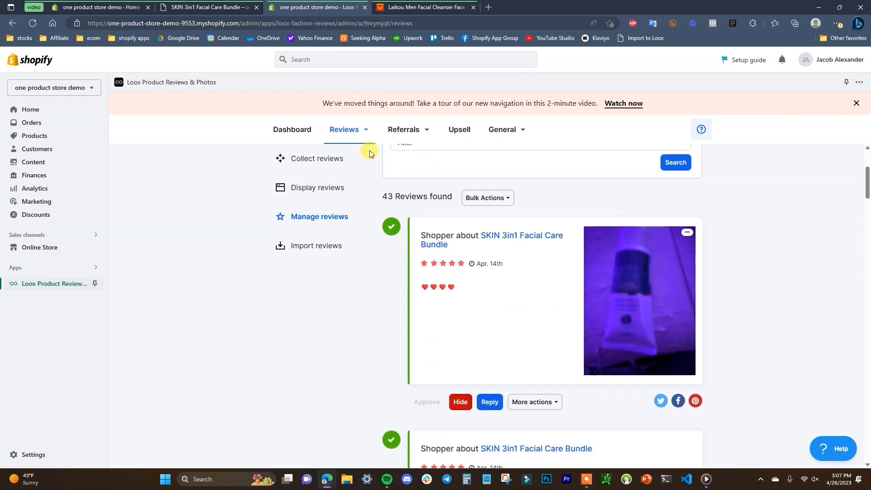
scroll(677, 271, "down", 1)
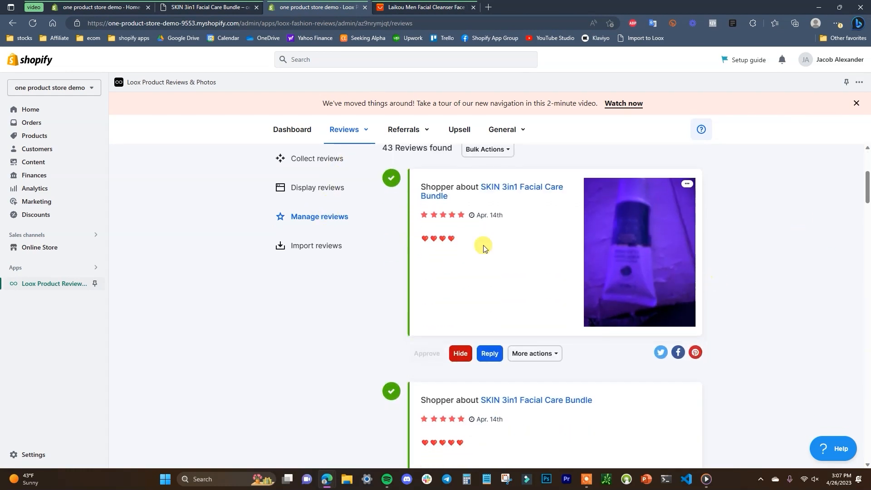
scroll(796, 264, "down", 3)
scroll(777, 274, "up", 2)
scroll(697, 253, "down", 14)
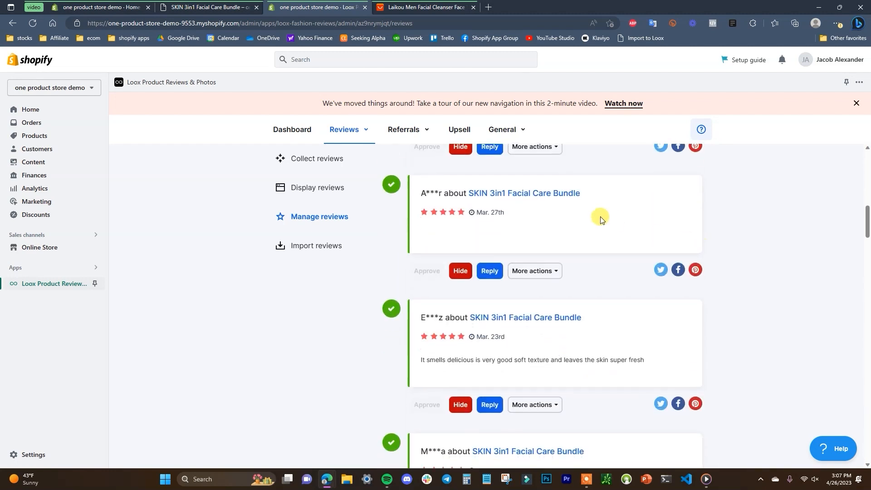
scroll(673, 231, "up", 10)
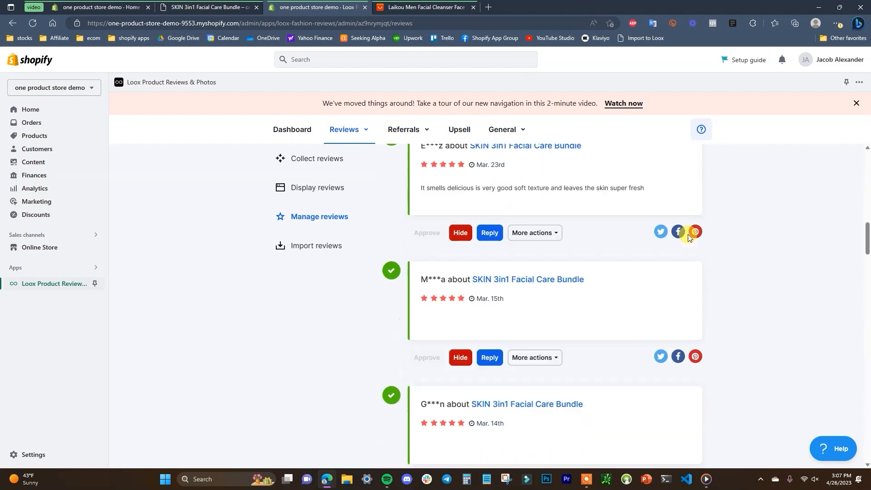
scroll(677, 230, "up", 4)
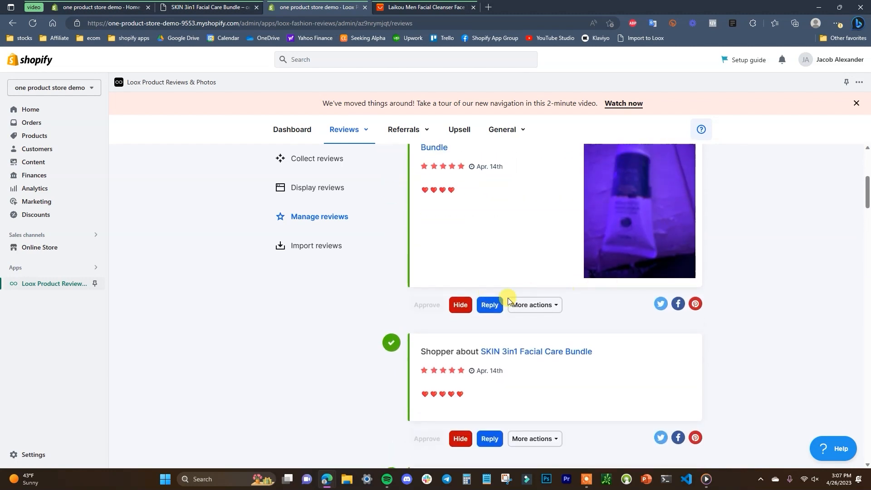
Switch back to the SKIN 3in1 Facial Care Bundle store page and view its product details
key("ctrl+shift+Tab")
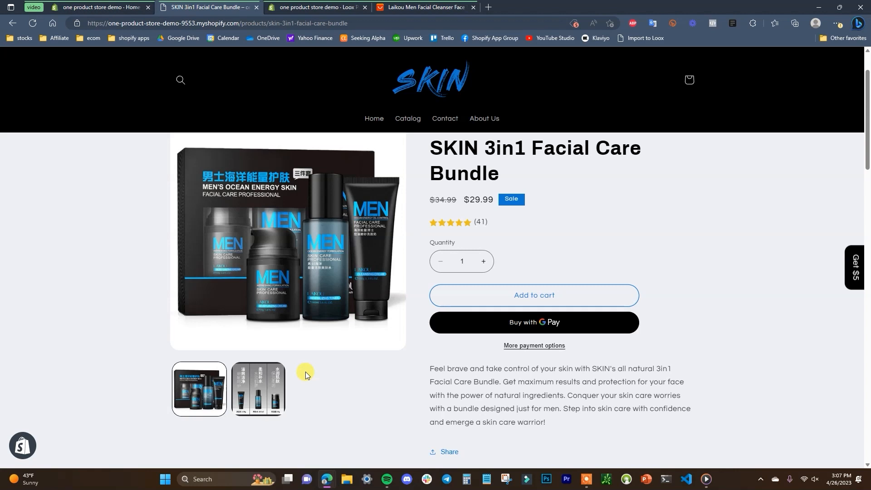
scroll(443, 384, "down", 1)
scroll(675, 383, "up", 3)
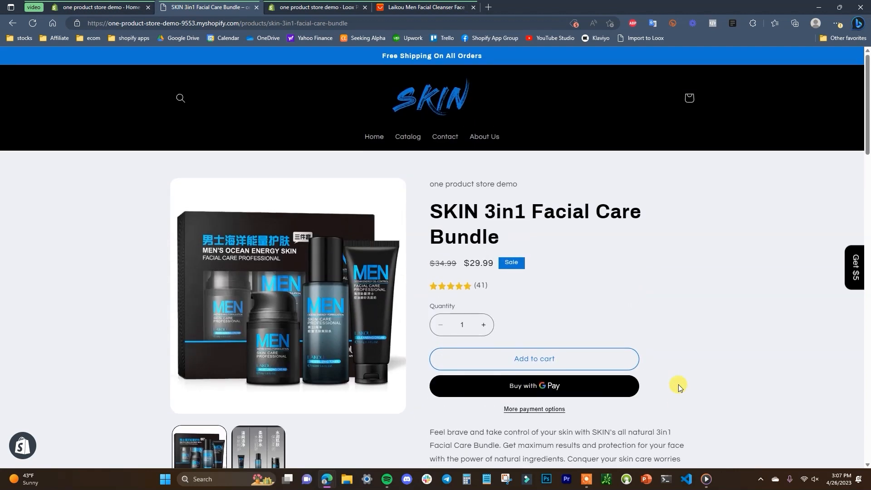
Open the SKIN store's home page, look through its sections, and close the extra admin tab
left_click(298, 6)
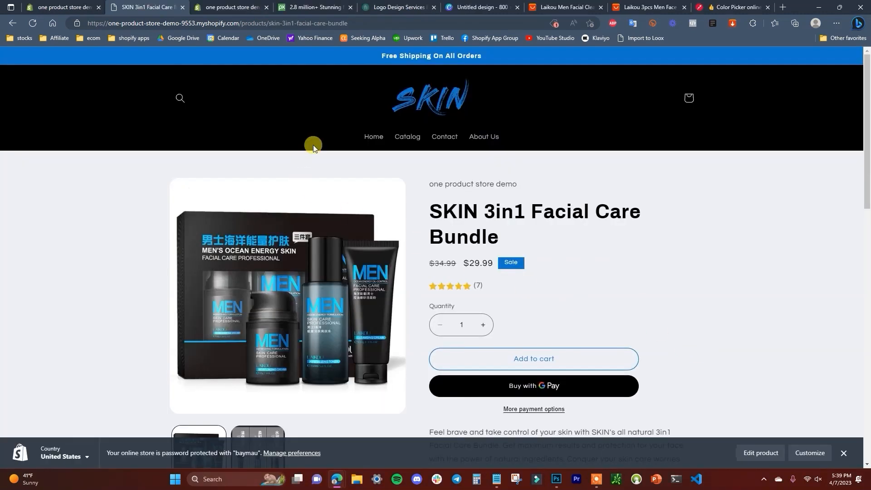
left_click(379, 138)
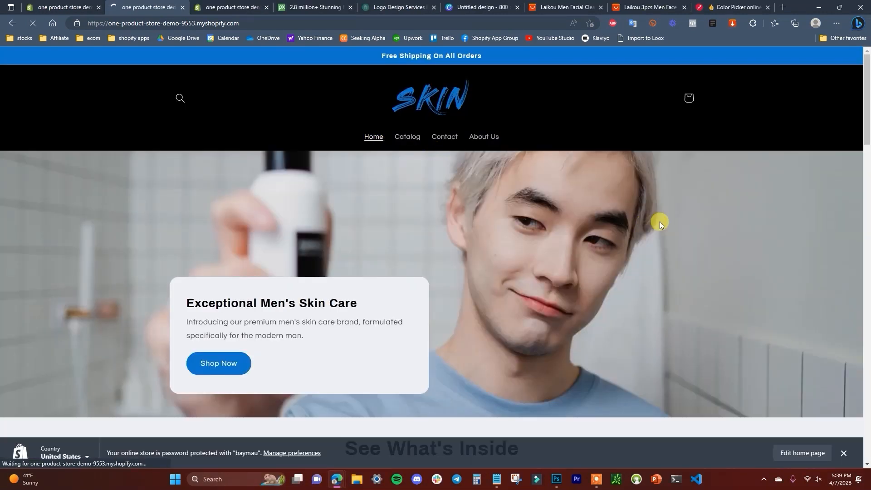
scroll(660, 222, "down", 5)
scroll(731, 226, "down", 2)
left_click_drag(868, 153, 860, 91)
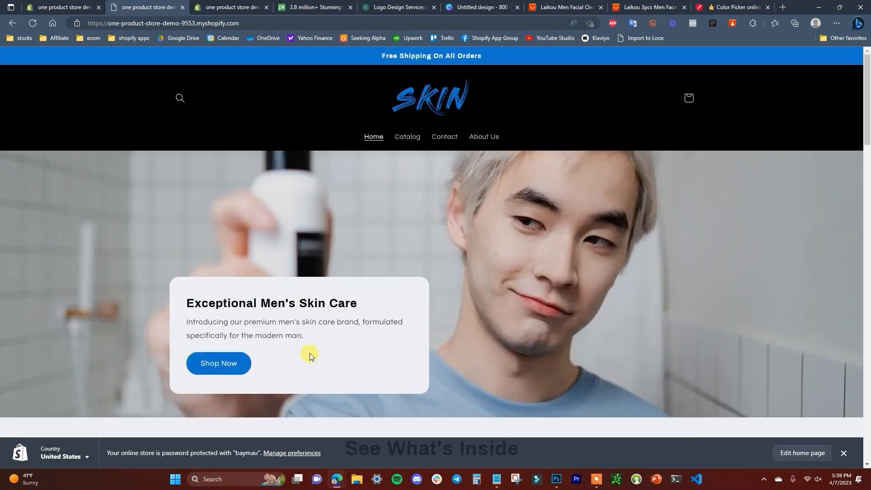
left_click(243, 7)
left_click(267, 7)
left_click(155, 6)
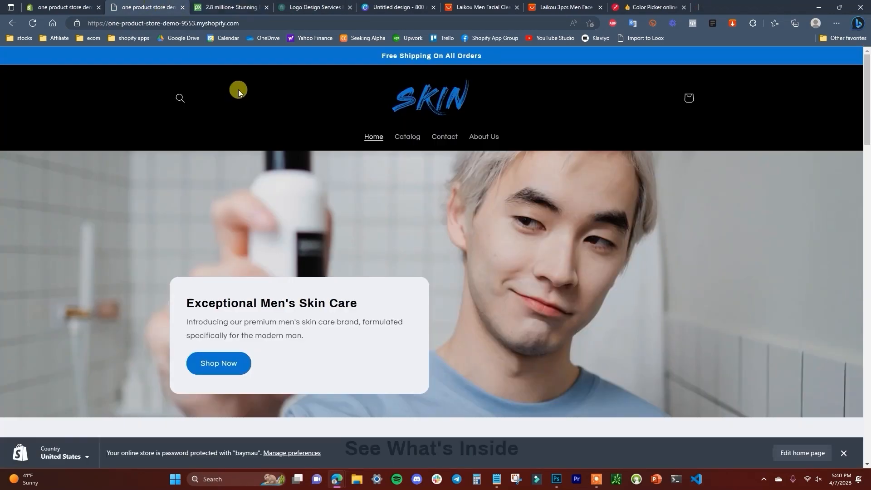
scroll(621, 358, "down", 4)
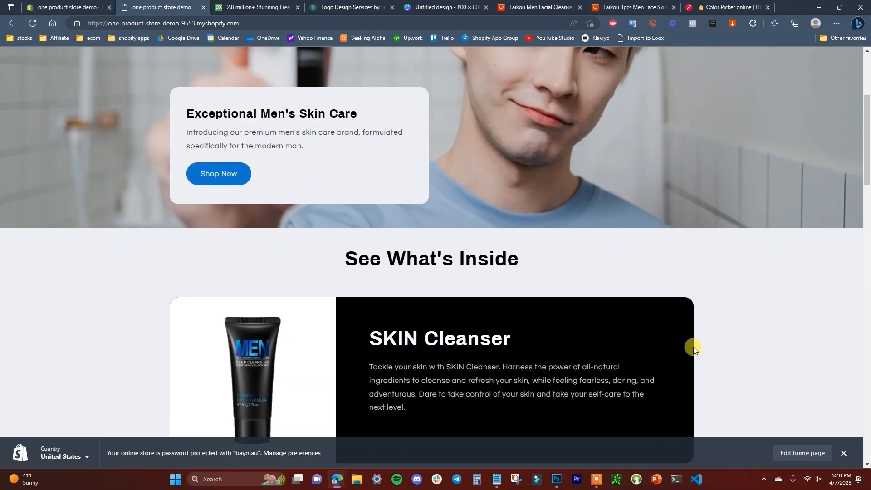
scroll(467, 304, "up", 4)
From the store admin, go to the Shopify App Store and search it for "pineraffle"
left_click(68, 8)
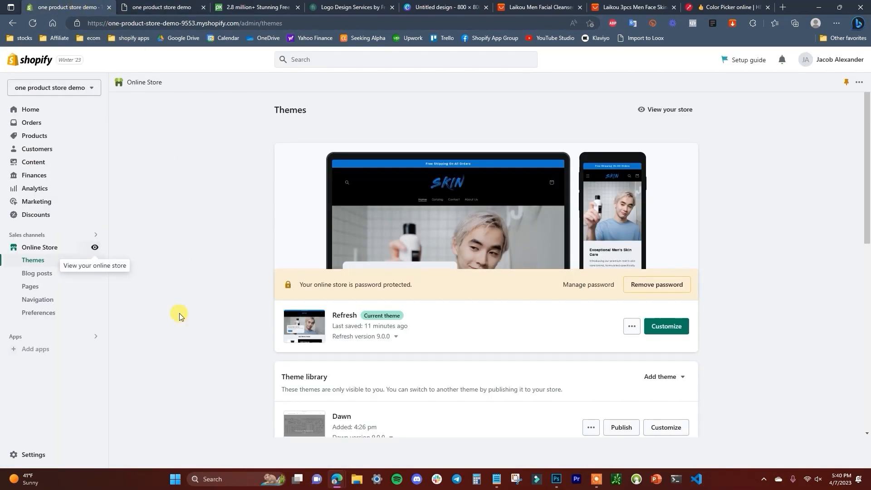
left_click(36, 349)
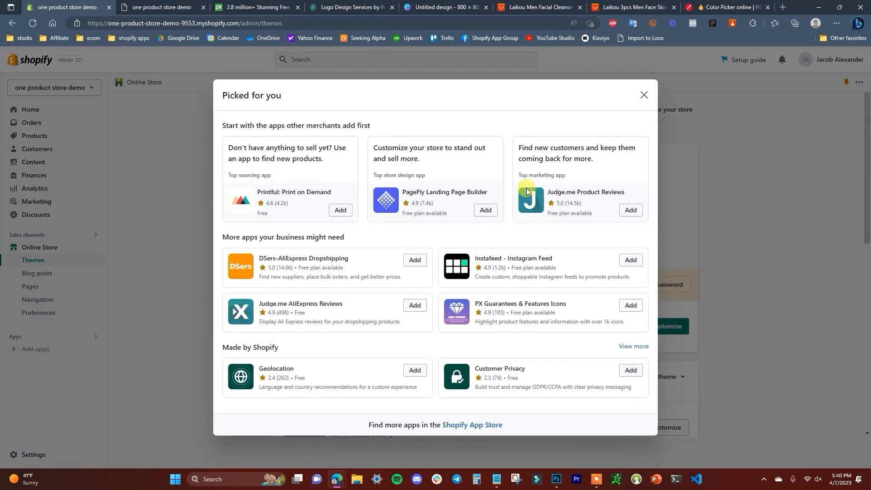
left_click(465, 429)
left_click(340, 63)
type("pineraffle")
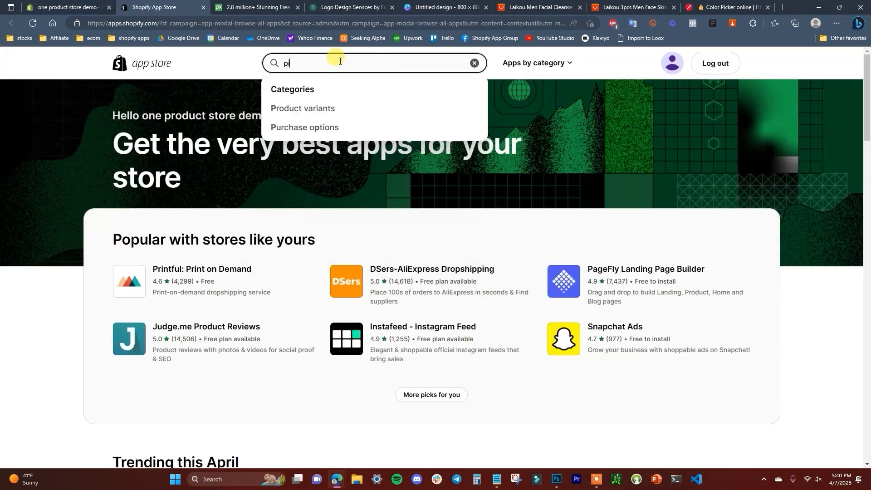
key("Return")
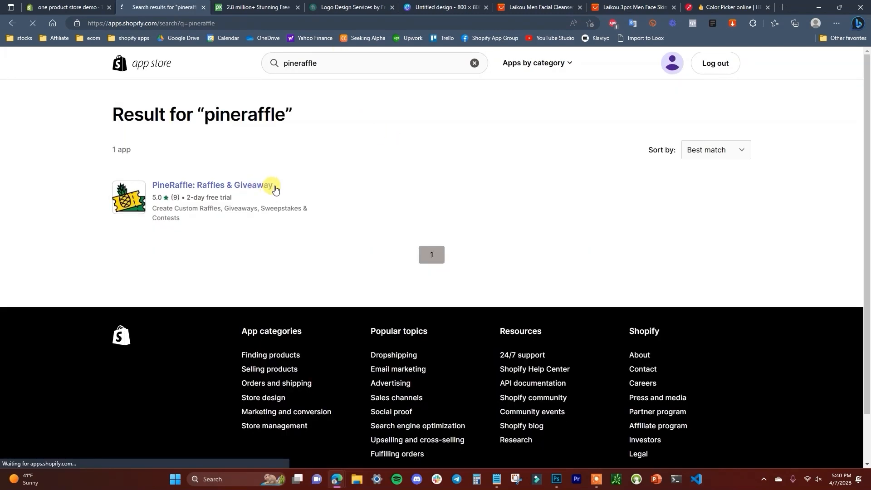
Open the PineRaffle: Raffles & Giveaway listing and install the app on the store
left_click(268, 187)
left_click(261, 266)
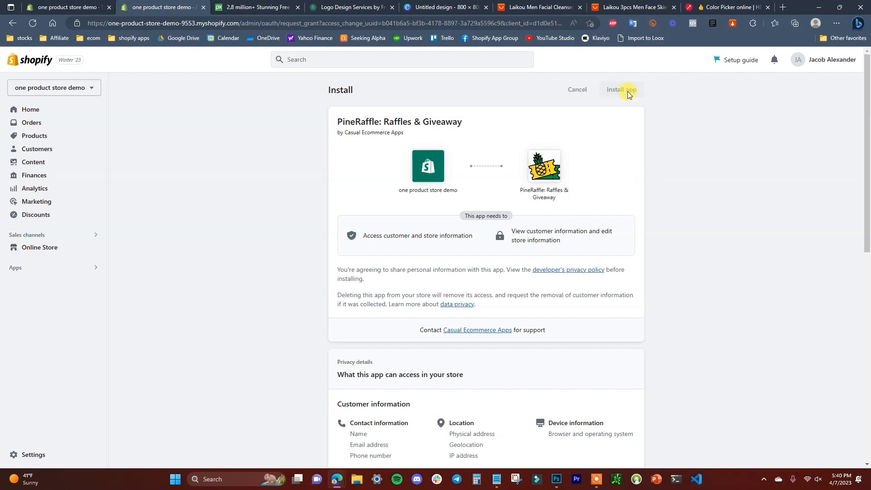
left_click(635, 266)
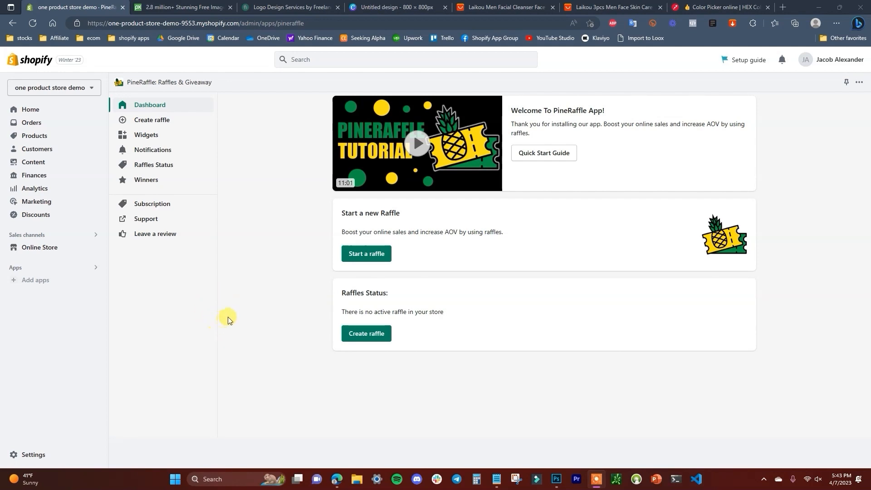
Start a new raffle named "Free SKIN Bundle" with the prize name "SKIN 3in1 Facial Care Bundle"
left_click(175, 120)
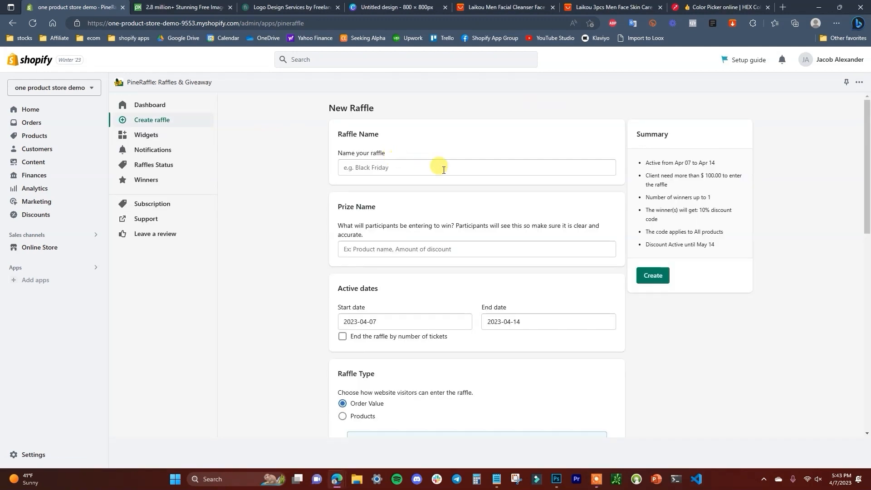
left_click(440, 167)
type("Free SKIN Bundle")
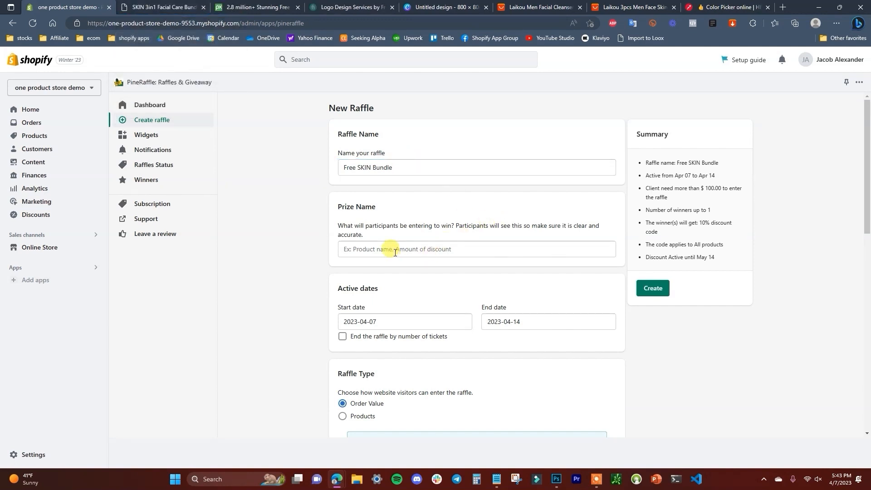
left_click(394, 252)
type("SKIN 3in1 Facial Care Bundle")
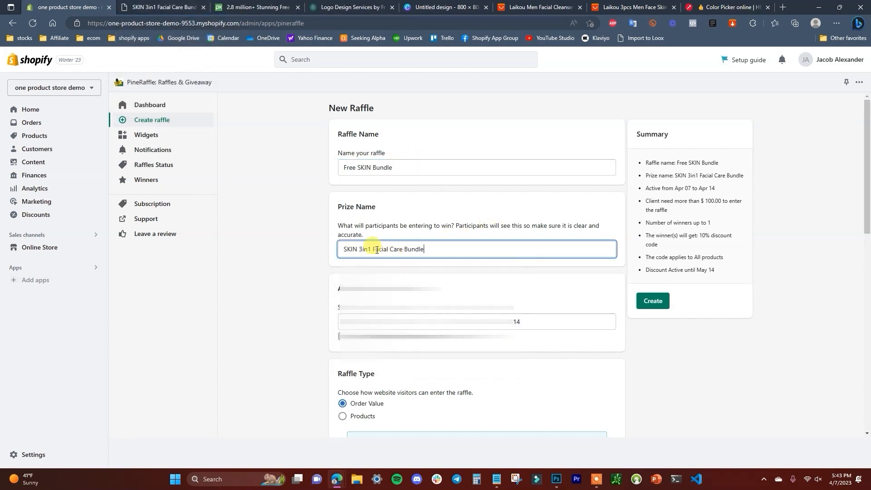
left_click(295, 263)
Make the raffle end by number of tickets, with a limit of 15 tickets
scroll(336, 269, "down", 1)
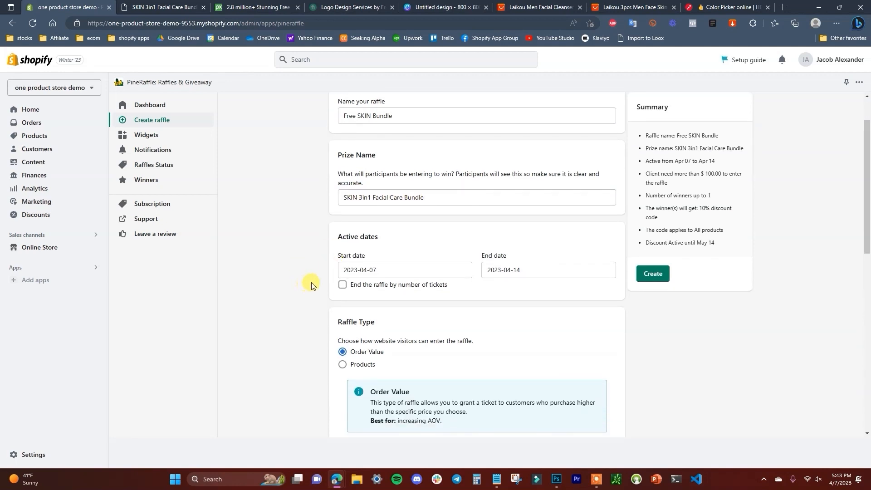
left_click(385, 289)
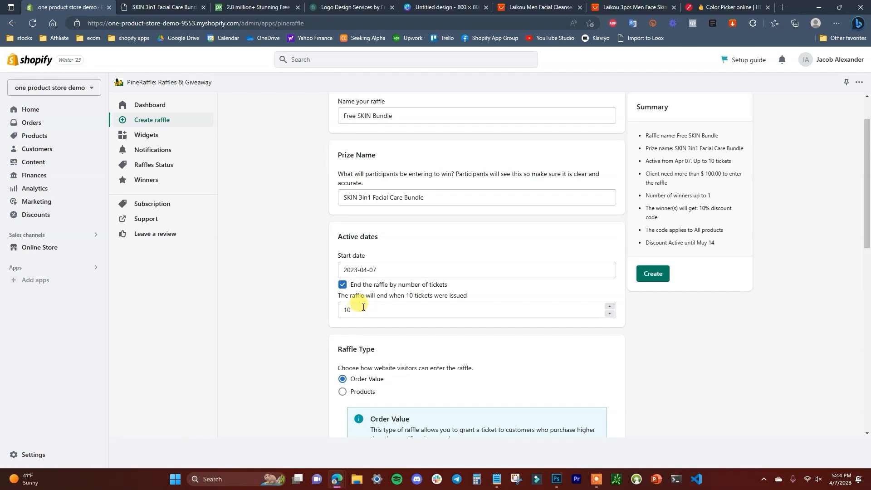
key("ctrl+Tab")
key("ctrl+shift+Tab")
left_click(368, 316)
type("0")
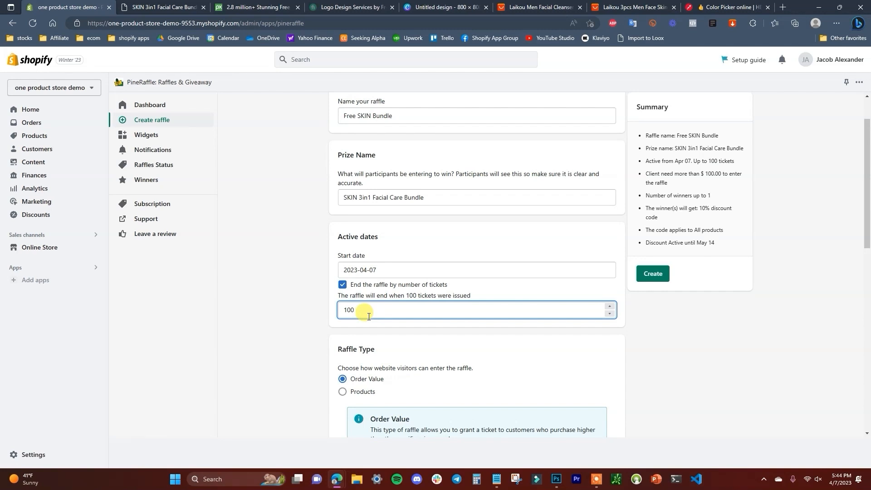
key("BackSpace")
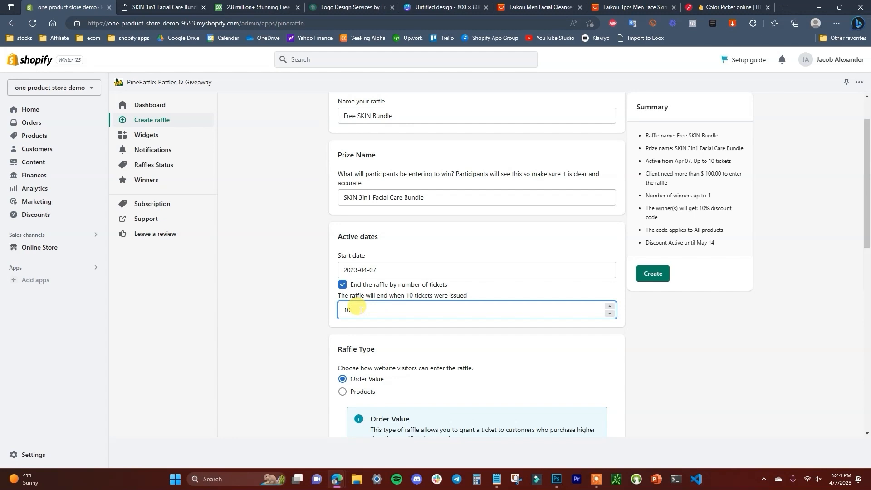
key("BackSpace")
type("5")
left_click(421, 332)
Set the raffle type to Products and add the SKIN 3in1 Facial Care Bundle as the ticket-granting product
scroll(516, 306, "down", 3)
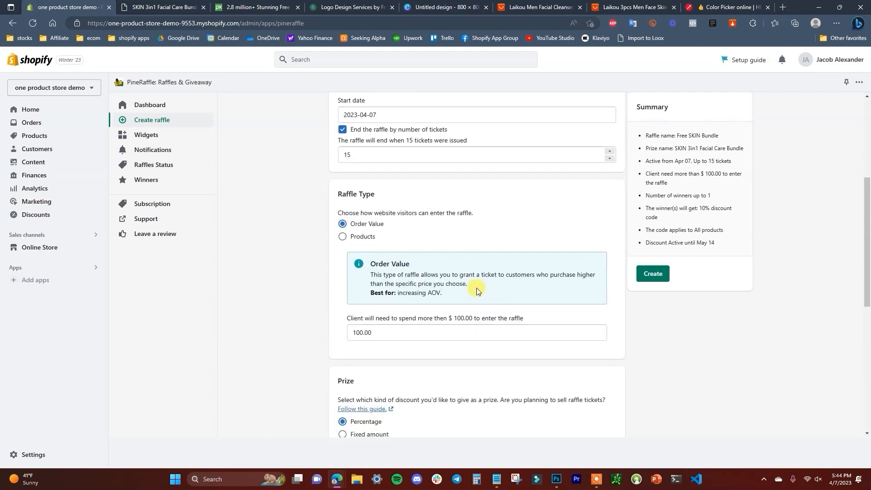
scroll(466, 286, "up", 1)
left_click_drag(337, 245, 390, 248)
left_click(292, 287)
left_click(362, 292)
scroll(522, 323, "down", 1)
left_click(590, 334)
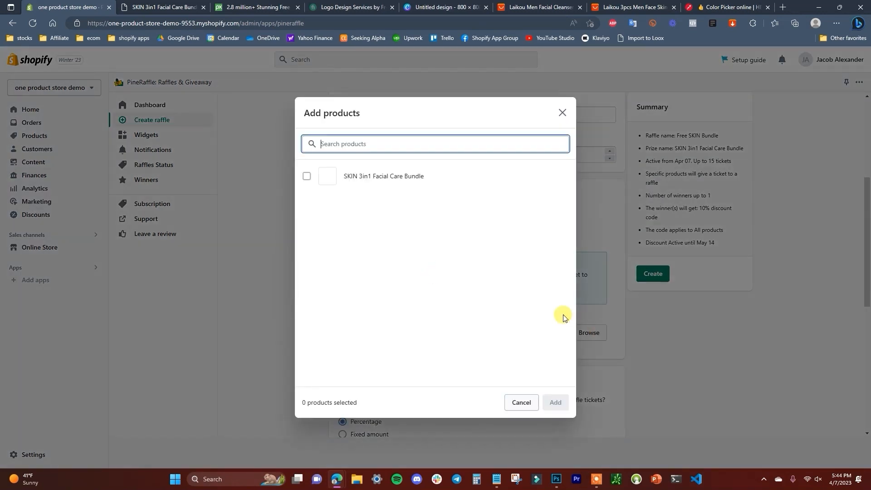
left_click(383, 178)
left_click(555, 402)
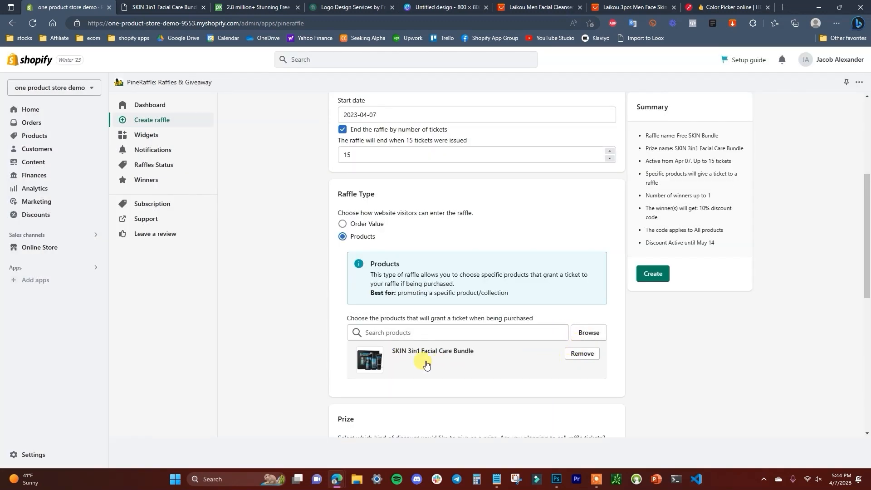
Set the prize to Free Product and select the SKIN 3in1 Facial Care Bundle as the product it applies to
scroll(426, 365, "up", 1)
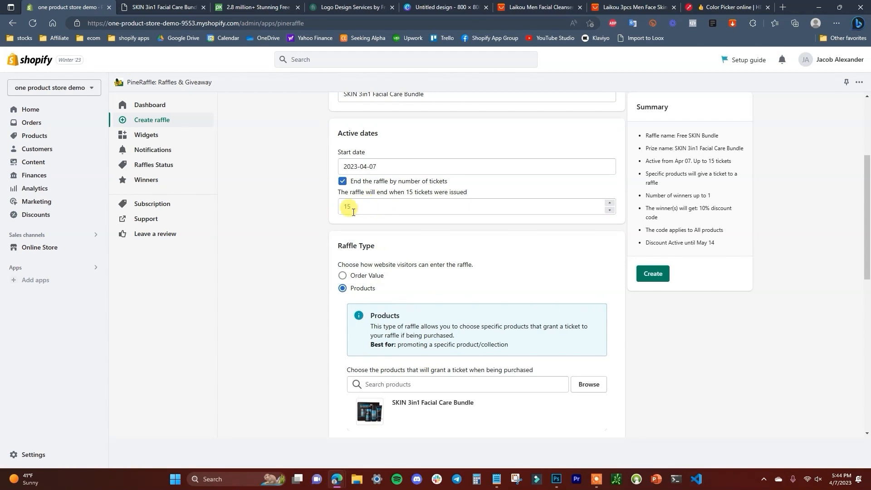
scroll(404, 257, "up", 1)
scroll(404, 256, "down", 6)
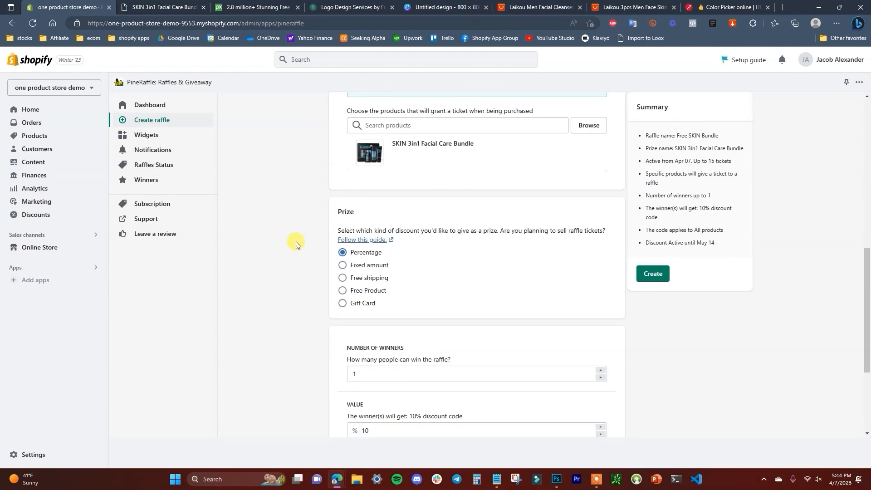
left_click(381, 291)
scroll(452, 318, "down", 3)
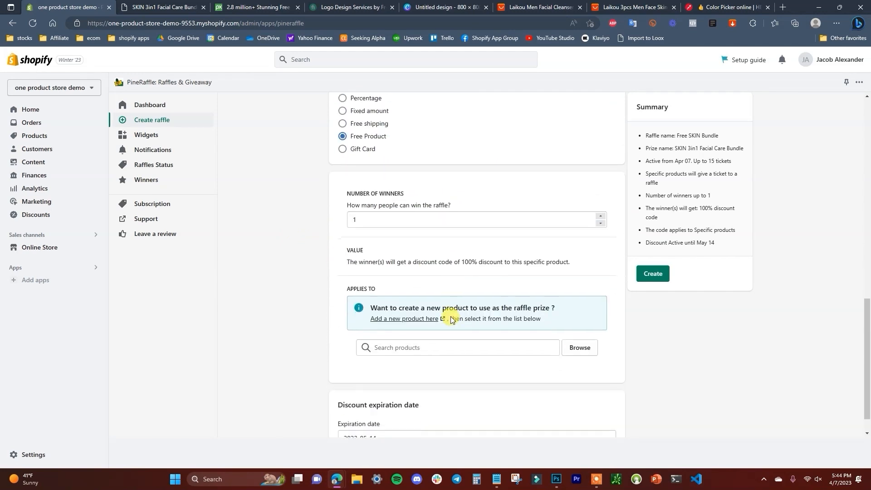
left_click(579, 317)
left_click(362, 175)
left_click(556, 402)
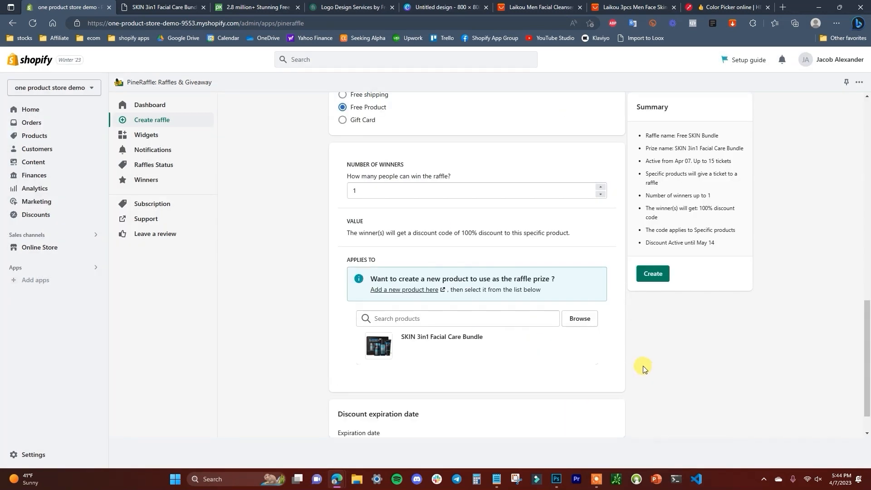
Set the prize discount's expiration date to December 31 and create the raffle
scroll(666, 340, "down", 1)
left_click(553, 409)
left_click(605, 282)
left_click(460, 406)
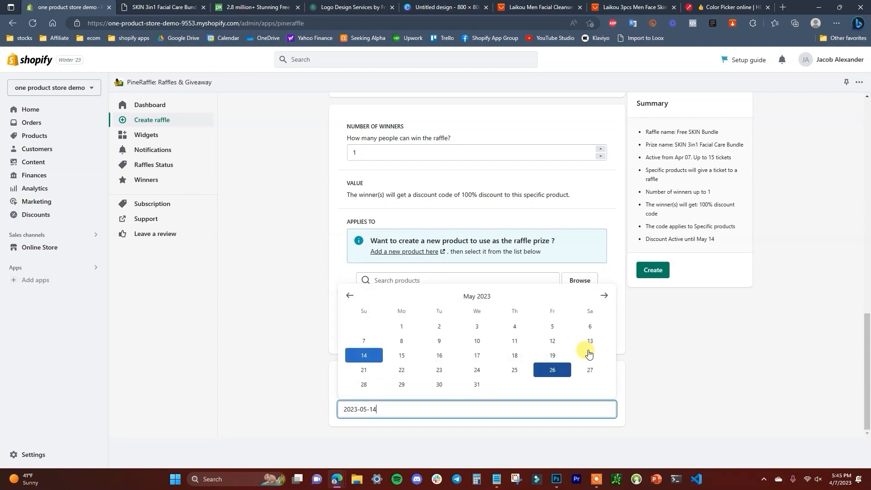
left_click(605, 295)
left_click(605, 295)
left_click(605, 284)
left_click(606, 284)
left_click(605, 284)
left_click(605, 284)
left_click(605, 284)
left_click(363, 385)
left_click(700, 396)
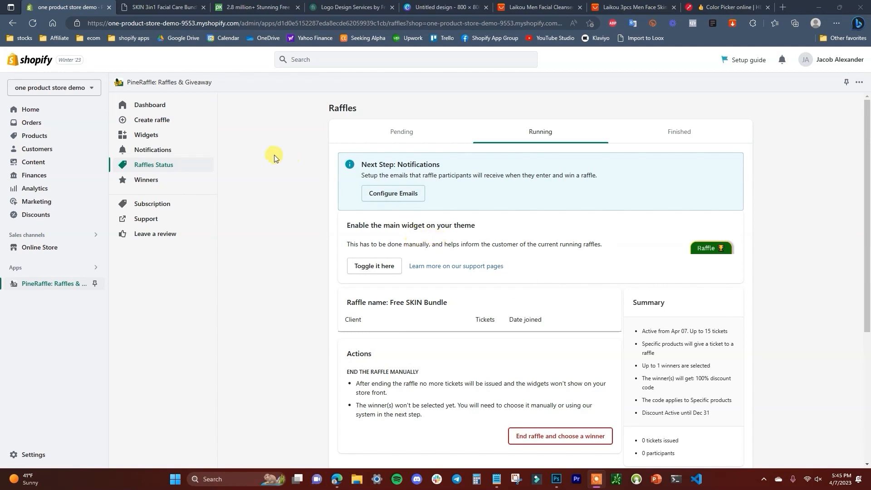
Go from PineRaffle's widget settings to the theme's app embeds and enable the Pine Raffle Main Widget
left_click(165, 134)
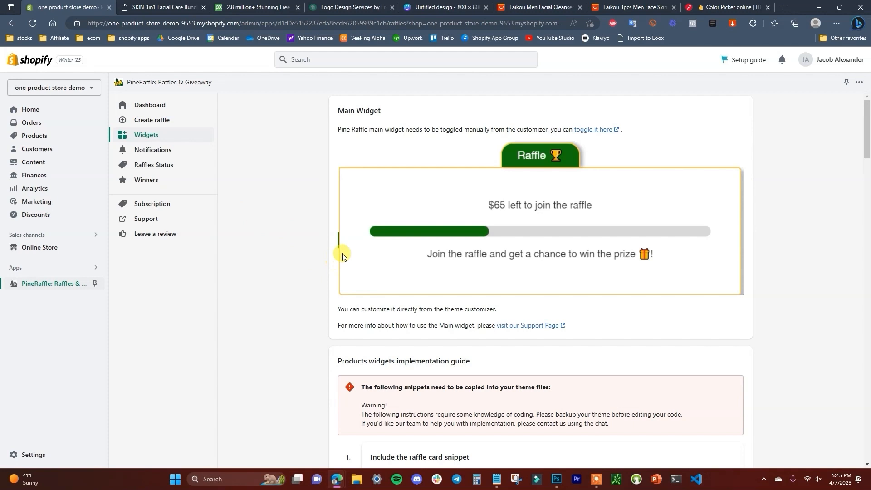
left_click(591, 130)
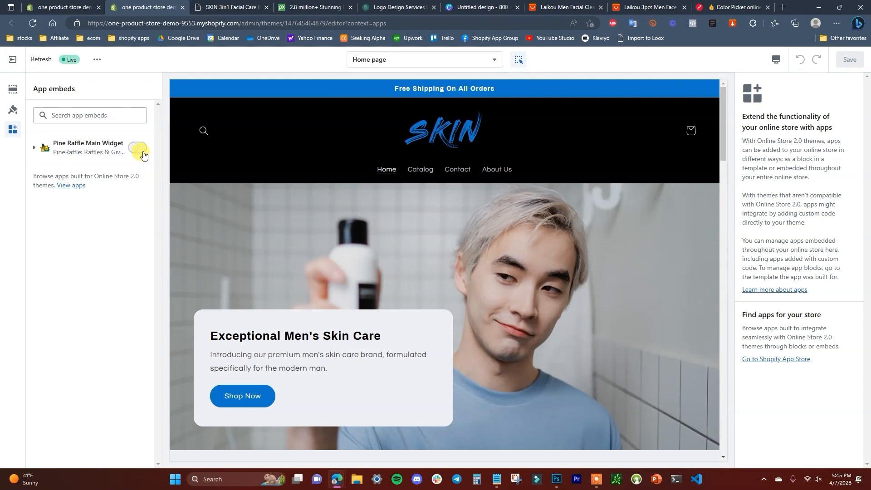
left_click(138, 148)
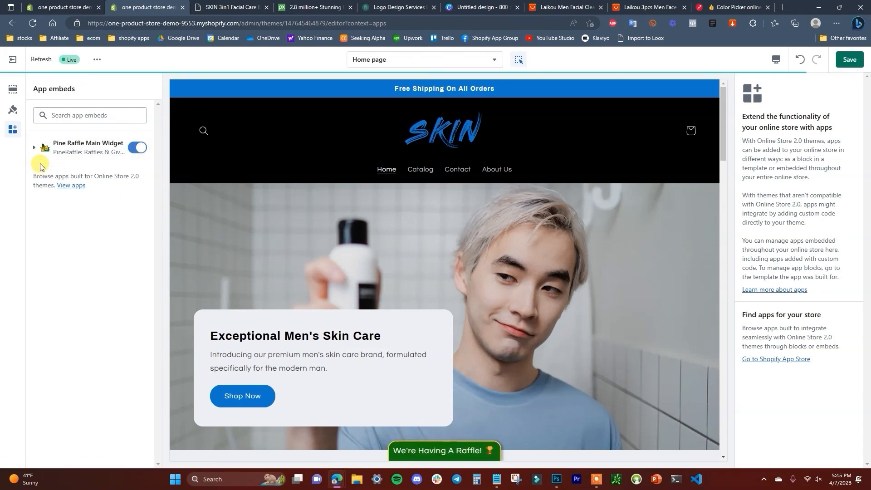
Expand the raffle widget's settings and its storefront preview, and set the button title to "Win A Free SKIN Bundle"
left_click(34, 148)
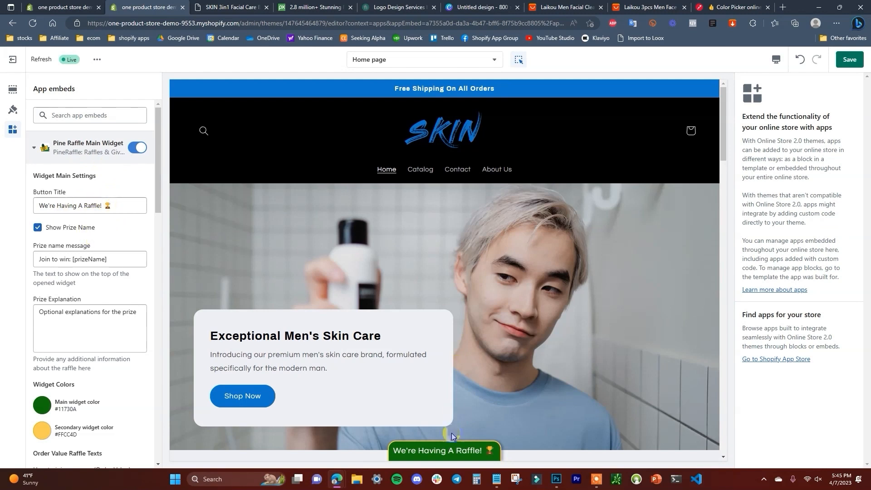
left_click(453, 451)
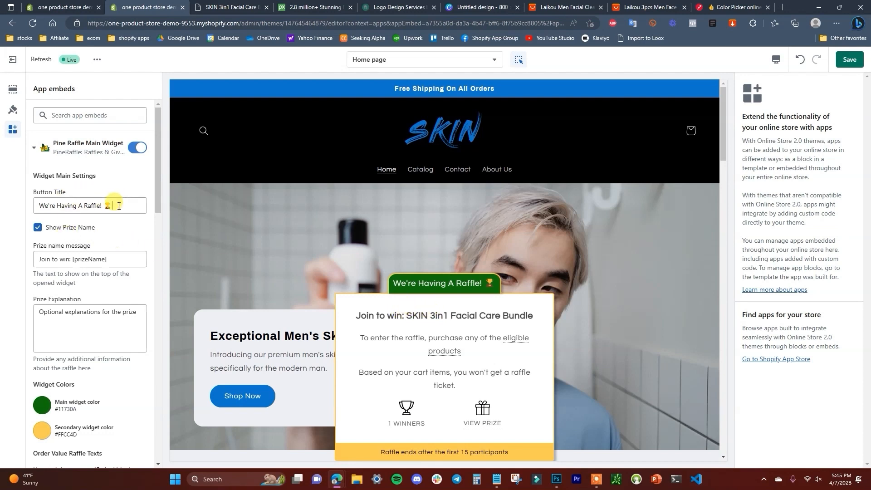
left_click_drag(118, 206, 37, 206)
type("W")
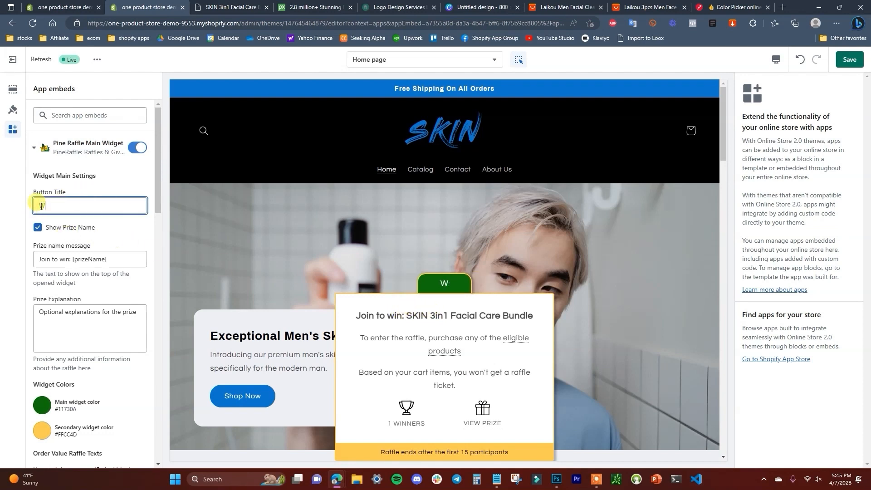
type("in A Free SKIN Bundle")
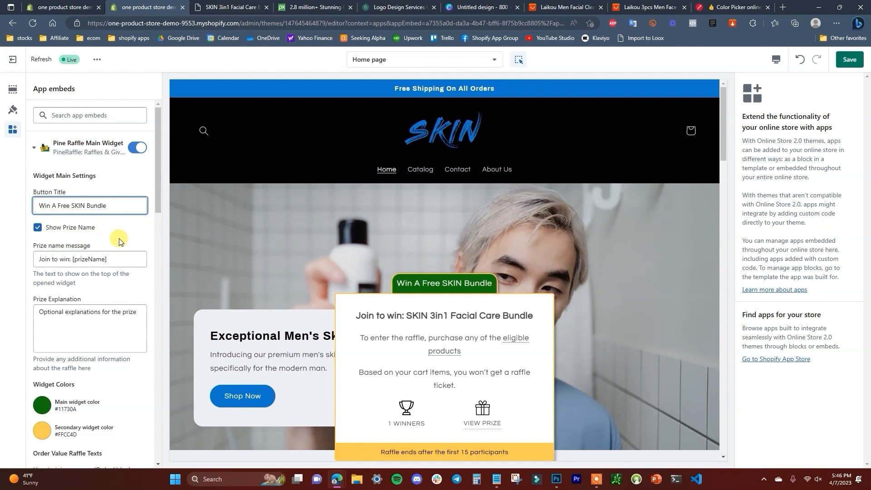
scroll(115, 240, "down", 1)
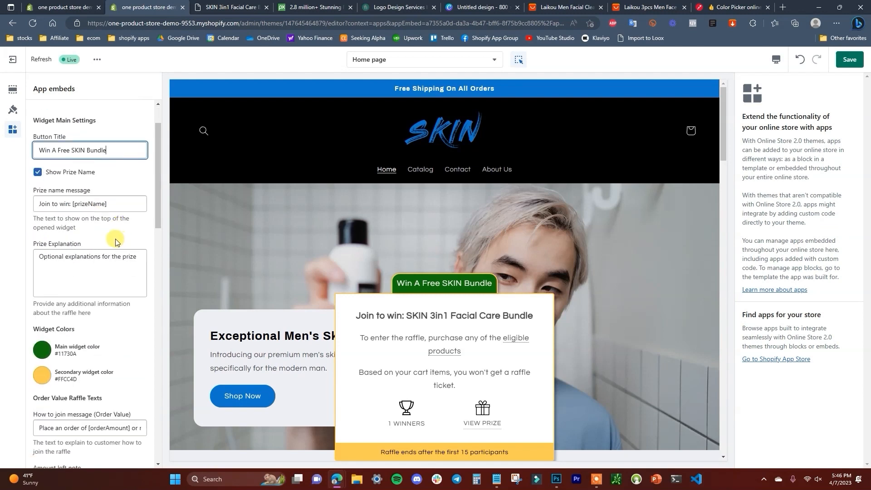
Recolor the raffle widget with main color #1176D2 and secondary color #000000, and set its raffle end text color to Light
left_click(43, 350)
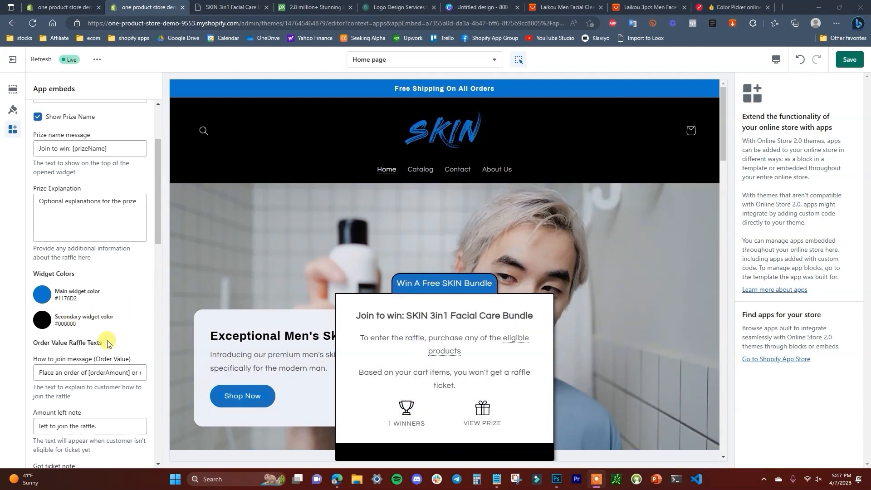
scroll(114, 295, "down", 5)
scroll(116, 316, "down", 8)
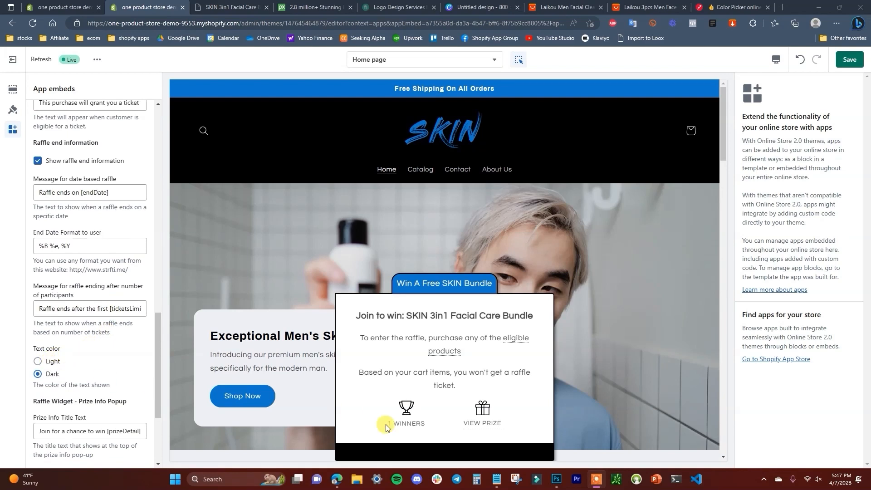
left_click(52, 364)
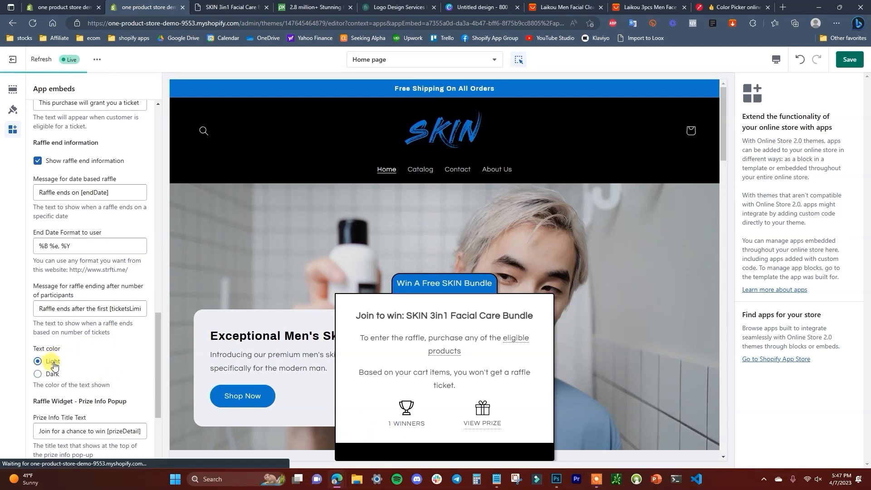
left_click(454, 439)
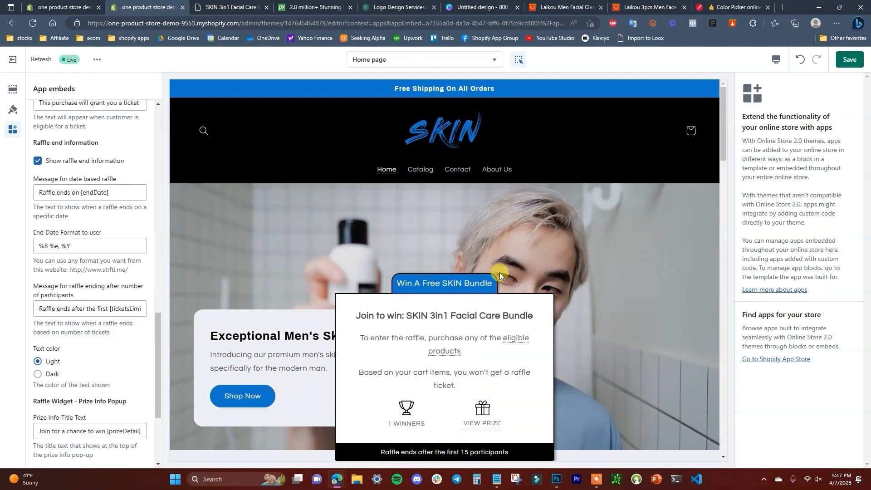
Collapse the raffle widget, check its button against the home page sections in the preview, and expand it again
left_click(458, 283)
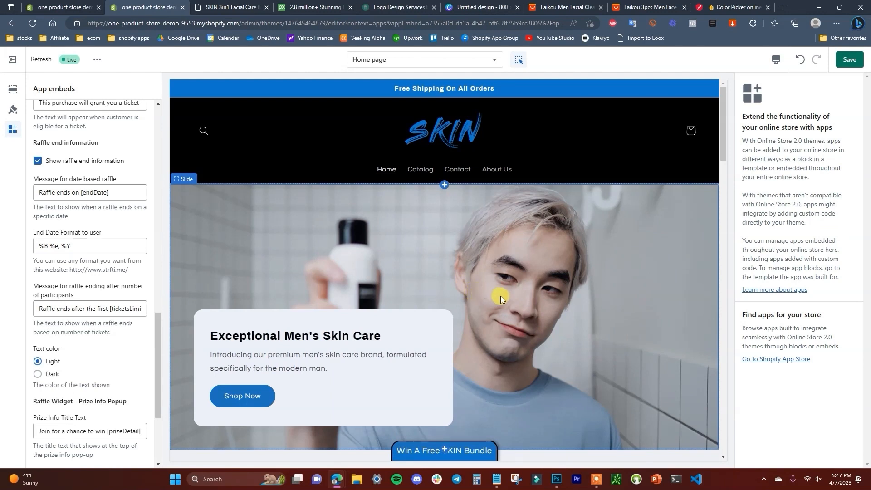
scroll(554, 340, "down", 3)
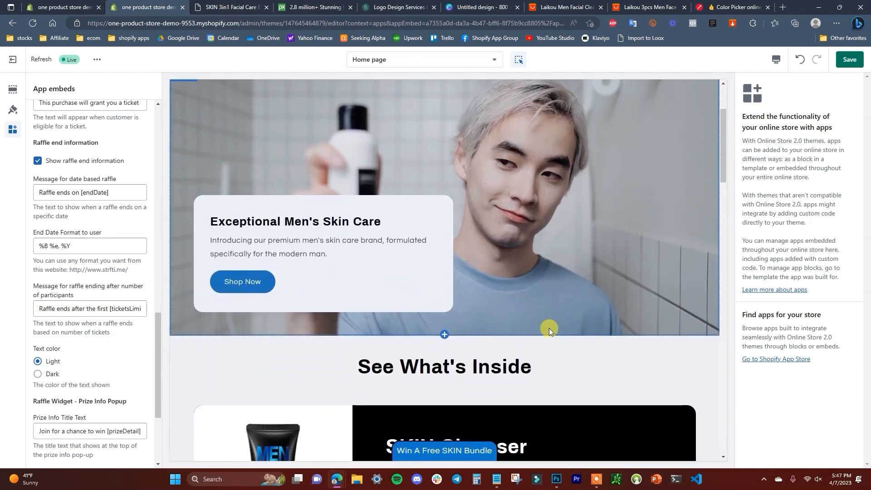
scroll(489, 225, "down", 2)
scroll(541, 325, "up", 4)
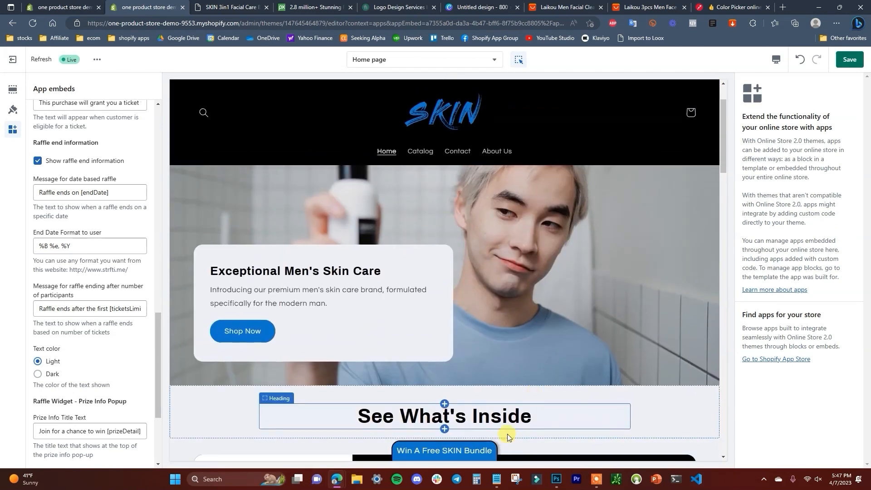
scroll(510, 421, "down", 10)
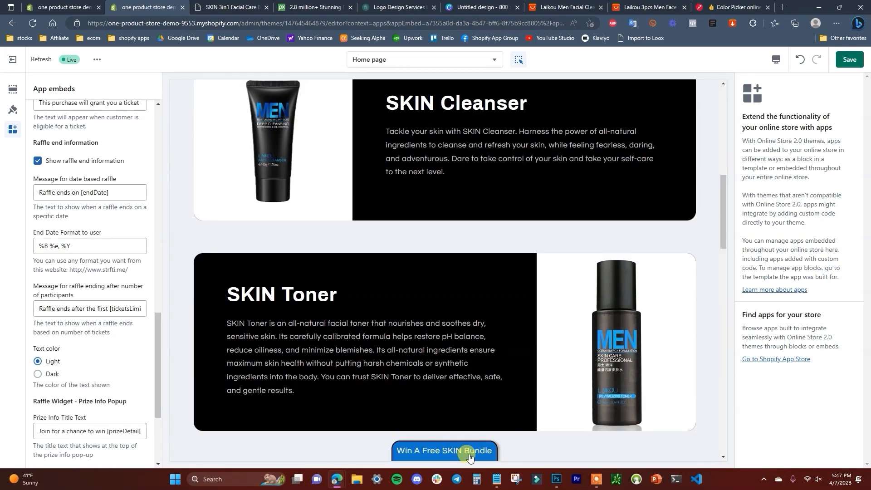
left_click(460, 452)
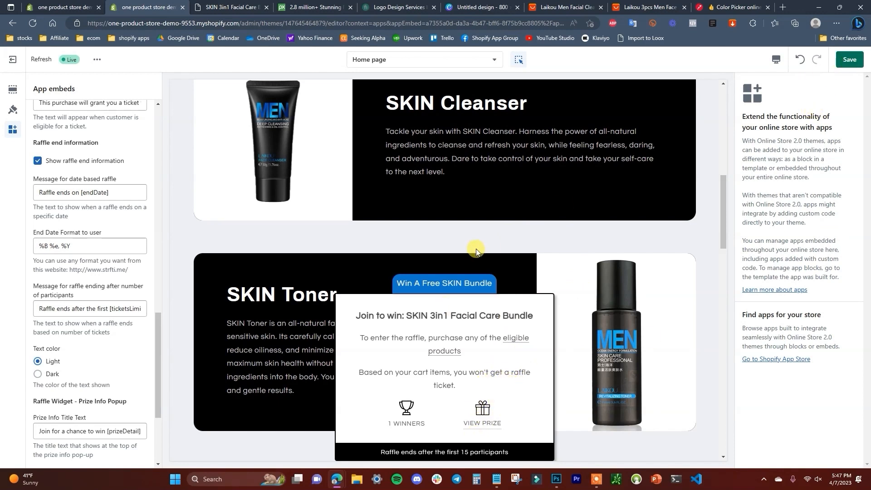
Save the theme changes, leave the theme editor and look through the live store's home page without the admin bar
left_click(850, 60)
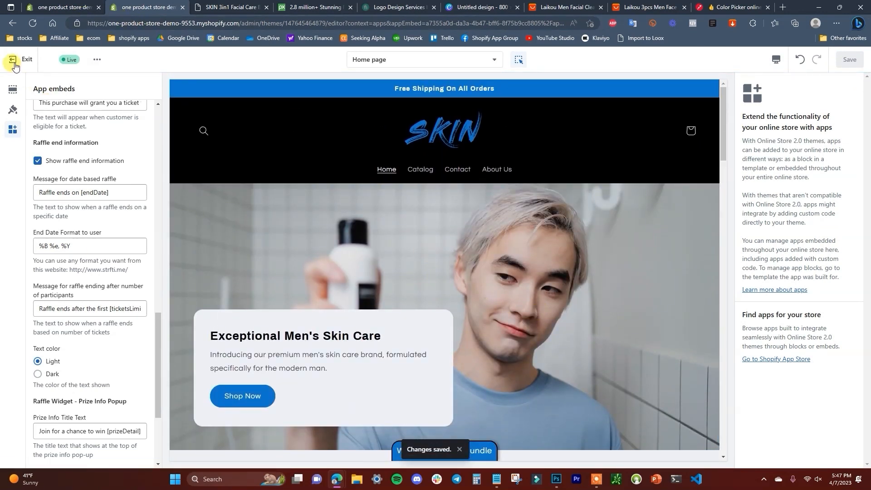
left_click(15, 65)
left_click(92, 247)
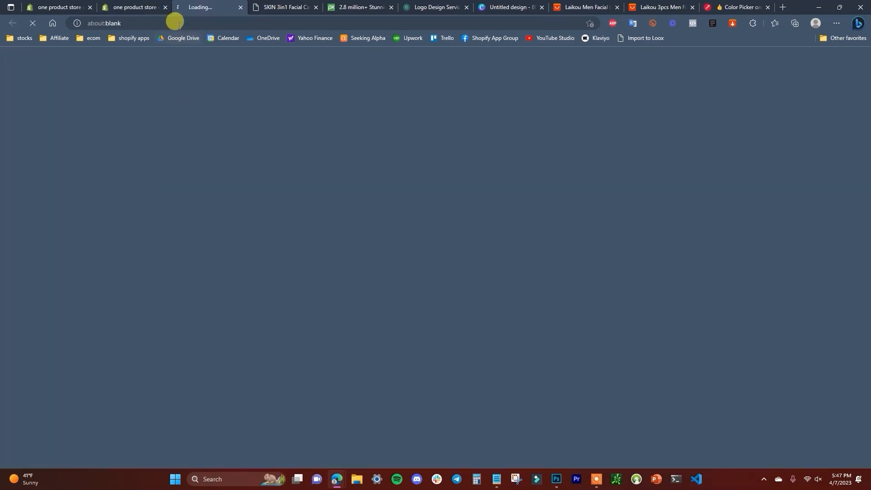
left_click(166, 7)
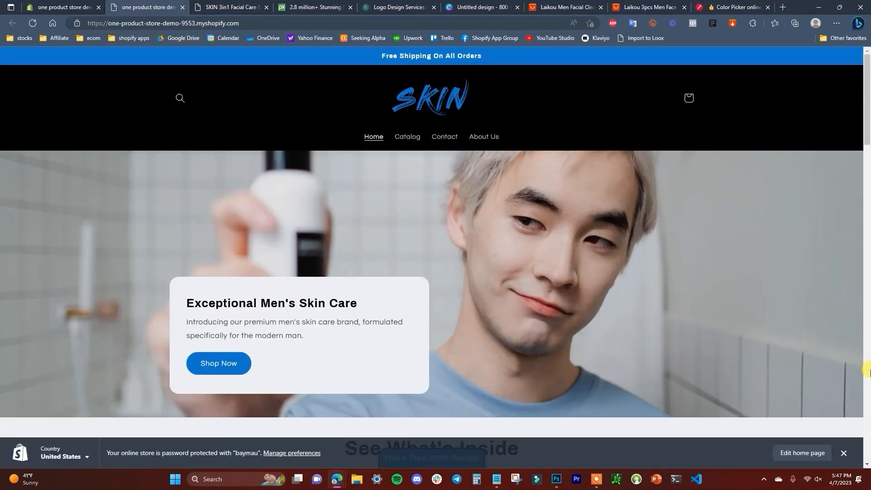
left_click(844, 453)
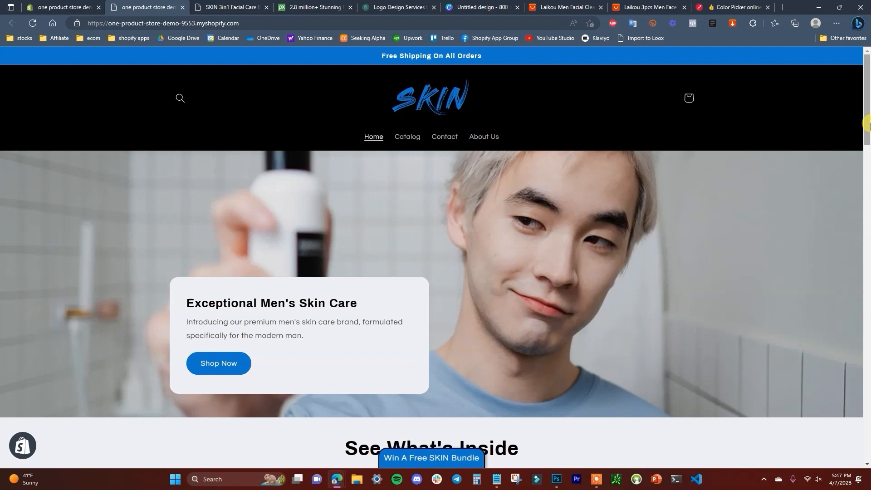
left_click_drag(867, 123, 858, 383)
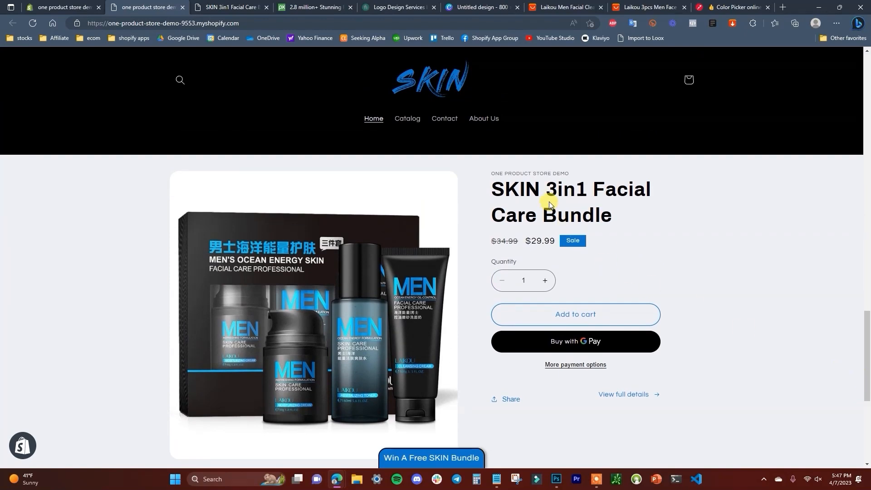
scroll(644, 263, "up", 20)
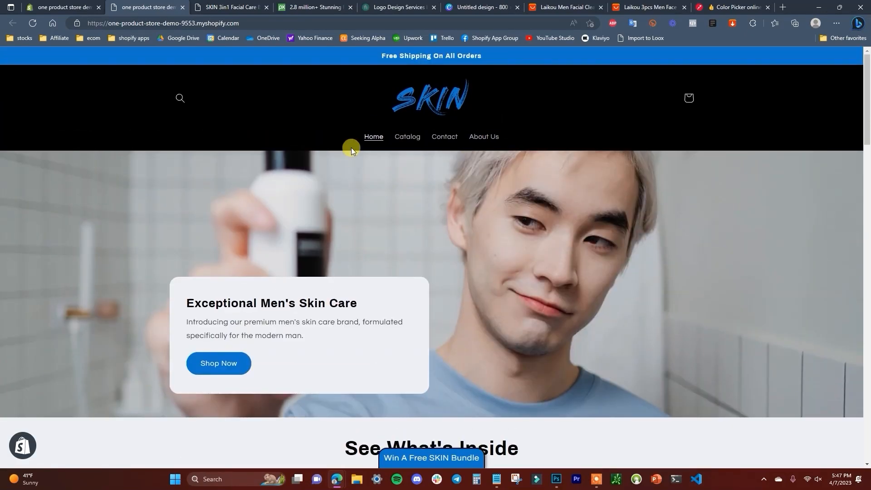
Go from the home page banner to the SKIN 3in1 Facial Care Bundle page and check its reviews and raffle widget
left_click(216, 363)
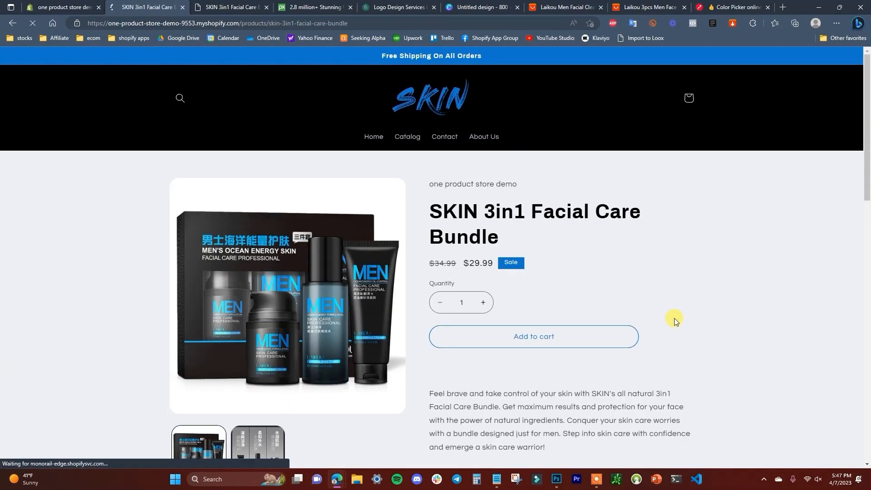
scroll(676, 317, "down", 2)
scroll(655, 315, "down", 6)
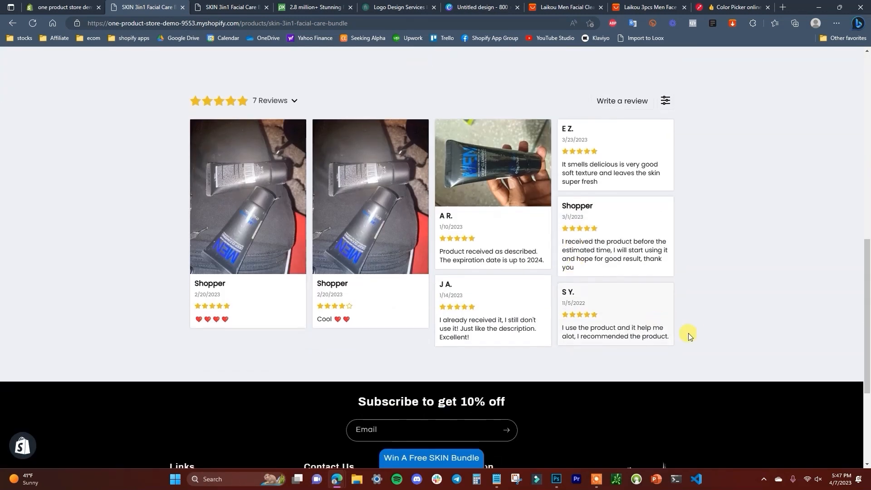
scroll(689, 333, "up", 5)
scroll(728, 344, "up", 5)
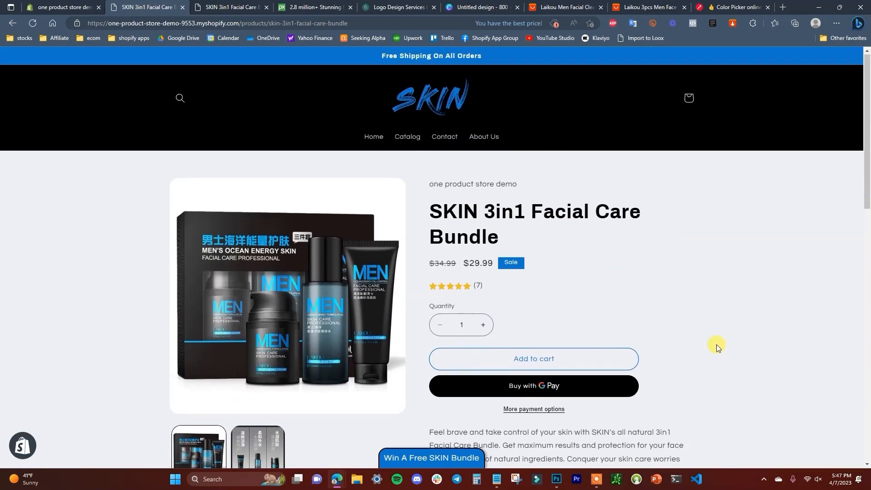
left_click(391, 459)
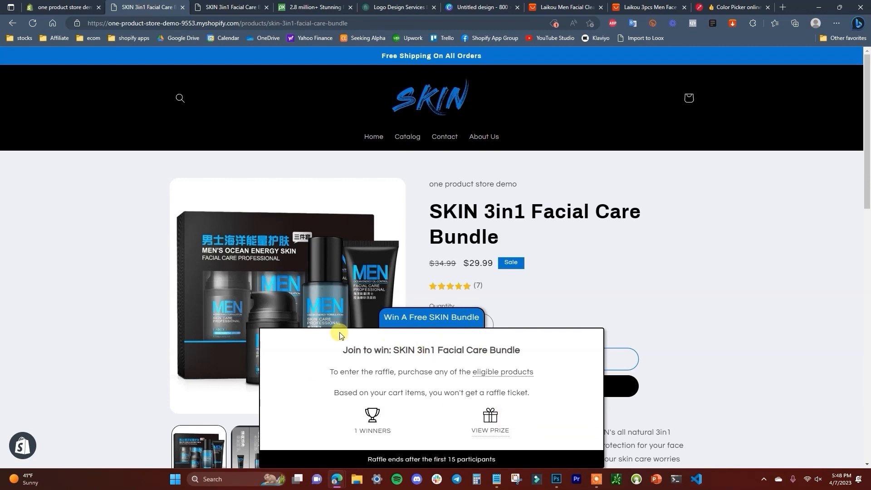
left_click(422, 323)
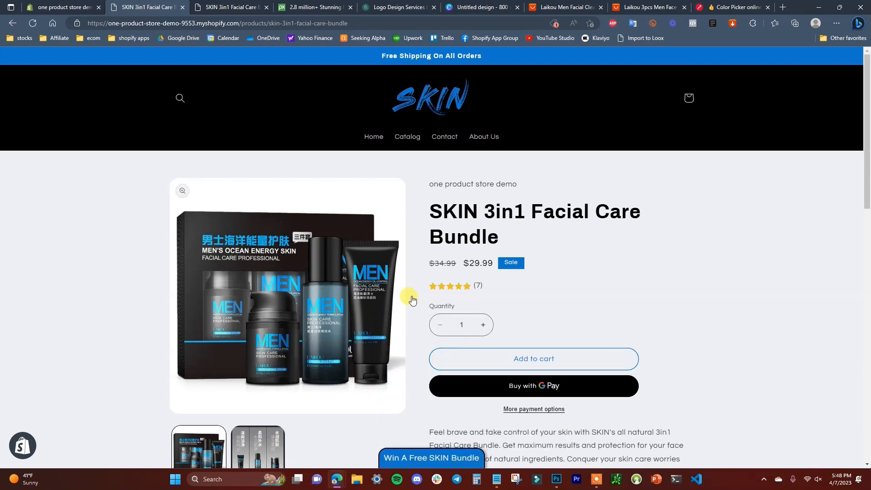
Return to the store admin and examine the Payments settings for Shopify Payments and additional payment methods
left_click(75, 7)
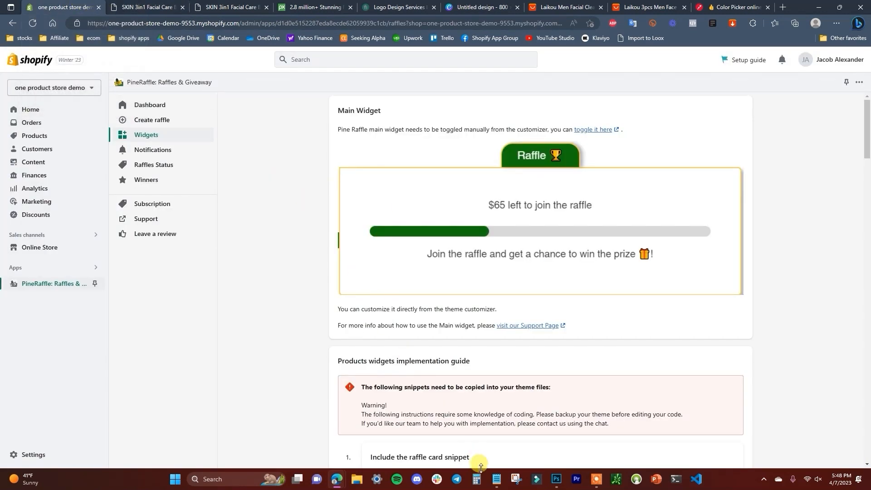
mouse_move(496, 479)
left_click(481, 448)
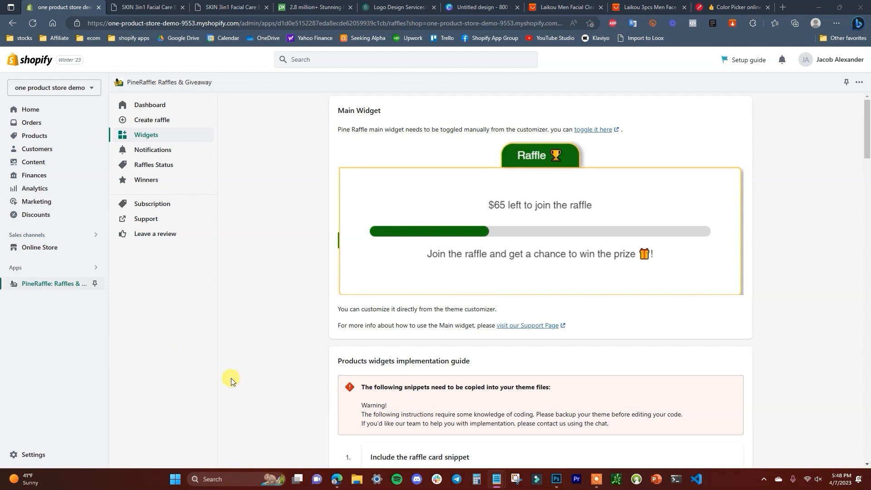
left_click(78, 454)
left_click(282, 196)
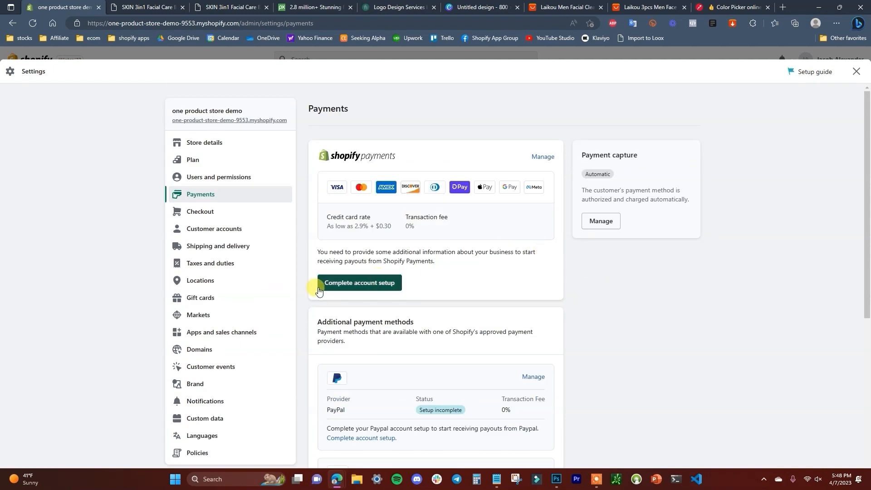
scroll(505, 296, "down", 1)
scroll(462, 324, "up", 1)
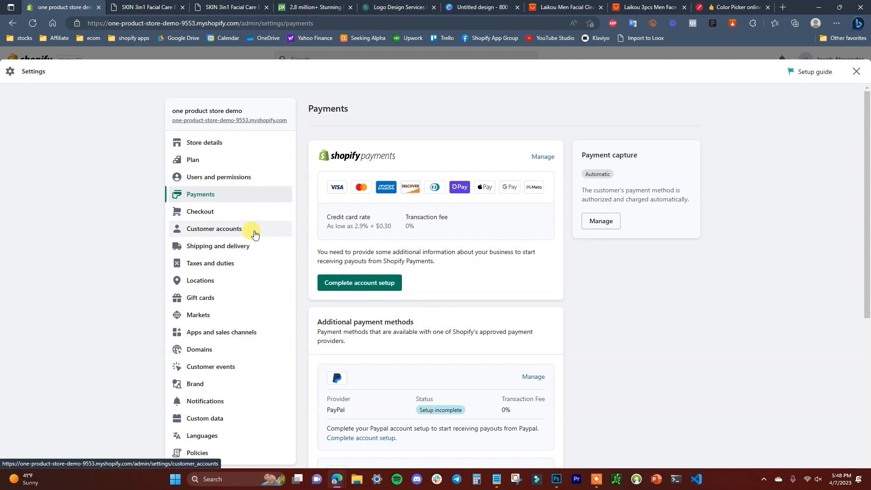
Review the store's settings for shipping and delivery, taxes and duties, and domains
left_click(246, 246)
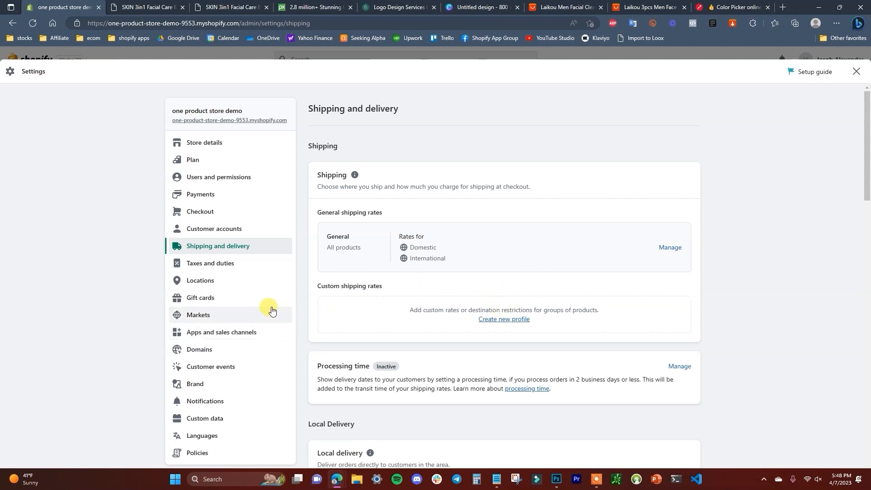
left_click(240, 265)
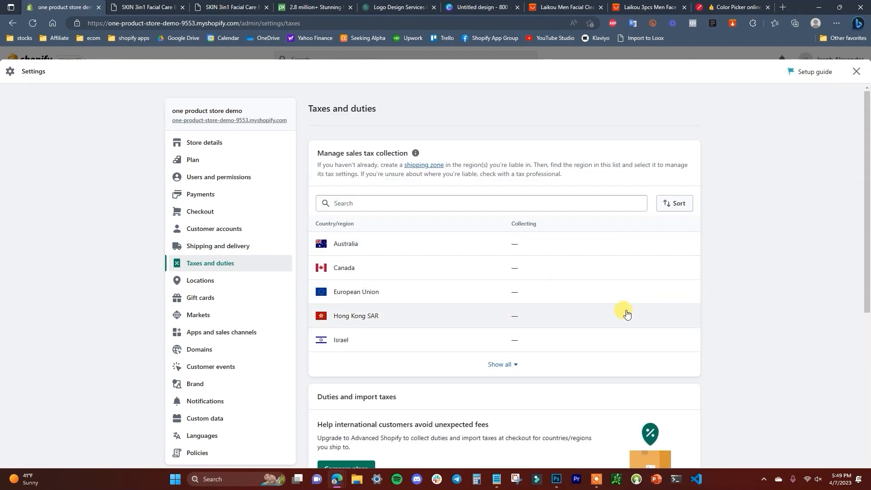
left_click(239, 354)
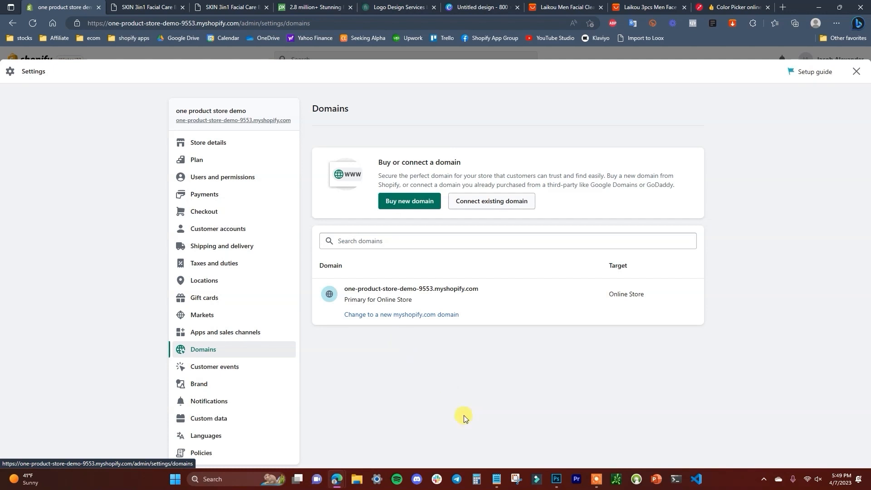
Compare the web address of the storefront's product page with the store's domain settings
left_click(132, 7)
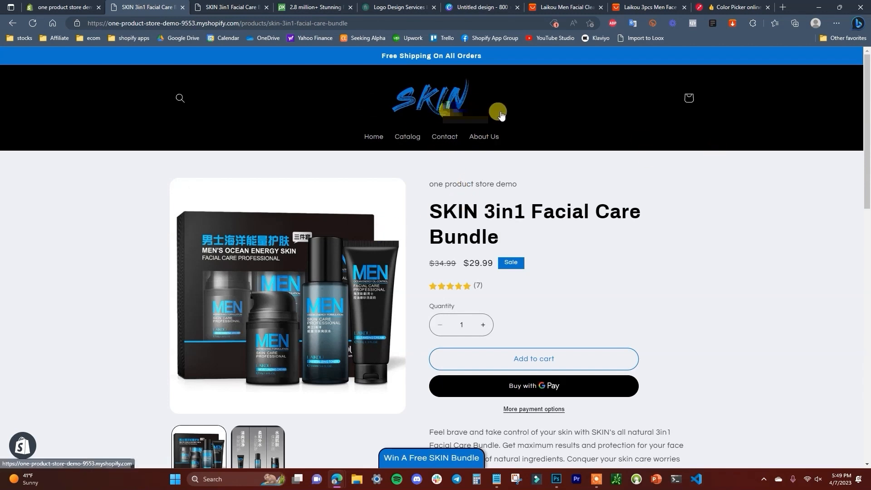
left_click(90, 13)
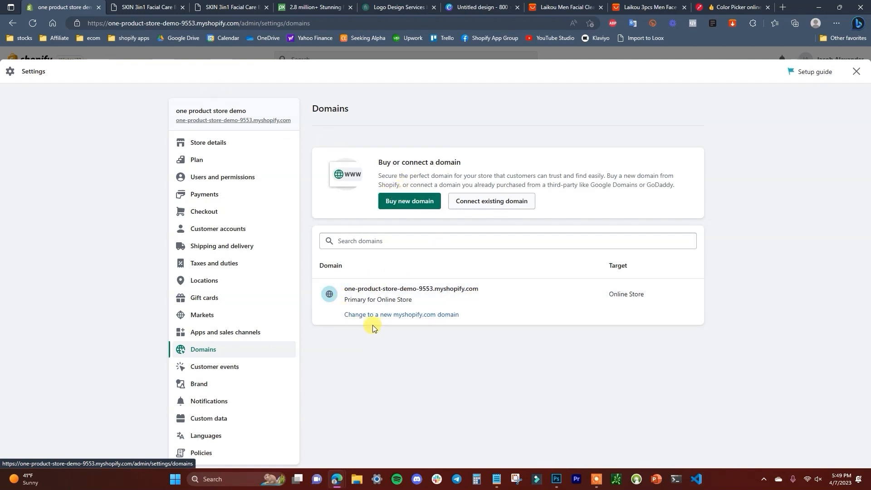
left_click(135, 6)
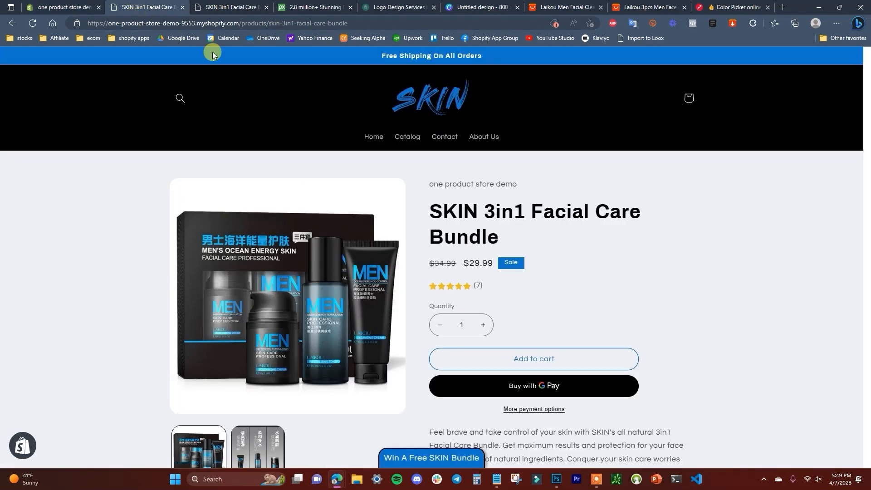
left_click(229, 23)
left_click(143, 23)
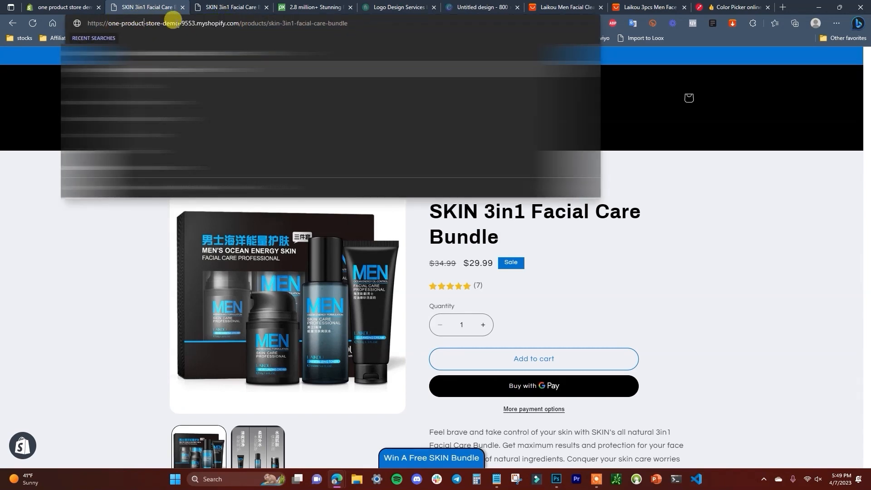
left_click(65, 6)
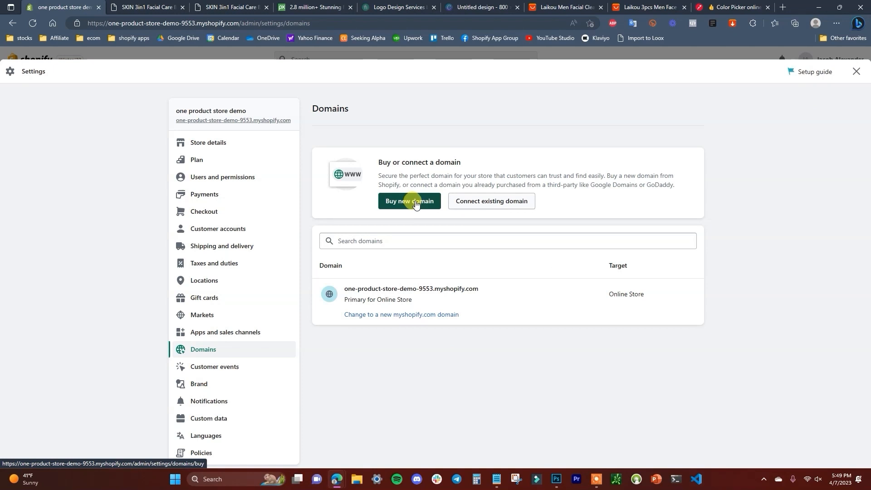
Go back to the SKIN 3in1 Facial Care Bundle storefront page and look it over once more
left_click(116, 4)
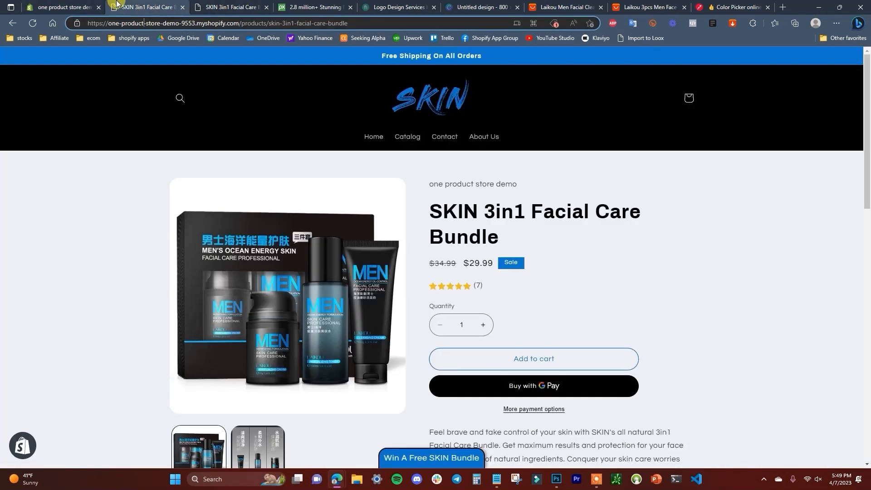
scroll(720, 300, "down", 5)
scroll(728, 298, "up", 5)
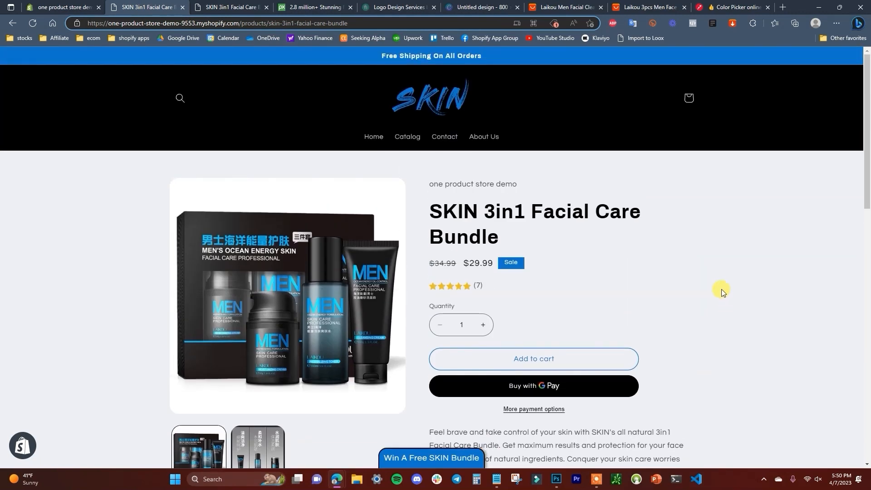